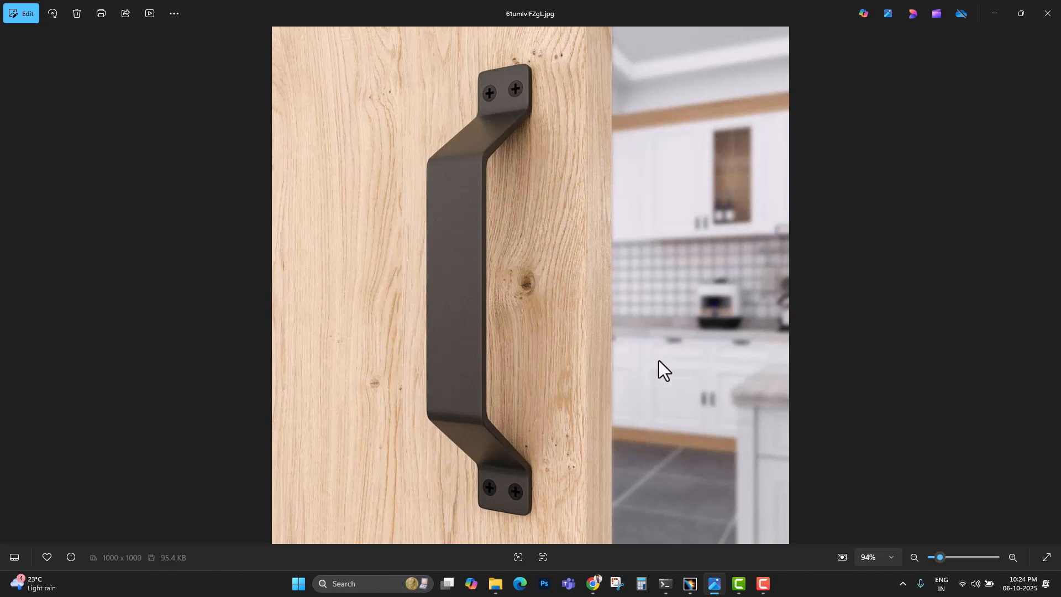
Step: Switch to CATIA V5 and create a Part Design part named Handle with hybrid design off and a geometrical set included
{"action": "left_click", "coordinate": [690, 584]}
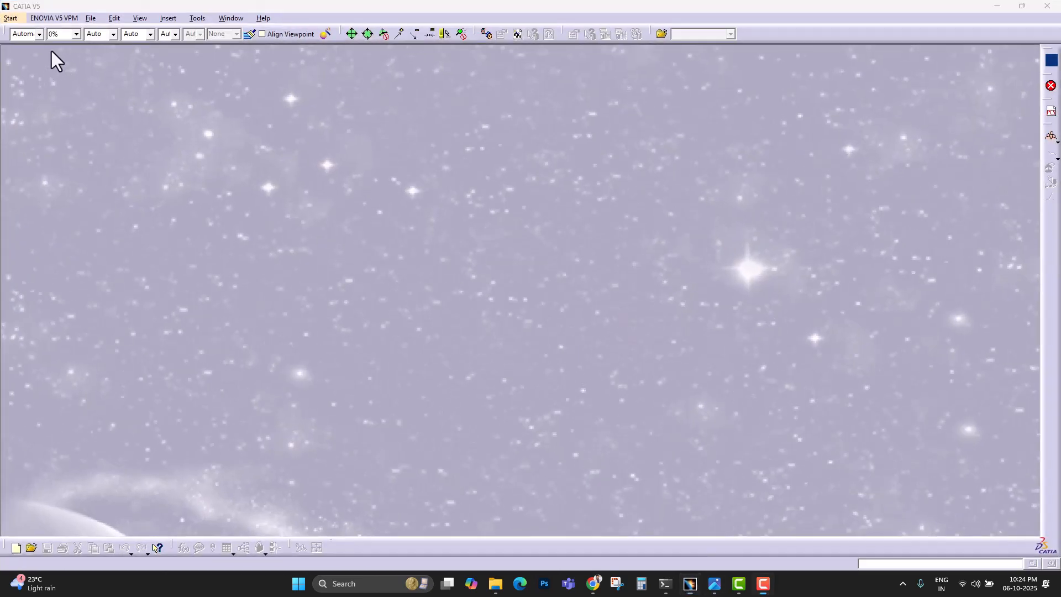
{"action": "left_click", "coordinate": [10, 18]}
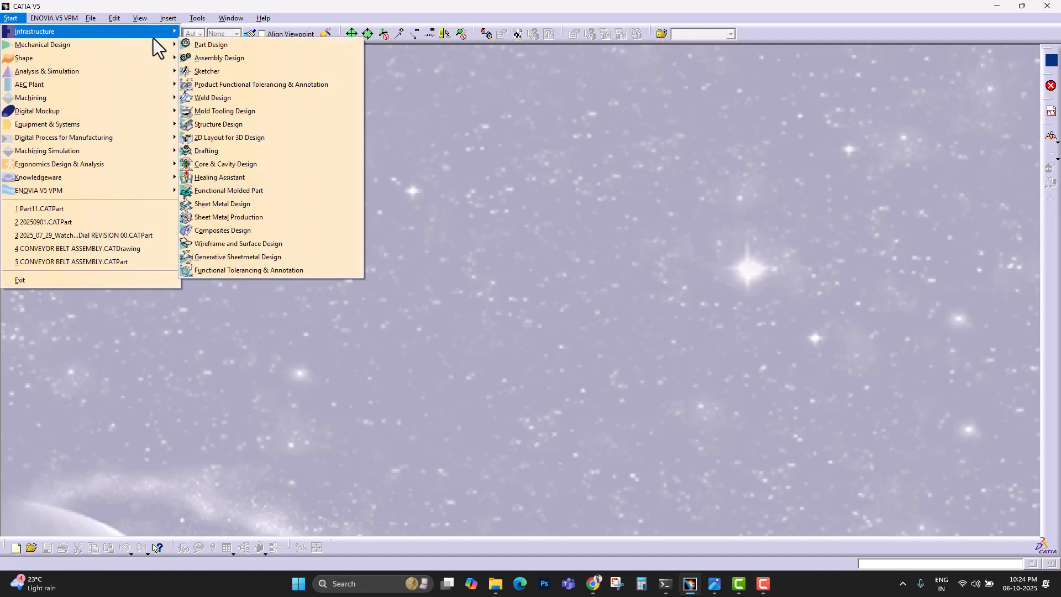
{"action": "mouse_move", "coordinate": [131, 45]}
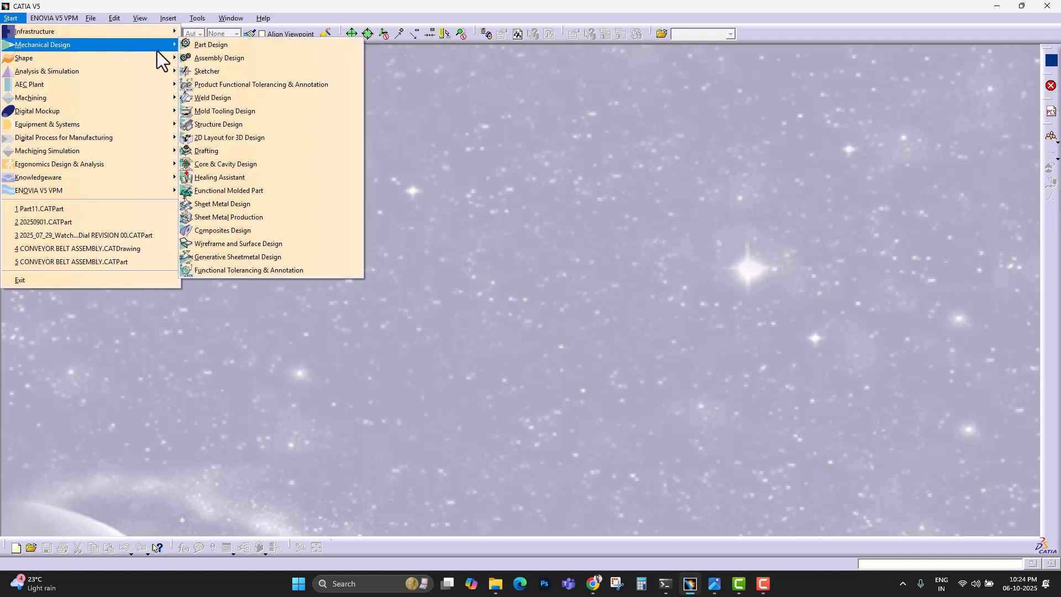
{"action": "left_click", "coordinate": [205, 40]}
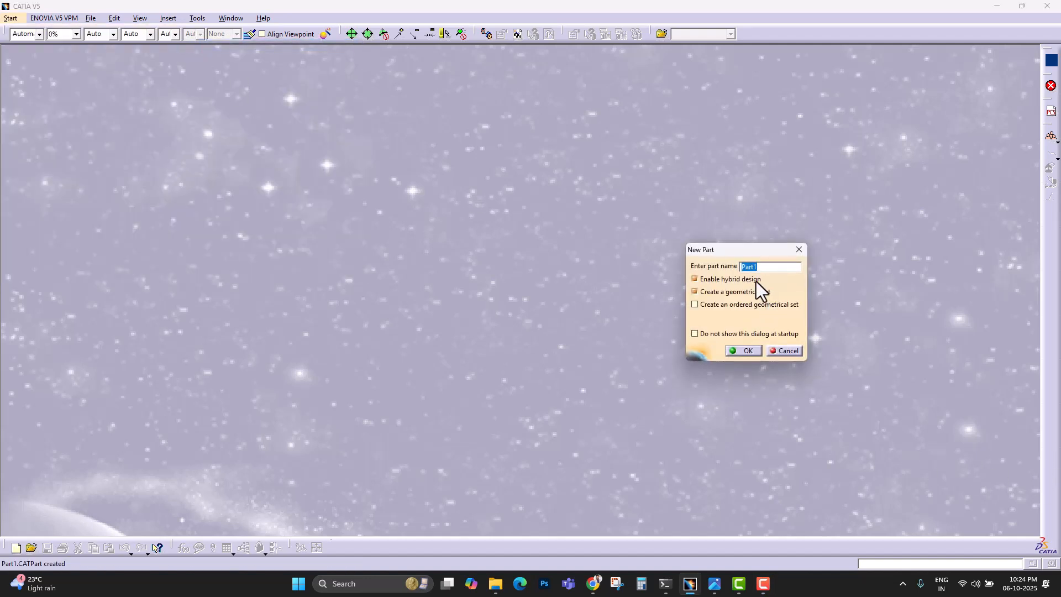
{"action": "type", "text": "Handle"}
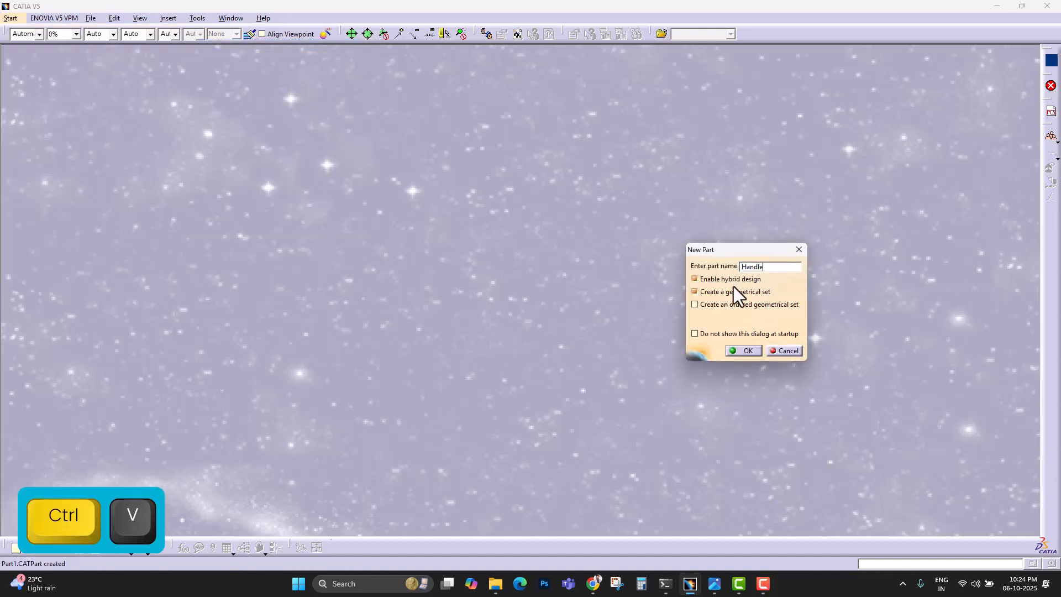
{"action": "left_click", "coordinate": [695, 291]}
{"action": "left_click", "coordinate": [695, 279]}
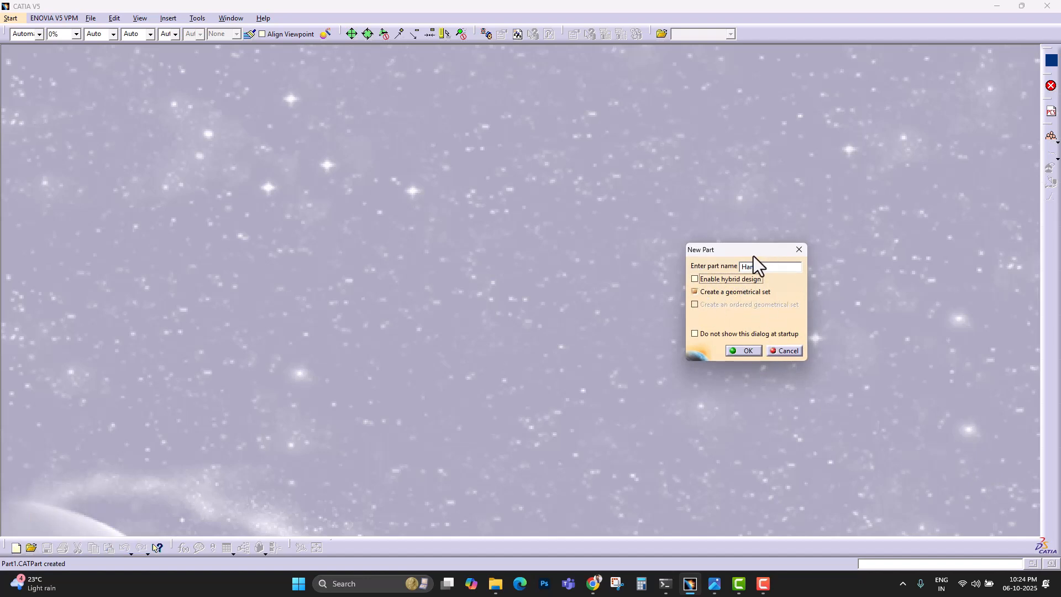
{"action": "left_click", "coordinate": [742, 350]}
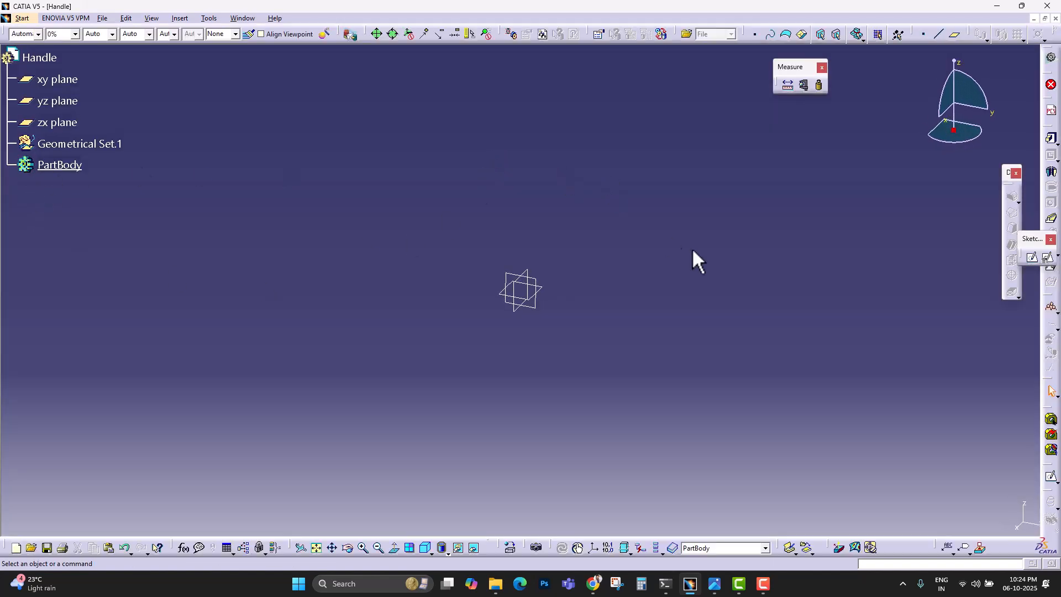
Step: Start a positioned sketch on the yz plane with the implicit origin and orientation
{"action": "left_click", "coordinate": [1046, 256]}
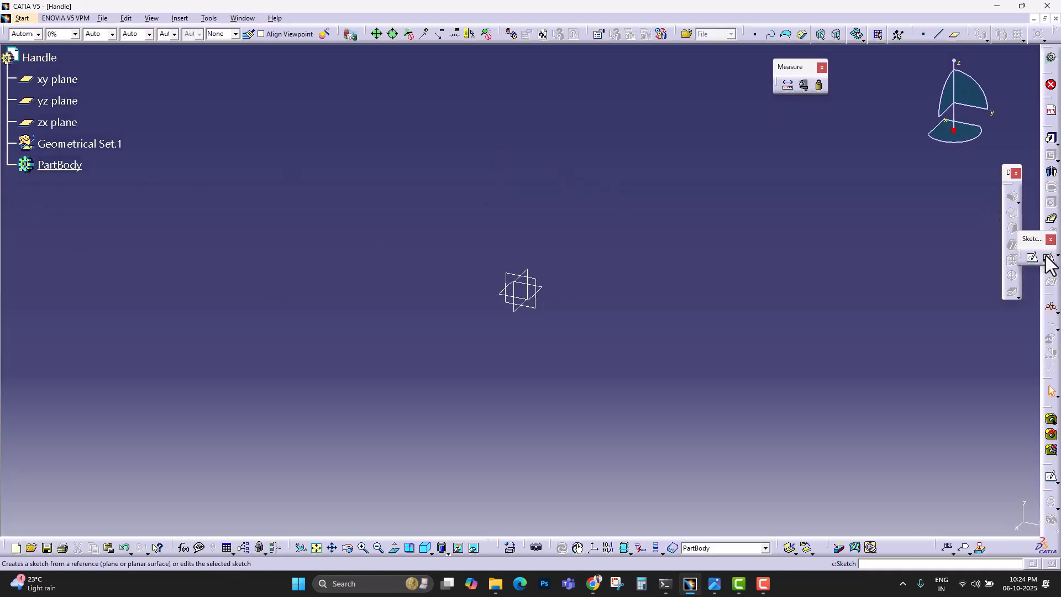
{"action": "left_click", "coordinate": [534, 309]}
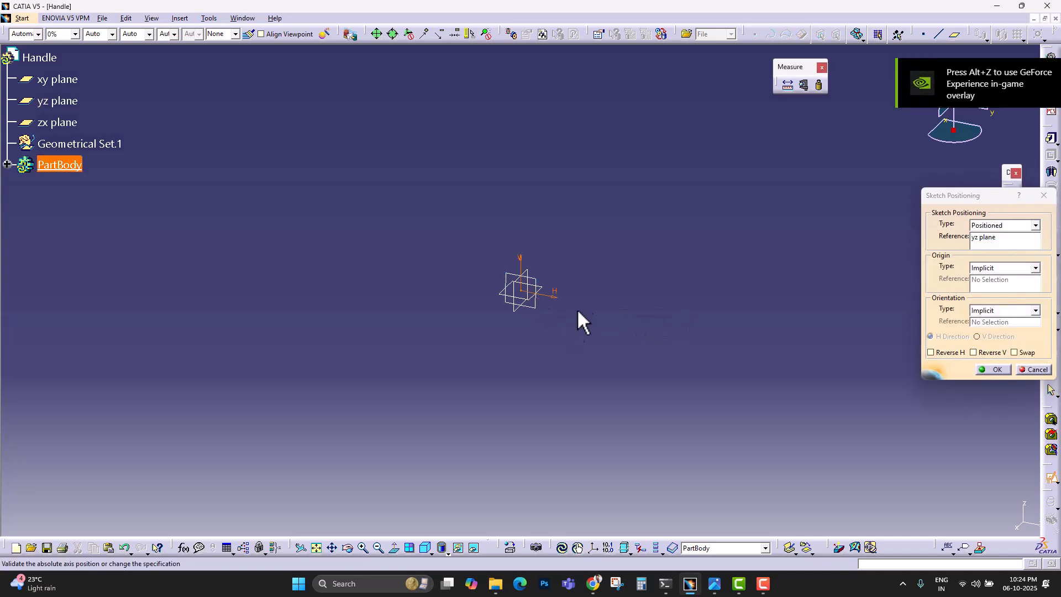
{"action": "left_click", "coordinate": [992, 369]}
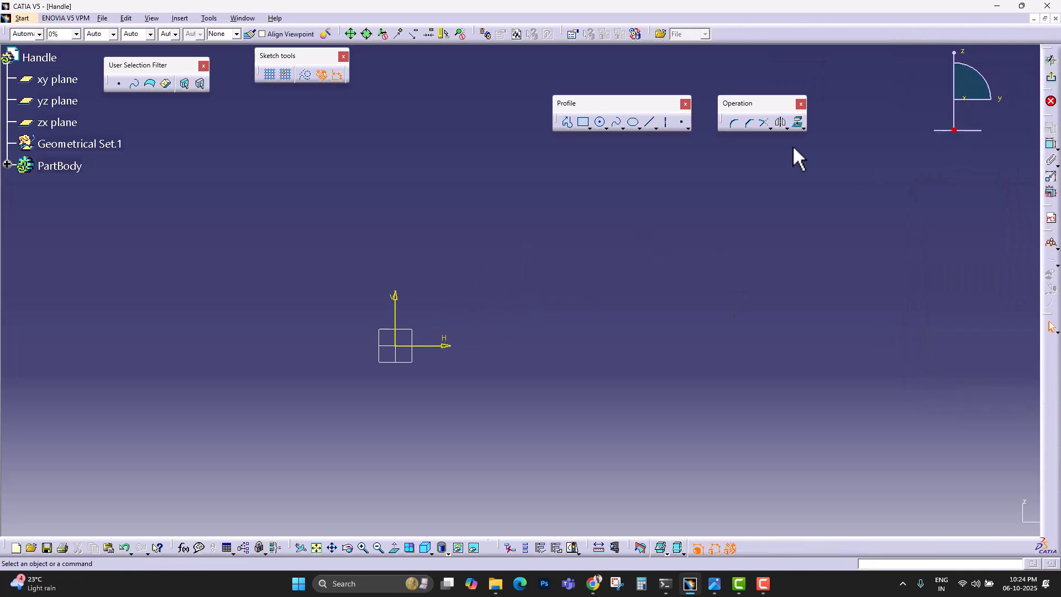
Step: Sketch an open five-line handle profile with a raised top about 100 mm long, slanted legs about 151 mm apart at the base, and horizontal feet
{"action": "left_click_drag", "start_coordinate": [613, 103], "coordinate": [812, 194]}
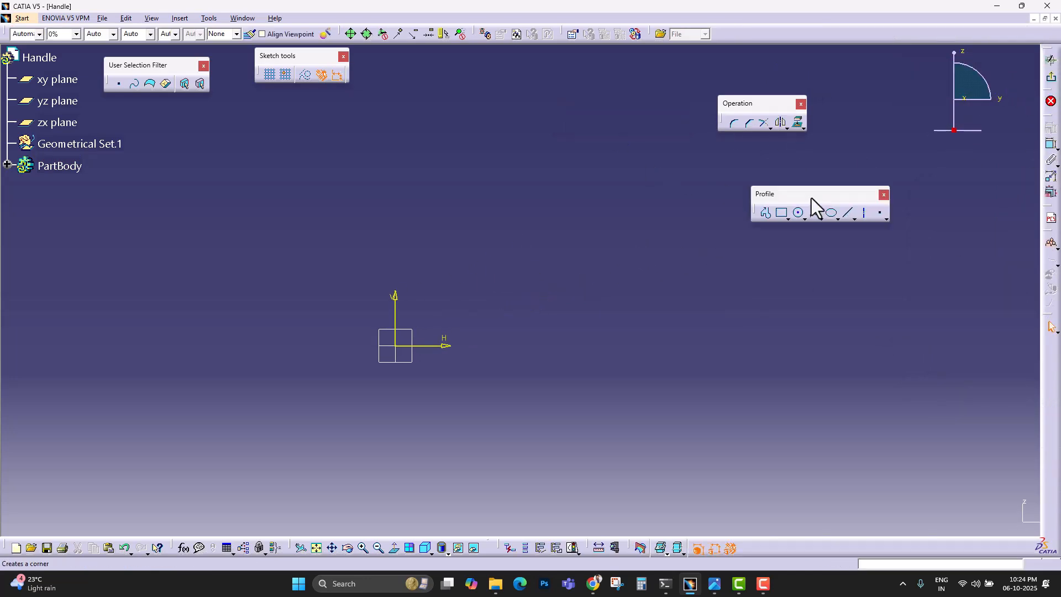
{"action": "left_click", "coordinate": [766, 214]}
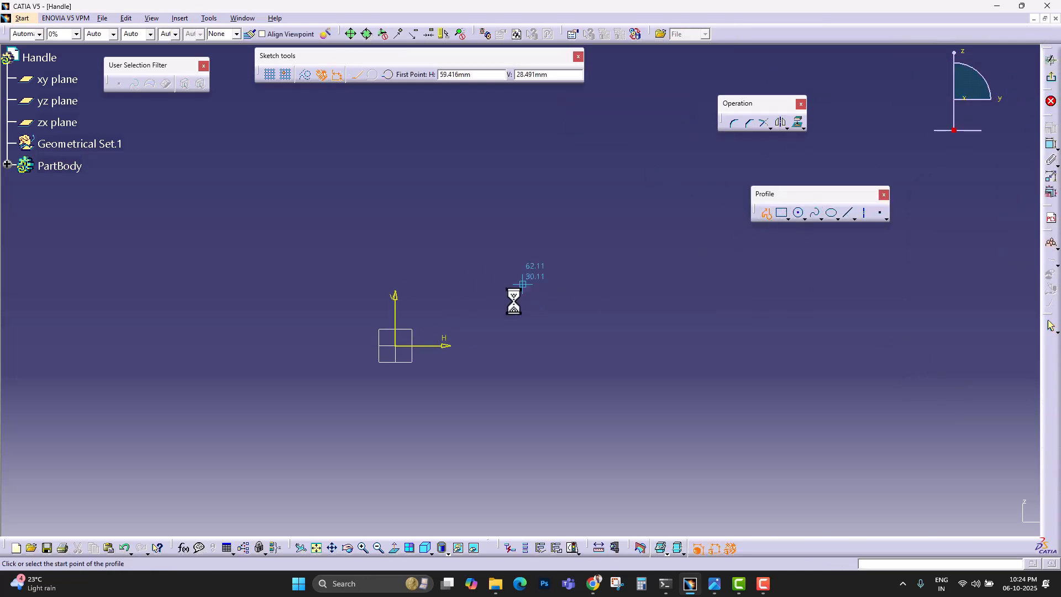
{"action": "left_click", "coordinate": [446, 317]}
{"action": "left_click", "coordinate": [533, 317]}
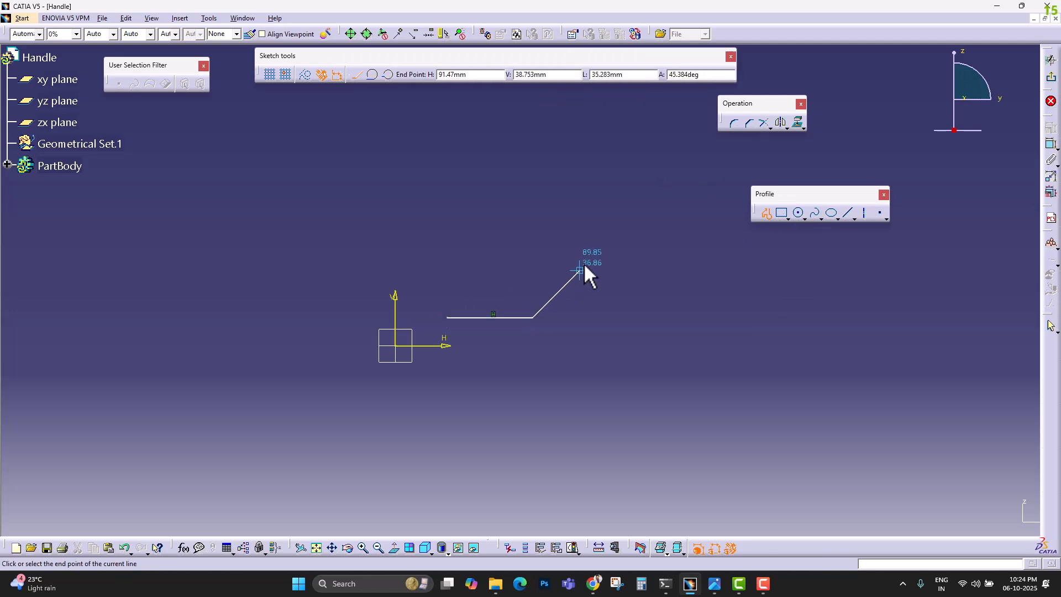
{"action": "left_click", "coordinate": [593, 255]}
{"action": "left_click", "coordinate": [797, 256]}
{"action": "left_click", "coordinate": [841, 317]}
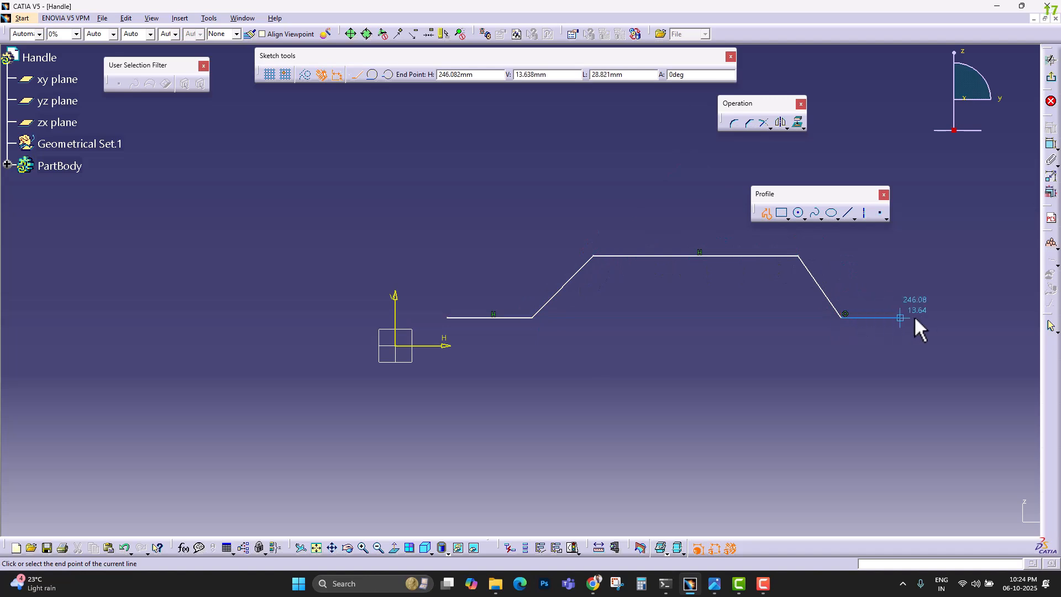
{"action": "left_click", "coordinate": [950, 317]}
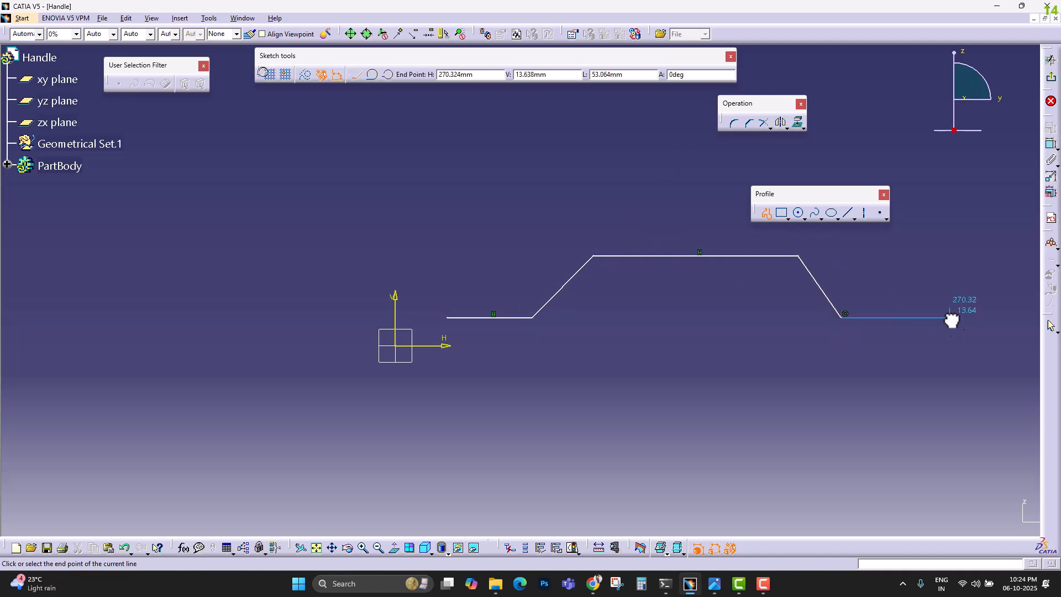
{"action": "left_click", "coordinate": [765, 214]}
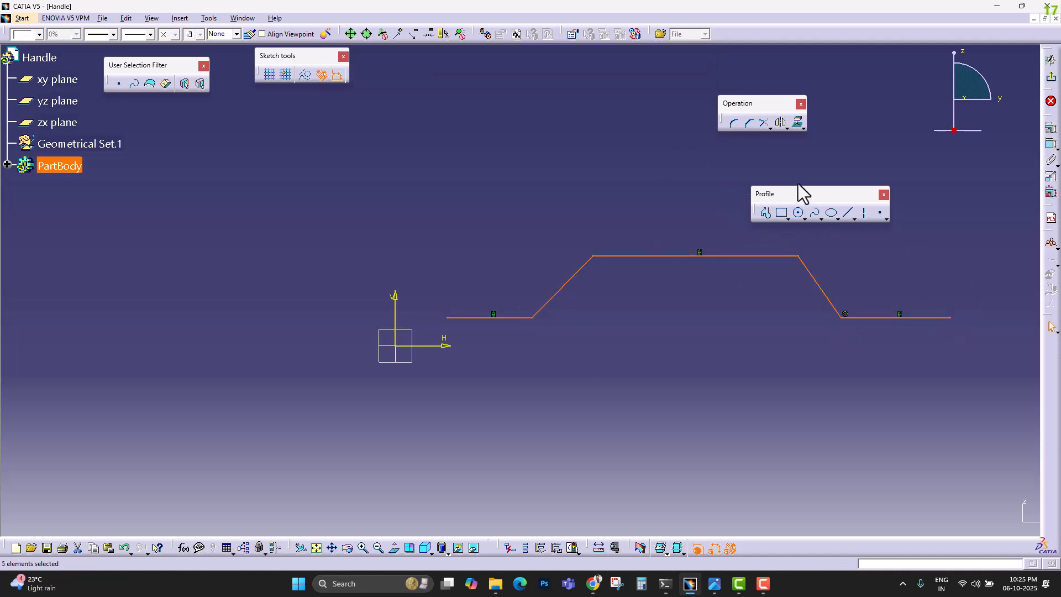
Step: Dimension the profile's horizontal top line and set its length to 100 mm
{"action": "left_click_drag", "start_coordinate": [796, 193], "coordinate": [832, 173]}
{"action": "left_click", "coordinate": [688, 203]}
{"action": "middle_click_drag", "start_coordinate": [688, 203], "coordinate": [560, 251]}
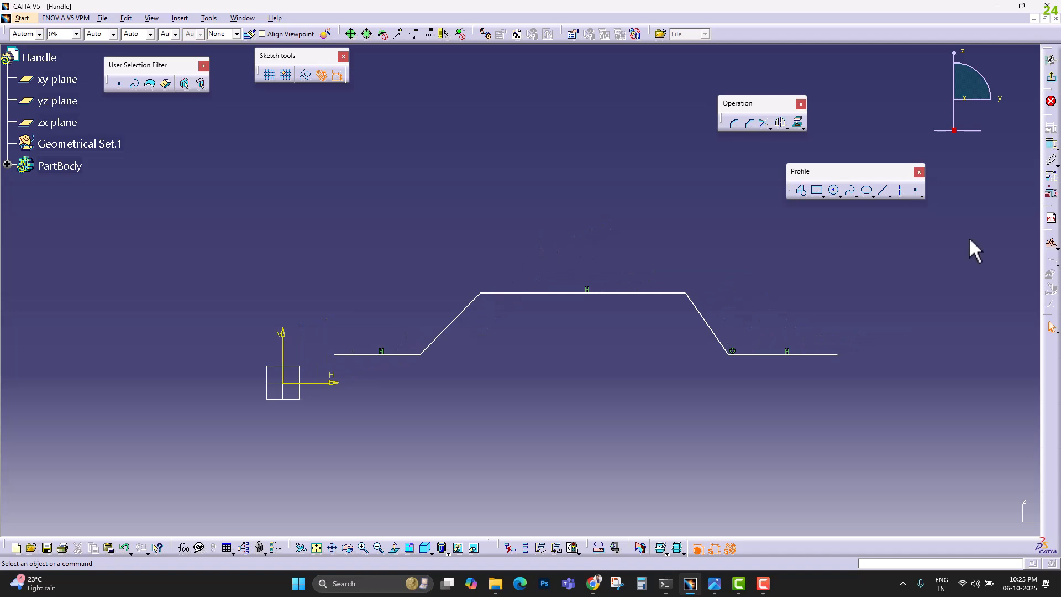
{"action": "key", "text": "alt+c"}
{"action": "left_click", "coordinate": [520, 291]}
{"action": "left_click", "coordinate": [526, 256]}
{"action": "double_click", "coordinate": [522, 245]}
{"action": "type", "text": "100"}
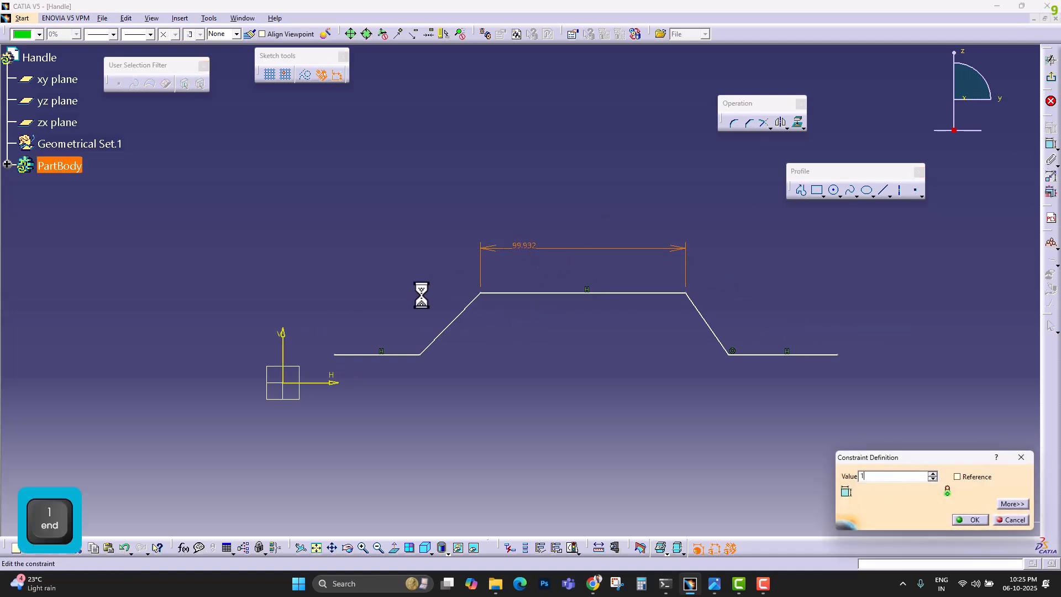
{"action": "key", "text": "Return"}
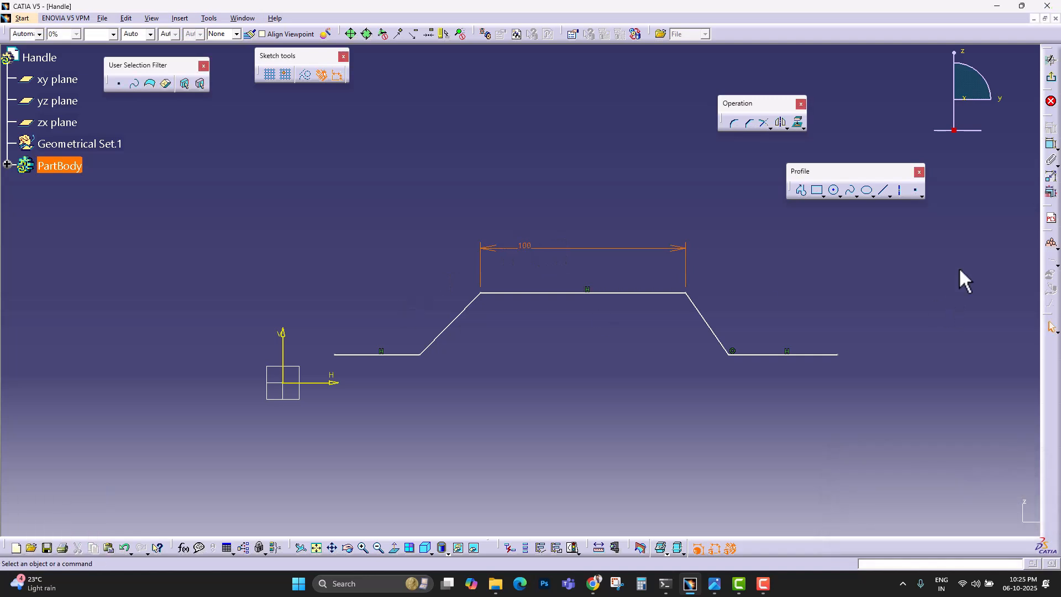
Step: Dimension the distance between the two lower corners of the profile and set it to 115 mm
{"action": "left_click", "coordinate": [1051, 145]}
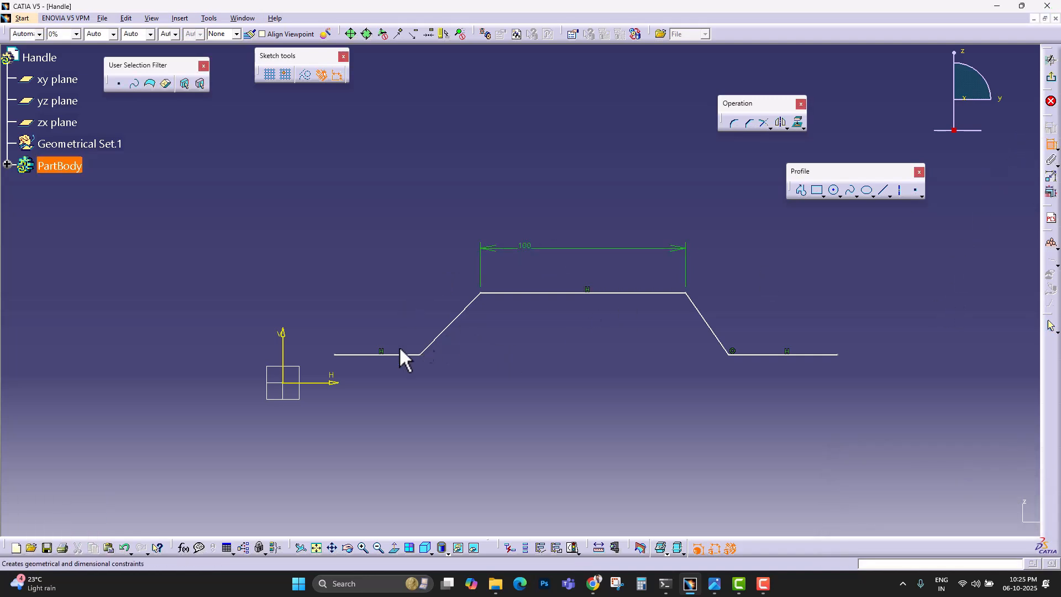
{"action": "left_click", "coordinate": [420, 358]}
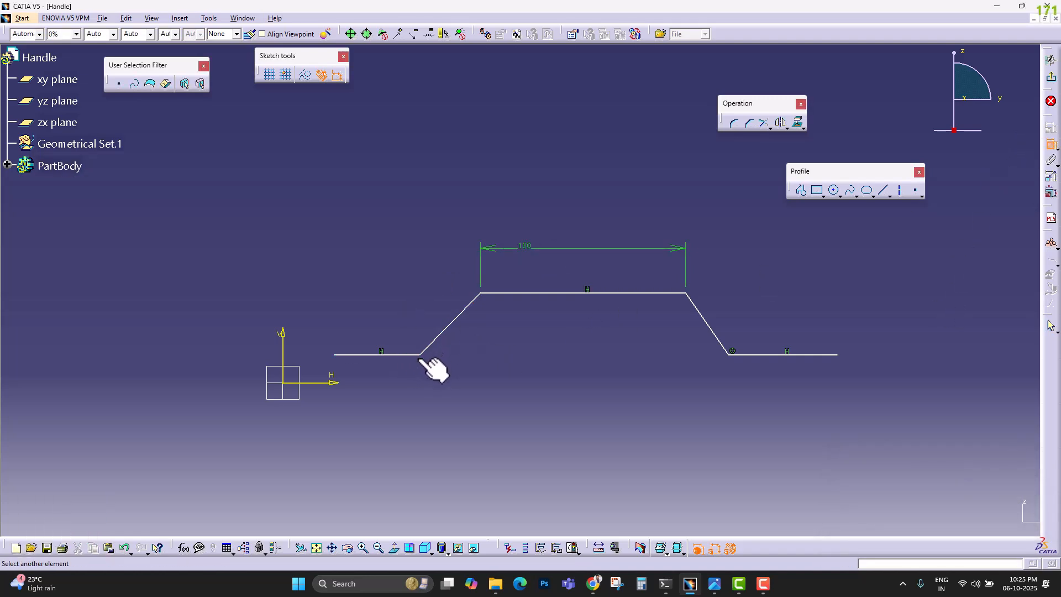
{"action": "left_click", "coordinate": [730, 355]}
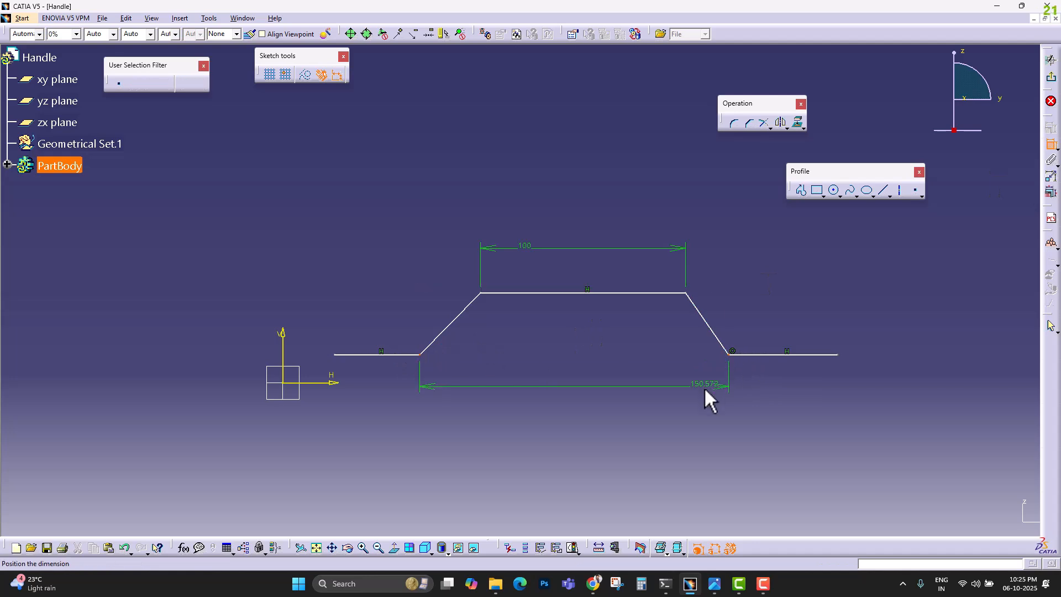
{"action": "left_click", "coordinate": [678, 396]}
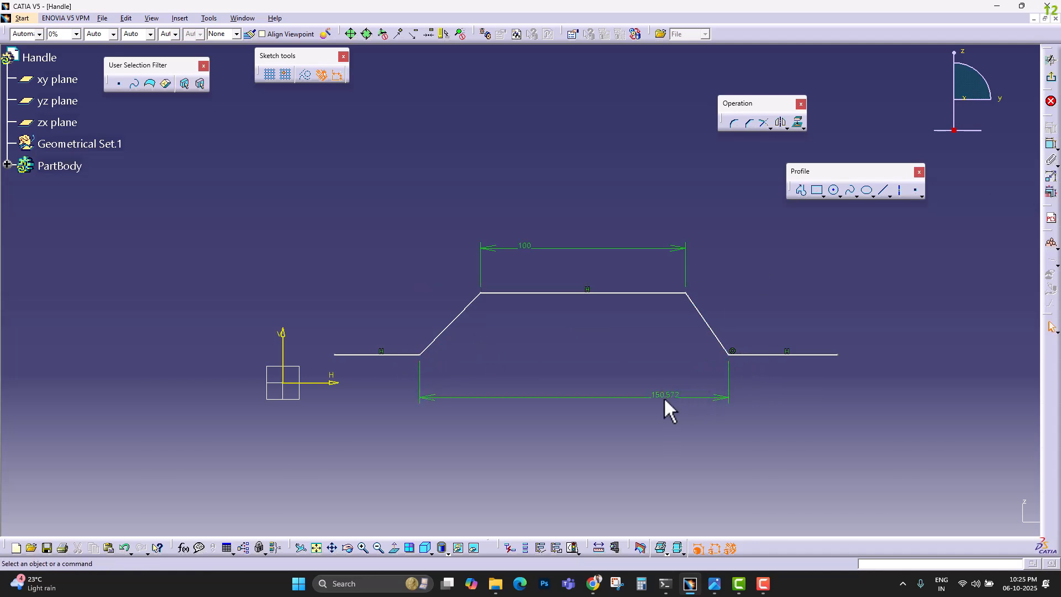
{"action": "double_click", "coordinate": [664, 396]}
{"action": "type", "text": "115"}
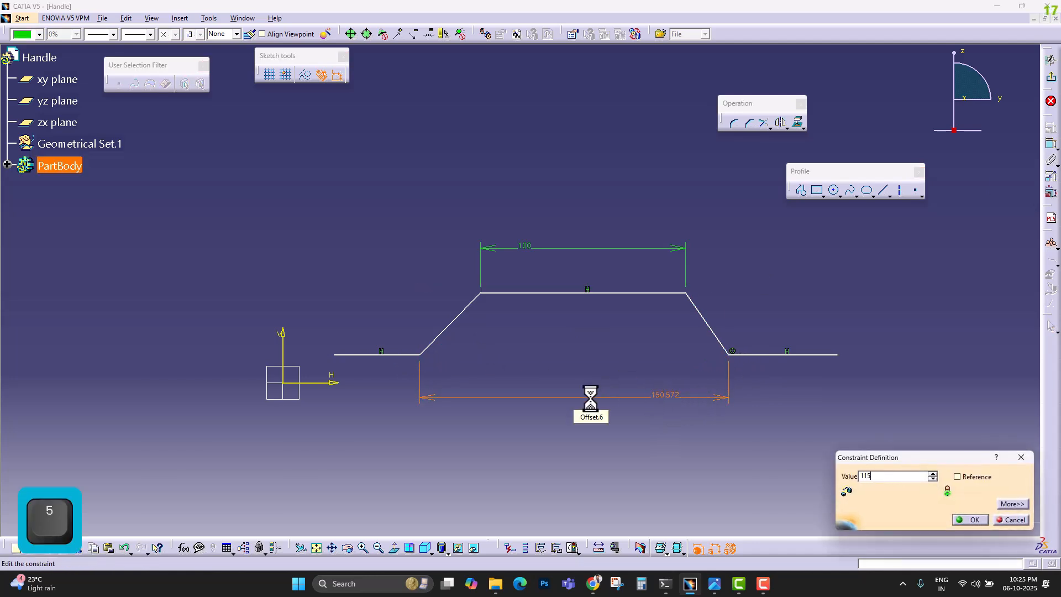
{"action": "key", "text": "Return"}
{"action": "left_click", "coordinate": [560, 335]}
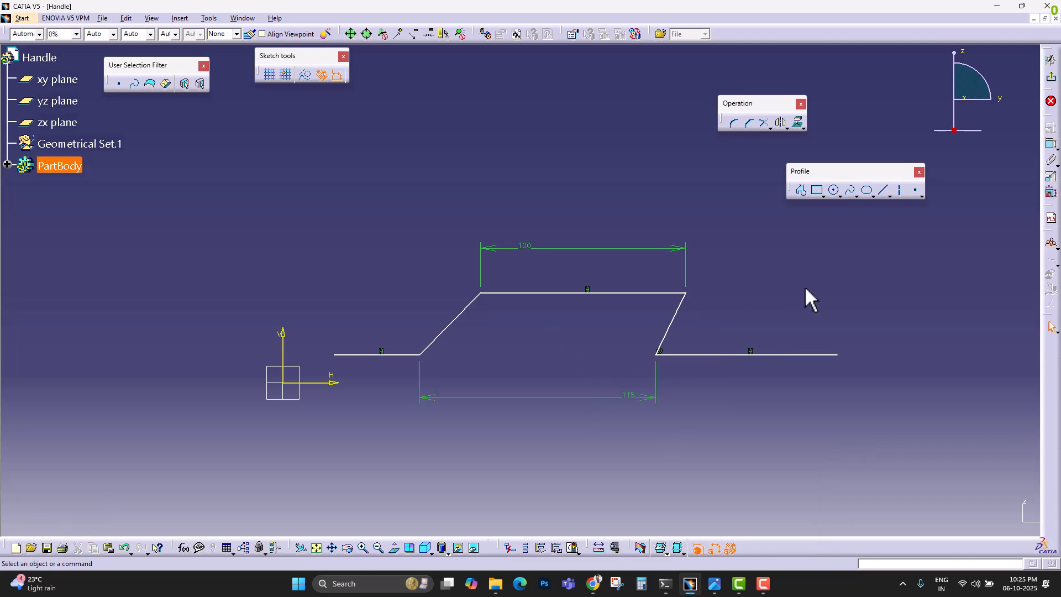
Step: Add a horizontal dimension across the left slanted leg and set it to 7.5 mm
{"action": "left_click", "coordinate": [1051, 145]}
{"action": "left_click", "coordinate": [426, 349]}
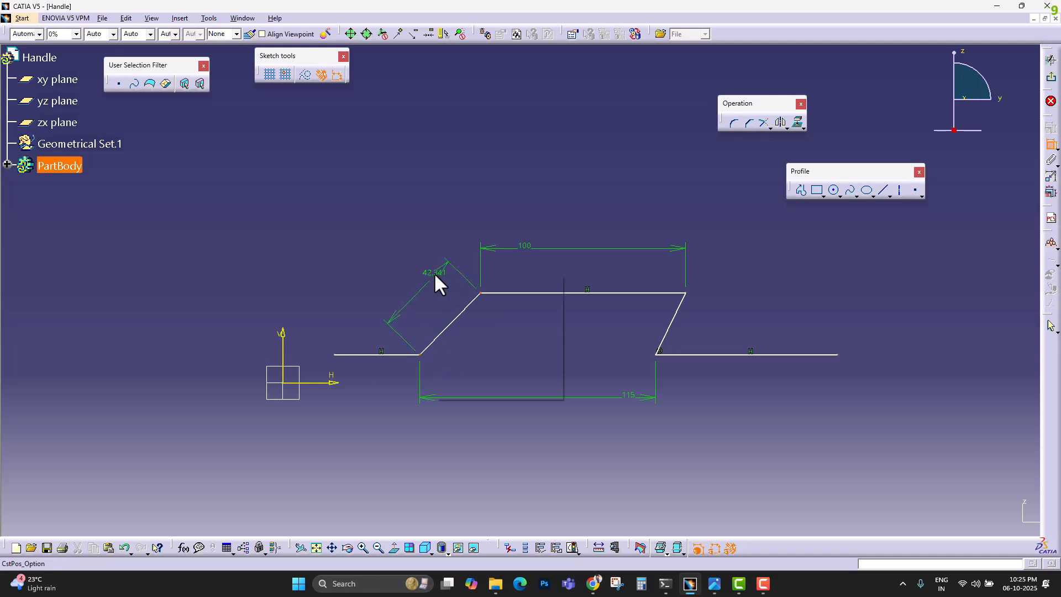
{"action": "right_click", "coordinate": [433, 273]}
{"action": "left_click", "coordinate": [456, 307]}
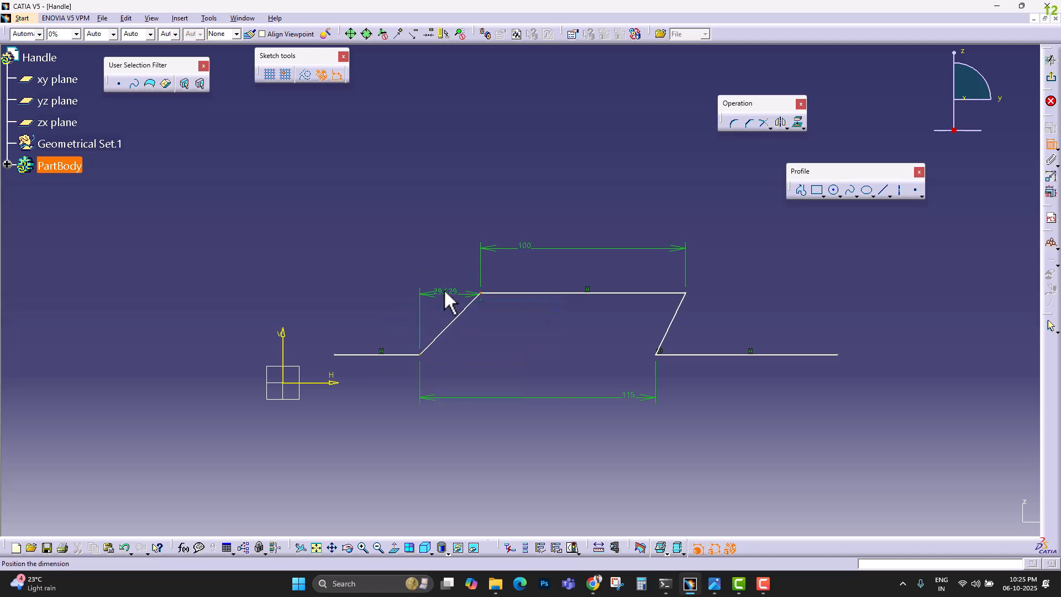
{"action": "left_click", "coordinate": [444, 261]}
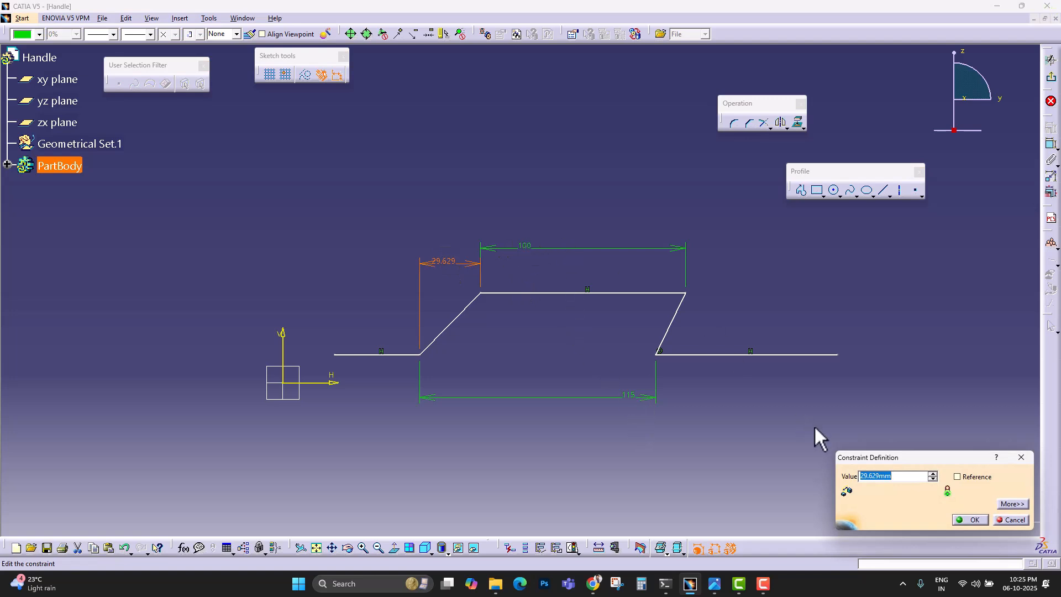
{"action": "type", "text": "7.5"}
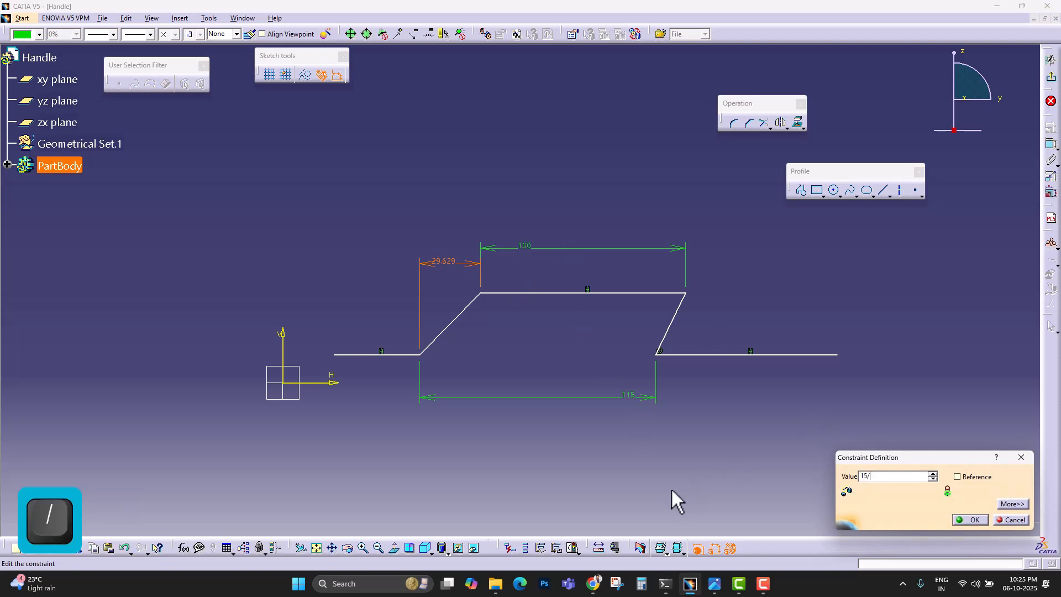
{"action": "key", "text": "Return"}
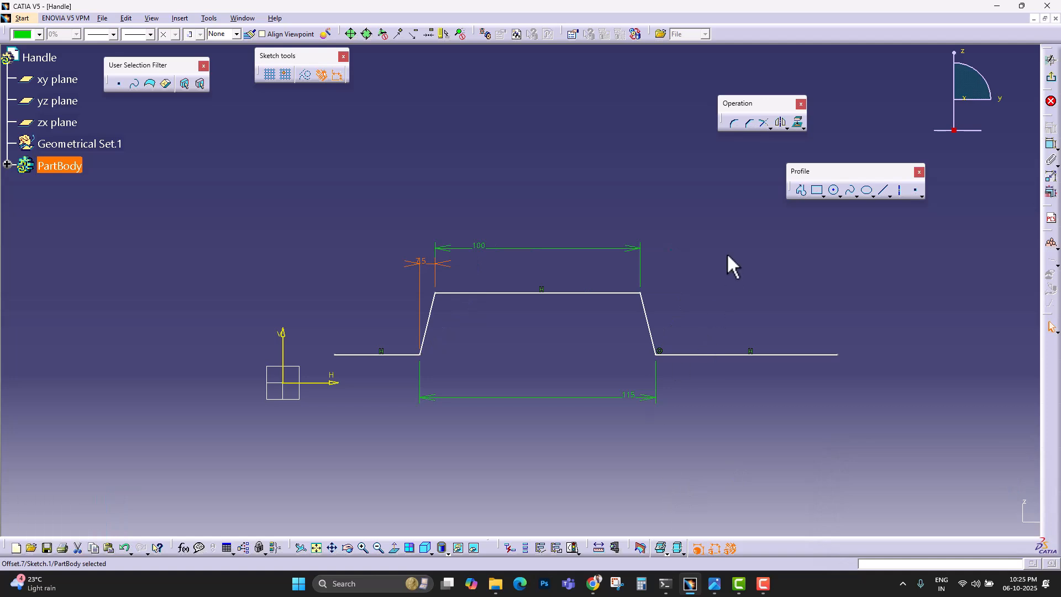
{"action": "left_click", "coordinate": [727, 253]}
Step: Dimension the height between the top line and the left foot and set it to 20 mm
{"action": "left_click", "coordinate": [1051, 144]}
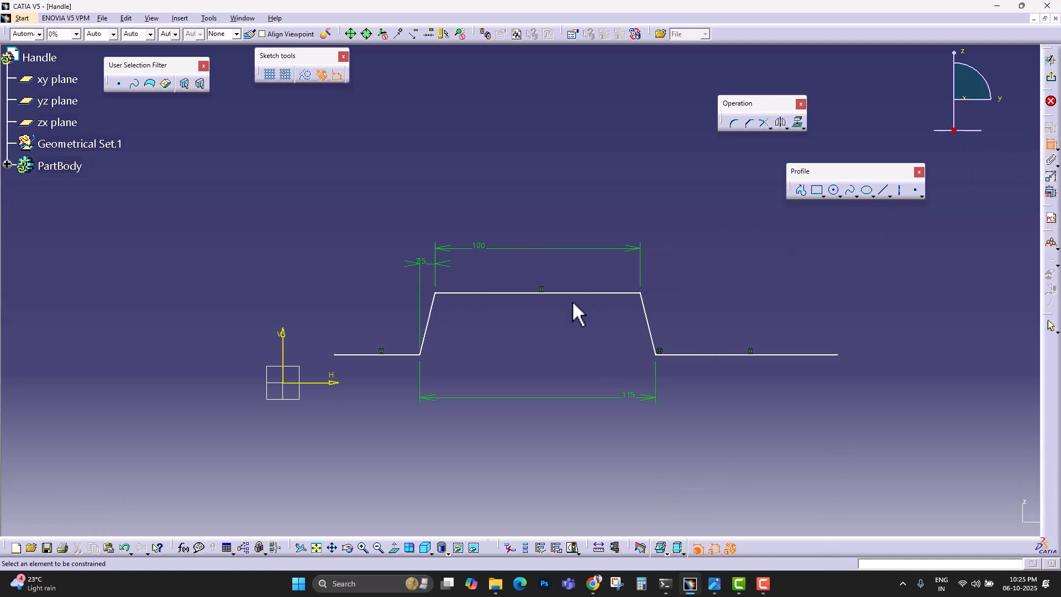
{"action": "left_click", "coordinate": [554, 293]}
{"action": "left_click", "coordinate": [386, 354]}
{"action": "left_click", "coordinate": [355, 330]}
{"action": "double_click", "coordinate": [357, 330]}
{"action": "type", "text": "20"}
{"action": "key", "text": "Return"}
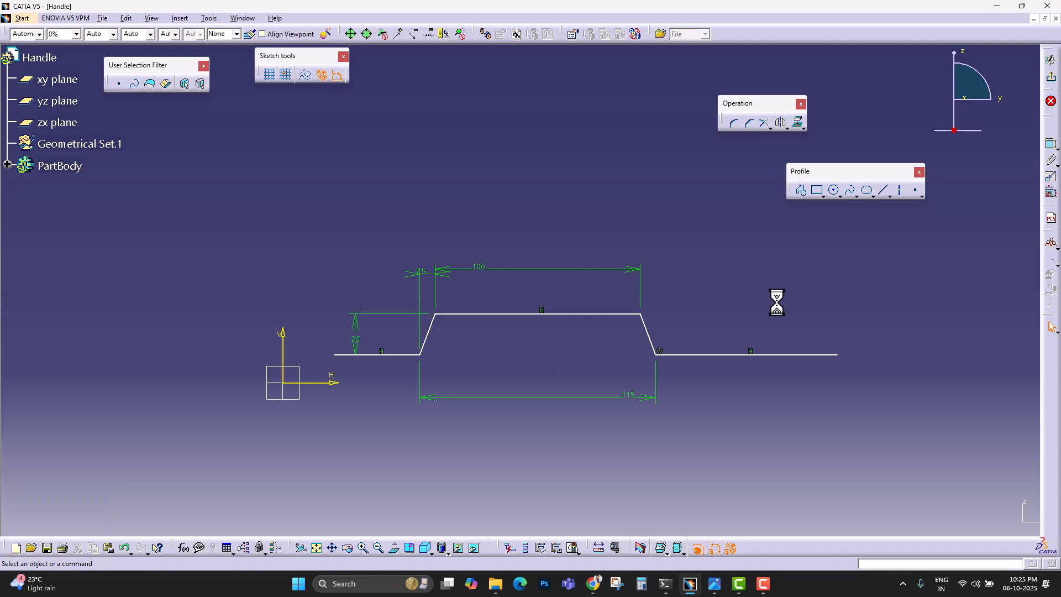
Step: Dimension the right horizontal foot and set its length to 20 mm
{"action": "left_click", "coordinate": [1050, 145]}
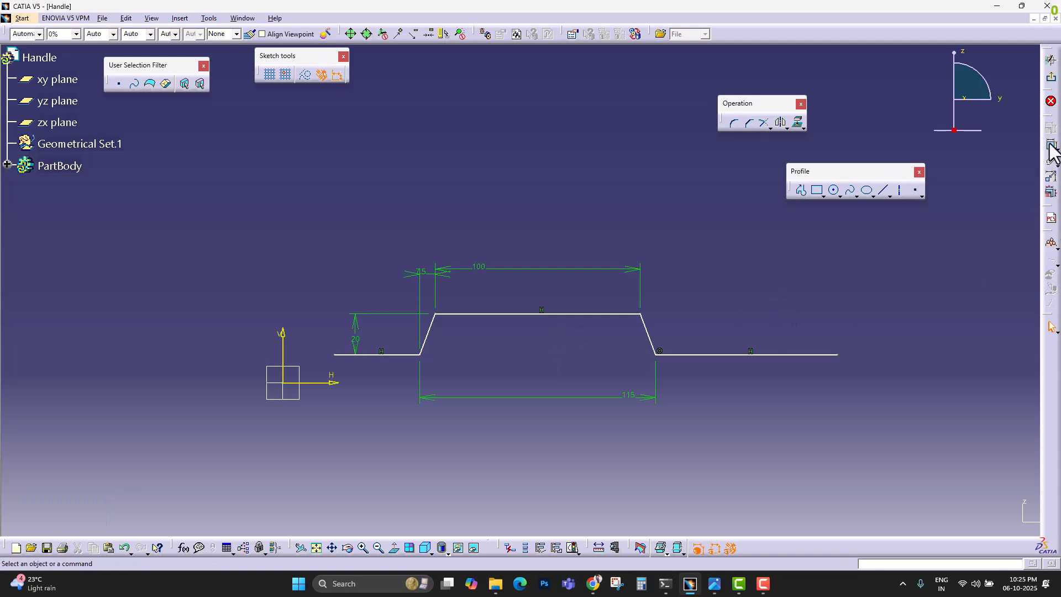
{"action": "left_click", "coordinate": [687, 355]}
{"action": "left_click", "coordinate": [694, 383]}
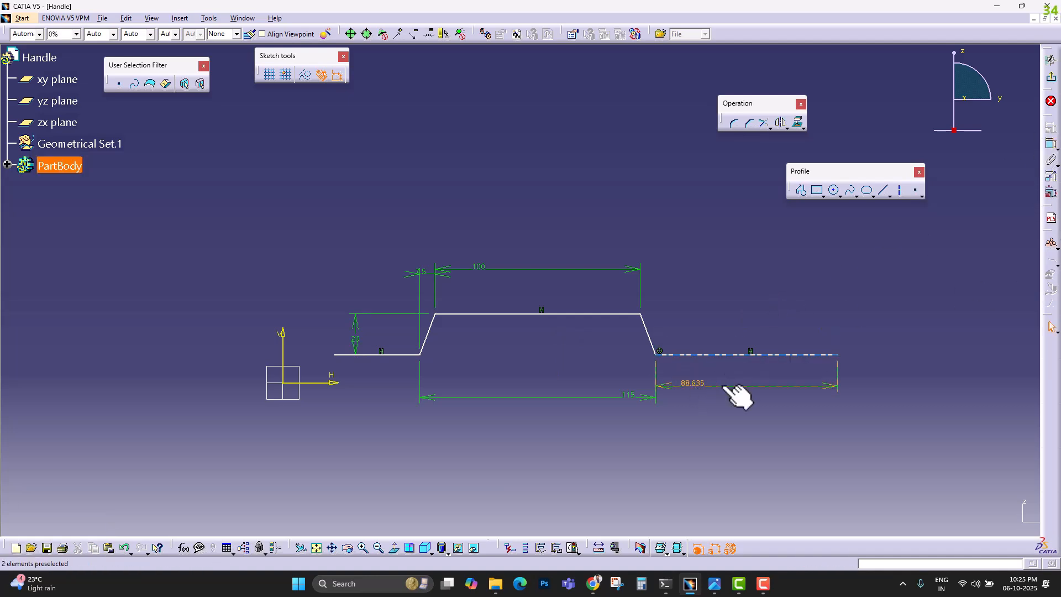
{"action": "double_click", "coordinate": [694, 381]}
{"action": "type", "text": "20"}
{"action": "key", "text": "Return"}
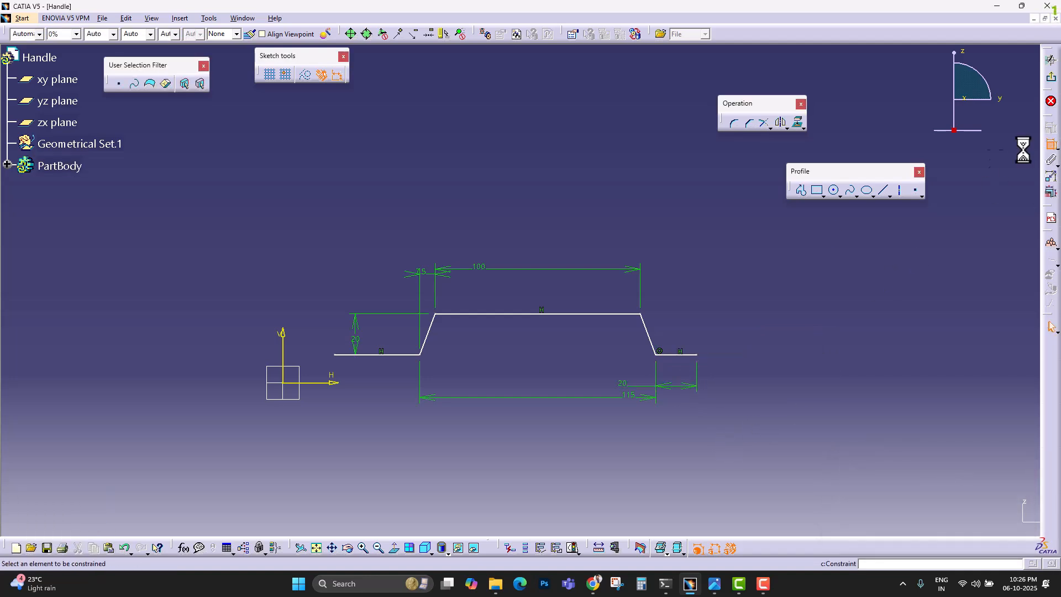
Step: Dimension the left horizontal foot of the profile and set its length to 20 mm
{"action": "left_click", "coordinate": [372, 354]}
{"action": "left_click", "coordinate": [378, 392]}
{"action": "double_click", "coordinate": [377, 391]}
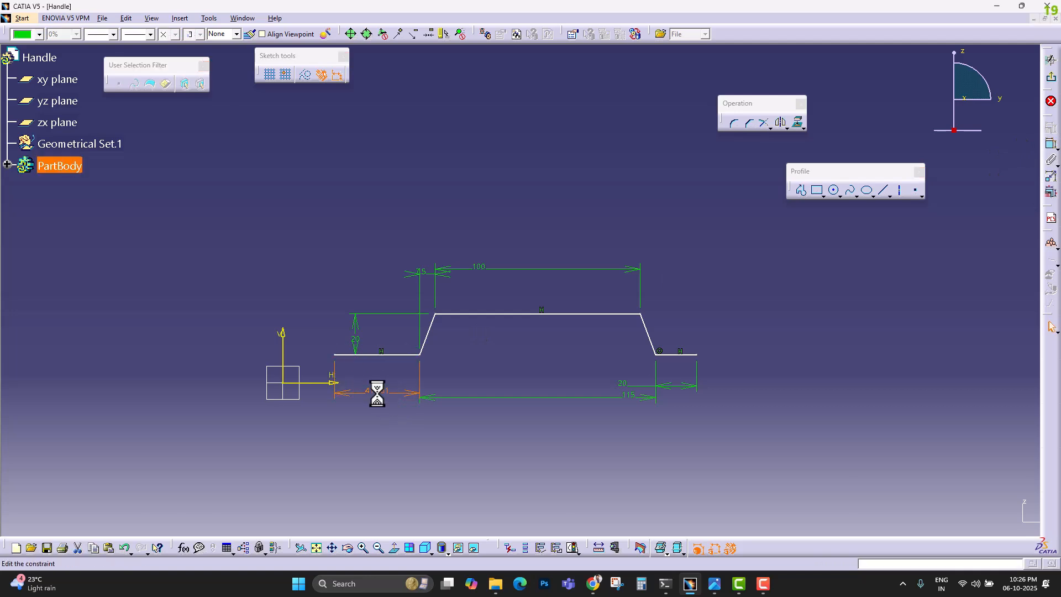
{"action": "type", "text": "20"}
{"action": "key", "text": "Return"}
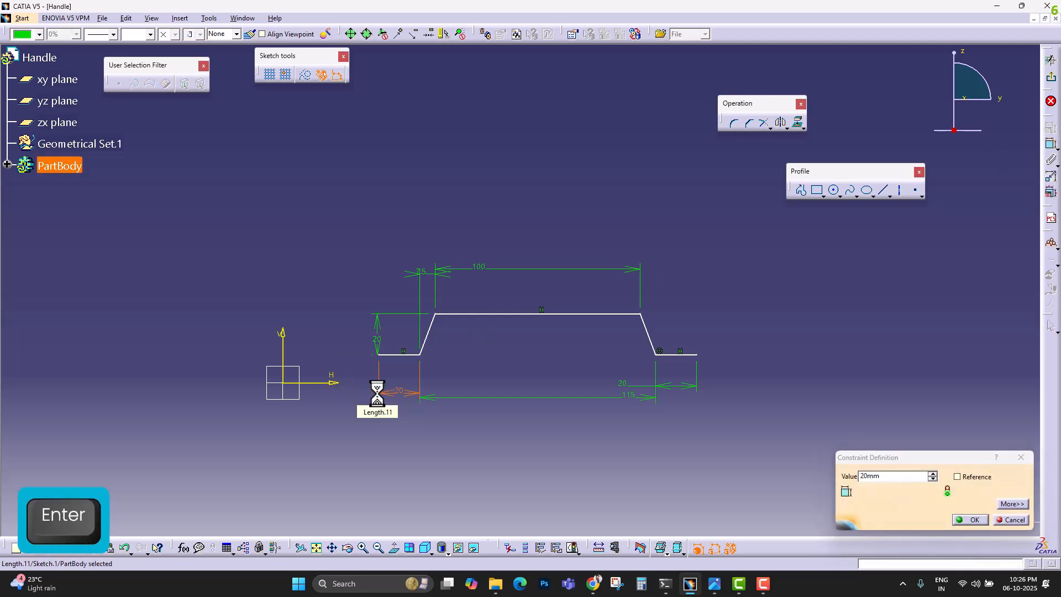
{"action": "left_click", "coordinate": [762, 320]}
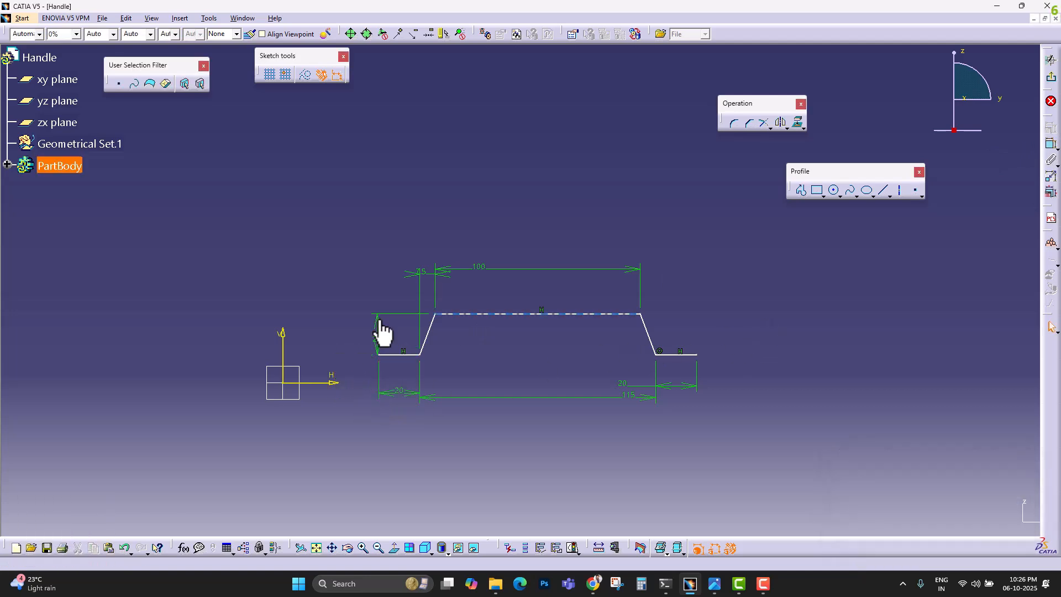
Step: Move the vertical height dimension farther outward, clear of the left foot
{"action": "left_click_drag", "start_coordinate": [379, 321], "coordinate": [348, 321]}
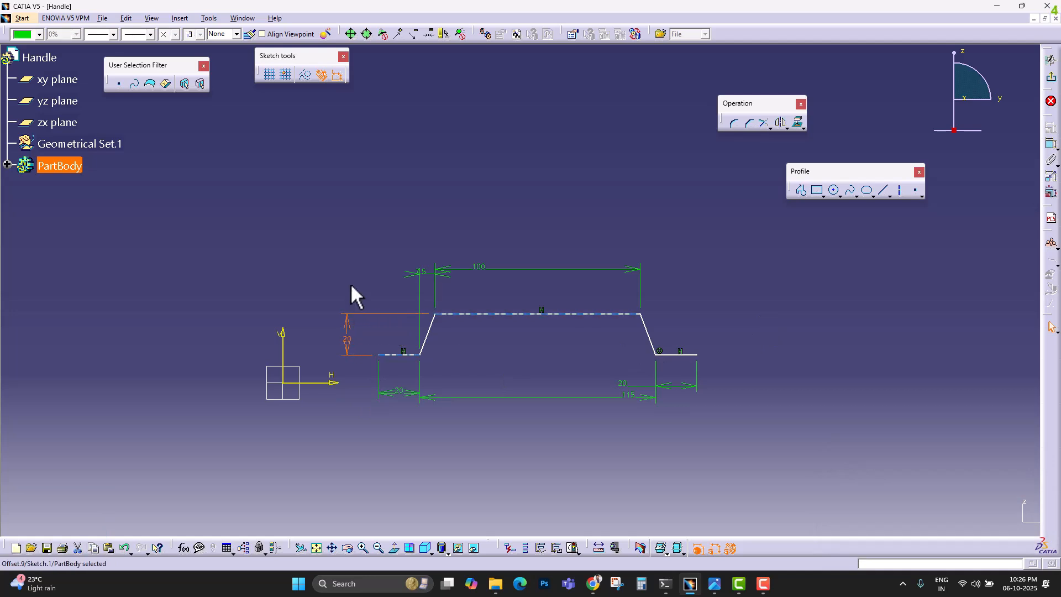
{"action": "left_click", "coordinate": [337, 264]}
{"action": "middle_click_drag", "start_coordinate": [345, 264], "coordinate": [361, 260]}
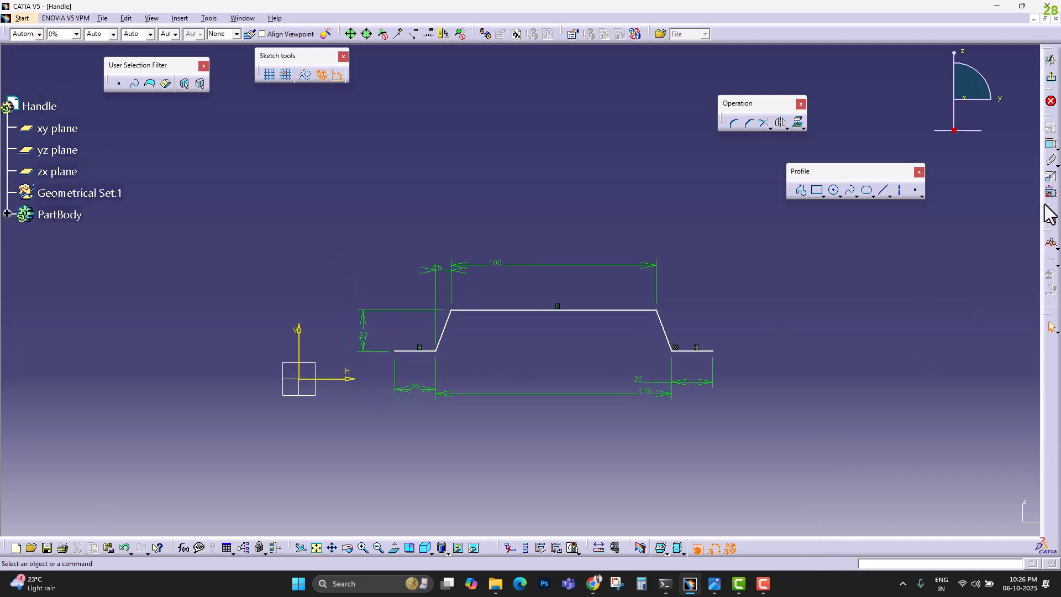
Step: Constrain the left horizontal foot to be coincident with the sketch's horizontal axis
{"action": "left_click", "coordinate": [1051, 145]}
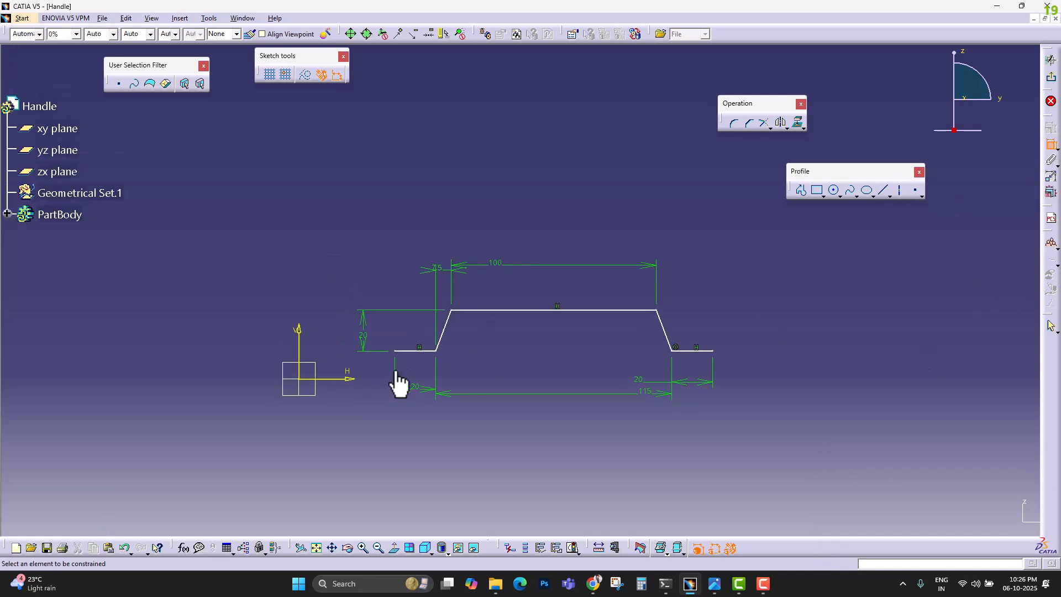
{"action": "left_click", "coordinate": [413, 350]}
{"action": "left_click", "coordinate": [362, 379]}
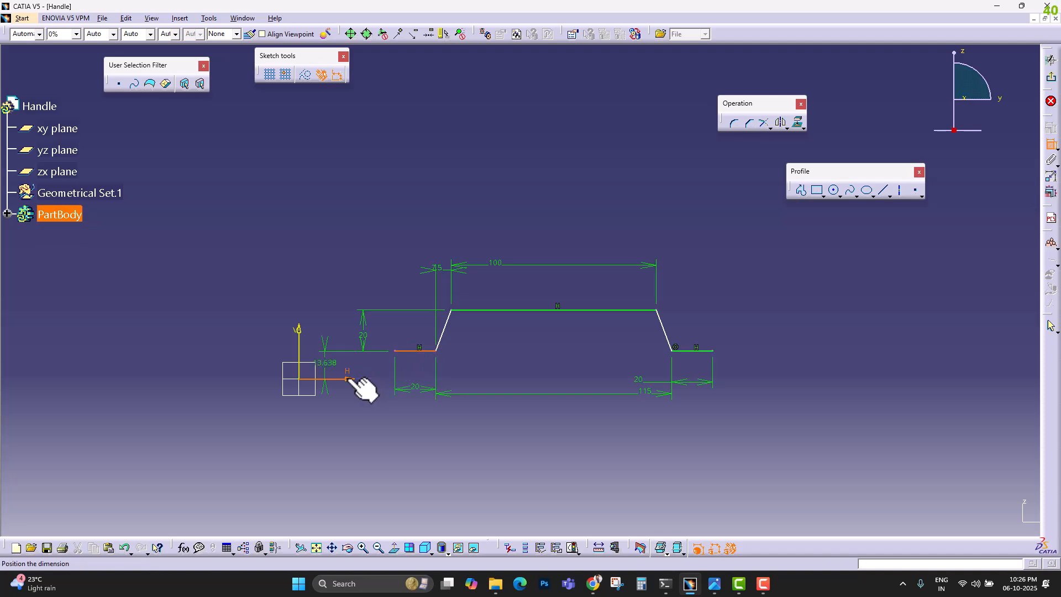
{"action": "right_click", "coordinate": [491, 366]}
{"action": "left_click", "coordinate": [508, 430]}
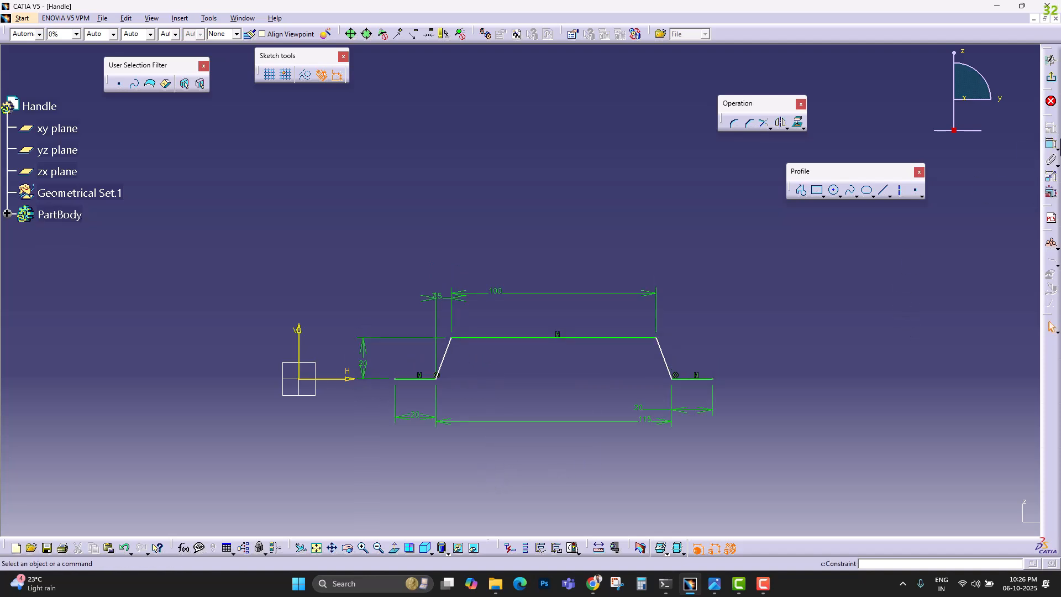
Step: Dimension the outer end of the left foot from the vertical axis and set the distance to 50 mm
{"action": "left_click", "coordinate": [1050, 145]}
{"action": "left_click", "coordinate": [395, 379]}
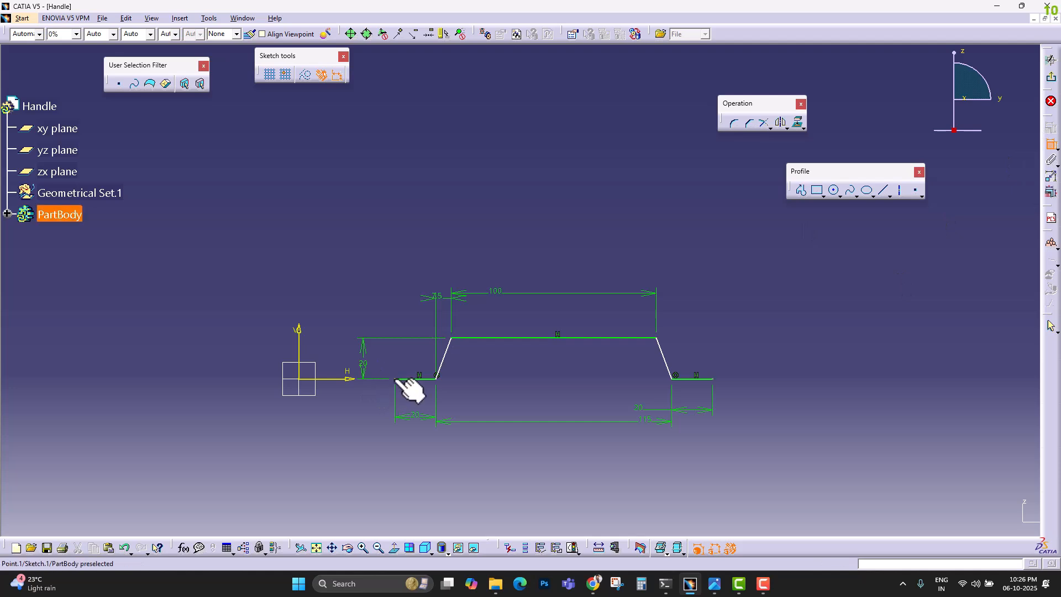
{"action": "left_click", "coordinate": [300, 329]}
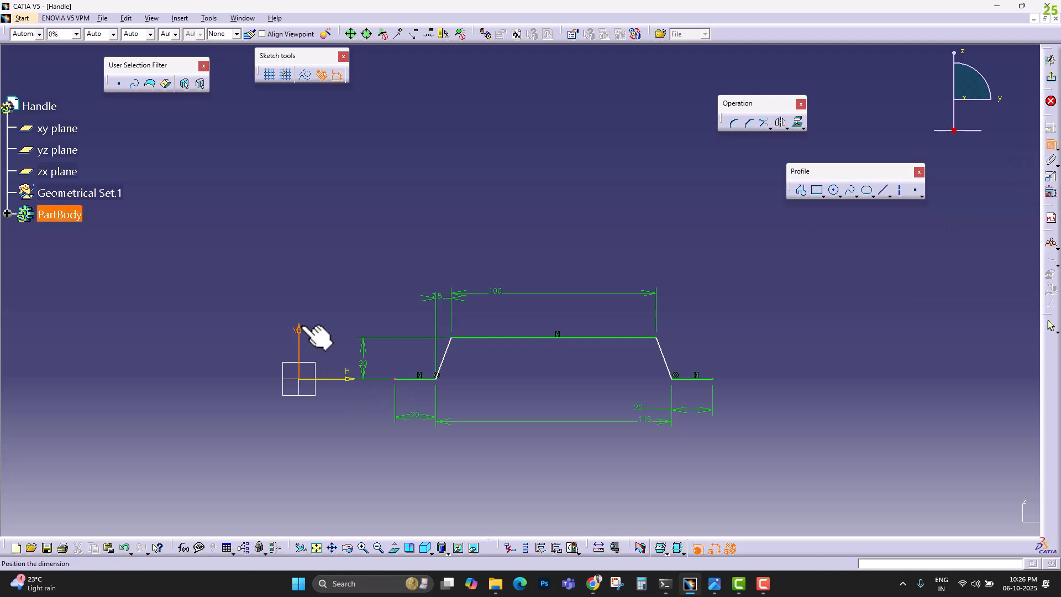
{"action": "left_click", "coordinate": [350, 440]}
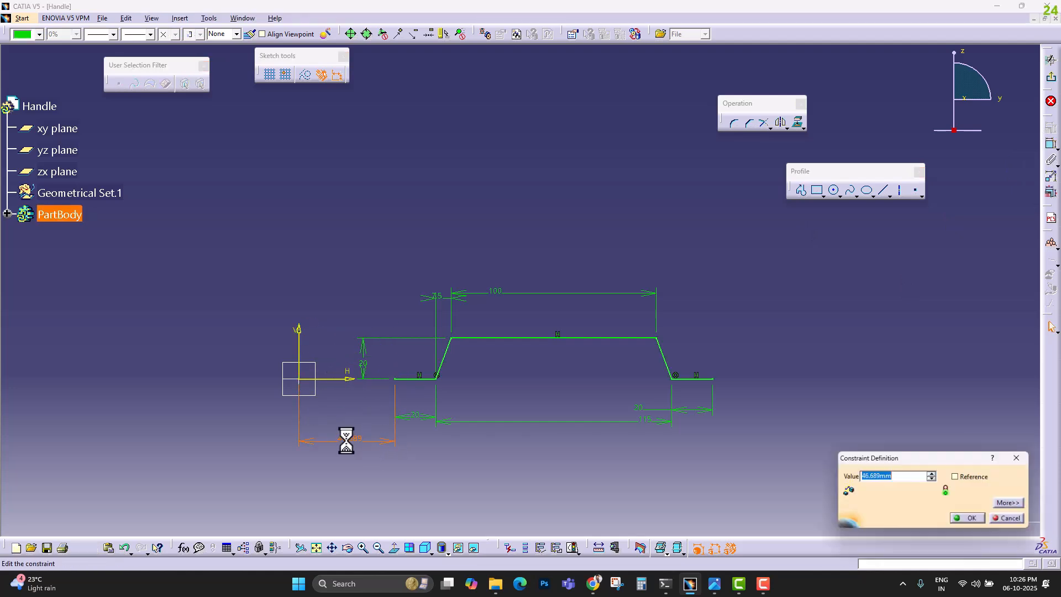
{"action": "type", "text": "50"}
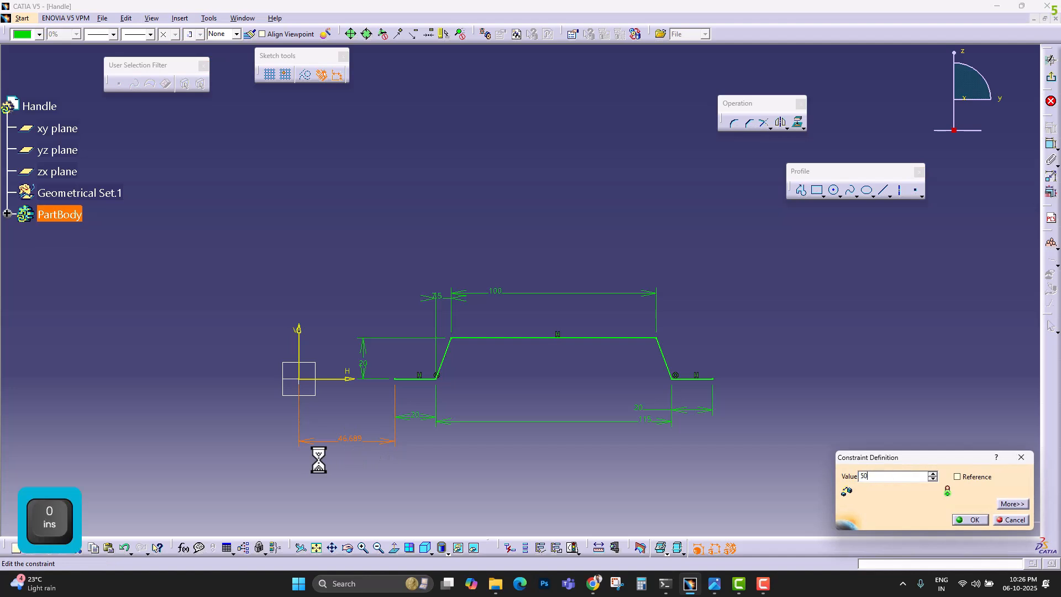
{"action": "key", "text": "Return"}
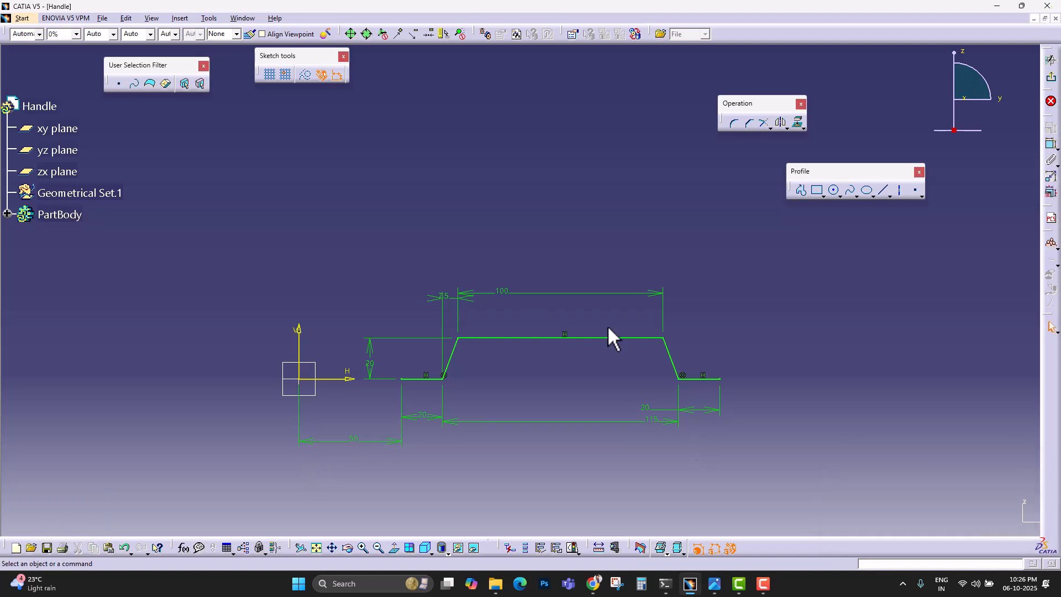
Step: Close the profile below with two vertical lines from the outer foot ends, about 68 mm long, and a horizontal line joining them
{"action": "left_click", "coordinate": [802, 190]}
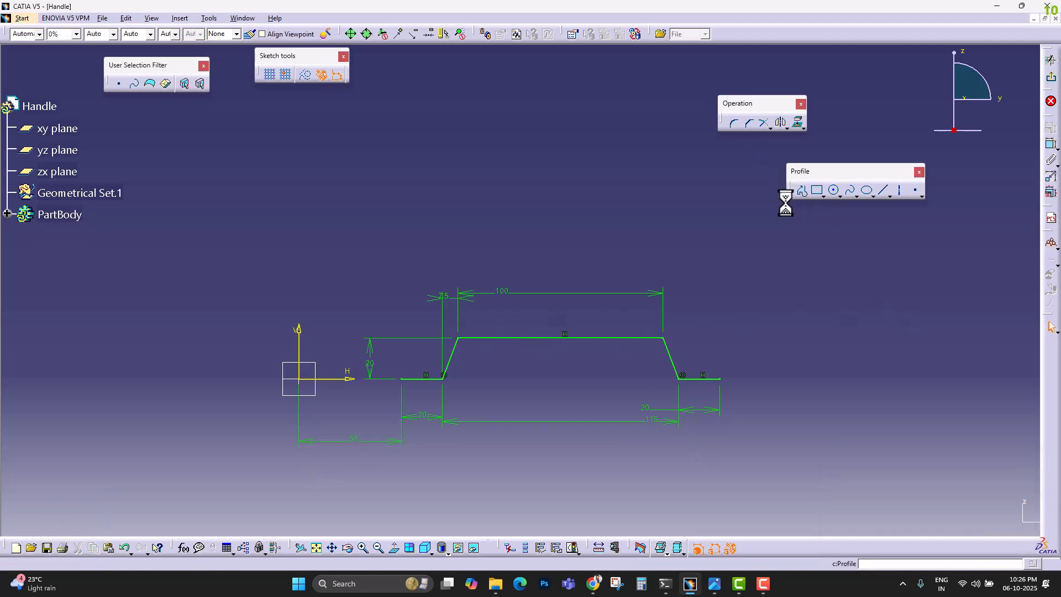
{"action": "left_click", "coordinate": [402, 379]}
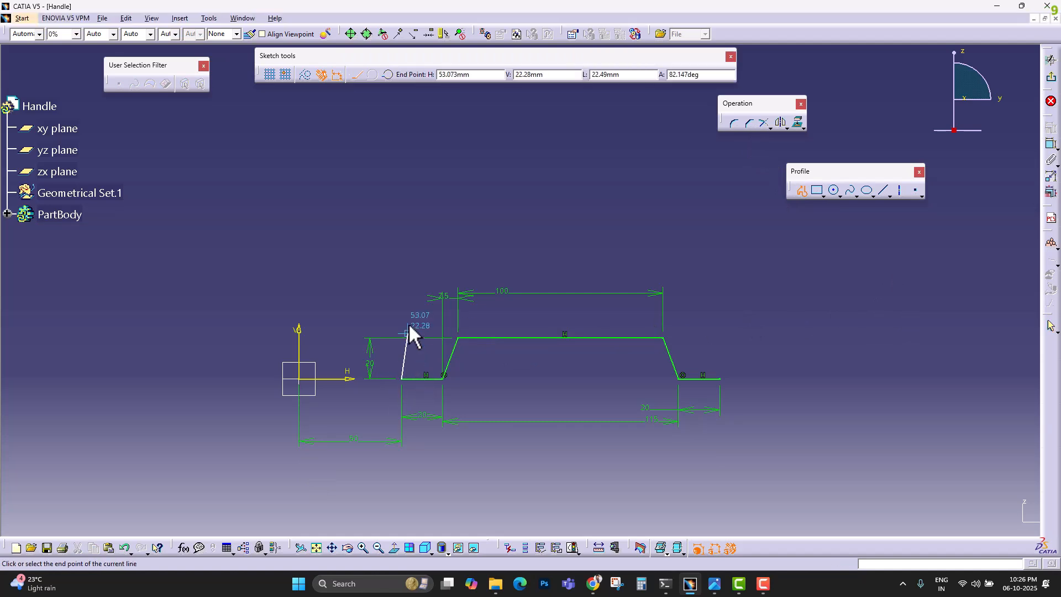
{"action": "middle_click_drag", "start_coordinate": [417, 489], "coordinate": [410, 372]}
{"action": "left_click", "coordinate": [400, 395]}
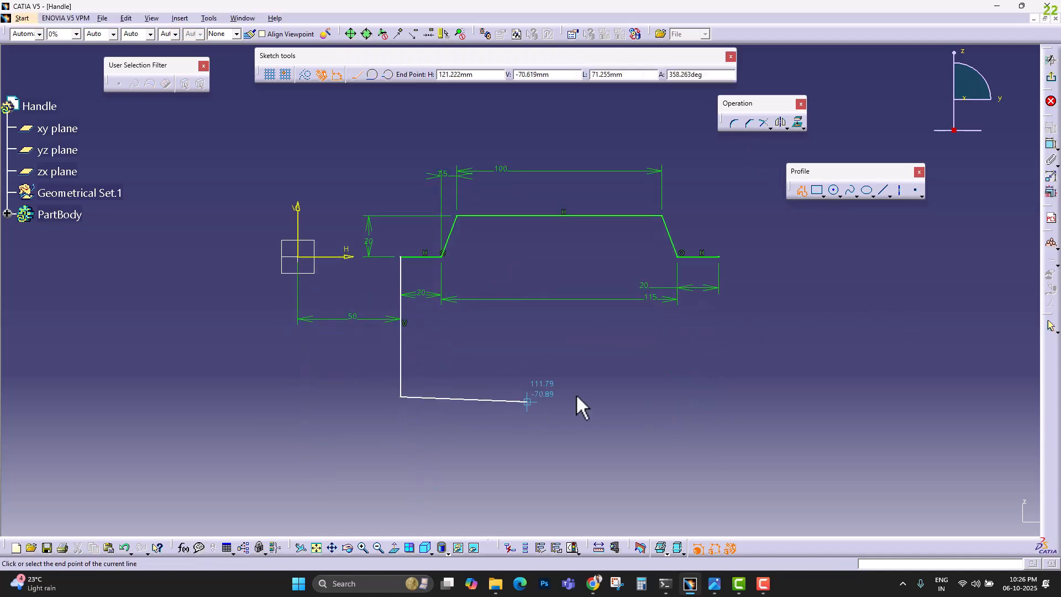
{"action": "left_click", "coordinate": [719, 396]}
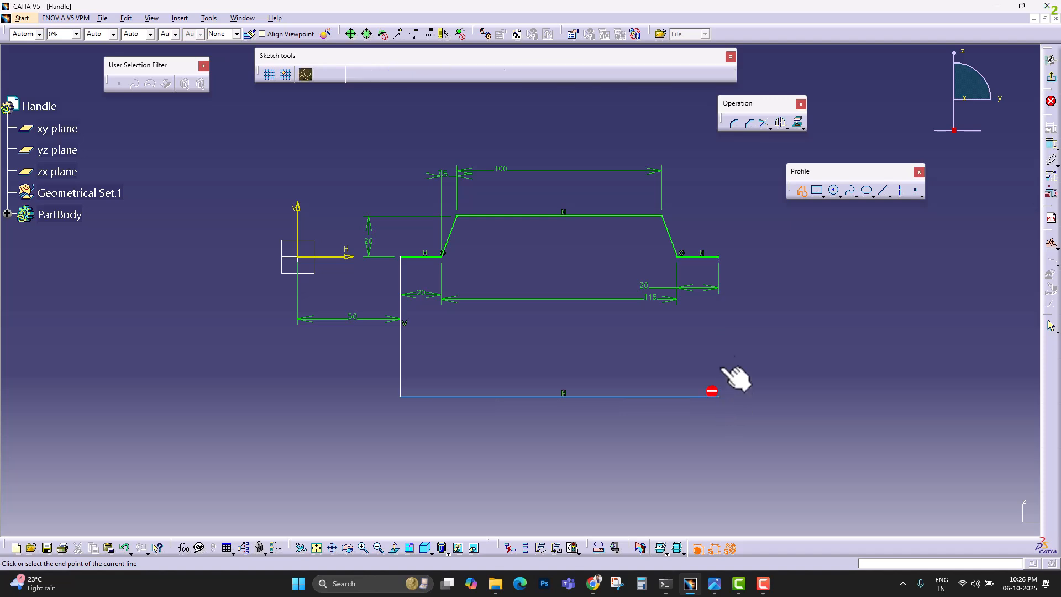
{"action": "left_click", "coordinate": [718, 256]}
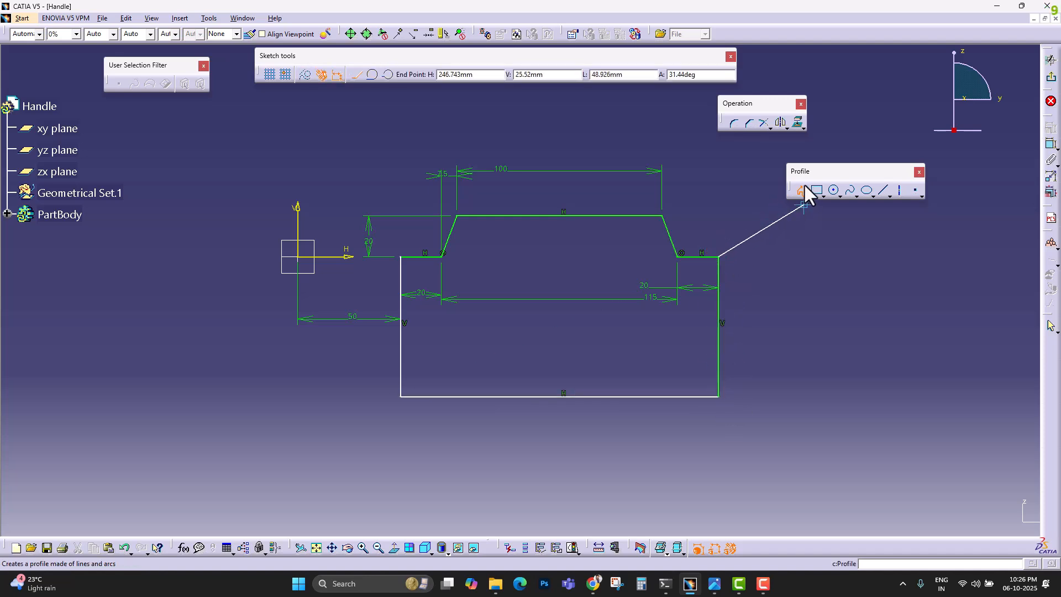
{"action": "left_click", "coordinate": [802, 190]}
{"action": "left_click", "coordinate": [813, 289]}
{"action": "middle_click_drag", "start_coordinate": [814, 290], "coordinate": [774, 337]}
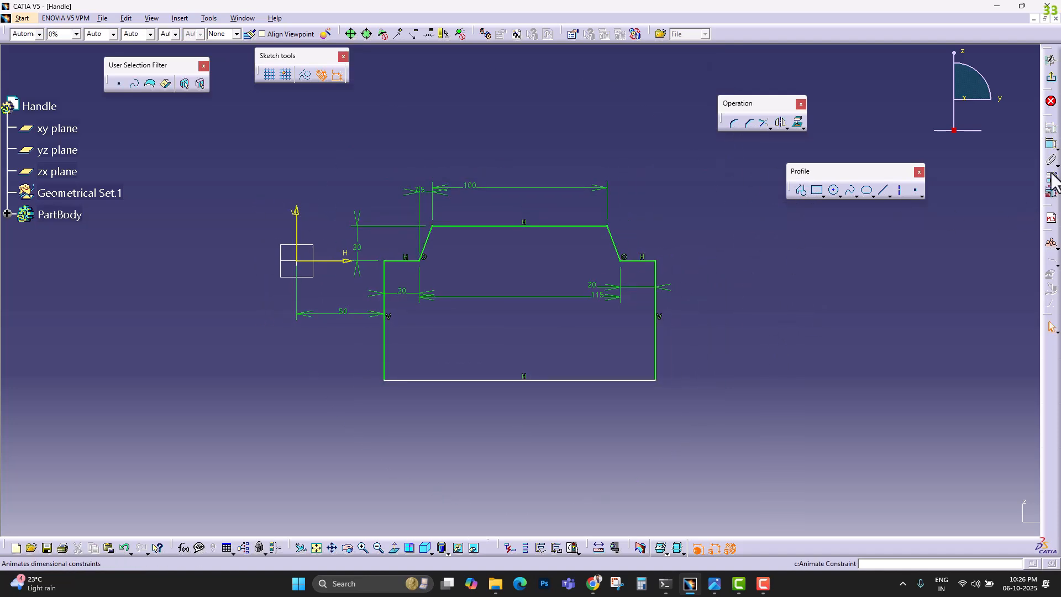
Step: Dimension the distance between the horizontal axis and the profile's bottom line and set it to 70 mm
{"action": "left_click", "coordinate": [1049, 145]}
{"action": "left_click", "coordinate": [347, 261]}
{"action": "left_click", "coordinate": [452, 380]}
{"action": "left_click", "coordinate": [713, 326]}
{"action": "double_click", "coordinate": [719, 325]}
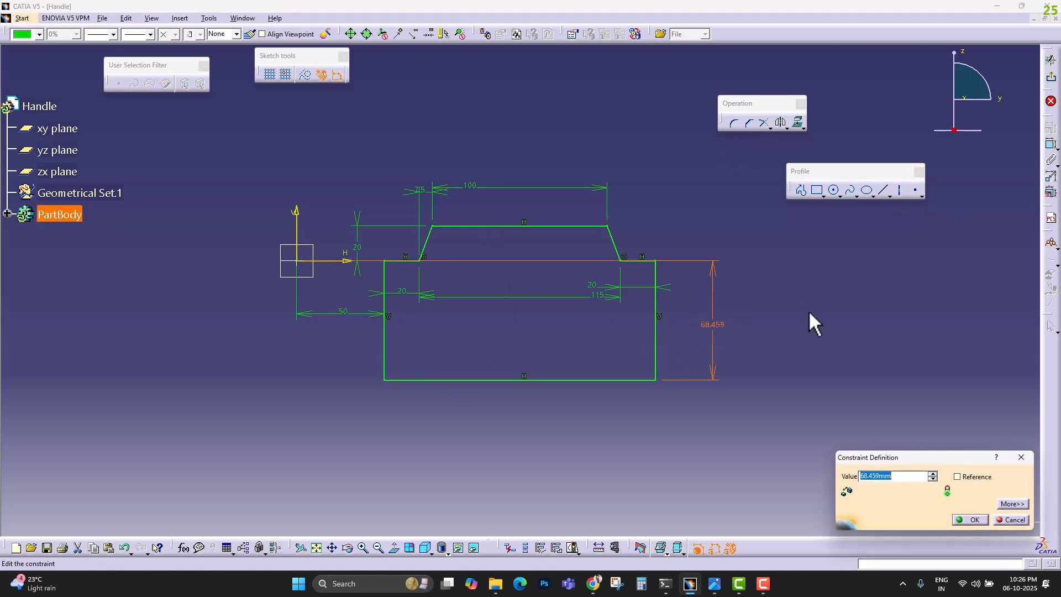
{"action": "type", "text": "70"}
{"action": "key", "text": "Return"}
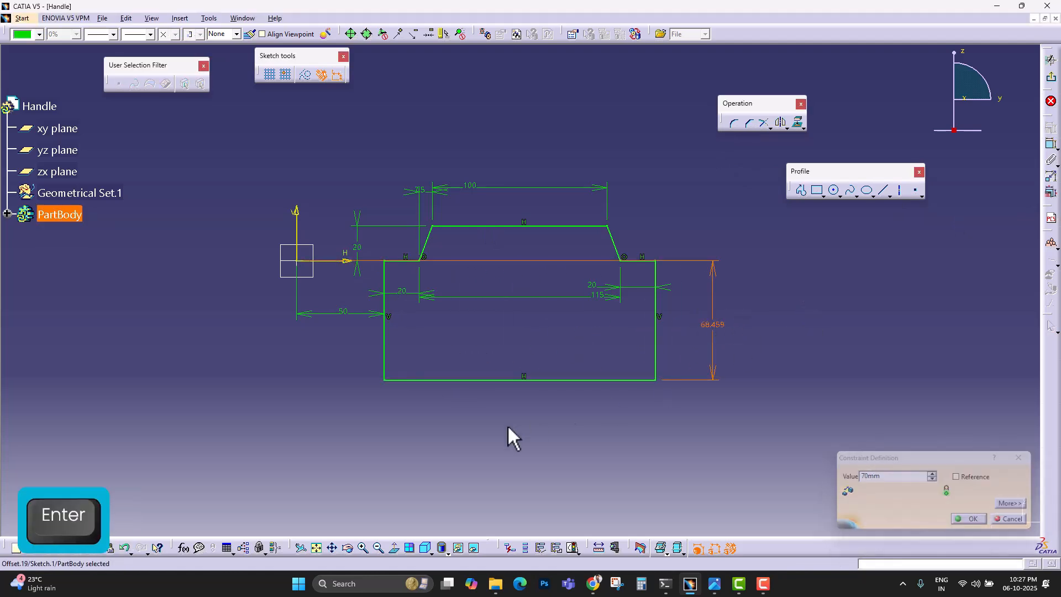
{"action": "left_click", "coordinate": [899, 319]}
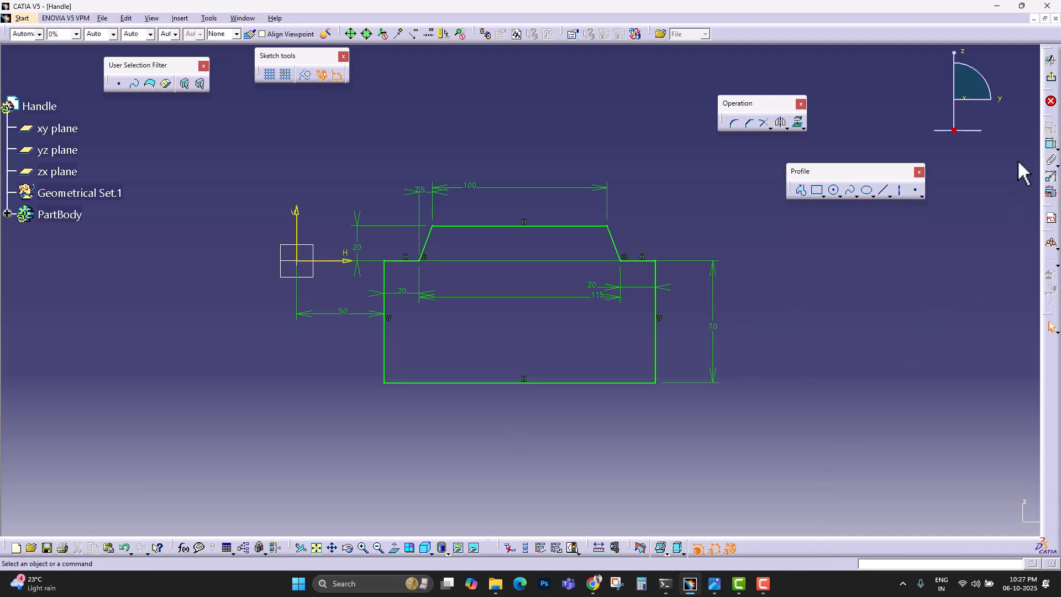
Step: Dismiss the welcome dialog and exit the sketch to return to part modelling
{"action": "left_click", "coordinate": [1049, 100]}
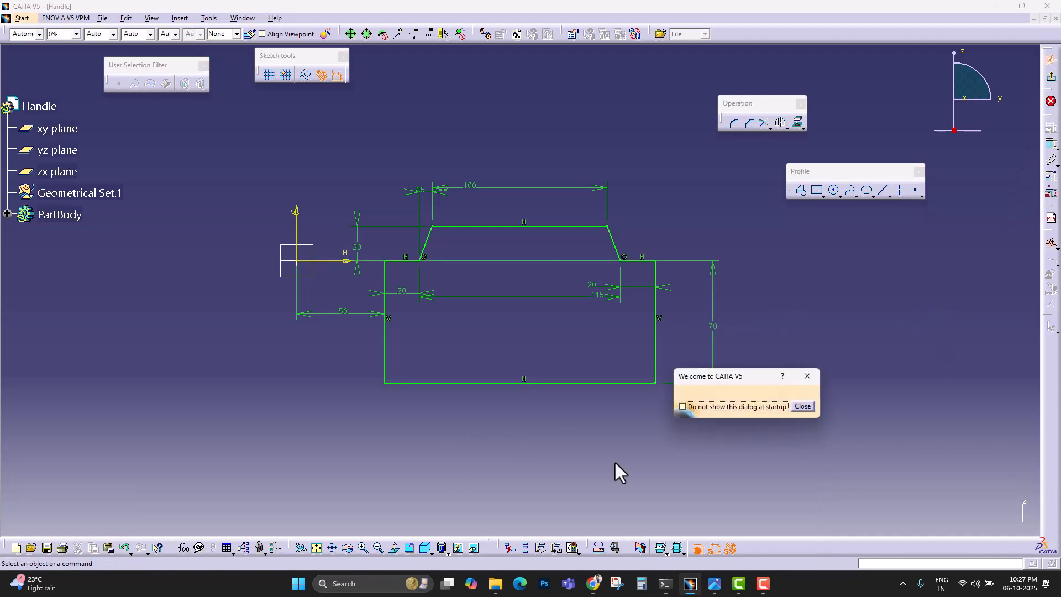
{"action": "left_click", "coordinate": [804, 377]}
{"action": "left_click", "coordinate": [1053, 82]}
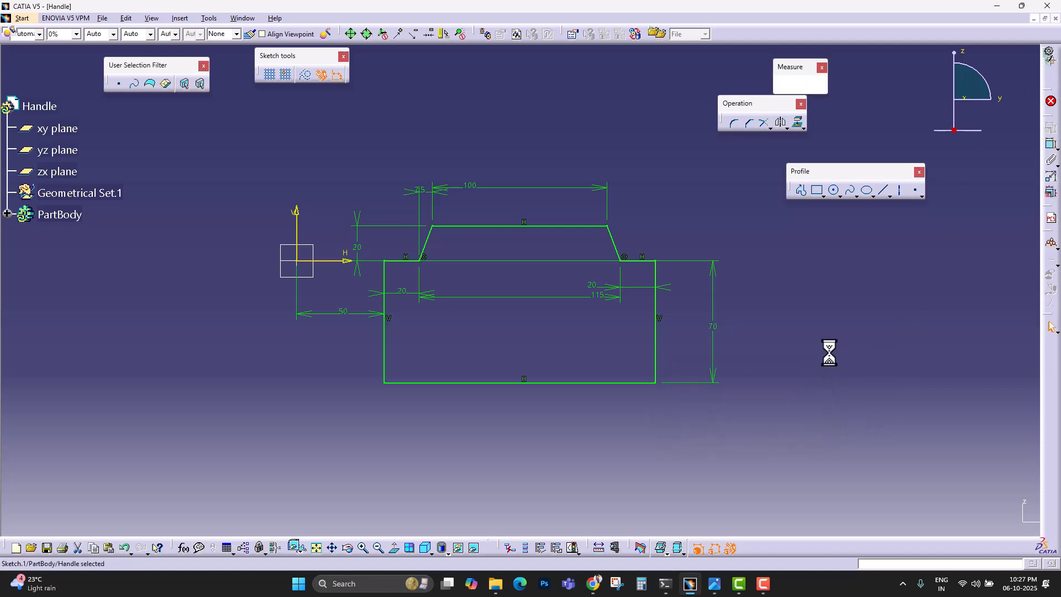
Step: Pad the closed profile sketch with a length of 20 mm
{"action": "middle_click_drag", "start_coordinate": [549, 347], "coordinate": [535, 328]}
{"action": "left_click", "coordinate": [834, 321]}
{"action": "left_click", "coordinate": [1051, 138]}
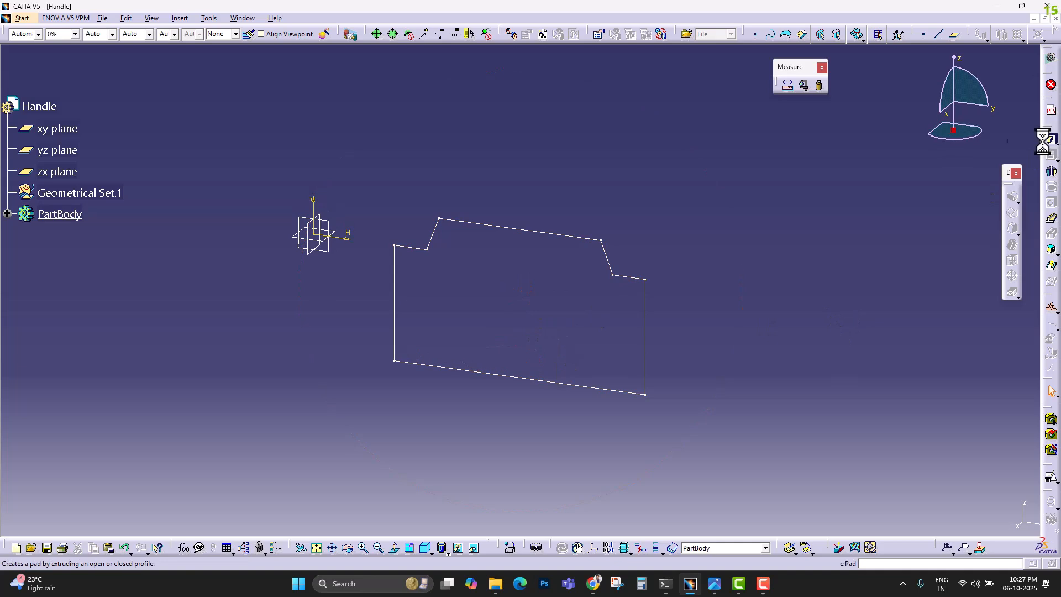
{"action": "left_click", "coordinate": [527, 229]}
{"action": "middle_click_drag", "start_coordinate": [556, 246], "coordinate": [486, 332]}
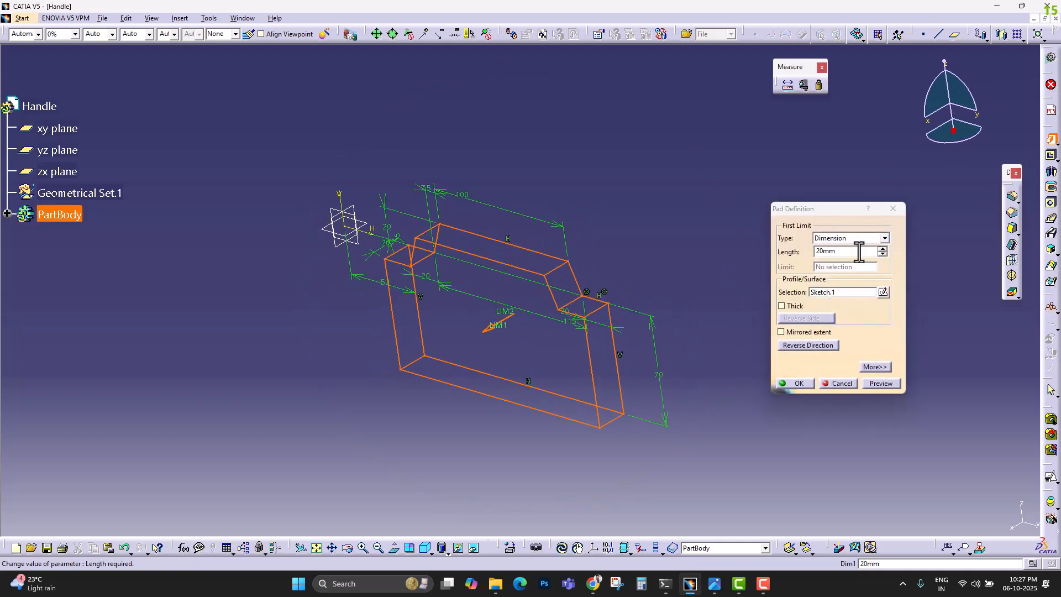
{"action": "left_click", "coordinate": [793, 385]}
Step: Shell the pad, removing both large side faces, the bottom face and the two vertical end faces to leave the bent strip
{"action": "middle_click_drag", "start_coordinate": [752, 361], "coordinate": [550, 264]}
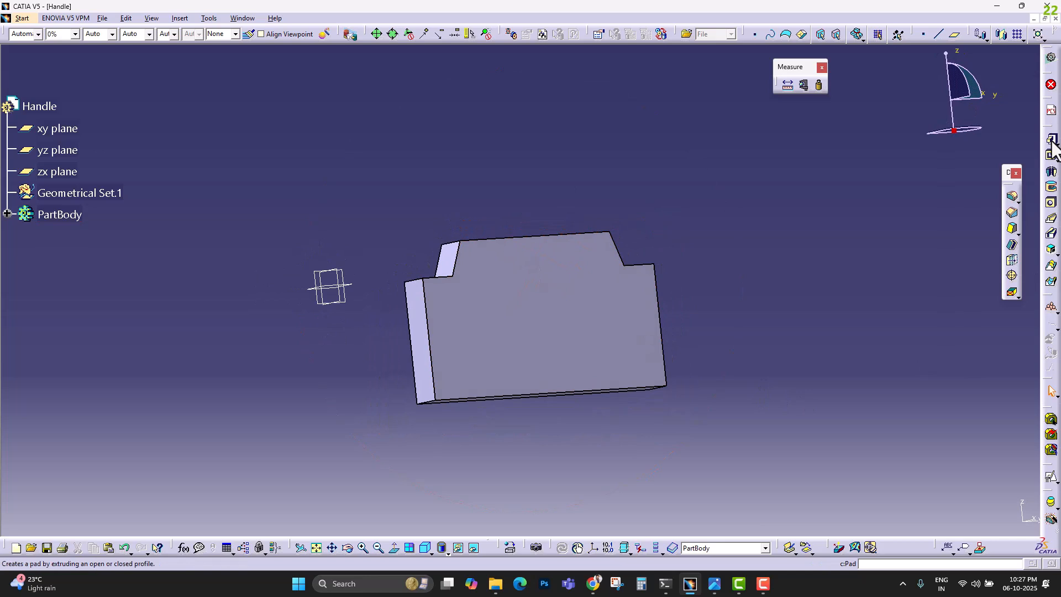
{"action": "left_click", "coordinate": [1006, 249]}
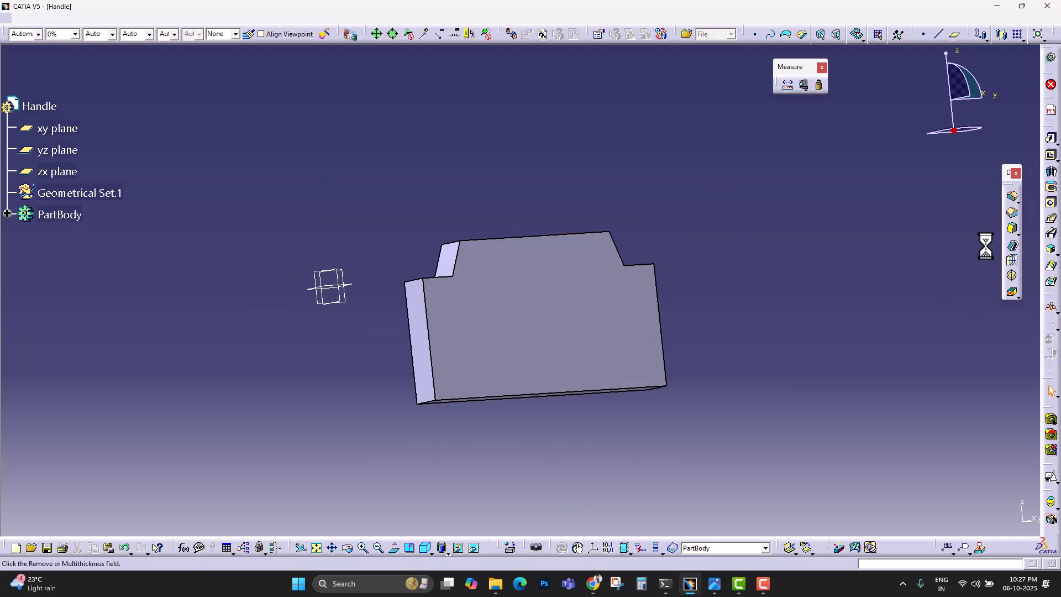
{"action": "left_click", "coordinate": [513, 314]}
{"action": "middle_click_drag", "start_coordinate": [580, 422], "coordinate": [510, 185]}
{"action": "left_click", "coordinate": [436, 277]}
{"action": "left_click", "coordinate": [522, 210]}
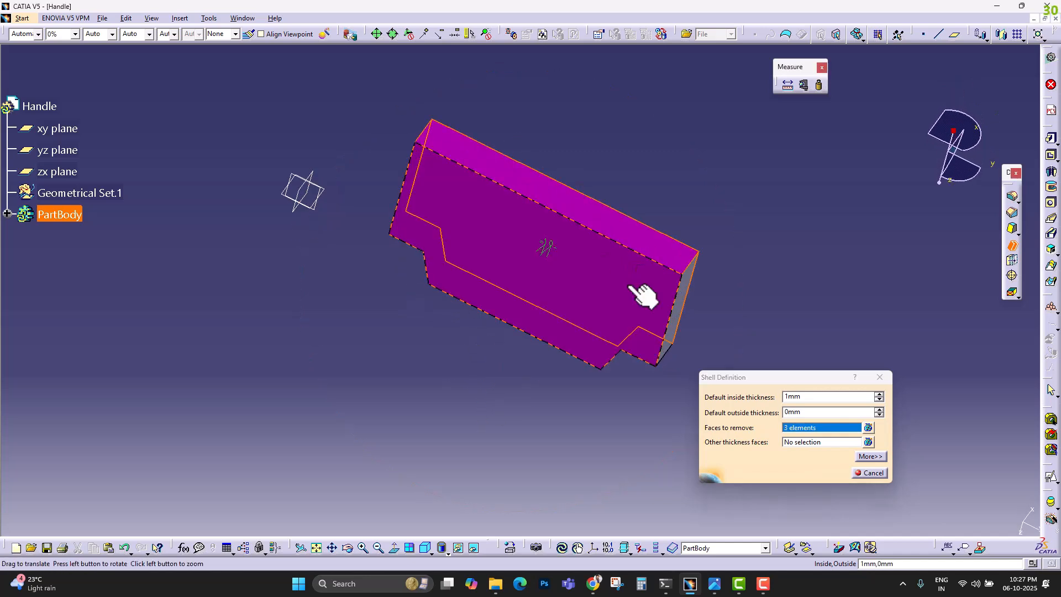
{"action": "middle_click_drag", "start_coordinate": [635, 290], "coordinate": [608, 241]}
{"action": "left_click", "coordinate": [562, 217]}
{"action": "middle_click_drag", "start_coordinate": [563, 213], "coordinate": [446, 270]}
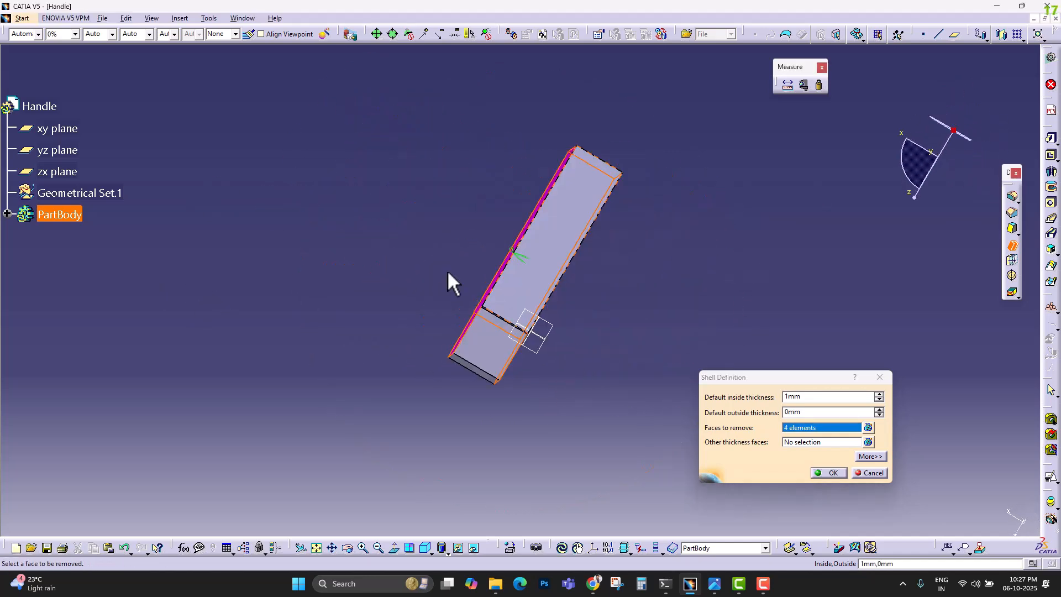
{"action": "left_click", "coordinate": [594, 221]}
{"action": "middle_click_drag", "start_coordinate": [618, 265], "coordinate": [641, 138]}
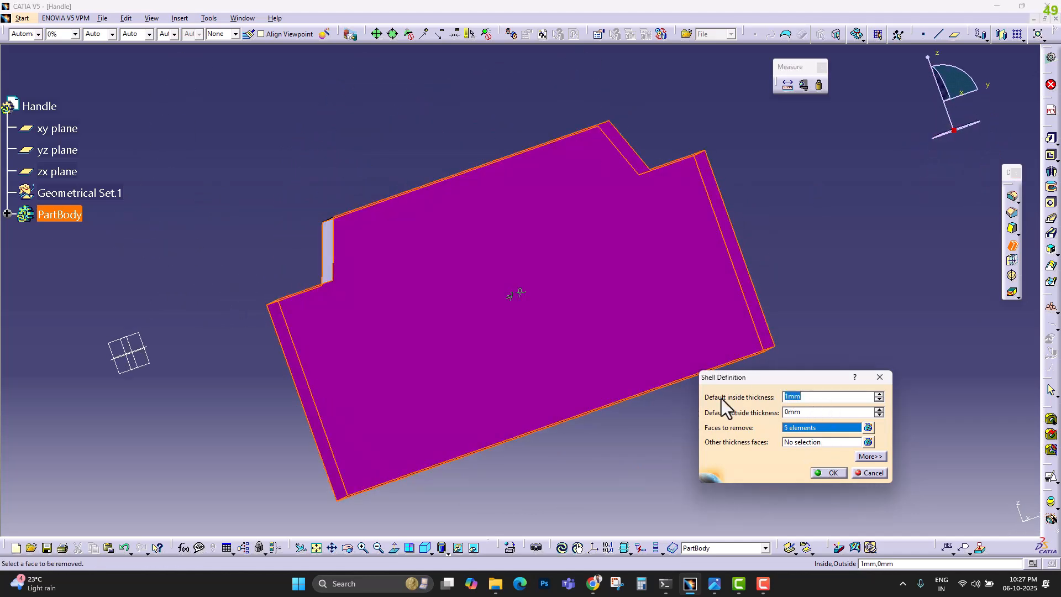
{"action": "key", "text": "Return"}
{"action": "middle_click_drag", "start_coordinate": [531, 189], "coordinate": [518, 471]}
{"action": "middle_click_drag", "start_coordinate": [452, 399], "coordinate": [797, 304]}
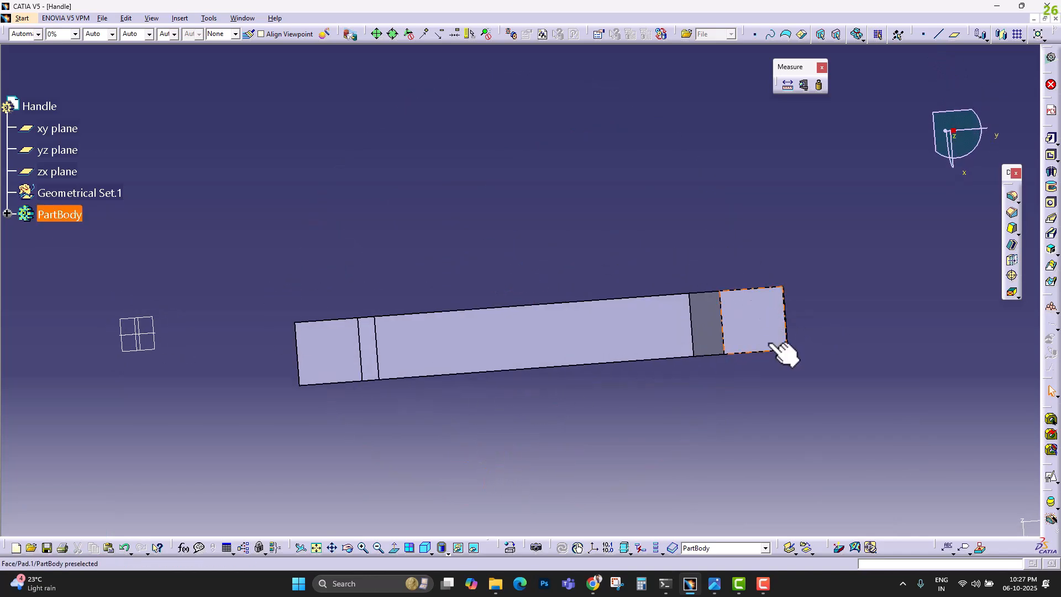
{"action": "middle_click_drag", "start_coordinate": [635, 307], "coordinate": [521, 275]}
{"action": "middle_click_drag", "start_coordinate": [638, 343], "coordinate": [560, 323]}
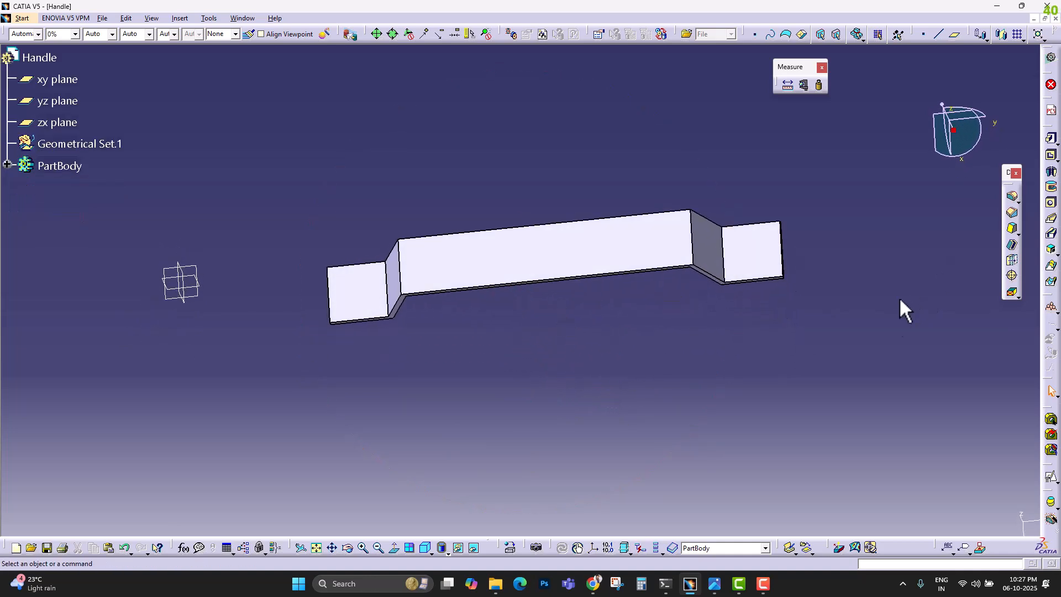
{"action": "middle_click_drag", "start_coordinate": [640, 309], "coordinate": [477, 258]}
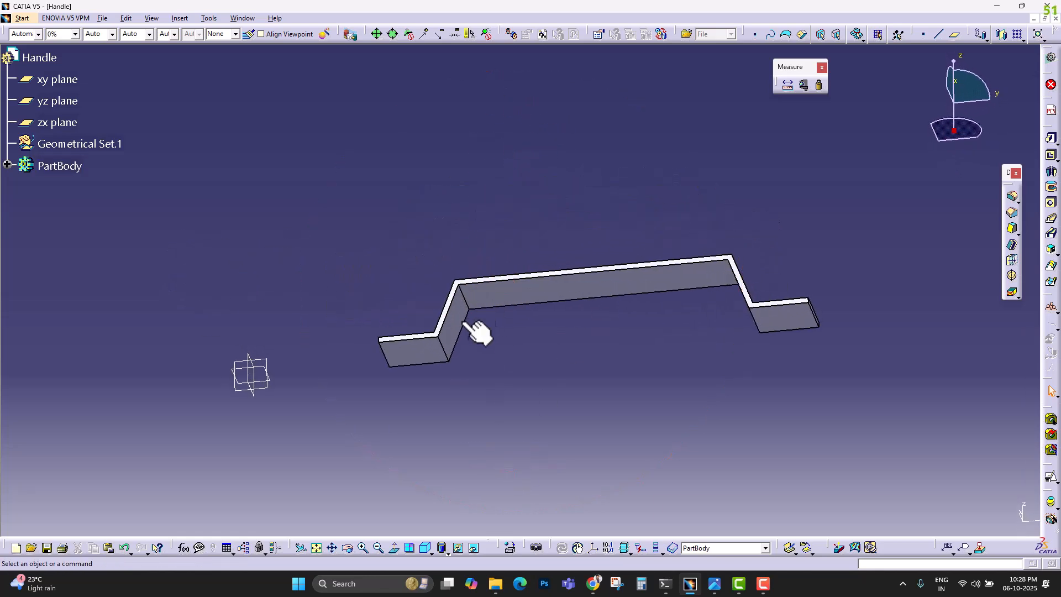
Step: Expand the part body and define the pad as the in-work object, ahead of the shell
{"action": "left_click", "coordinate": [8, 164]}
{"action": "right_click", "coordinate": [66, 187]}
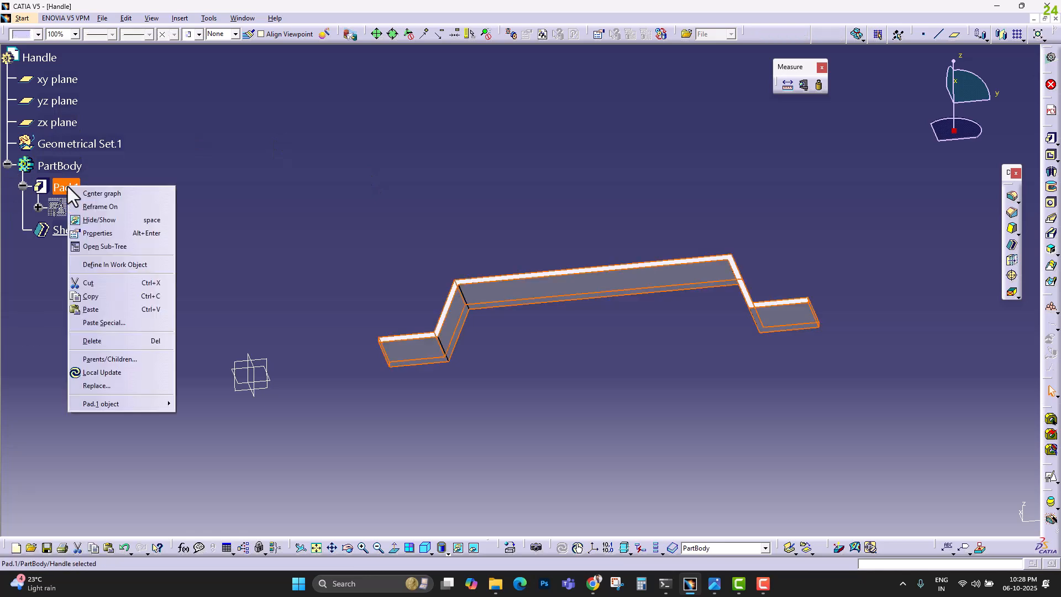
{"action": "left_click", "coordinate": [116, 265]}
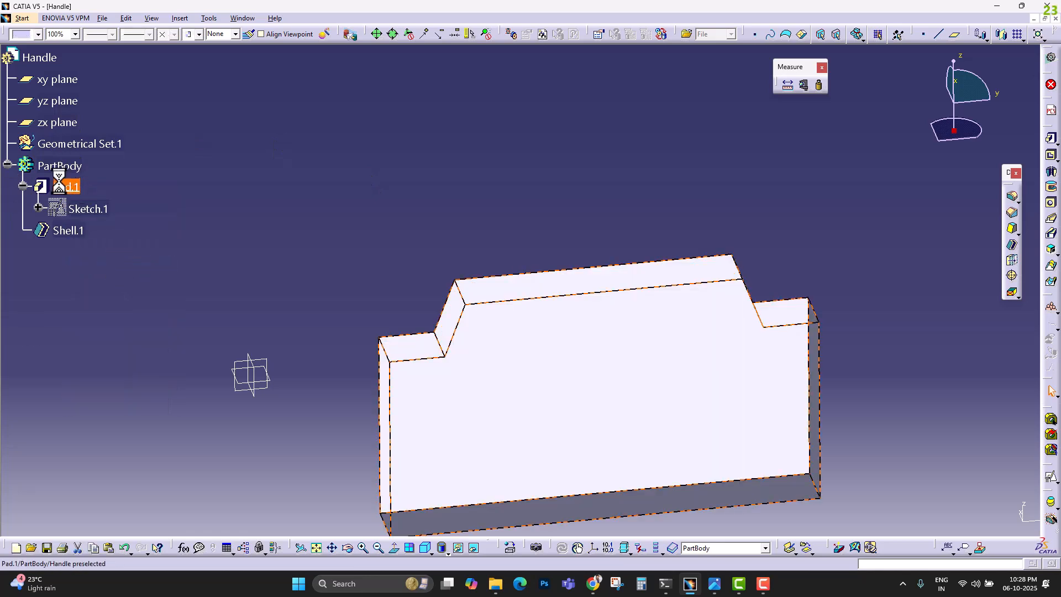
Step: Fillet the two concave edges where the sloped faces meet the low end faces with a 4 mm radius
{"action": "middle_click_drag", "start_coordinate": [489, 193], "coordinate": [901, 243]}
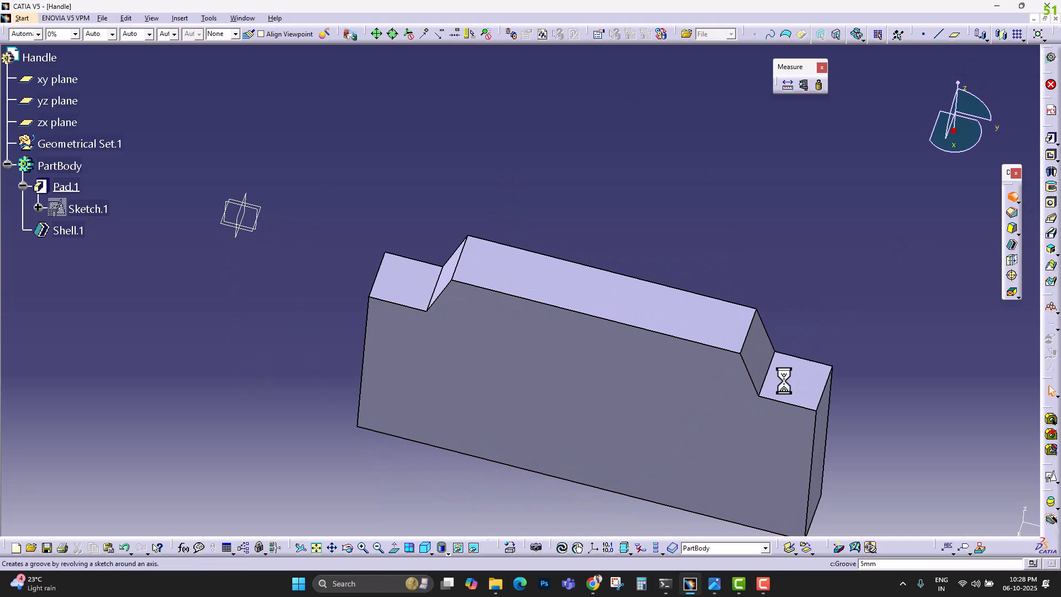
{"action": "left_click", "coordinate": [762, 372]}
{"action": "middle_click_drag", "start_coordinate": [763, 372], "coordinate": [406, 337]}
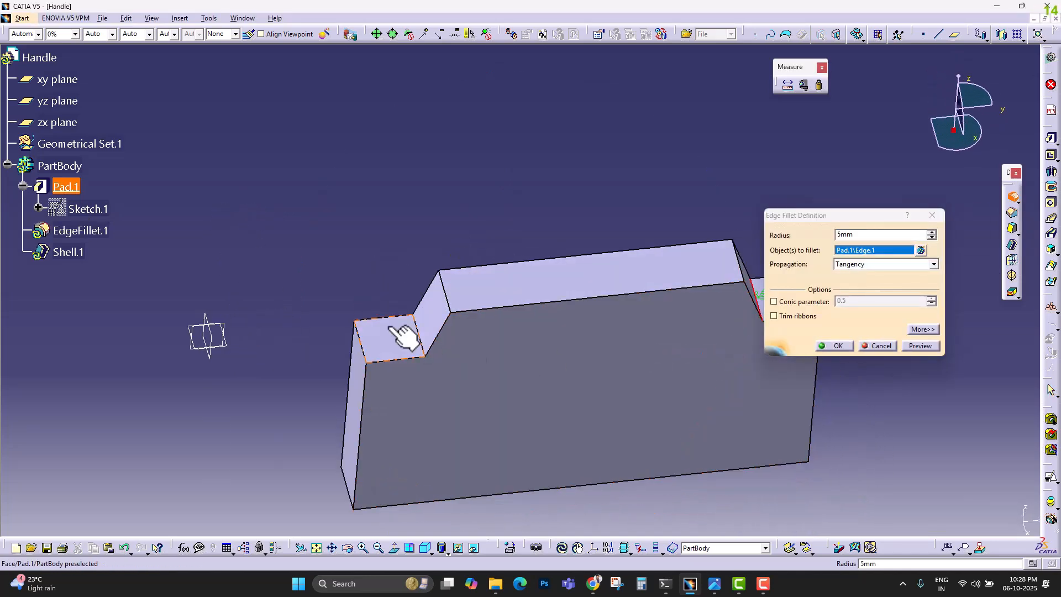
{"action": "left_click", "coordinate": [420, 338]}
{"action": "middle_click_drag", "start_coordinate": [539, 356], "coordinate": [558, 340]}
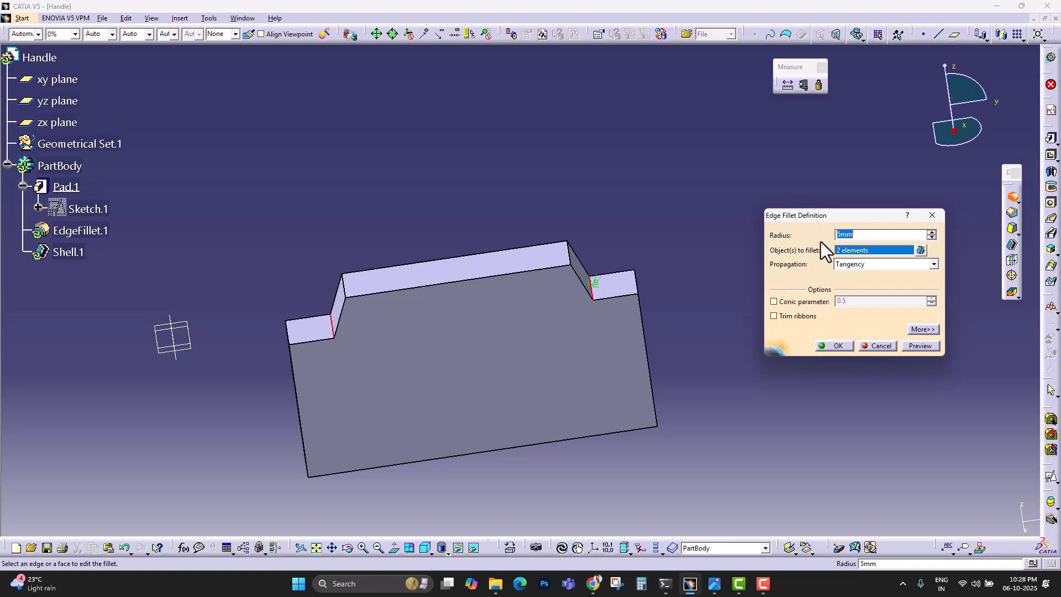
{"action": "type", "text": "4"}
{"action": "key", "text": "Return"}
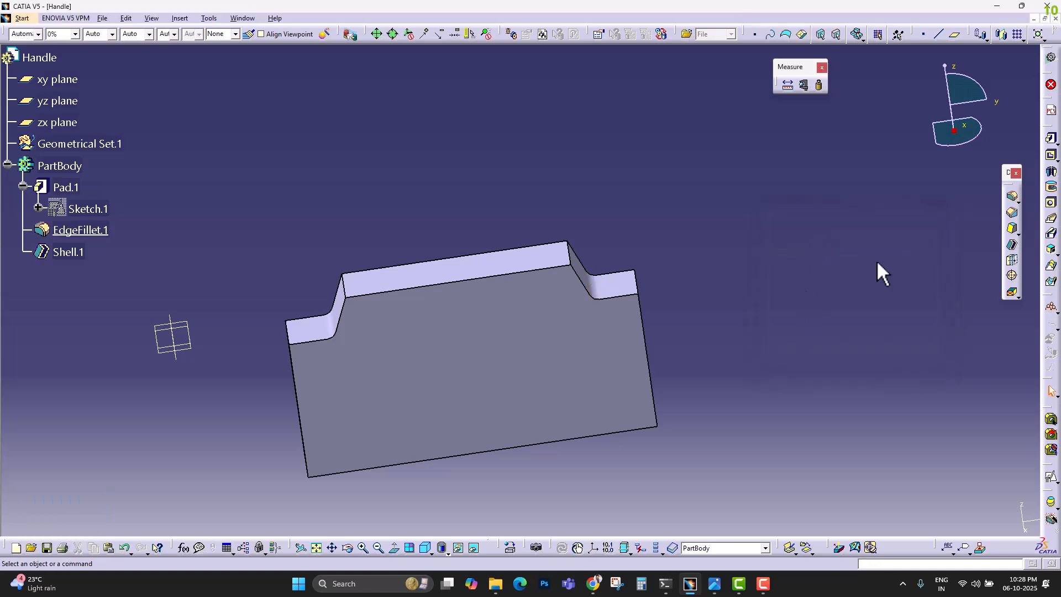
Step: Fillet the two convex edges of the raised top face with a 4 mm radius and make PartBody the in-work object again
{"action": "left_click", "coordinate": [1013, 197]}
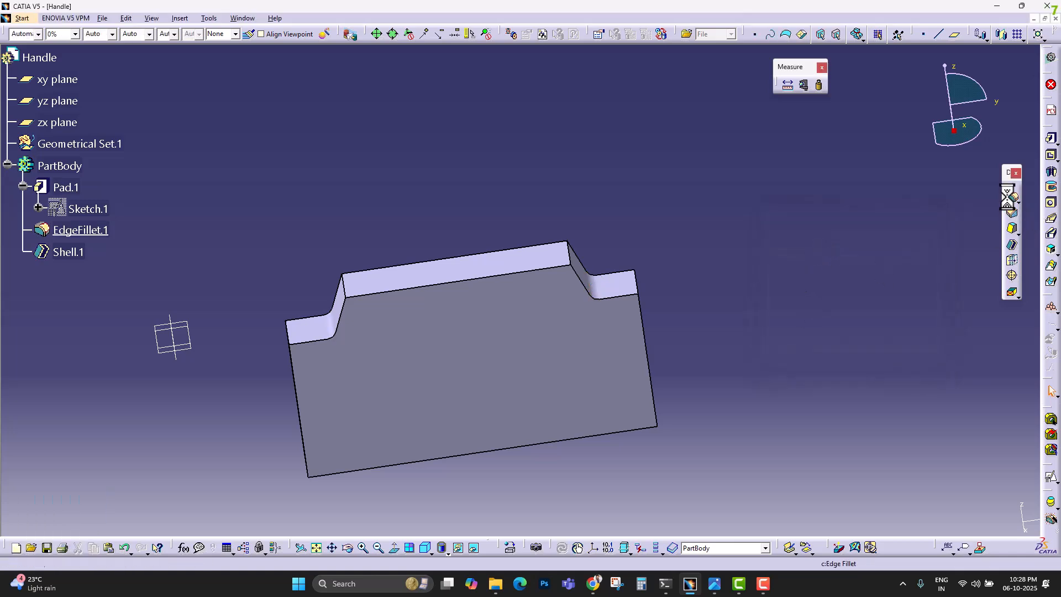
{"action": "left_click", "coordinate": [570, 250]}
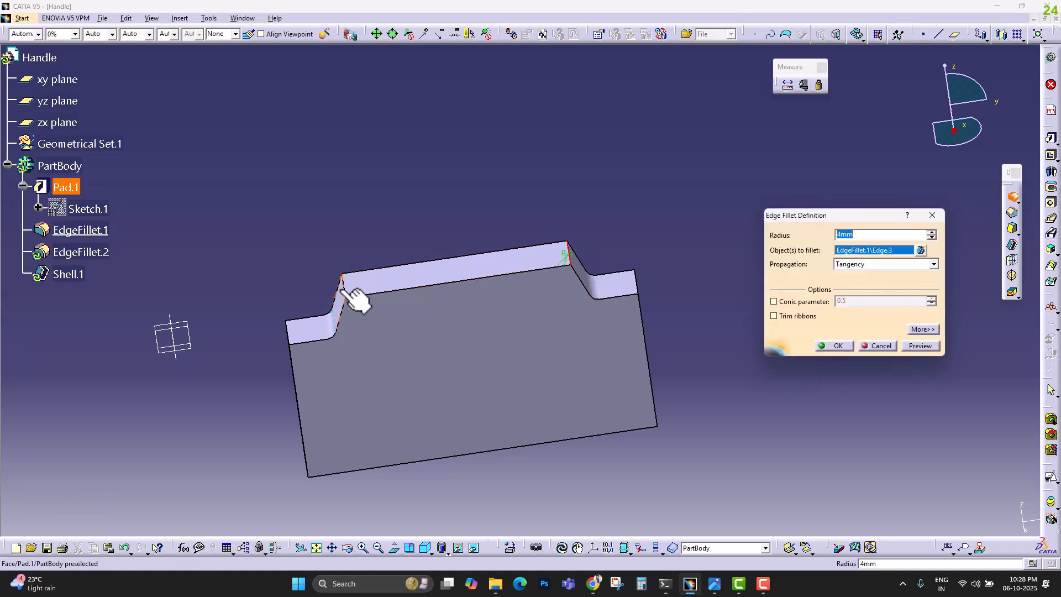
{"action": "key", "text": "Return"}
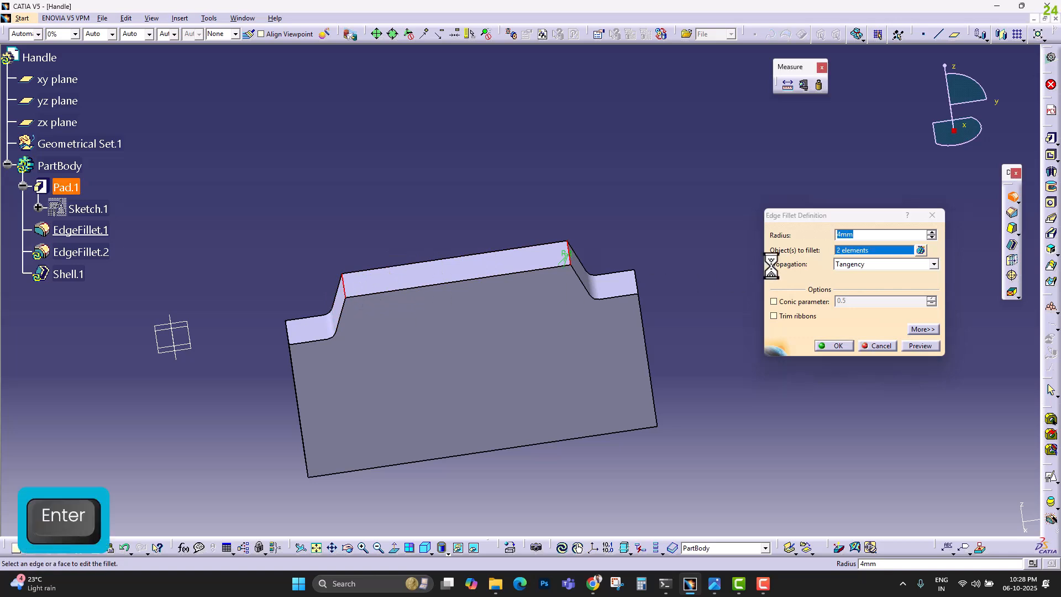
{"action": "right_click", "coordinate": [58, 161]}
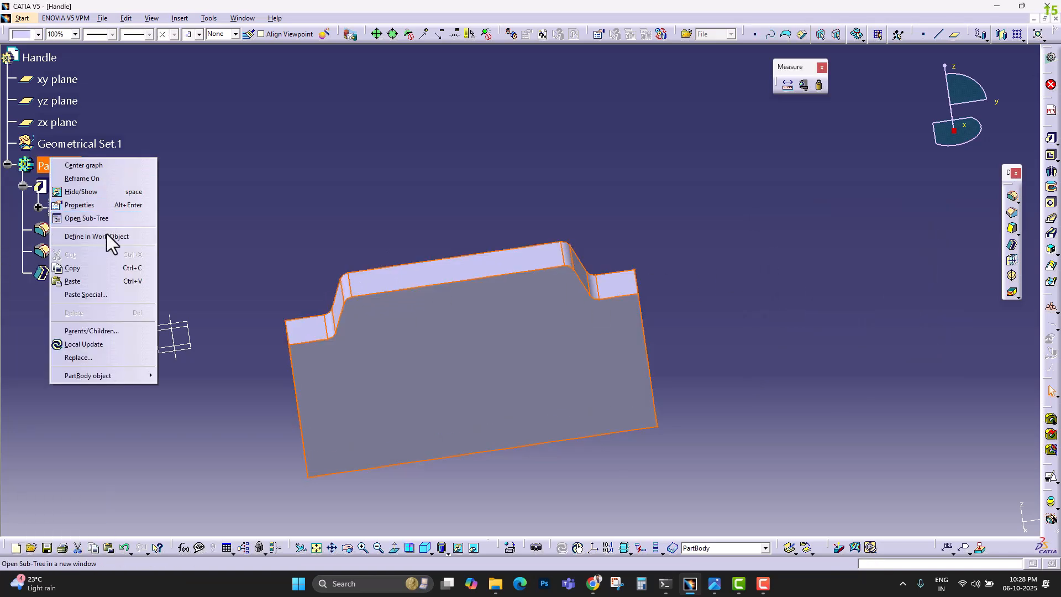
{"action": "left_click", "coordinate": [104, 239]}
Step: Examine the rounded bends of the shelled strip and measure the outer curved face where the slope meets the end flange
{"action": "left_click", "coordinate": [493, 419]}
{"action": "middle_click_drag", "start_coordinate": [494, 422], "coordinate": [386, 409]}
{"action": "middle_click_drag", "start_coordinate": [414, 367], "coordinate": [426, 422]}
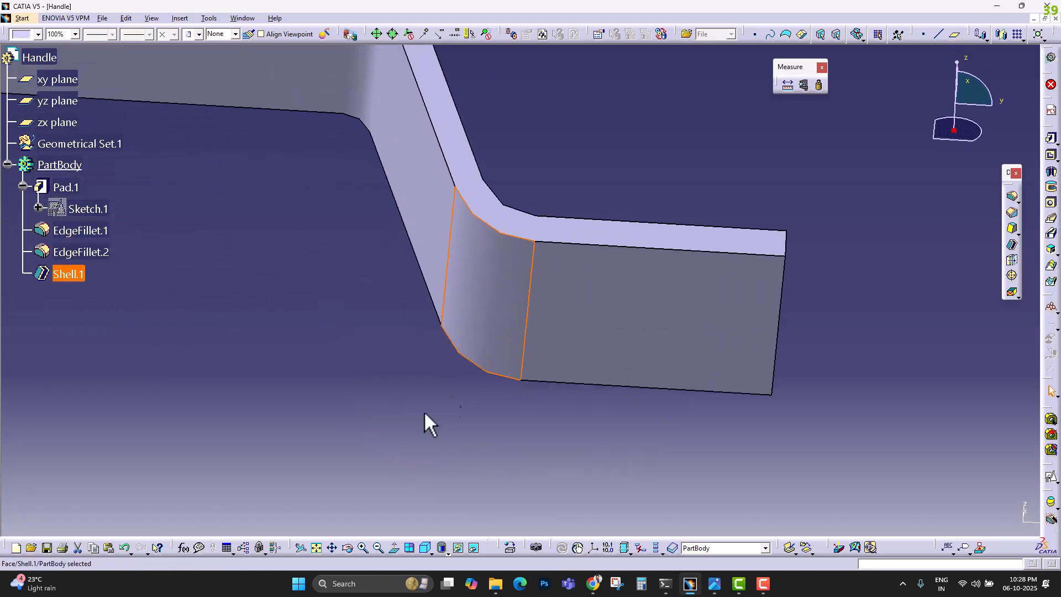
{"action": "middle_click_drag", "start_coordinate": [450, 220], "coordinate": [493, 271]}
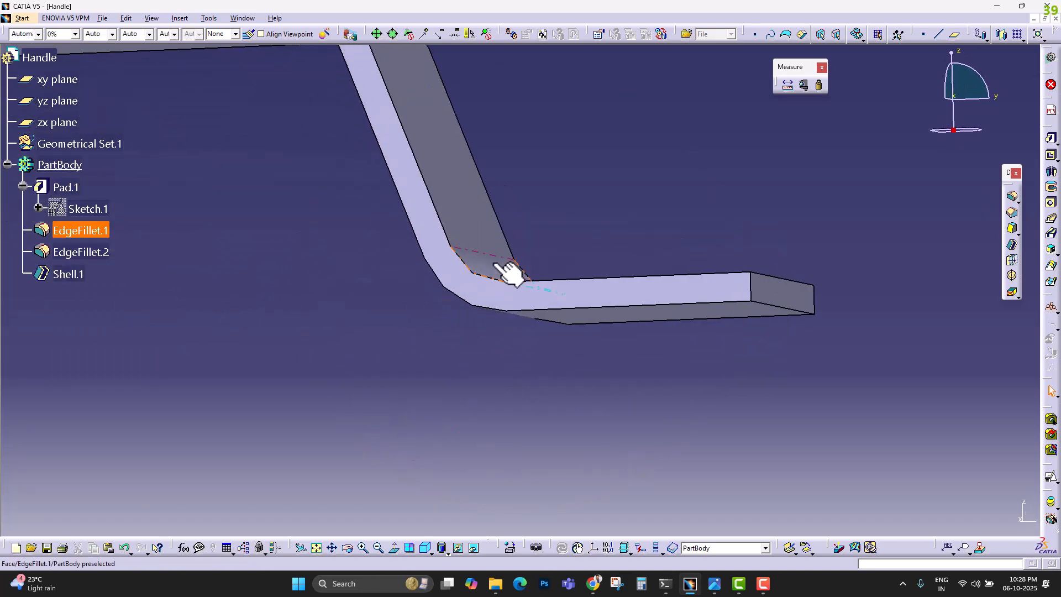
{"action": "middle_click_drag", "start_coordinate": [441, 343], "coordinate": [497, 297]}
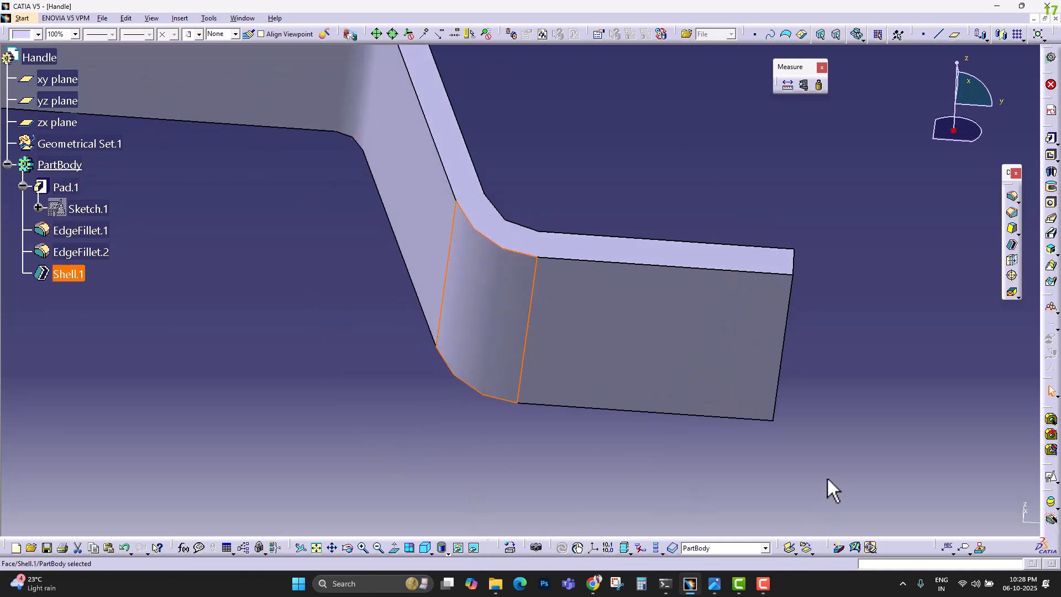
{"action": "middle_click_drag", "start_coordinate": [535, 367], "coordinate": [487, 310]}
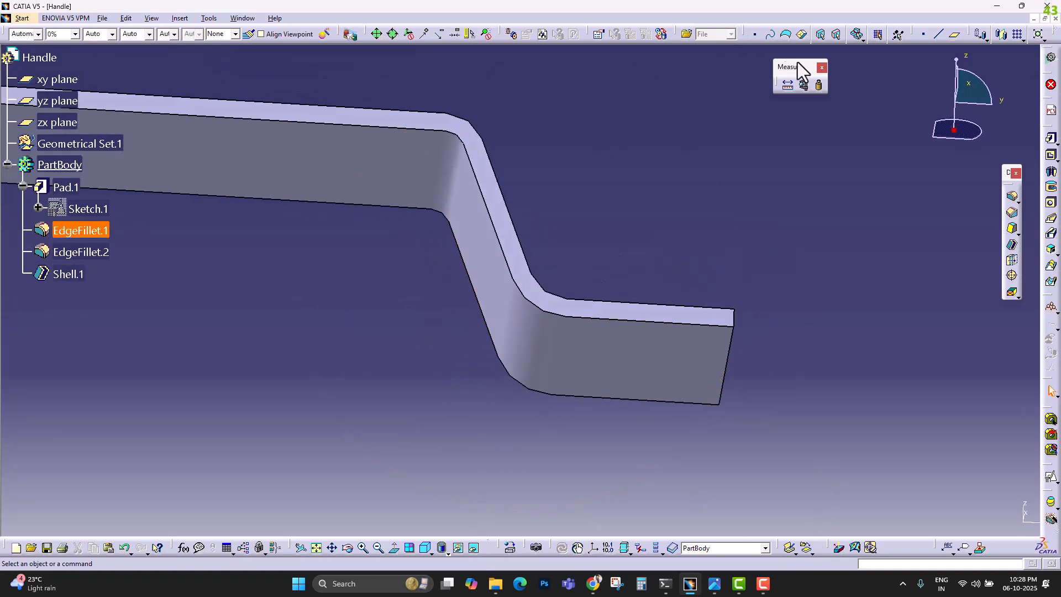
{"action": "left_click_drag", "start_coordinate": [816, 237], "coordinate": [835, 272]}
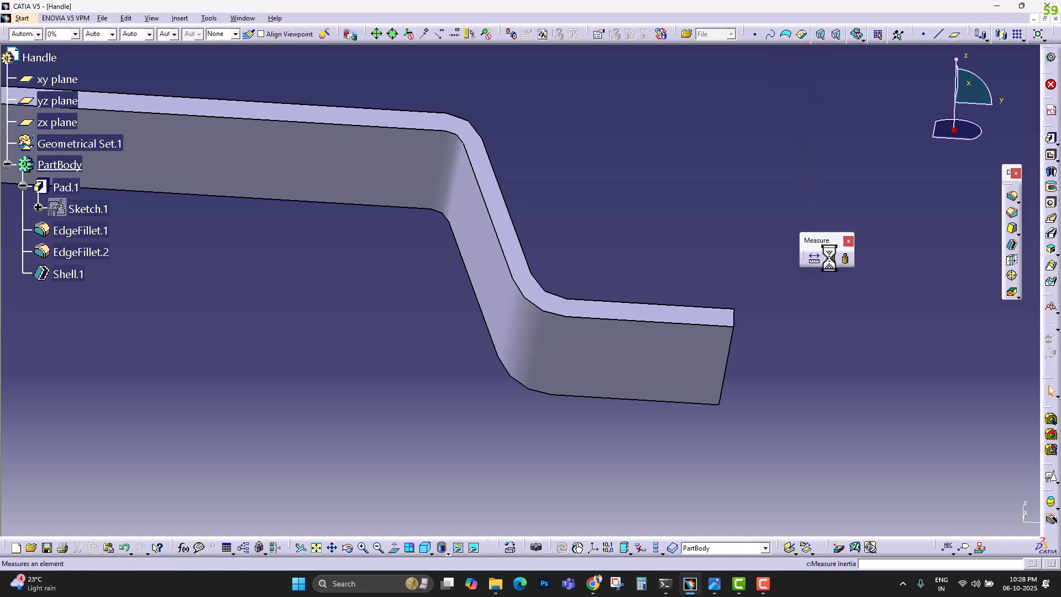
{"action": "left_click", "coordinate": [528, 339]}
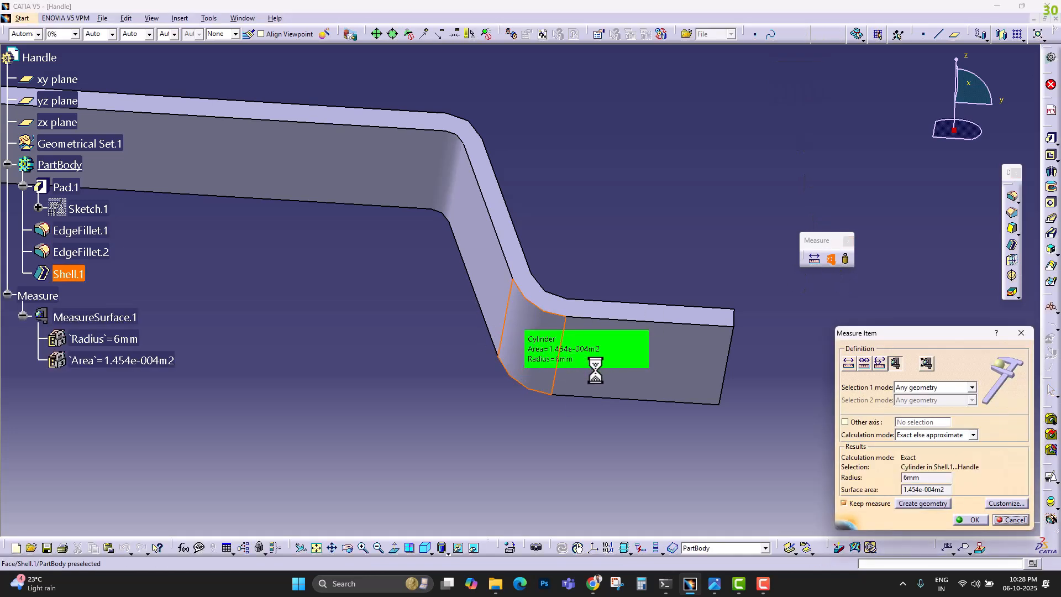
{"action": "left_click", "coordinate": [1021, 333]}
Step: Set the radius of the fillet at the strip's two lower bends to 2 mm
{"action": "middle_click_drag", "start_coordinate": [634, 218], "coordinate": [533, 332]}
{"action": "left_click", "coordinate": [522, 326]}
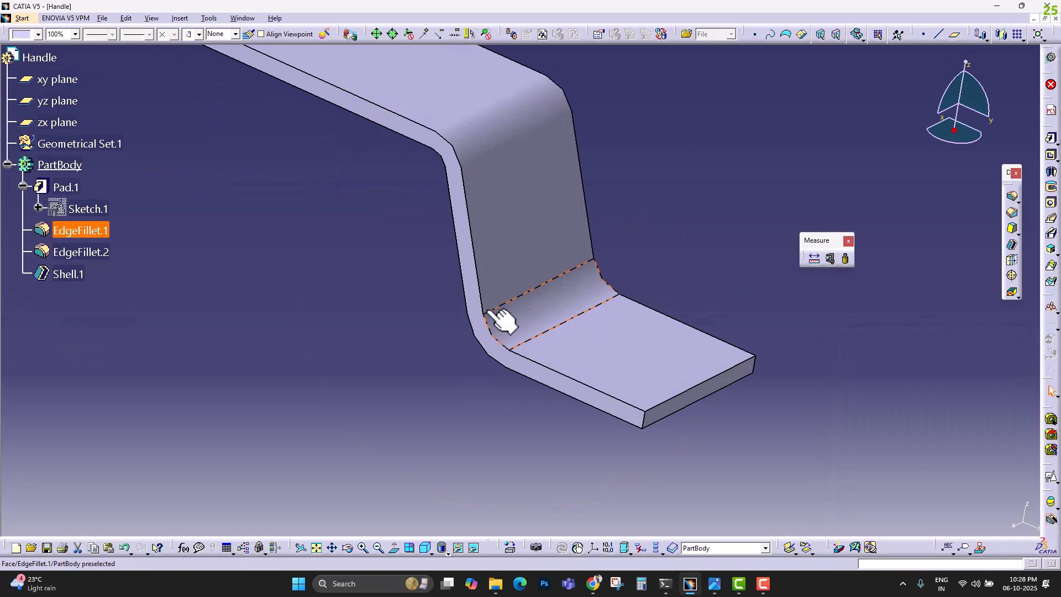
{"action": "double_click", "coordinate": [83, 231]}
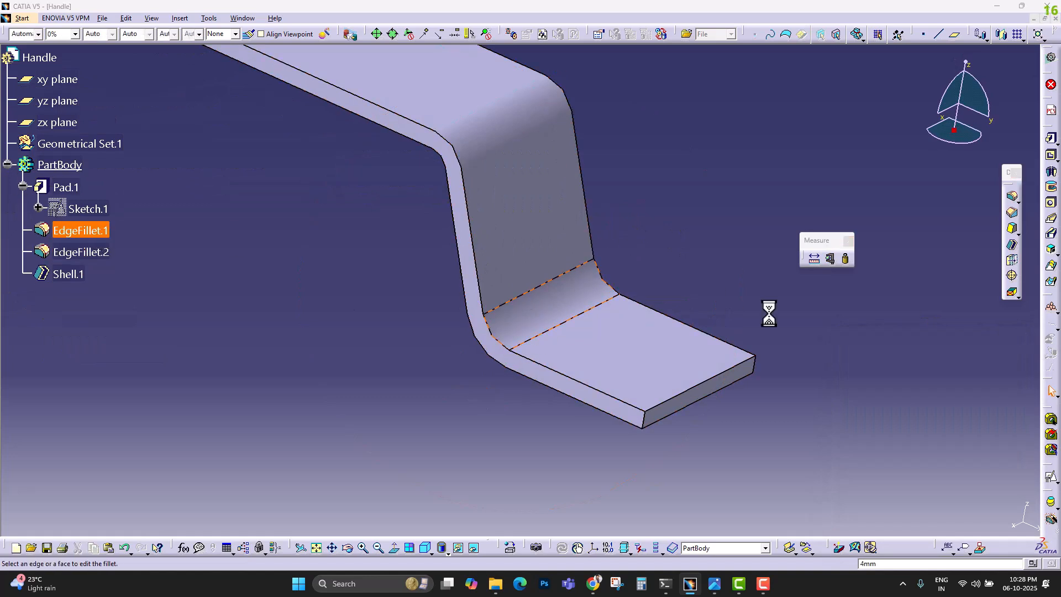
{"action": "type", "text": "2"}
{"action": "key", "text": "Return"}
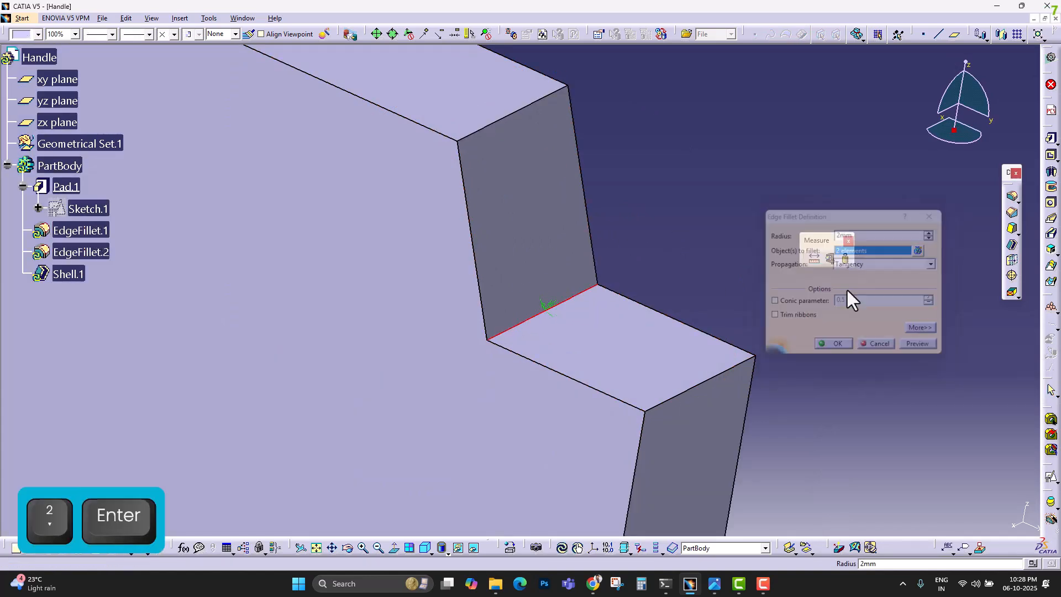
Step: Measure the lower bend's outer curved face again after the radius change, without keeping the measurement
{"action": "middle_click_drag", "start_coordinate": [460, 453], "coordinate": [584, 316]}
{"action": "left_click", "coordinate": [480, 447]}
{"action": "left_click", "coordinate": [831, 260]}
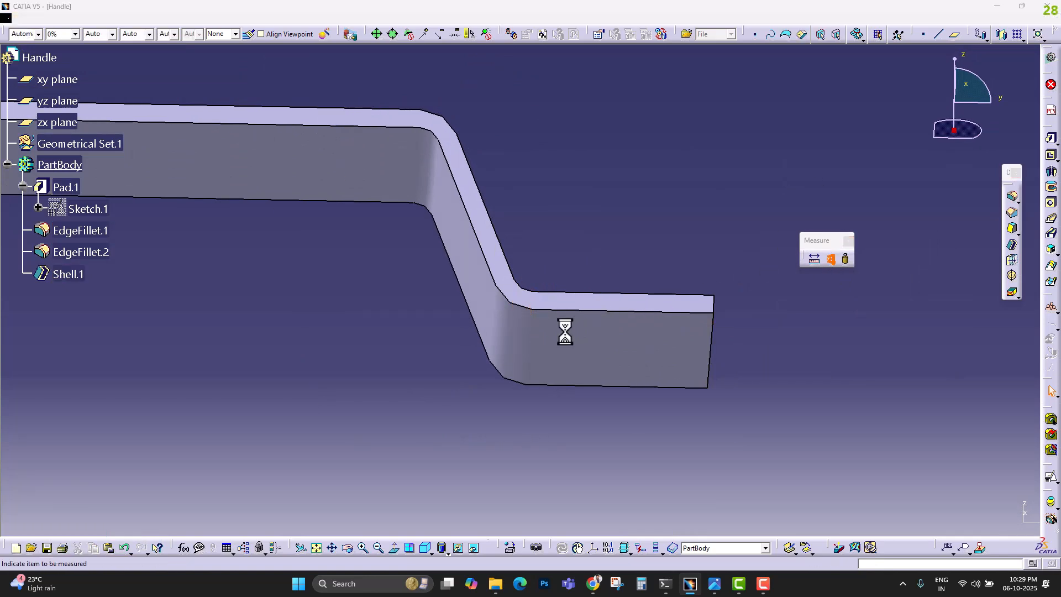
{"action": "left_click", "coordinate": [503, 332]}
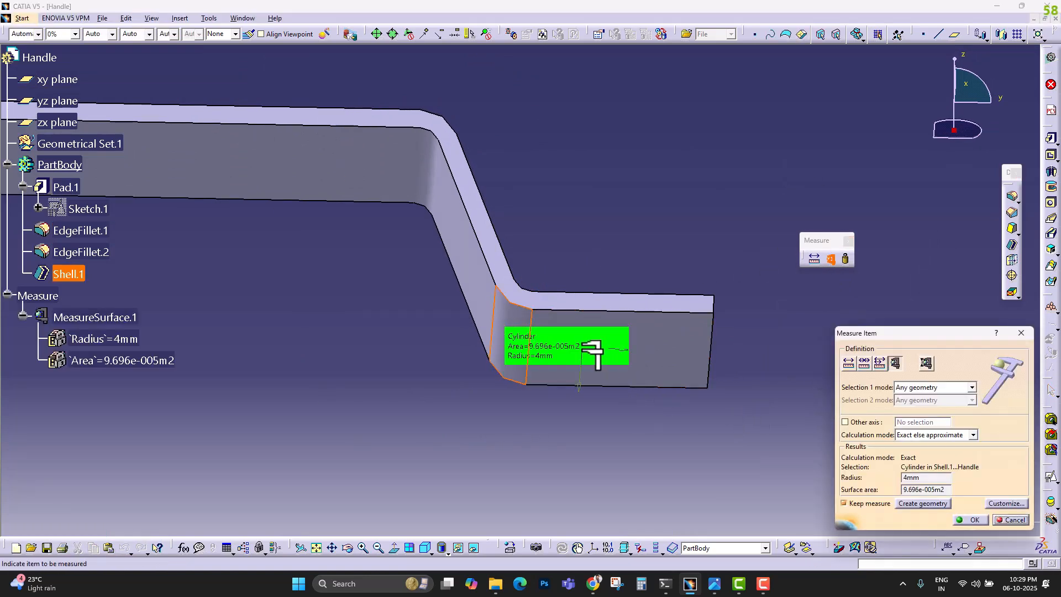
{"action": "left_click_drag", "start_coordinate": [591, 354], "coordinate": [678, 347]}
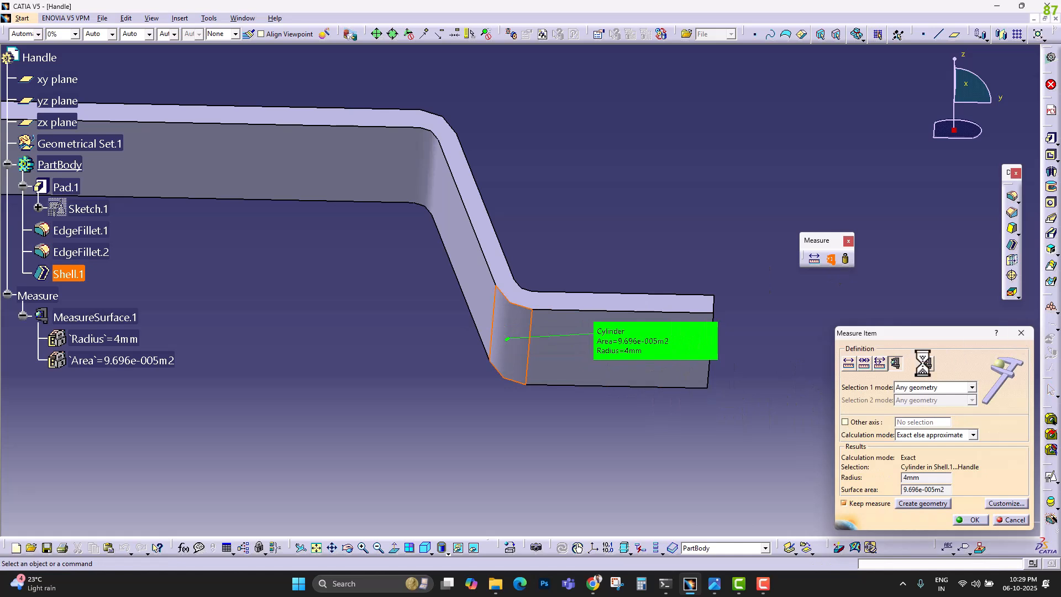
{"action": "left_click", "coordinate": [1021, 332]}
Step: Set the fixed 3D accuracy in the display performance options to 0.01
{"action": "middle_click_drag", "start_coordinate": [556, 183], "coordinate": [218, 86]}
{"action": "left_click", "coordinate": [209, 18]}
{"action": "left_click", "coordinate": [212, 20]}
{"action": "left_click", "coordinate": [212, 20]}
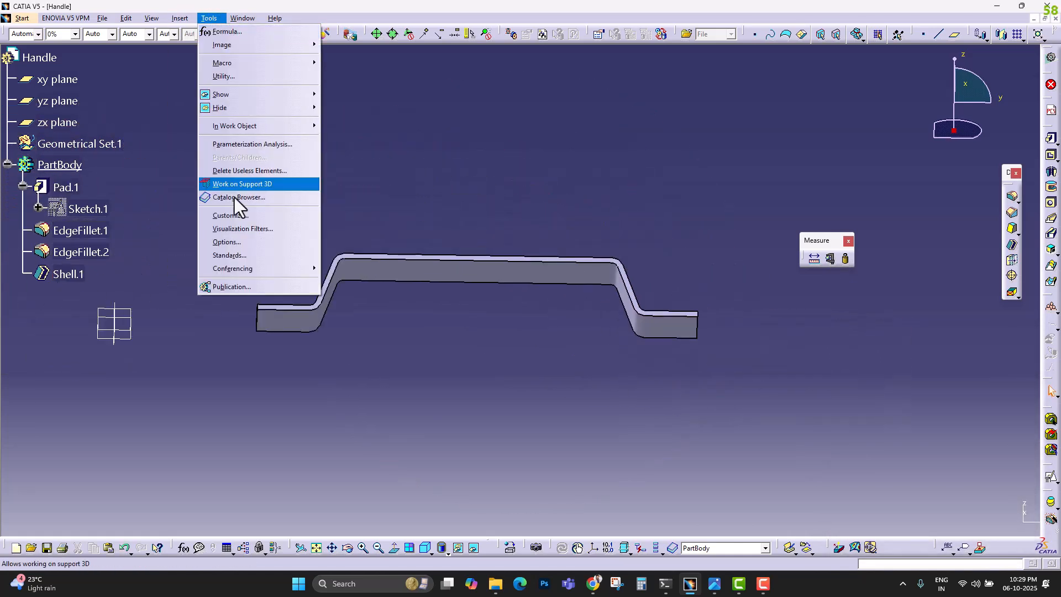
{"action": "left_click", "coordinate": [224, 243]}
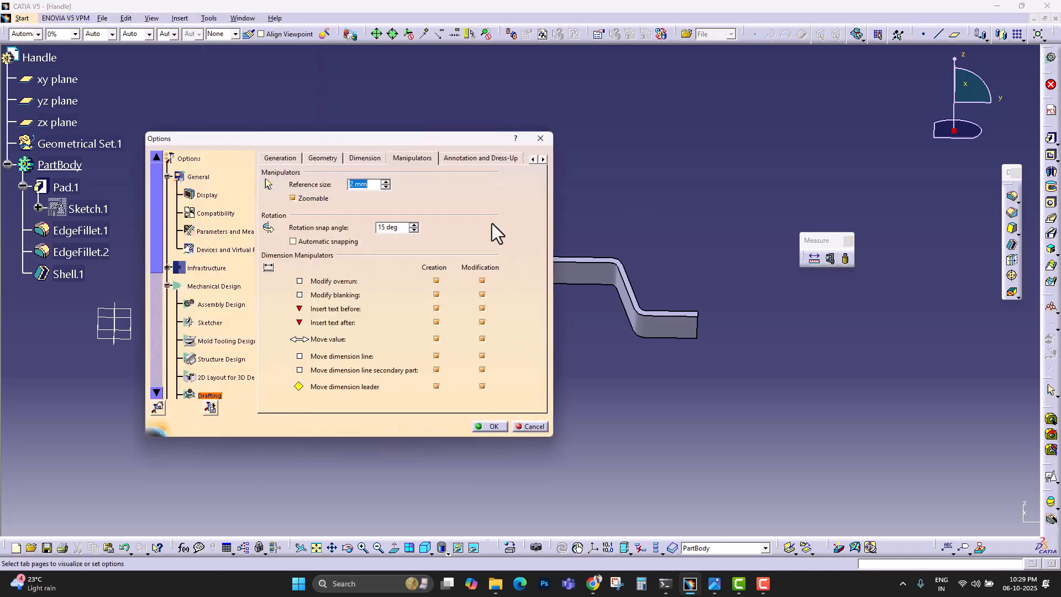
{"action": "left_click", "coordinate": [207, 194]}
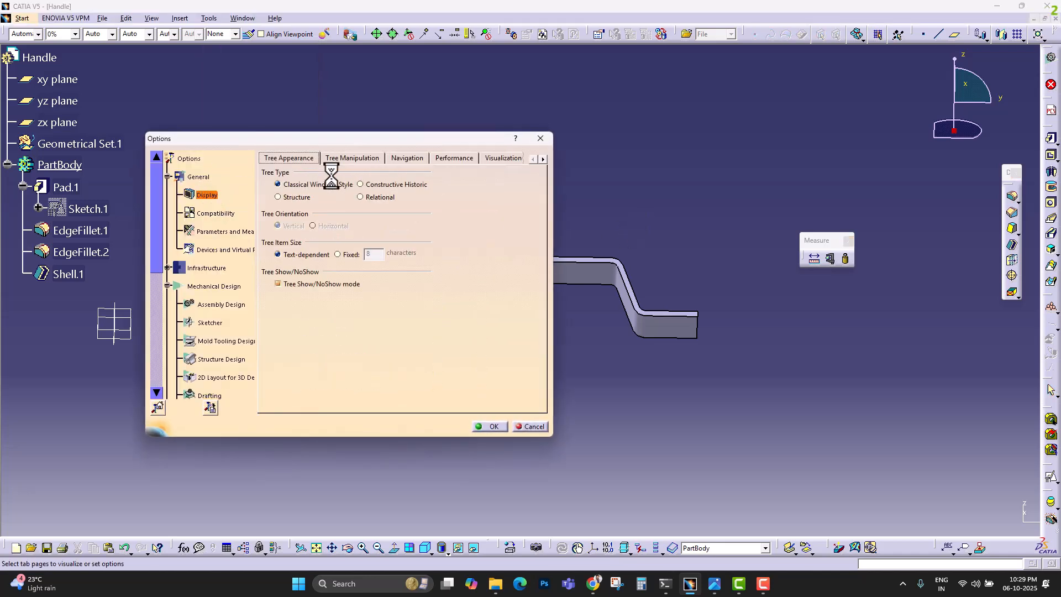
{"action": "left_click", "coordinate": [452, 158]}
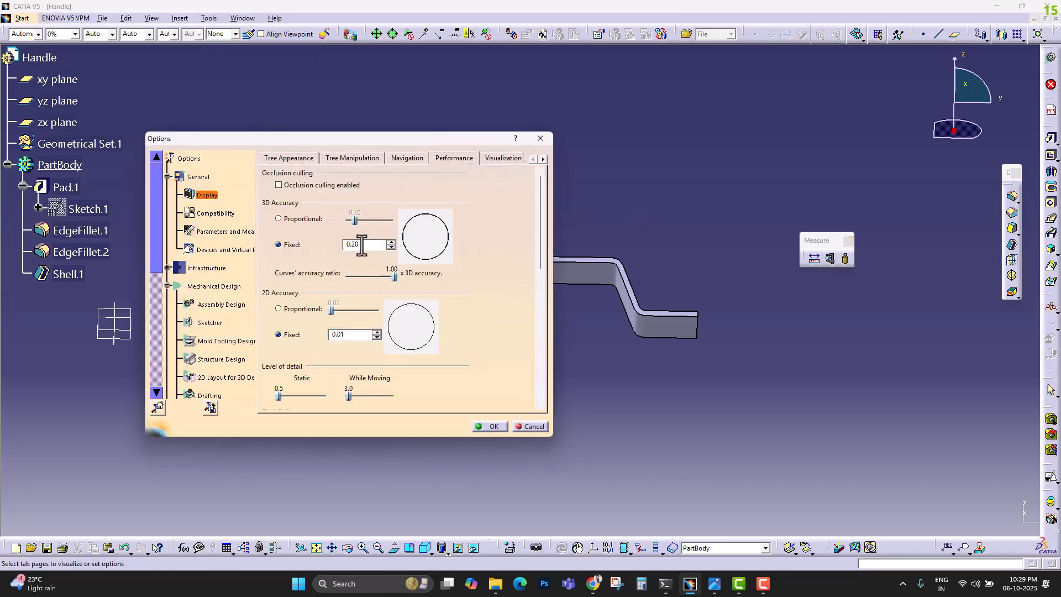
{"action": "type", "text": "0"}
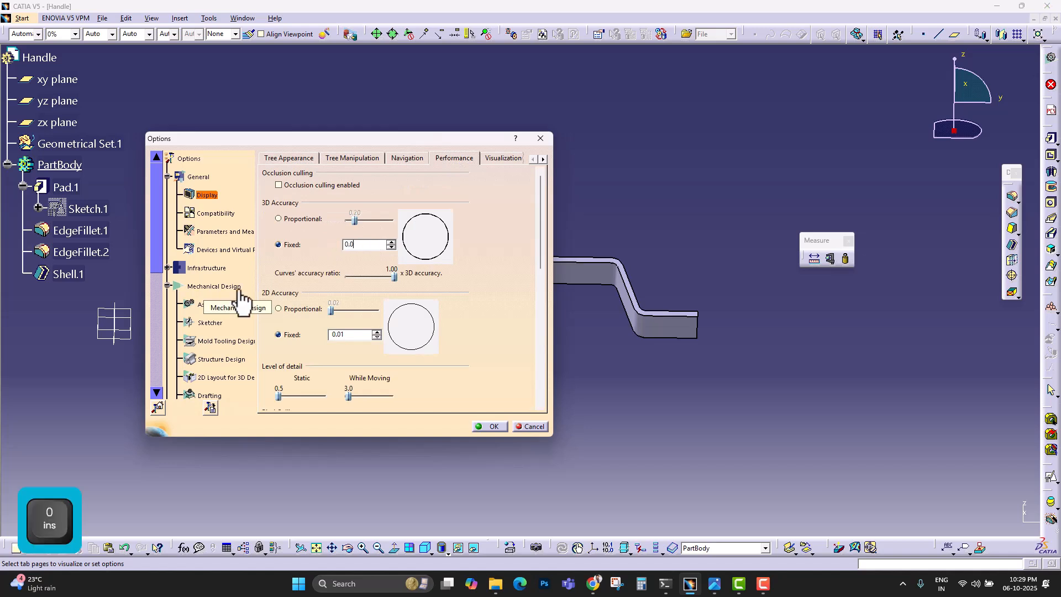
{"action": "key", "text": "Return"}
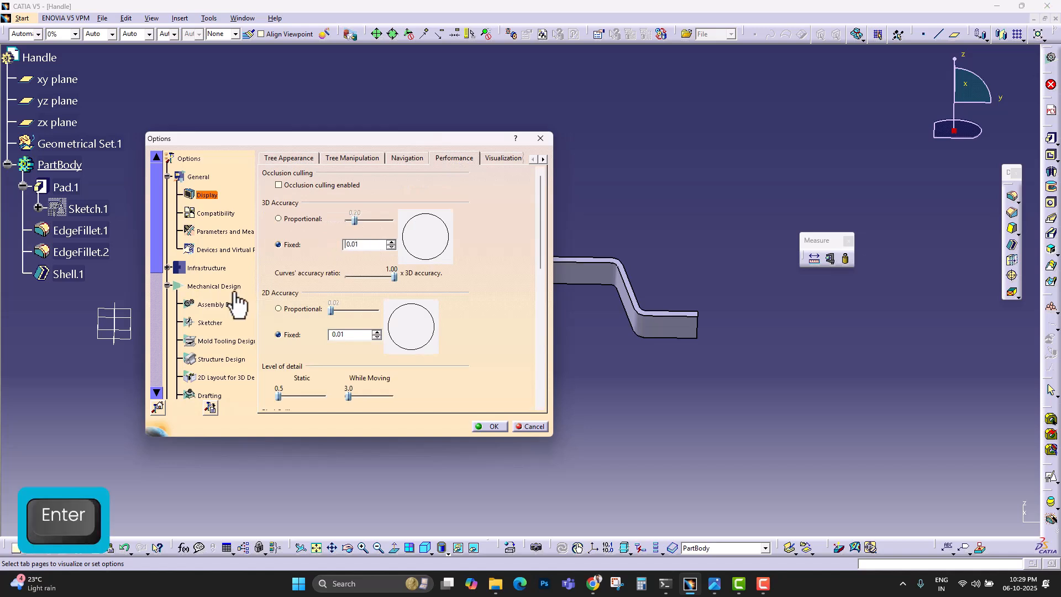
{"action": "left_click", "coordinate": [492, 426]}
Step: Delete both edge fillets and the shell from the part body, keeping the pad and its sketch
{"action": "middle_click_drag", "start_coordinate": [474, 232], "coordinate": [674, 428]}
{"action": "mouse_move", "coordinate": [493, 338]}
{"action": "middle_mouse_down"}
{"action": "mouse_move", "coordinate": [531, 366]}
{"action": "mouse_move", "coordinate": [464, 389]}
{"action": "middle_mouse_up"}
{"action": "mouse_move", "coordinate": [357, 157]}
{"action": "middle_mouse_down"}
{"action": "mouse_move", "coordinate": [334, 237]}
{"action": "mouse_move", "coordinate": [334, 182]}
{"action": "mouse_move", "coordinate": [485, 265]}
{"action": "mouse_move", "coordinate": [599, 304]}
{"action": "mouse_move", "coordinate": [611, 217]}
{"action": "mouse_move", "coordinate": [476, 208]}
{"action": "mouse_move", "coordinate": [573, 365]}
{"action": "mouse_move", "coordinate": [529, 419]}
{"action": "mouse_move", "coordinate": [509, 379]}
{"action": "mouse_move", "coordinate": [496, 381]}
{"action": "mouse_move", "coordinate": [504, 419]}
{"action": "mouse_move", "coordinate": [710, 296]}
{"action": "middle_mouse_up"}
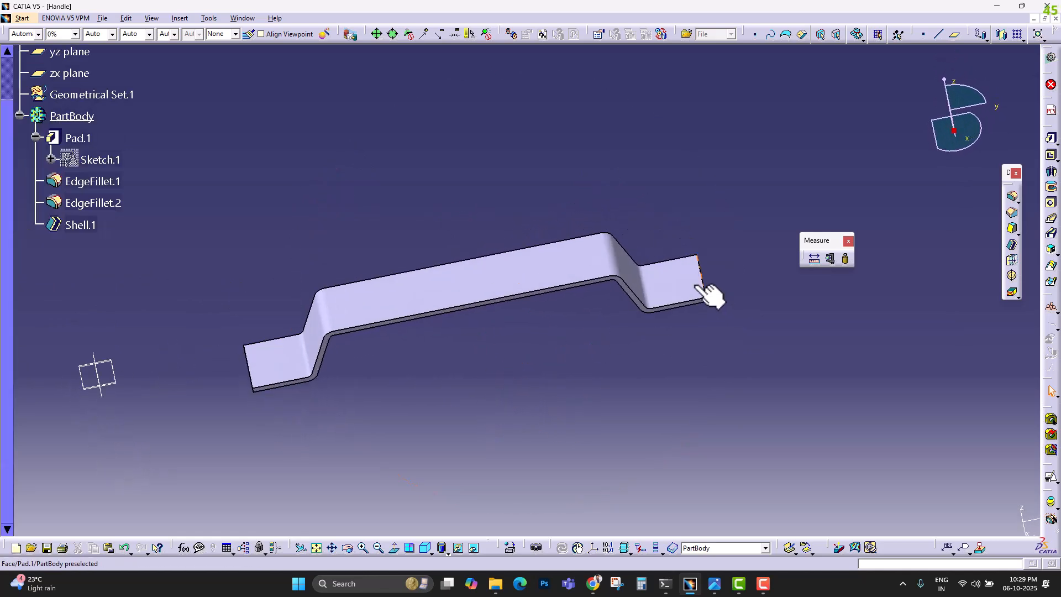
{"action": "middle_click_drag", "start_coordinate": [516, 343], "coordinate": [559, 320]}
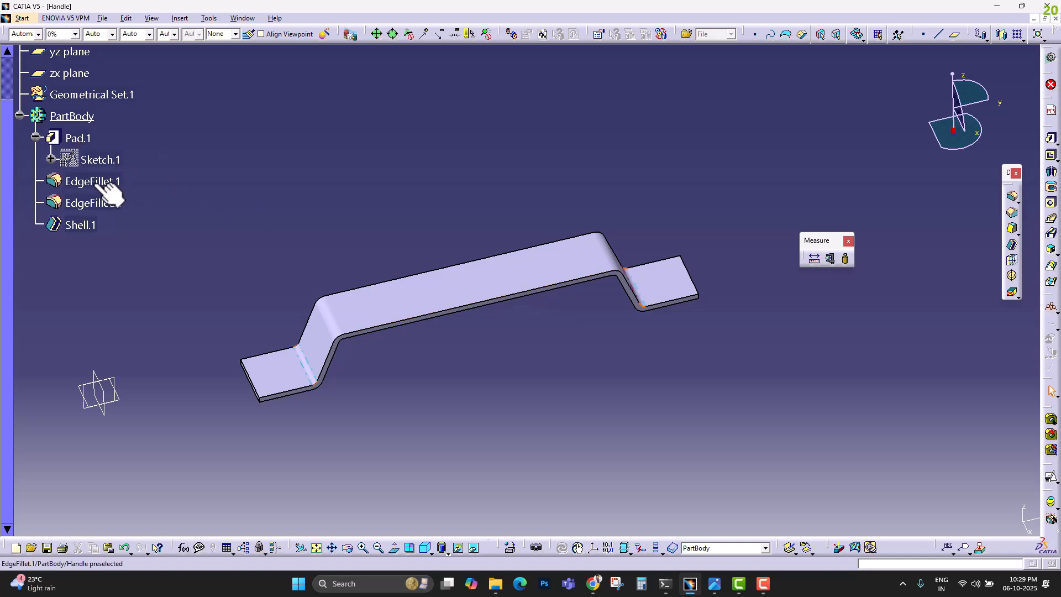
{"action": "left_click", "coordinate": [88, 181]}
{"action": "left_click", "coordinate": [82, 225], "text": "shift"}
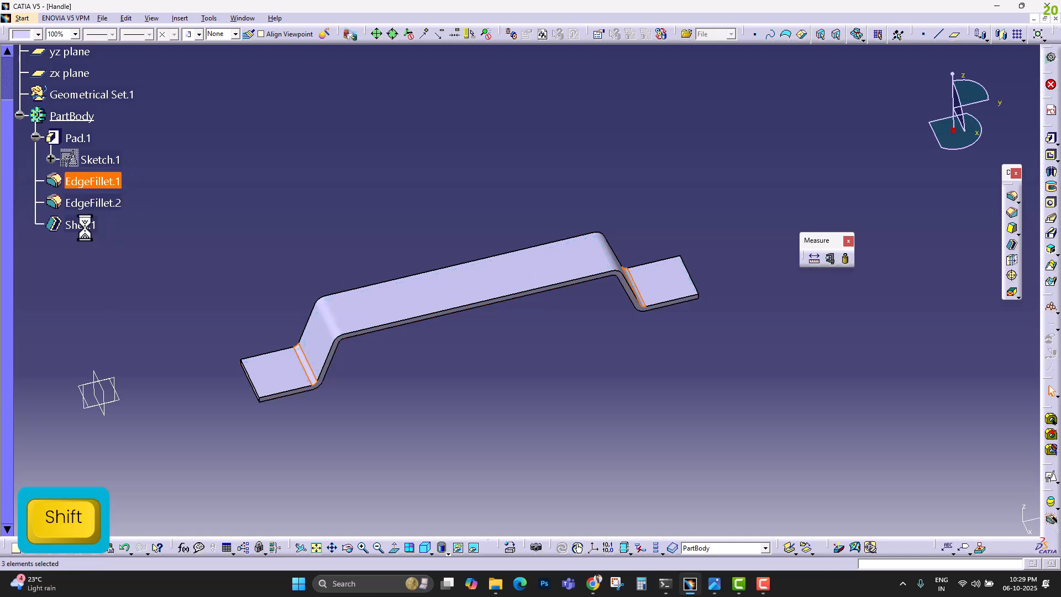
{"action": "right_click", "coordinate": [84, 226]}
{"action": "left_click", "coordinate": [121, 385]}
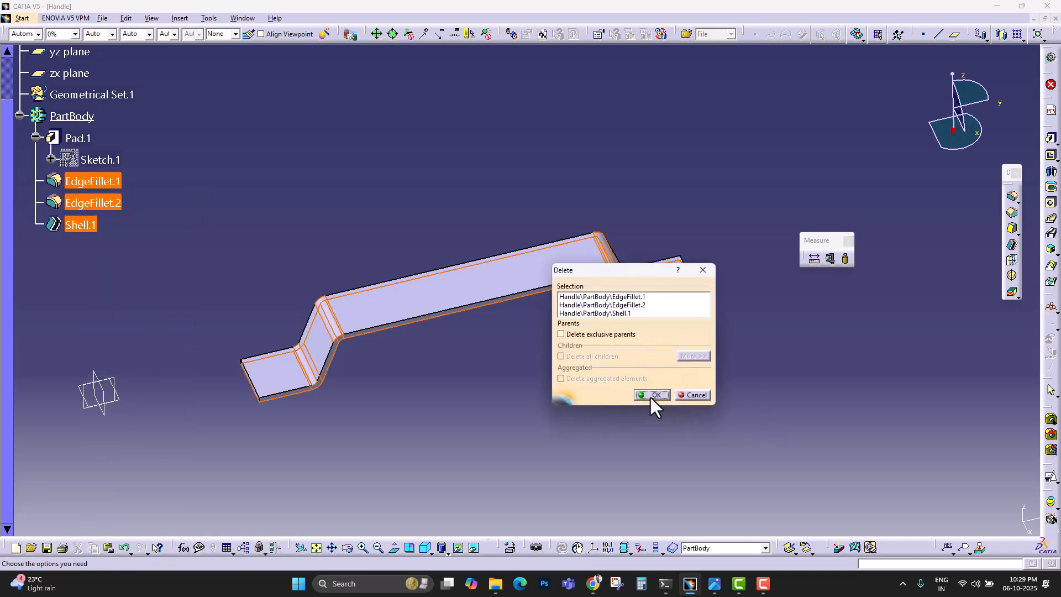
{"action": "left_click", "coordinate": [652, 394]}
Step: Delete the two vertical side lines and the long bottom line from the pad's sketch, leaving an open profile, and exit the sketch
{"action": "double_click", "coordinate": [95, 160]}
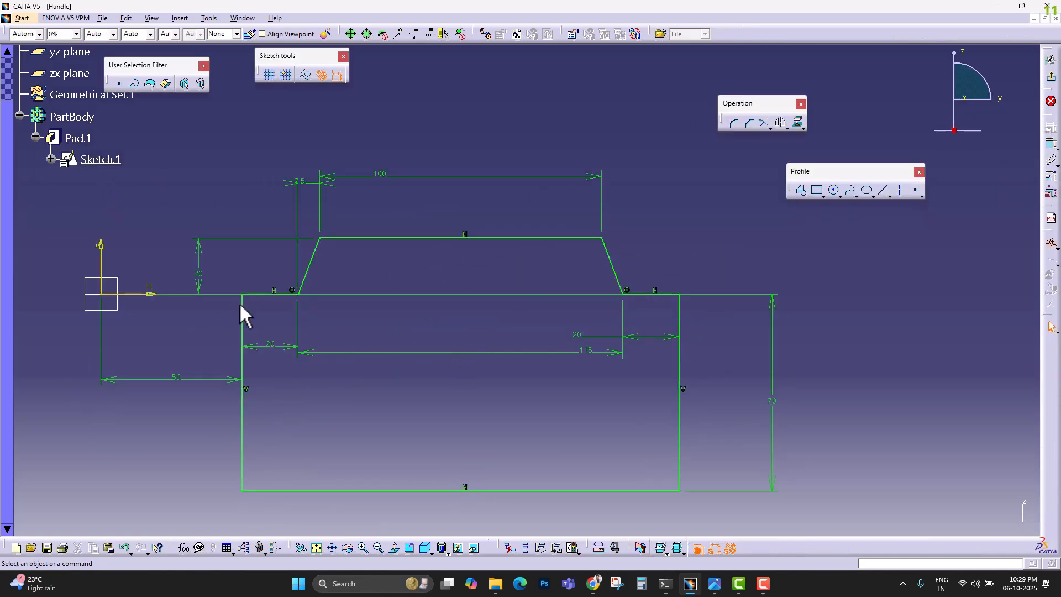
{"action": "left_click", "coordinate": [243, 309]}
{"action": "key", "text": "Delete"}
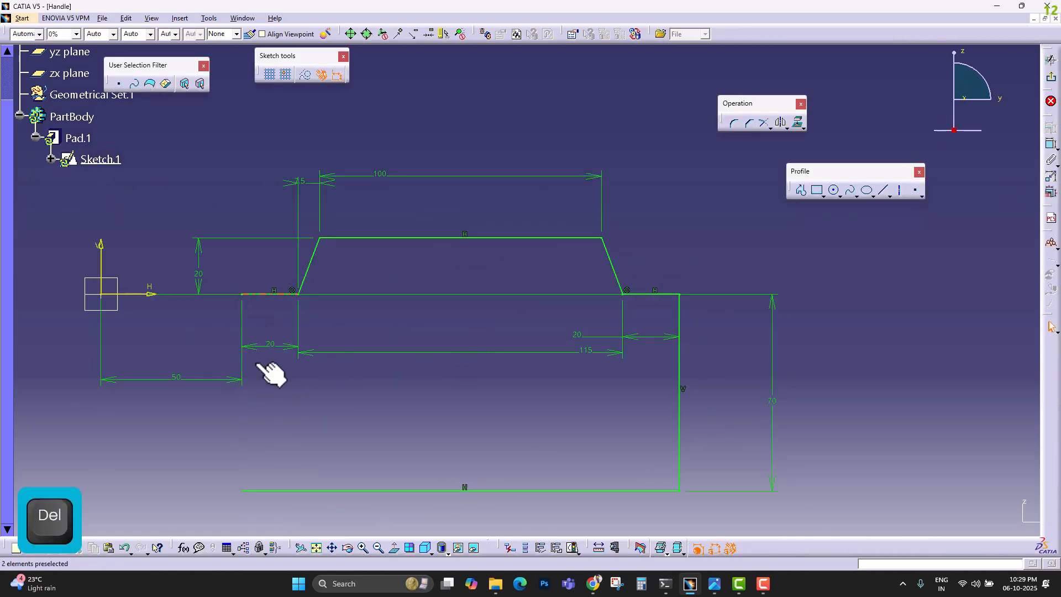
{"action": "left_click", "coordinate": [308, 491]}
{"action": "key", "text": "Delete"}
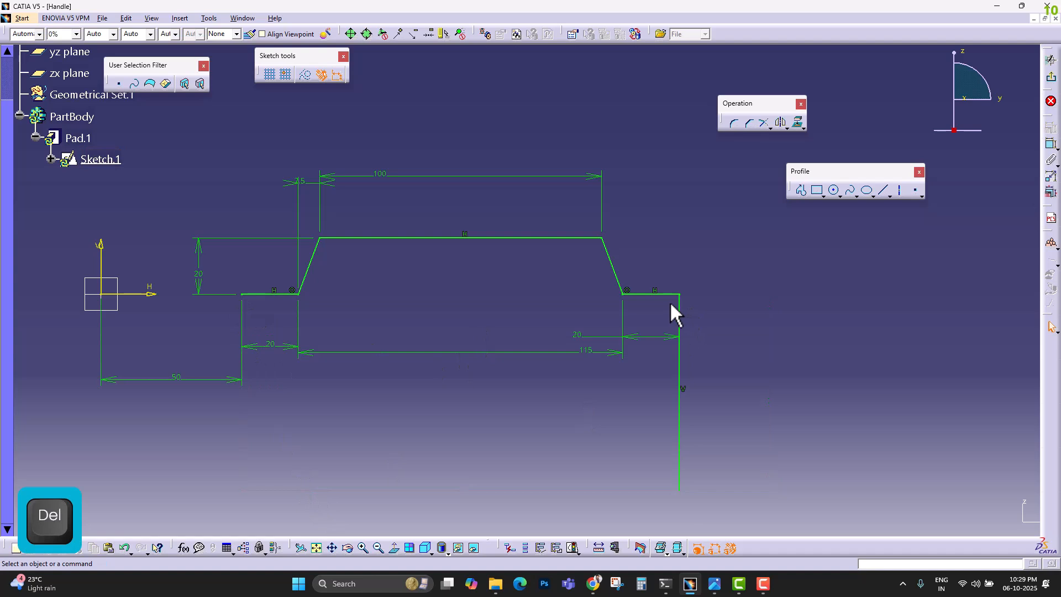
{"action": "left_click", "coordinate": [678, 323]}
{"action": "key", "text": "Delete"}
{"action": "middle_click_drag", "start_coordinate": [627, 266], "coordinate": [676, 283]}
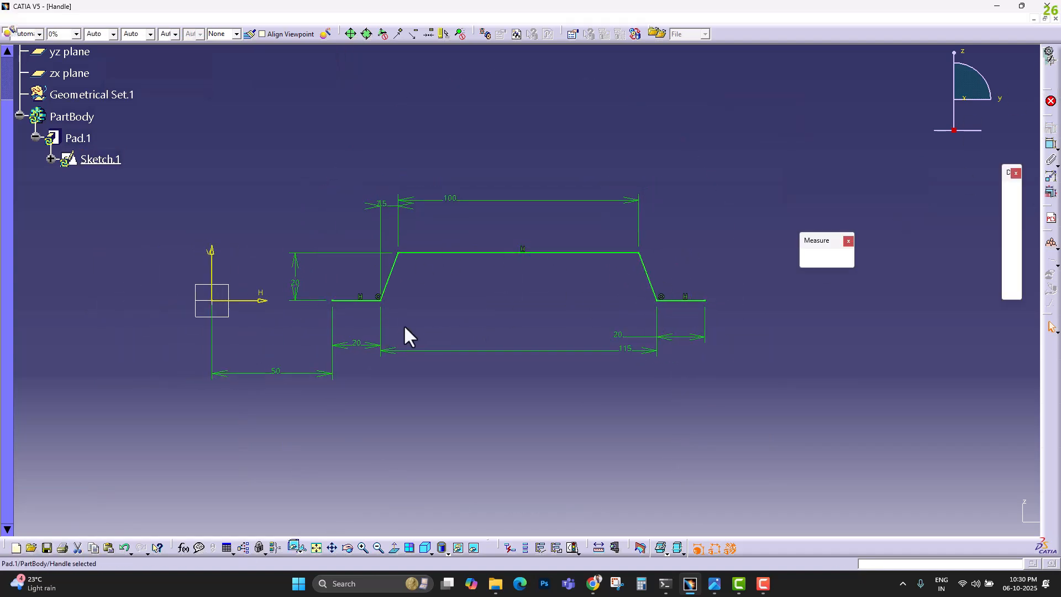
{"action": "middle_click_drag", "start_coordinate": [457, 327], "coordinate": [466, 297]}
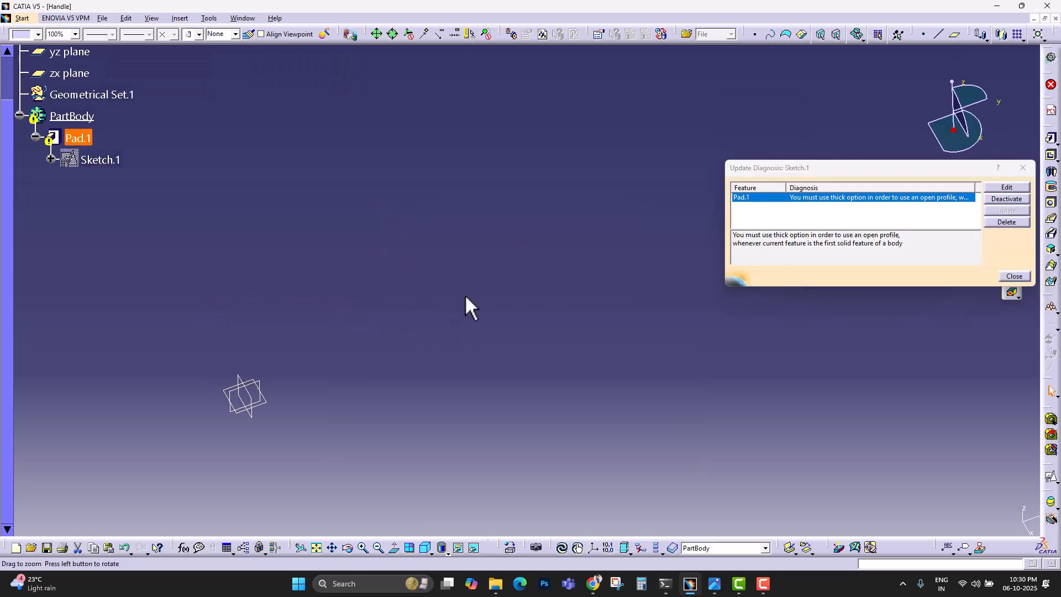
Step: Dismiss the update diagnosis and delete the failed pad while keeping its sketch
{"action": "left_click", "coordinate": [1022, 167]}
{"action": "right_click", "coordinate": [84, 142]}
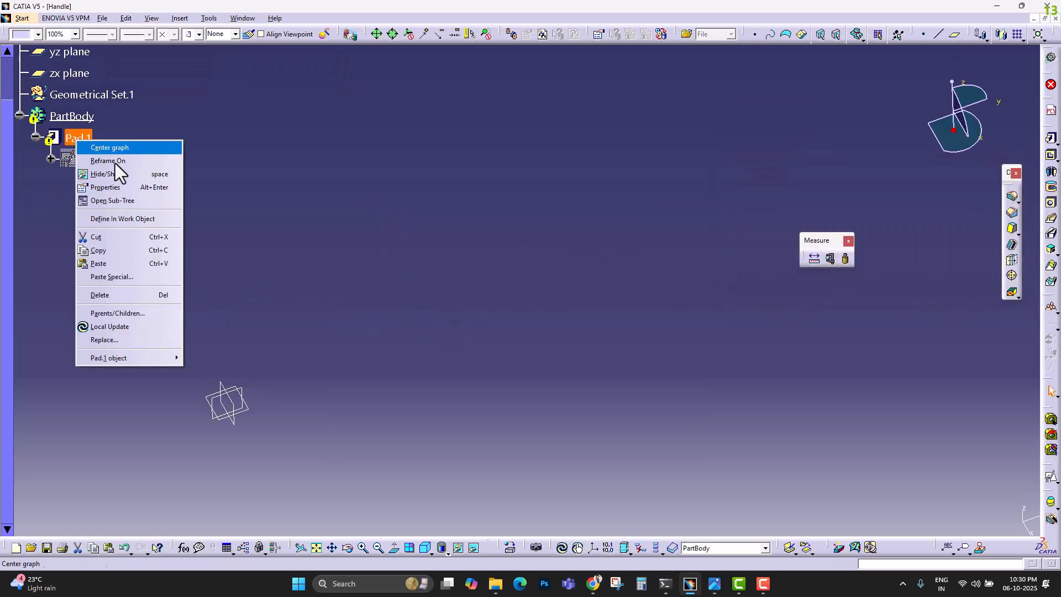
{"action": "left_click", "coordinate": [107, 314]}
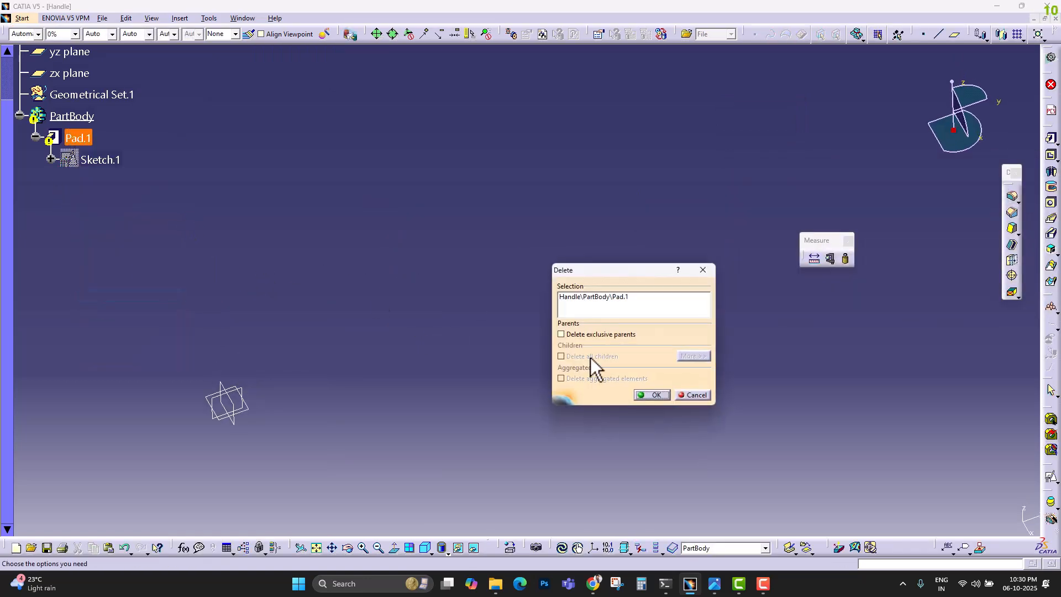
{"action": "left_click", "coordinate": [652, 395]}
Step: Pad the open profile sketch 20 mm using the Thick option with Thickness1 set to 2 mm
{"action": "left_click", "coordinate": [83, 138]}
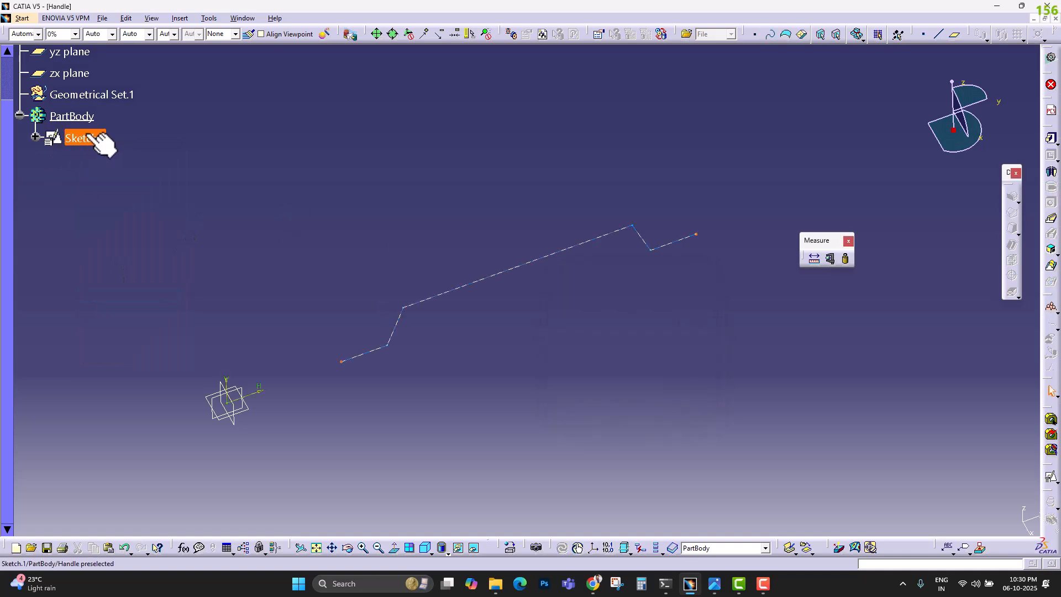
{"action": "mouse_move", "coordinate": [583, 251]}
{"action": "middle_mouse_down"}
{"action": "mouse_move", "coordinate": [590, 368]}
{"action": "mouse_move", "coordinate": [530, 341]}
{"action": "mouse_move", "coordinate": [526, 138]}
{"action": "mouse_move", "coordinate": [533, 274]}
{"action": "middle_mouse_up"}
{"action": "left_click", "coordinate": [592, 393]}
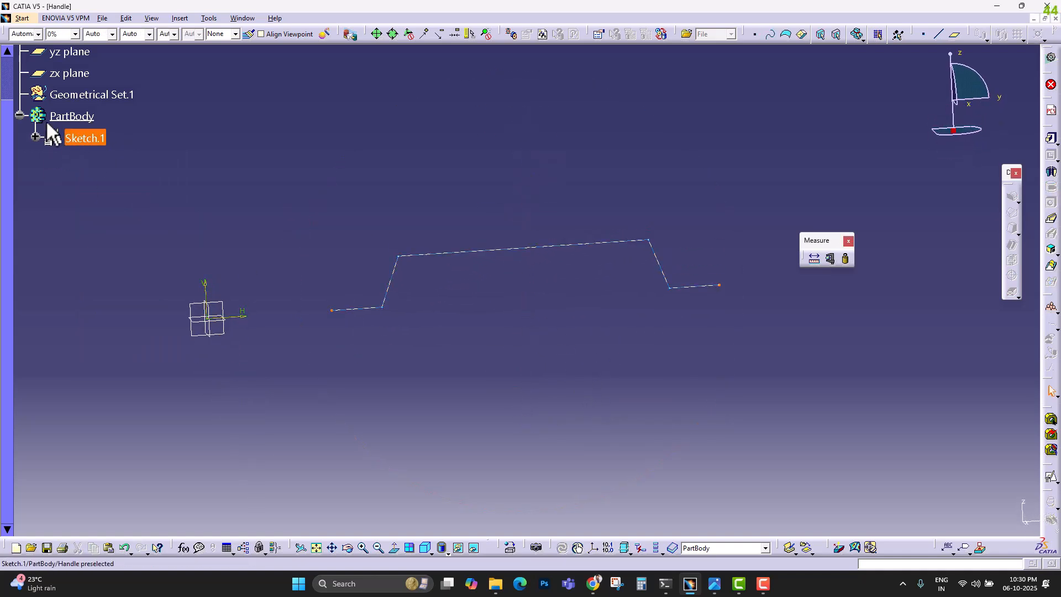
{"action": "left_click", "coordinate": [110, 148]}
{"action": "left_click", "coordinate": [1051, 138]}
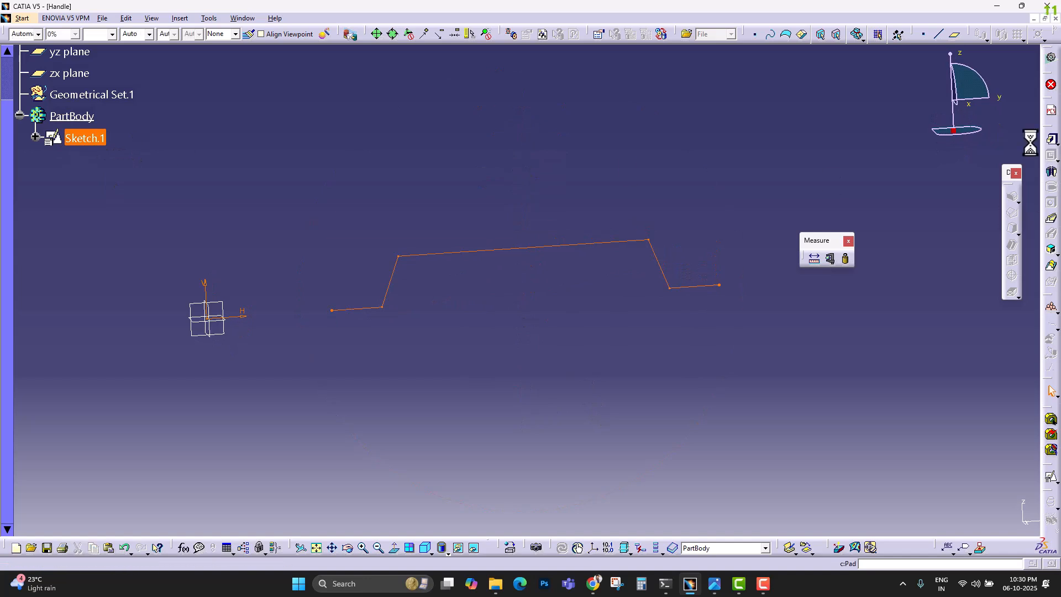
{"action": "left_click", "coordinate": [575, 314]}
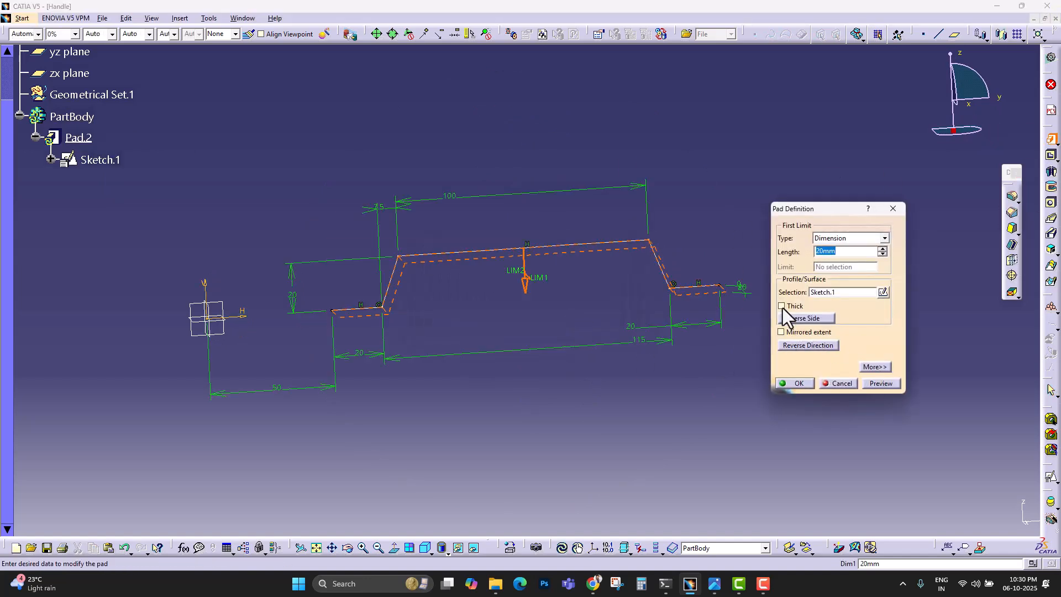
{"action": "left_click", "coordinate": [782, 306]}
{"action": "double_click", "coordinate": [950, 331]}
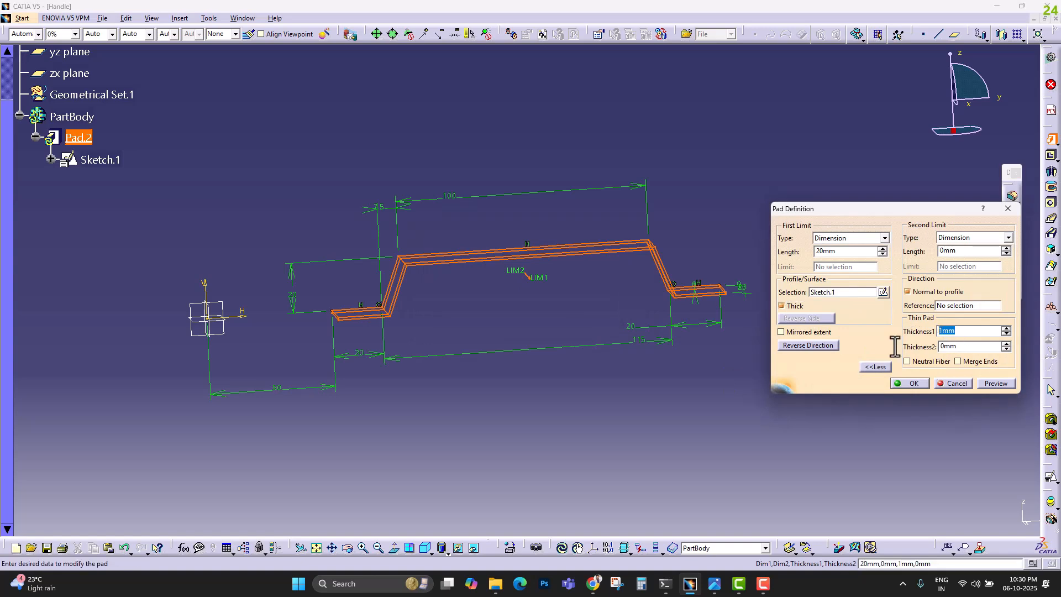
{"action": "type", "text": "2"}
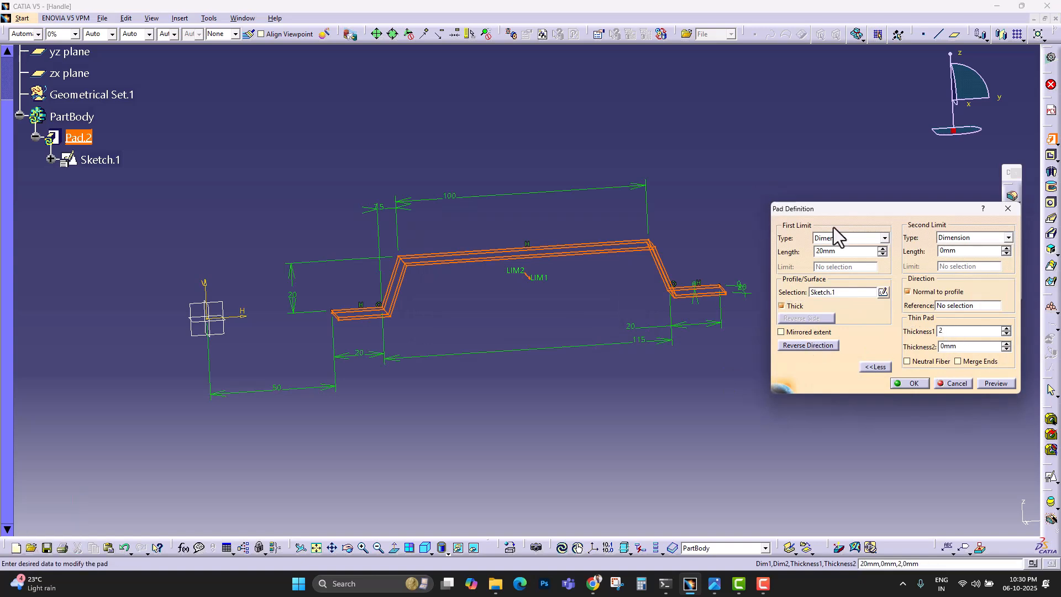
{"action": "double_click", "coordinate": [852, 252]}
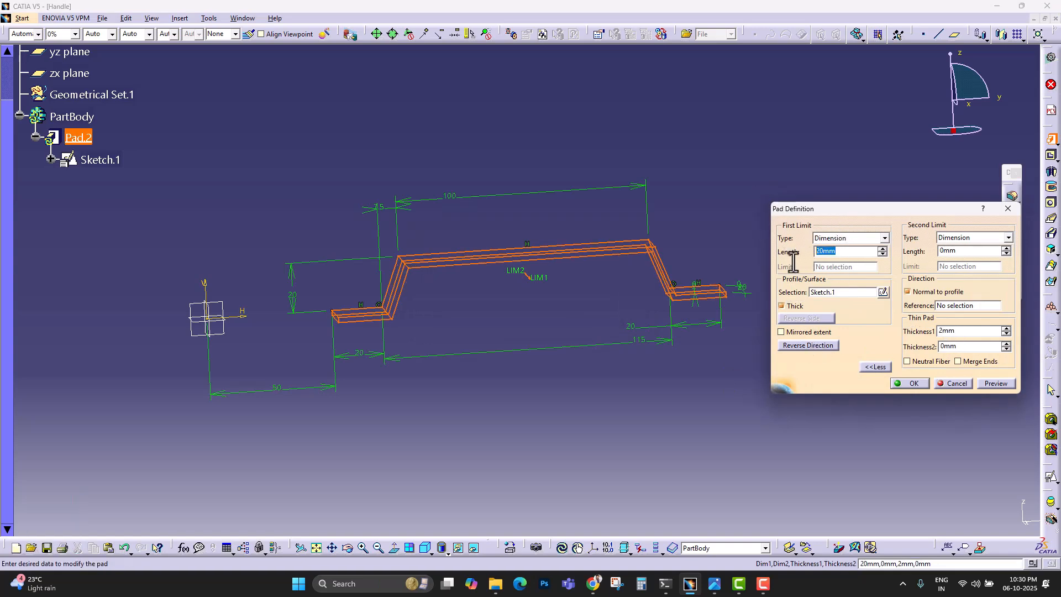
{"action": "left_click", "coordinate": [908, 382]}
{"action": "middle_click_drag", "start_coordinate": [442, 238], "coordinate": [509, 379]}
{"action": "middle_click_drag", "start_coordinate": [500, 332], "coordinate": [531, 332]}
{"action": "mouse_move", "coordinate": [462, 302]}
{"action": "middle_mouse_down"}
{"action": "mouse_move", "coordinate": [484, 303]}
{"action": "mouse_move", "coordinate": [482, 285]}
{"action": "middle_mouse_up"}
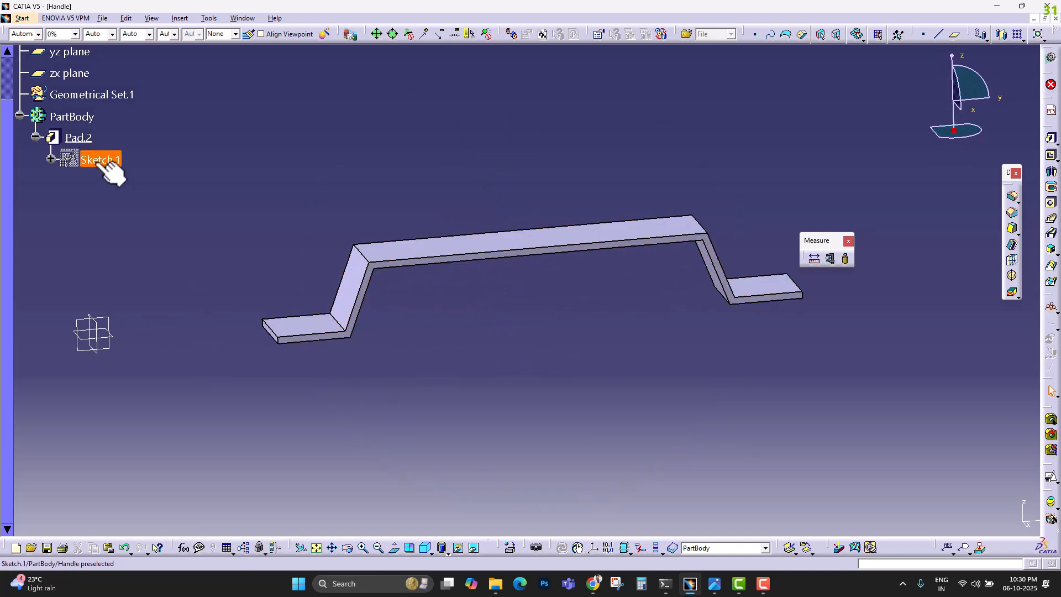
Step: Show the profile sketch alongside the thick pad and examine from several angles where the thickness lies relative to the sketch lines
{"action": "key", "text": "space"}
{"action": "mouse_move", "coordinate": [765, 348]}
{"action": "middle_mouse_down"}
{"action": "mouse_move", "coordinate": [664, 253]}
{"action": "mouse_move", "coordinate": [549, 343]}
{"action": "mouse_move", "coordinate": [578, 343]}
{"action": "mouse_move", "coordinate": [530, 398]}
{"action": "mouse_move", "coordinate": [433, 321]}
{"action": "mouse_move", "coordinate": [535, 315]}
{"action": "middle_mouse_up"}
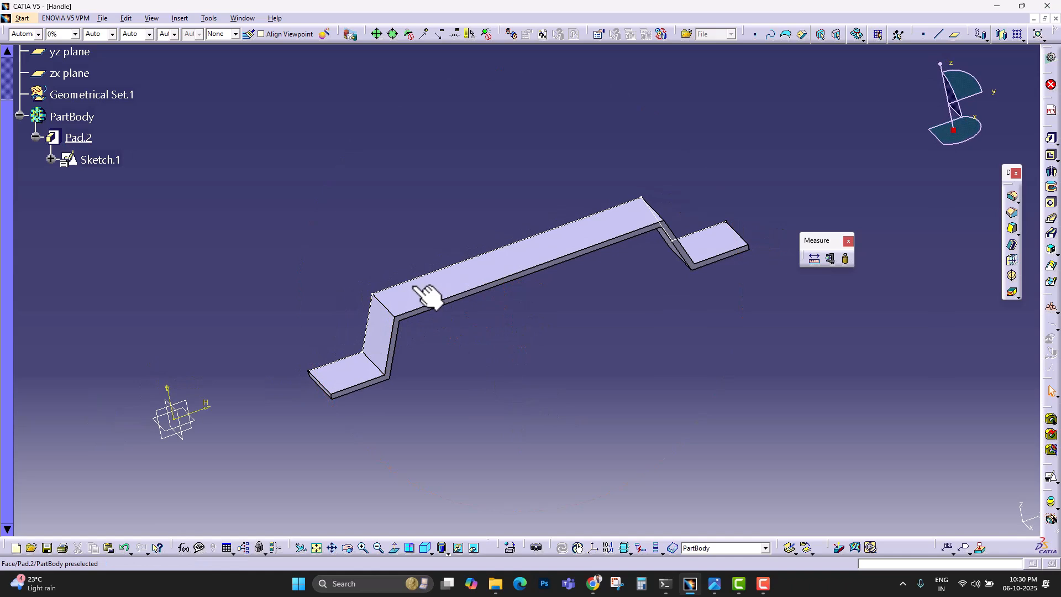
{"action": "middle_click_drag", "start_coordinate": [481, 296], "coordinate": [436, 244]}
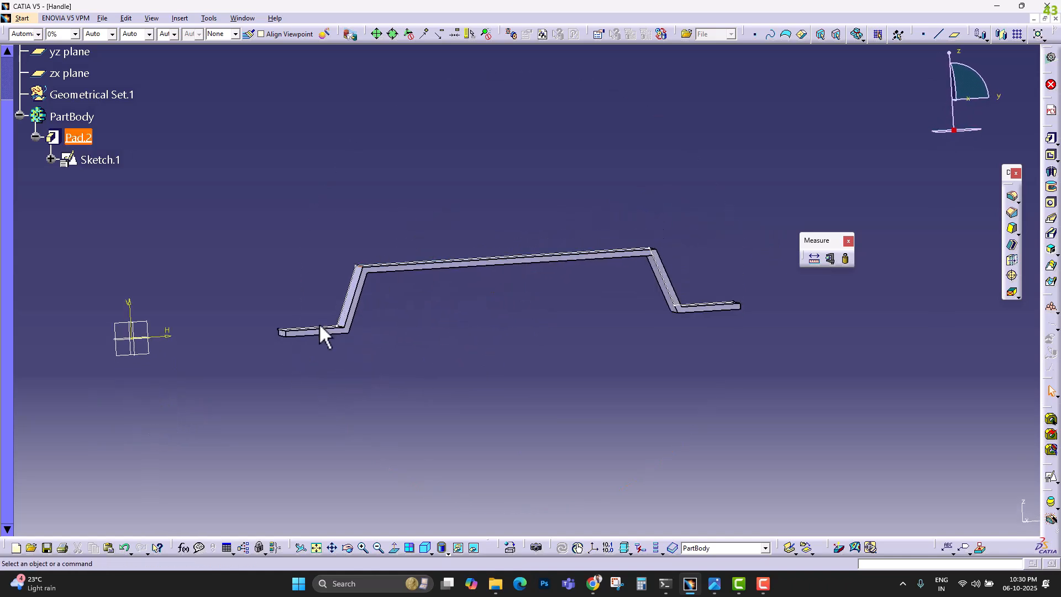
{"action": "middle_click_drag", "start_coordinate": [487, 331], "coordinate": [504, 268]}
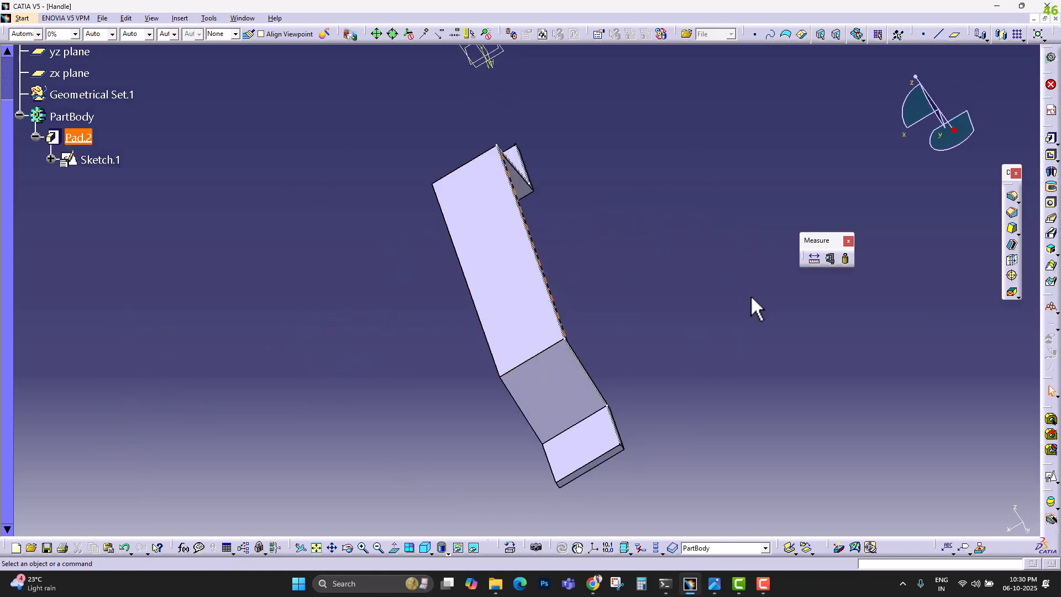
{"action": "mouse_move", "coordinate": [606, 233]}
{"action": "middle_mouse_down"}
{"action": "mouse_move", "coordinate": [509, 374]}
{"action": "mouse_move", "coordinate": [434, 310]}
{"action": "mouse_move", "coordinate": [514, 310]}
{"action": "mouse_move", "coordinate": [511, 279]}
{"action": "middle_mouse_up"}
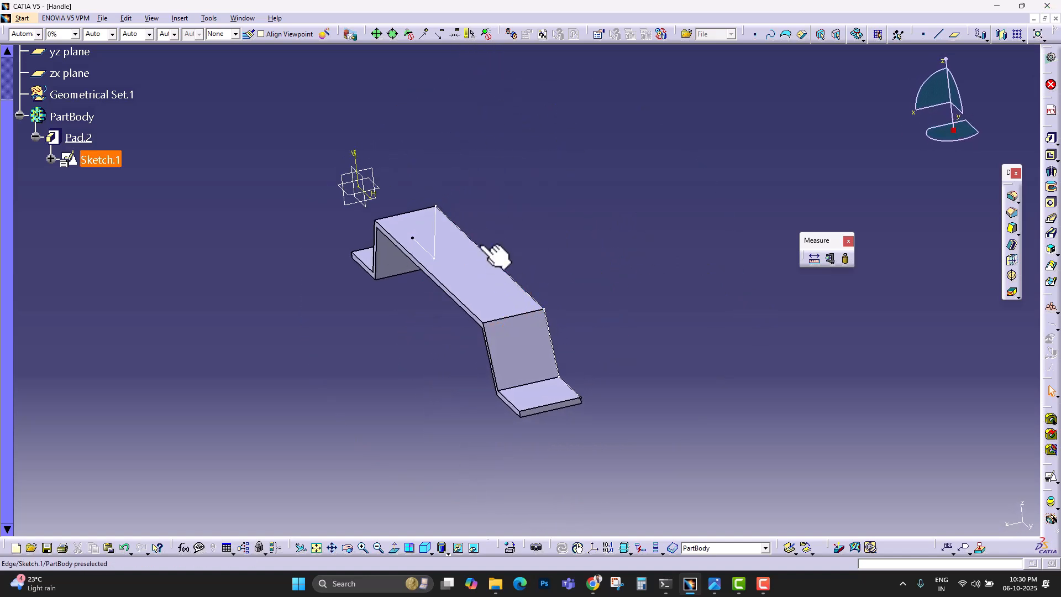
{"action": "mouse_move", "coordinate": [554, 265]}
{"action": "middle_mouse_down"}
{"action": "mouse_move", "coordinate": [509, 304]}
{"action": "mouse_move", "coordinate": [556, 284]}
{"action": "middle_mouse_up"}
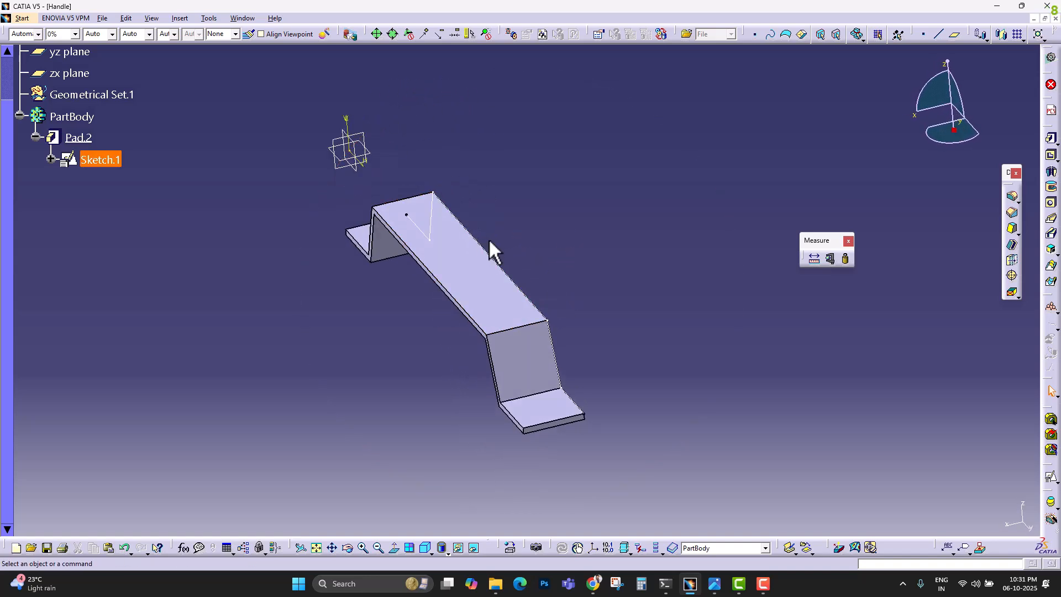
{"action": "middle_click_drag", "start_coordinate": [525, 270], "coordinate": [528, 299]}
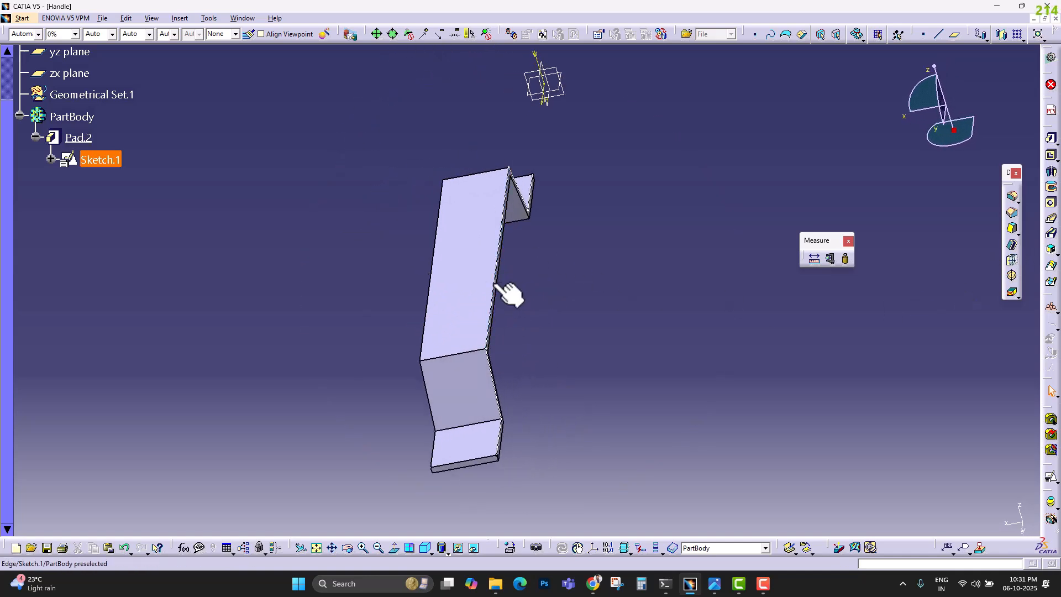
{"action": "middle_click_drag", "start_coordinate": [472, 315], "coordinate": [352, 253]}
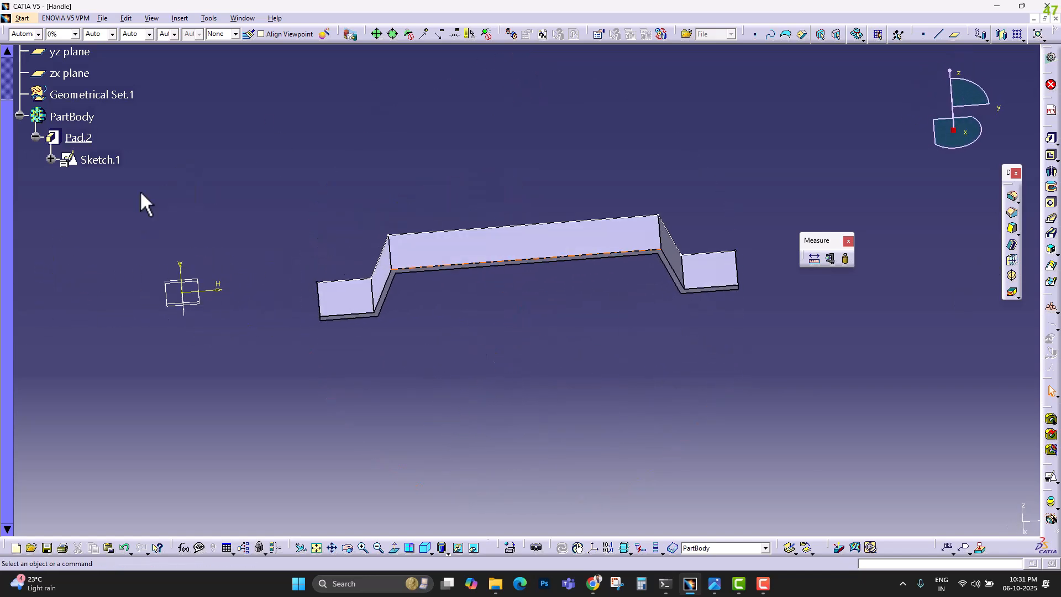
Step: Hide the thick pad and its profile sketch
{"action": "left_click", "coordinate": [77, 137]}
{"action": "key", "text": "space"}
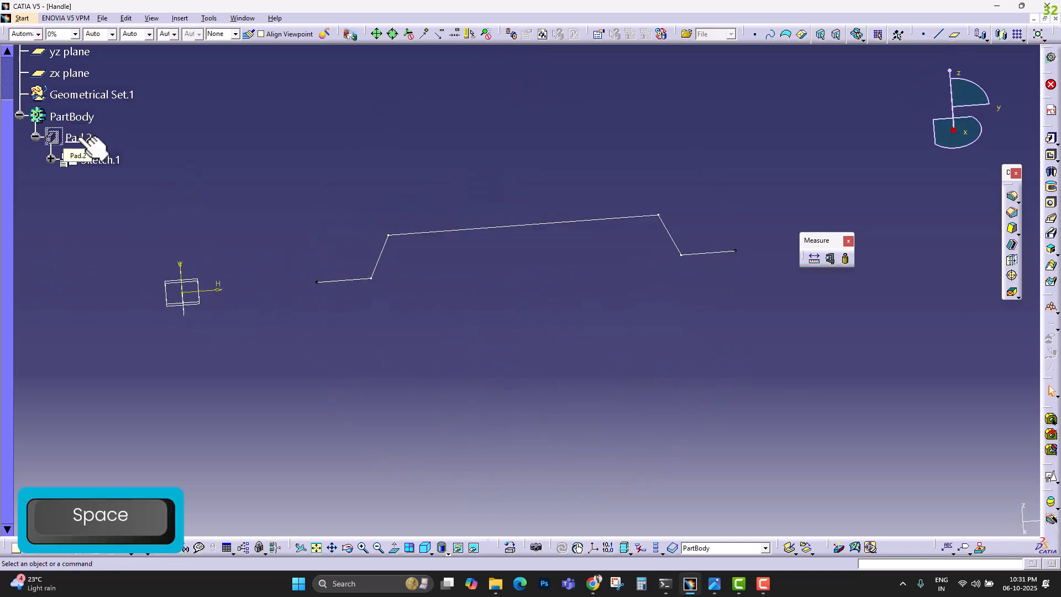
{"action": "left_click", "coordinate": [103, 159]}
{"action": "key", "text": "space"}
Step: Define Geometrical Set.1 as the in-work object
{"action": "left_click", "coordinate": [88, 94]}
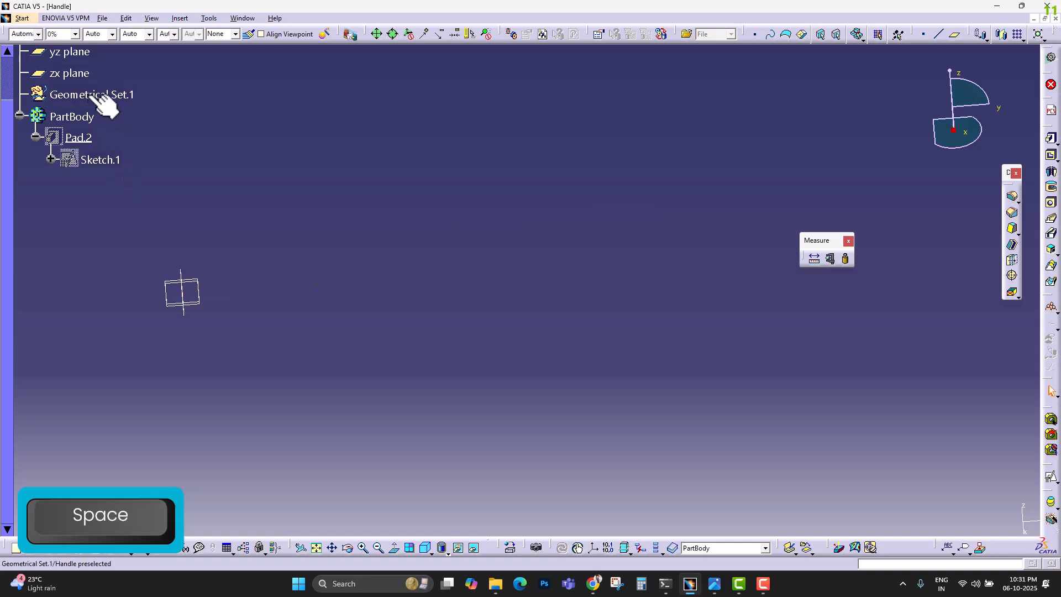
{"action": "right_click", "coordinate": [84, 92]}
{"action": "left_click", "coordinate": [137, 155]}
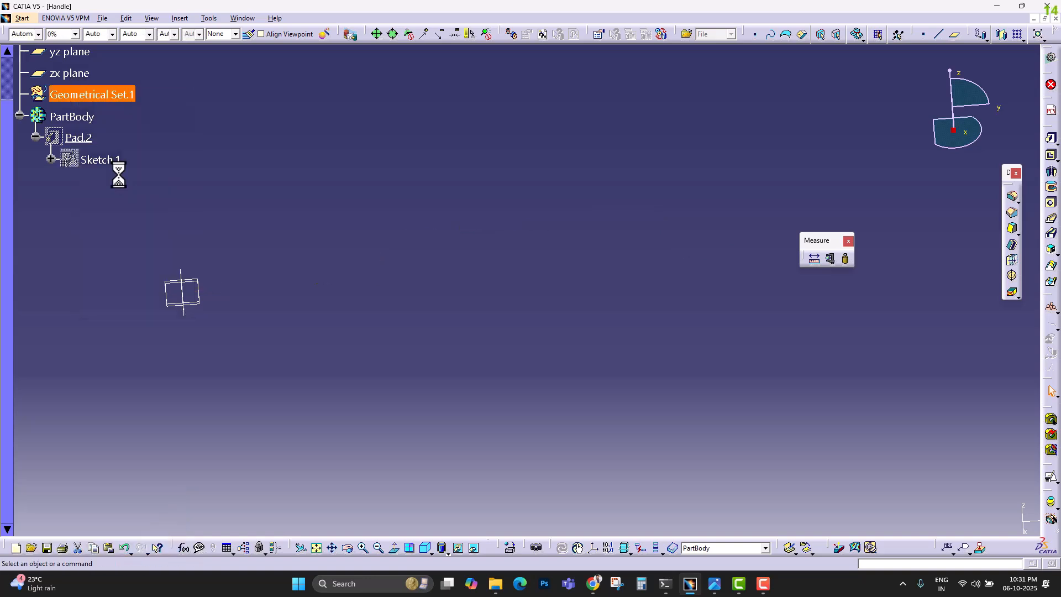
{"action": "left_click", "coordinate": [258, 155]}
{"action": "scroll", "coordinate": [226, 203], "scroll_direction": "up", "scroll_amount": 1}
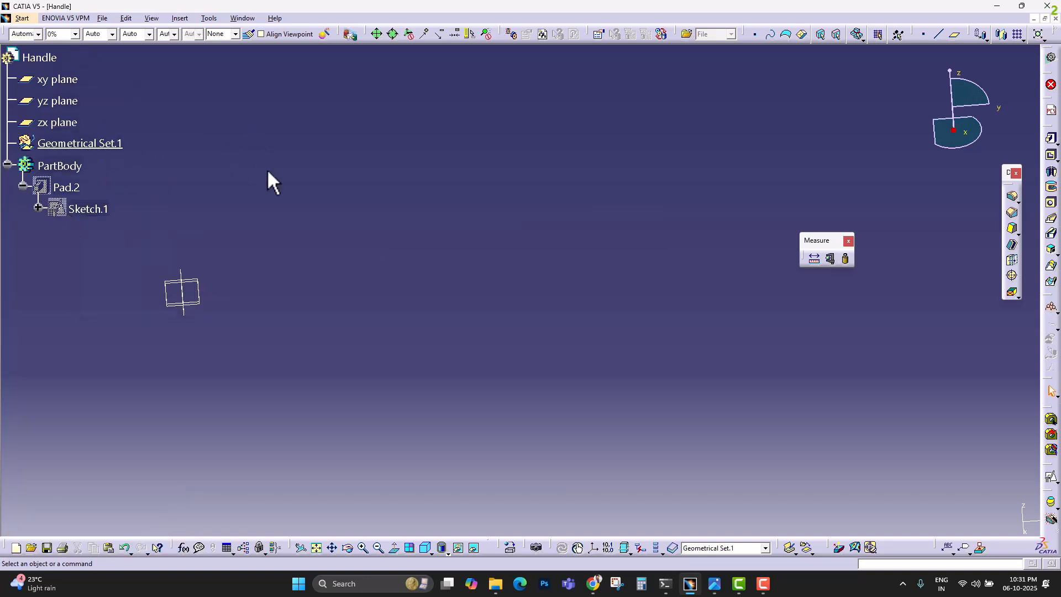
Step: Switch the part to the Generative Shape Design workbench
{"action": "left_click", "coordinate": [241, 18]}
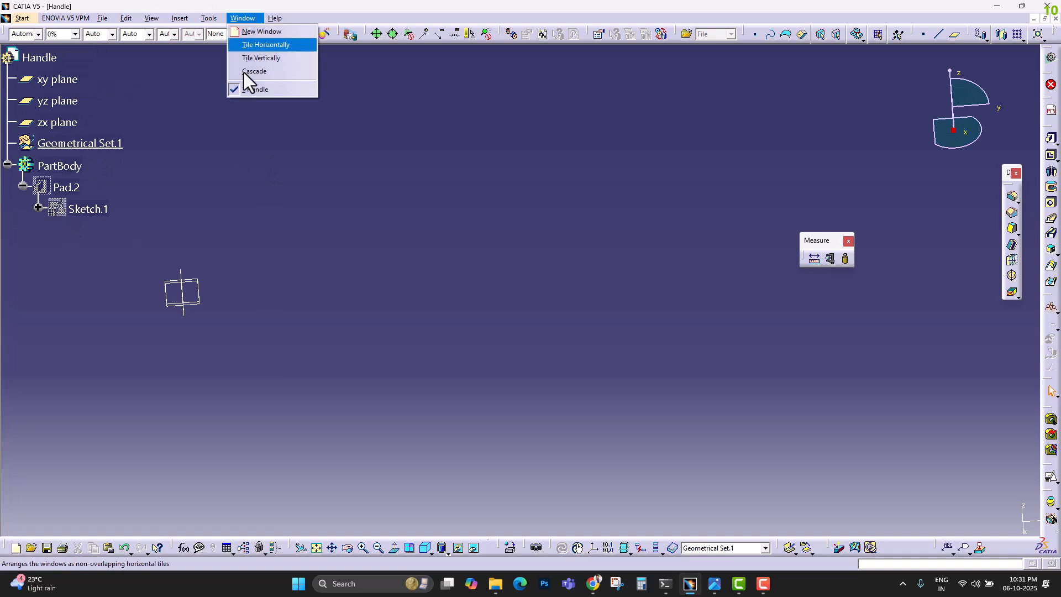
{"action": "left_click", "coordinate": [38, 57]}
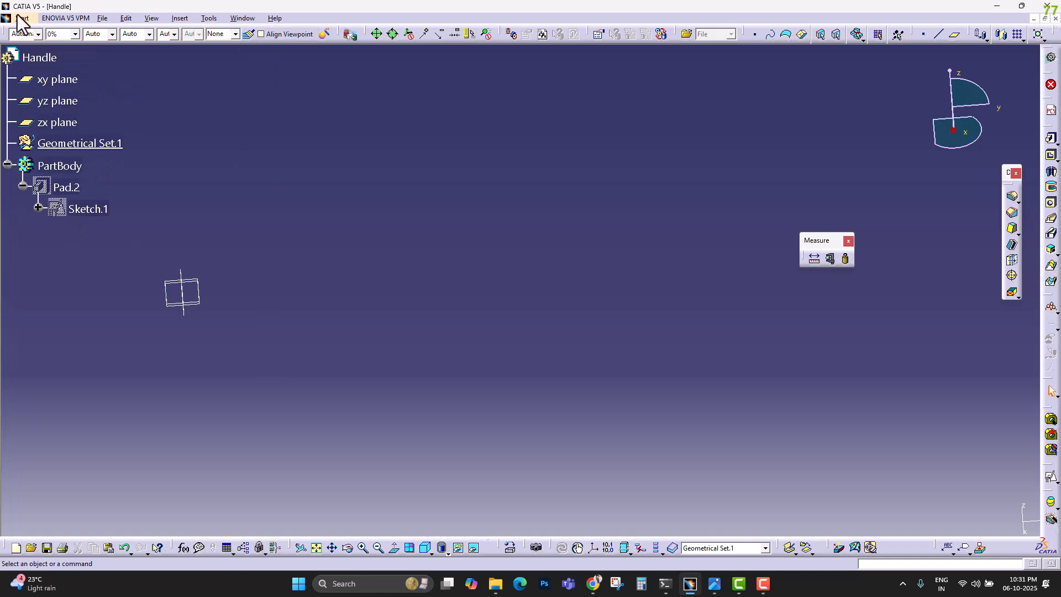
{"action": "left_click", "coordinate": [22, 18]}
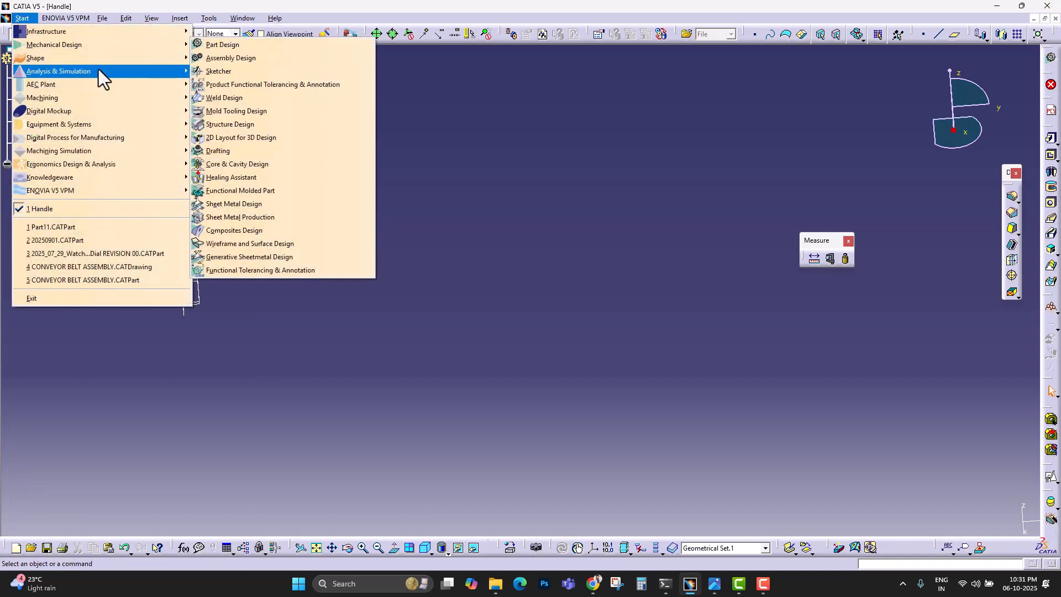
{"action": "mouse_move", "coordinate": [81, 62]}
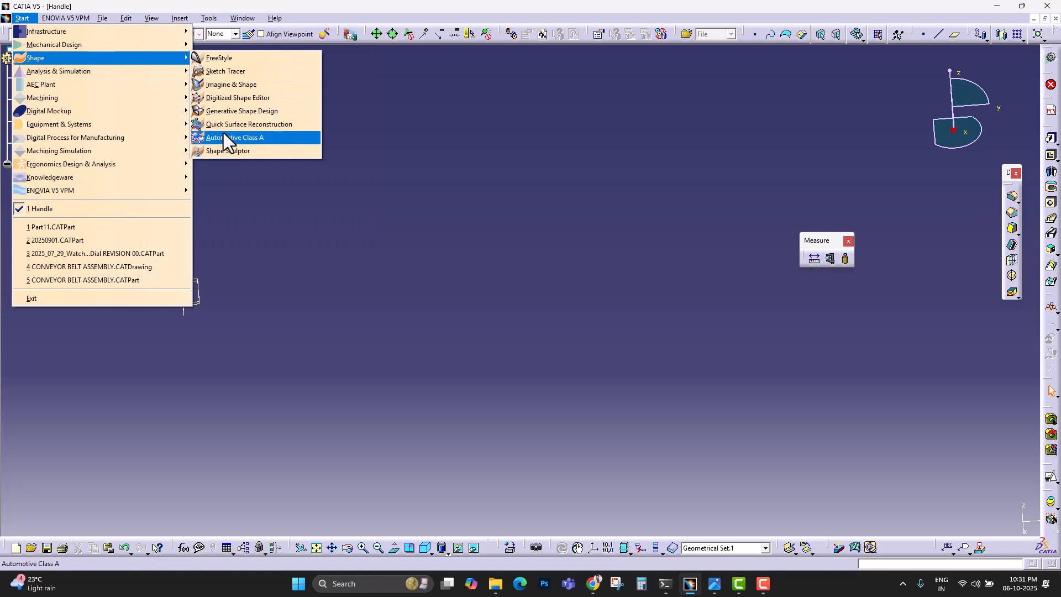
{"action": "left_click", "coordinate": [227, 110]}
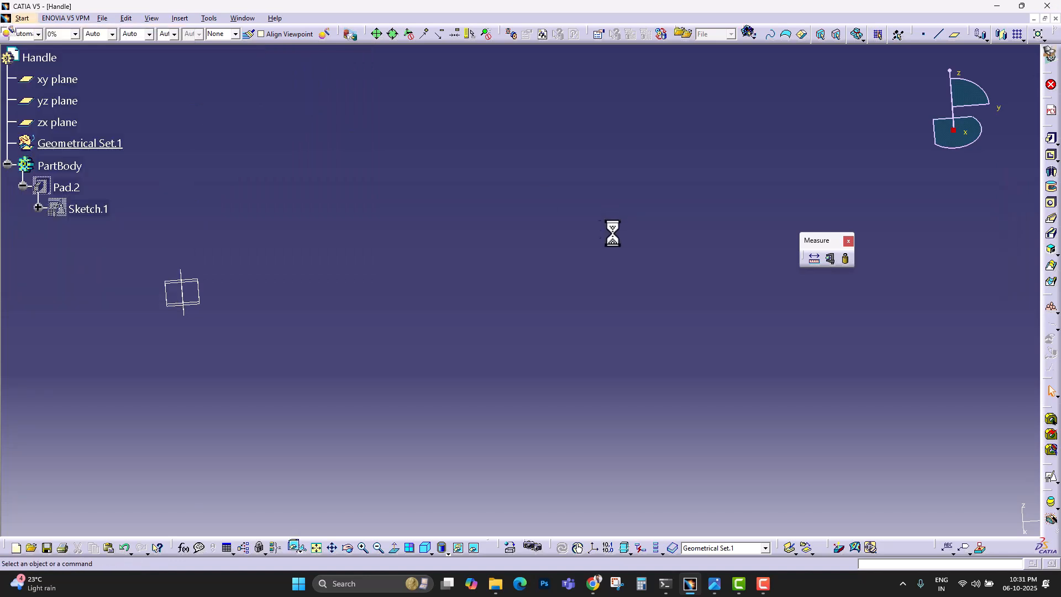
{"action": "middle_click_drag", "start_coordinate": [261, 319], "coordinate": [463, 314]}
{"action": "middle_click_drag", "start_coordinate": [370, 327], "coordinate": [371, 298]}
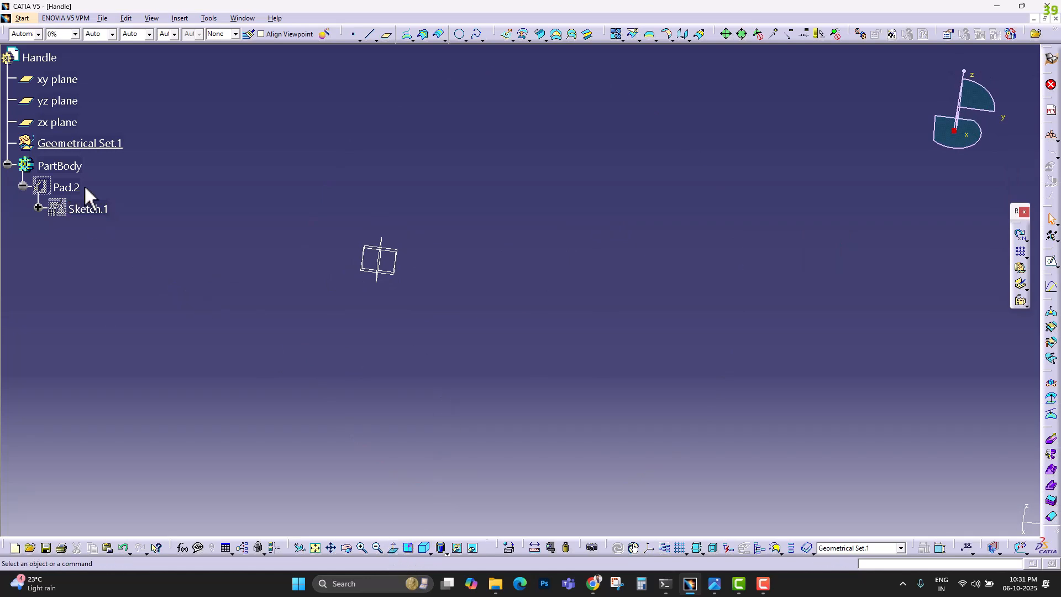
Step: Show the open profile sketch under the hidden pad and orient the view normal to the yz plane
{"action": "left_click", "coordinate": [104, 211]}
{"action": "key", "text": "space"}
{"action": "mouse_move", "coordinate": [553, 293]}
{"action": "middle_mouse_down"}
{"action": "mouse_move", "coordinate": [599, 301]}
{"action": "mouse_move", "coordinate": [575, 327]}
{"action": "mouse_move", "coordinate": [561, 240]}
{"action": "mouse_move", "coordinate": [599, 142]}
{"action": "mouse_move", "coordinate": [552, 151]}
{"action": "mouse_move", "coordinate": [555, 171]}
{"action": "middle_mouse_up"}
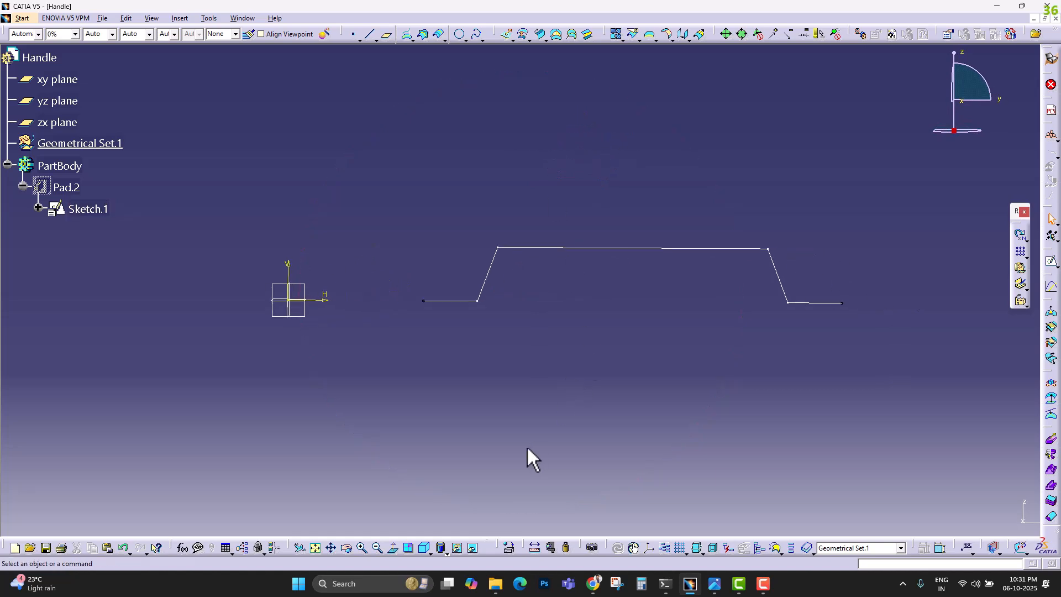
{"action": "left_click", "coordinate": [394, 548]}
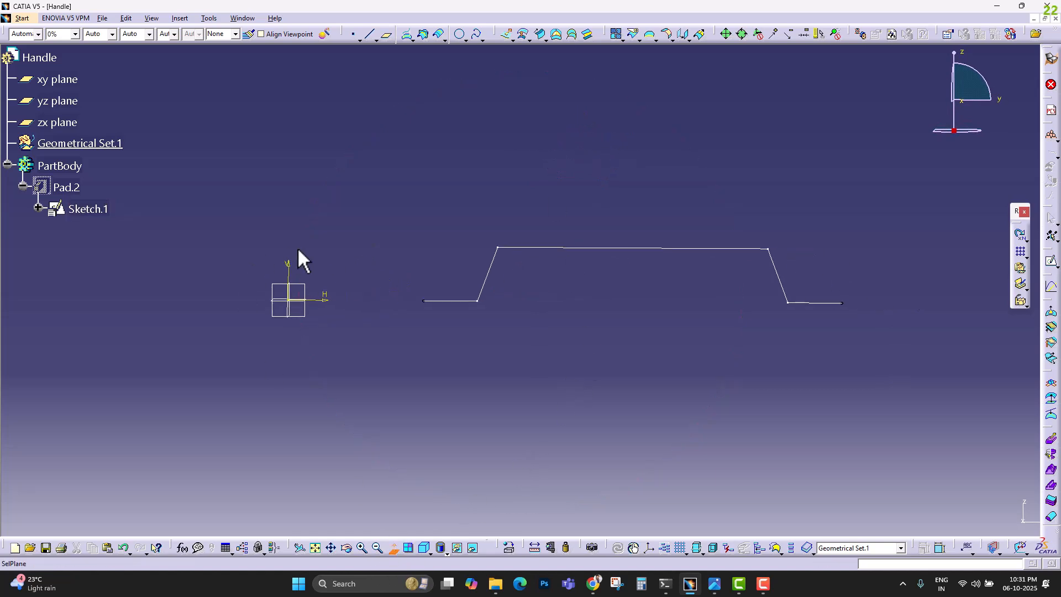
{"action": "left_click", "coordinate": [305, 285]}
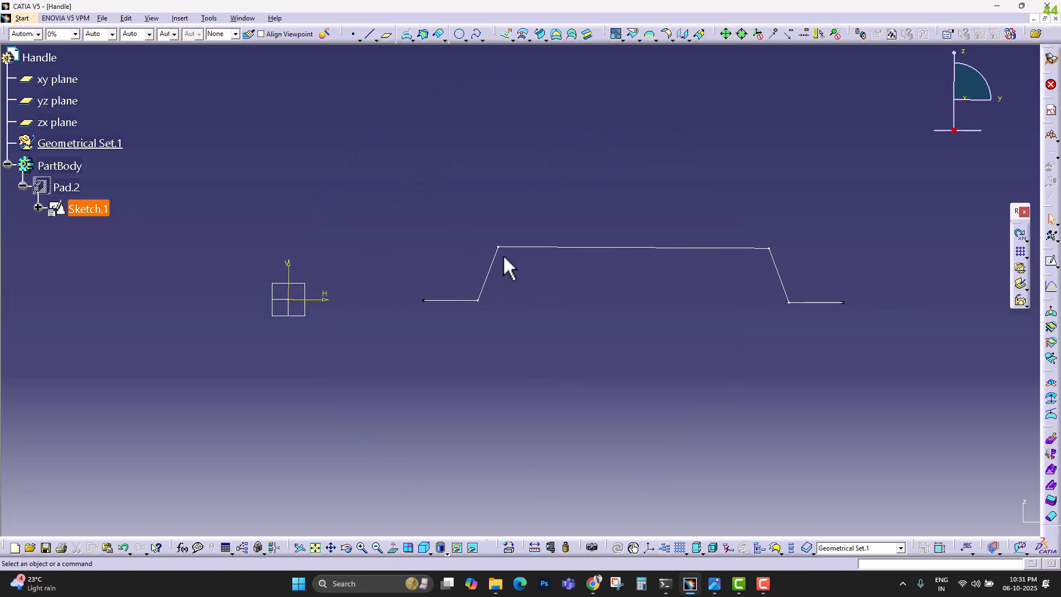
Step: Hide the original open profile sketch and start a new positioned sketch on the yz plane
{"action": "left_click", "coordinate": [93, 210]}
{"action": "key", "text": "space"}
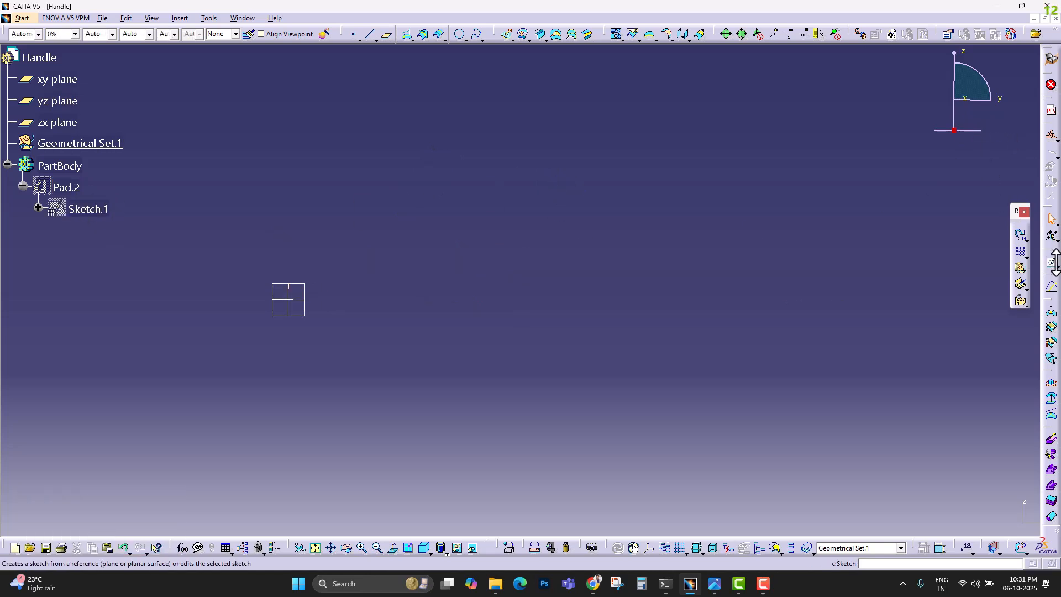
{"action": "left_click", "coordinate": [1050, 280]}
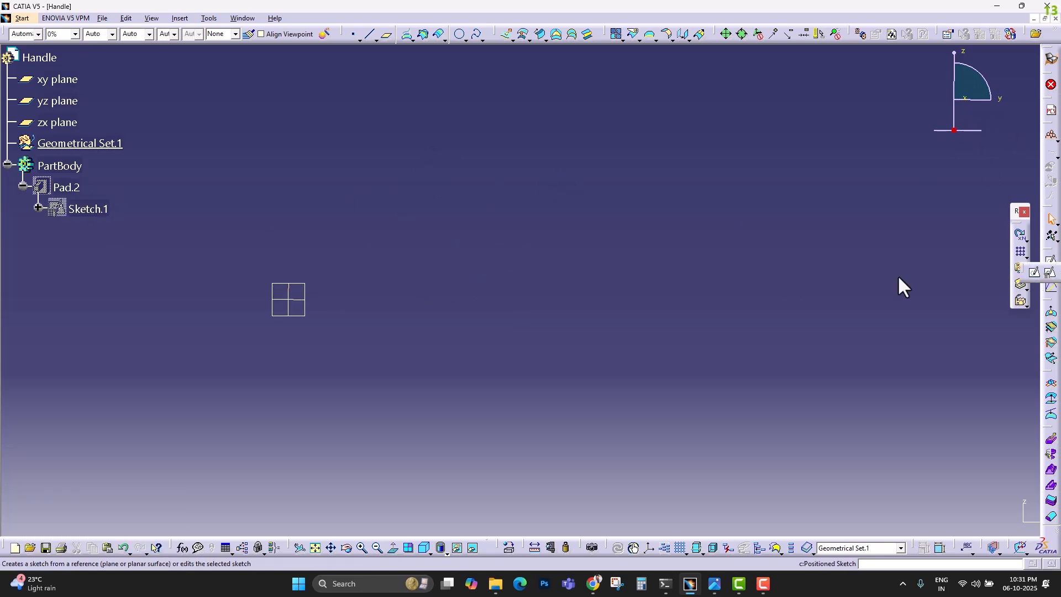
{"action": "left_click", "coordinate": [303, 314]}
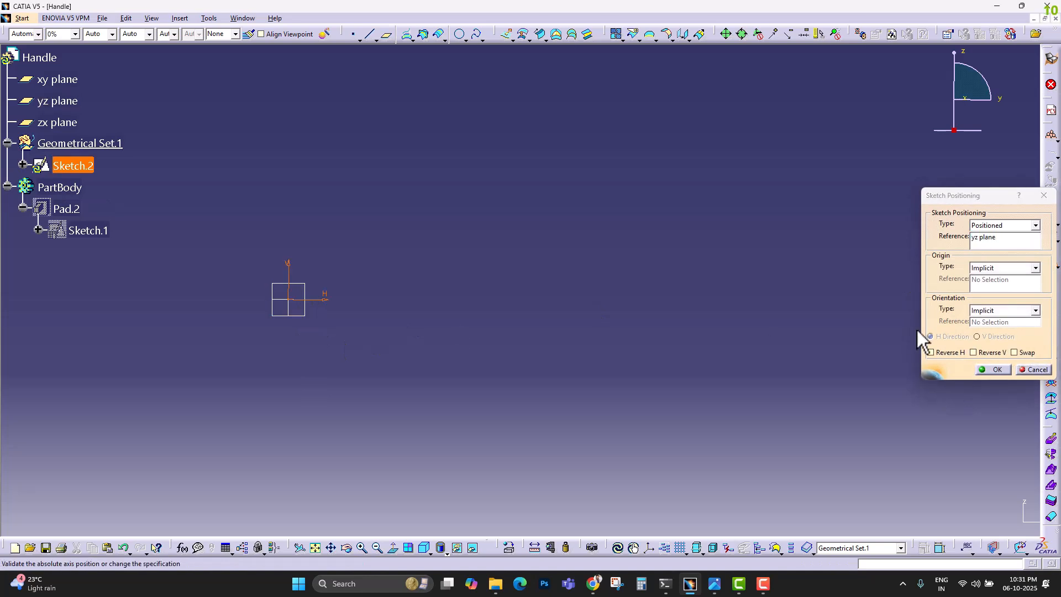
{"action": "left_click", "coordinate": [992, 370]}
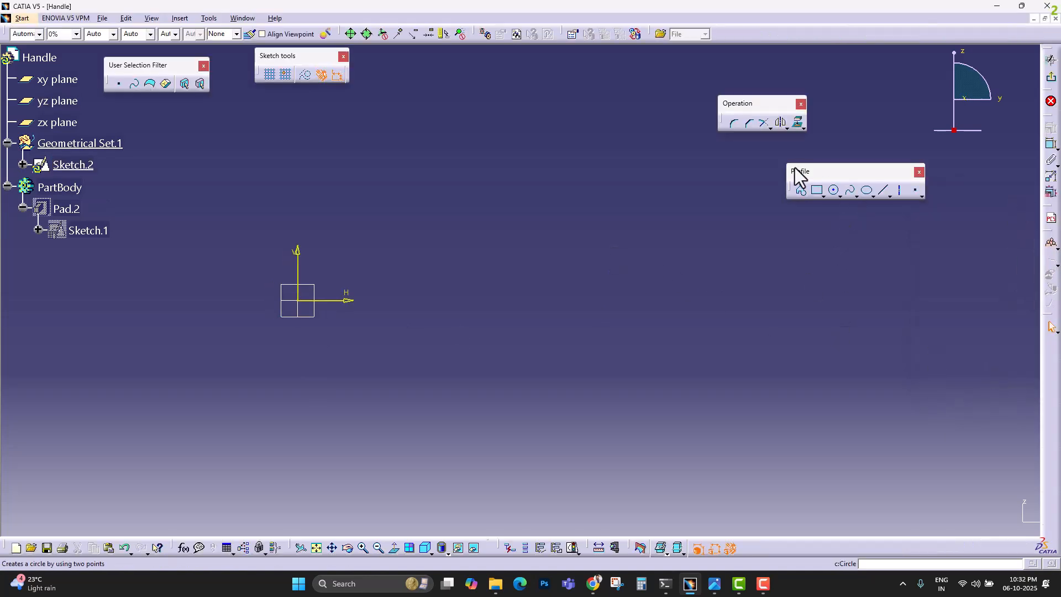
Step: Sketch a single horizontal line about 70 mm long above and beyond the origin, deleting the extra slanted segment
{"action": "left_click", "coordinate": [800, 190]}
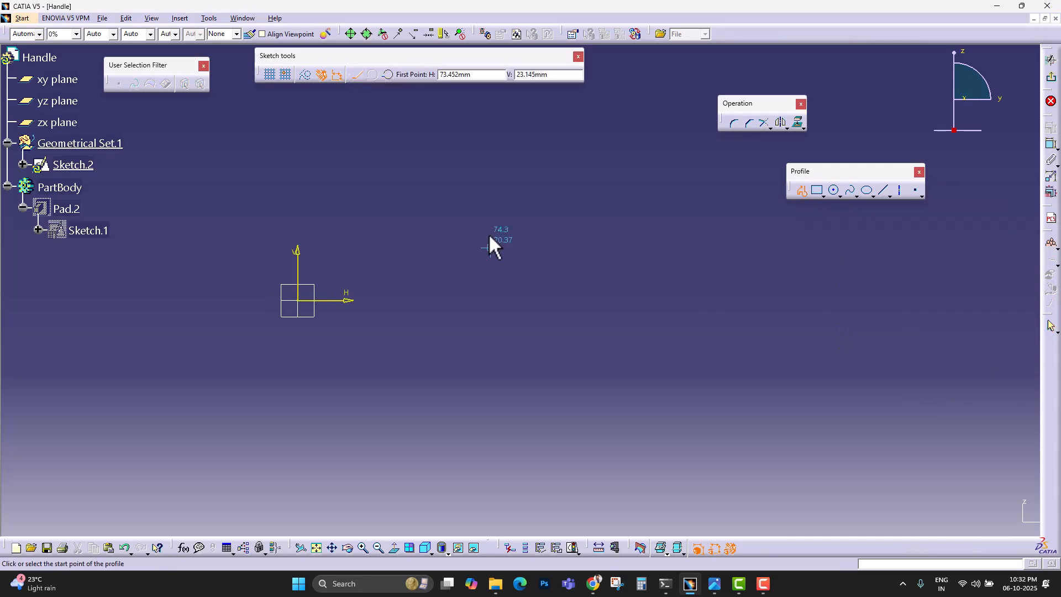
{"action": "left_click", "coordinate": [510, 237]}
{"action": "left_click", "coordinate": [691, 237]}
{"action": "left_click", "coordinate": [758, 271]}
{"action": "left_click", "coordinate": [801, 192]}
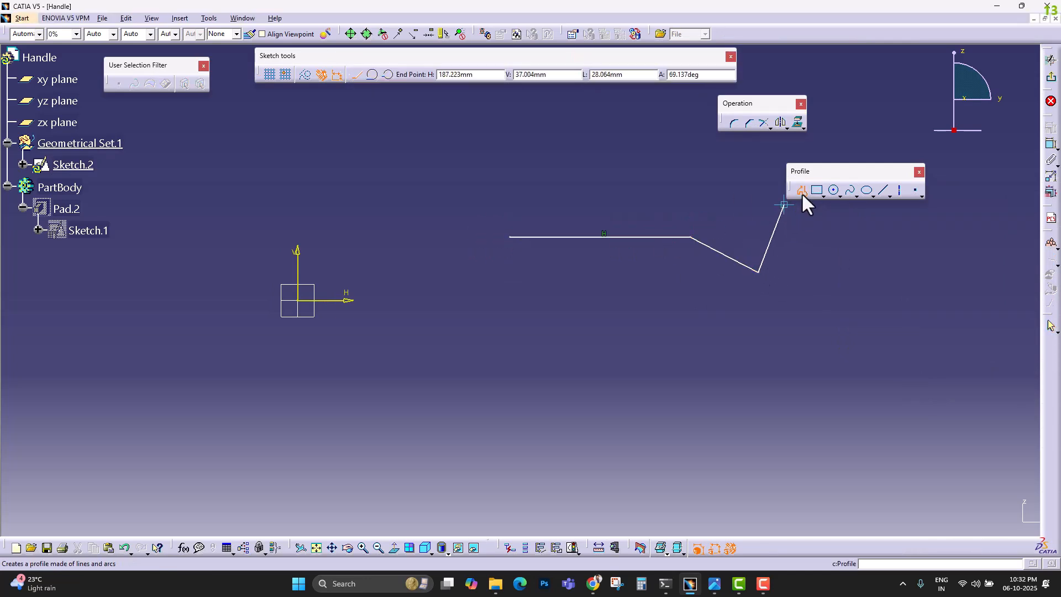
{"action": "right_click", "coordinate": [711, 248]}
{"action": "left_click", "coordinate": [650, 305]}
{"action": "left_click", "coordinate": [694, 244]}
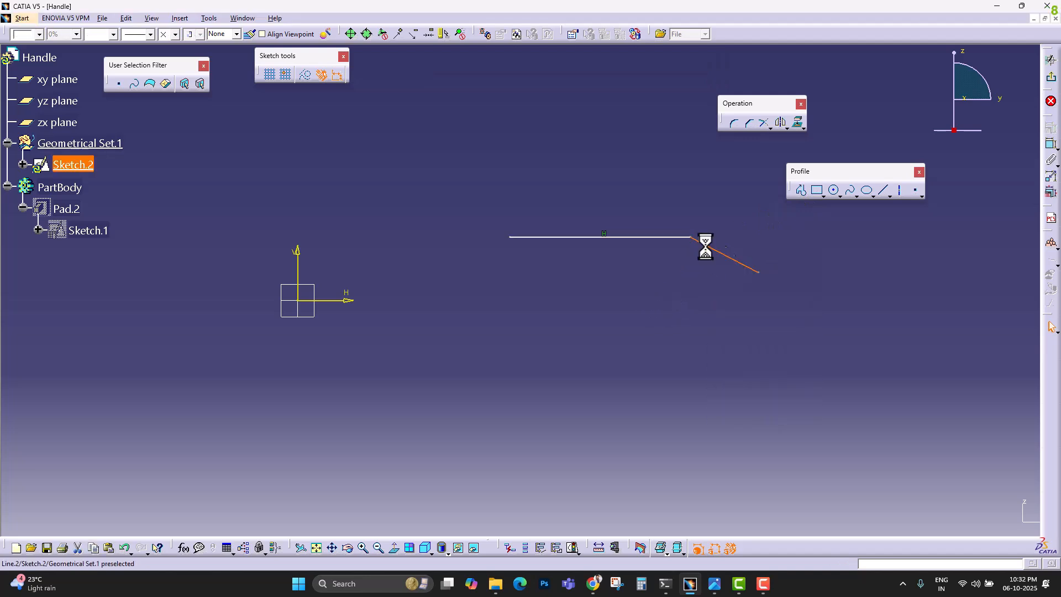
{"action": "right_click", "coordinate": [705, 246]}
{"action": "left_click", "coordinate": [727, 397]}
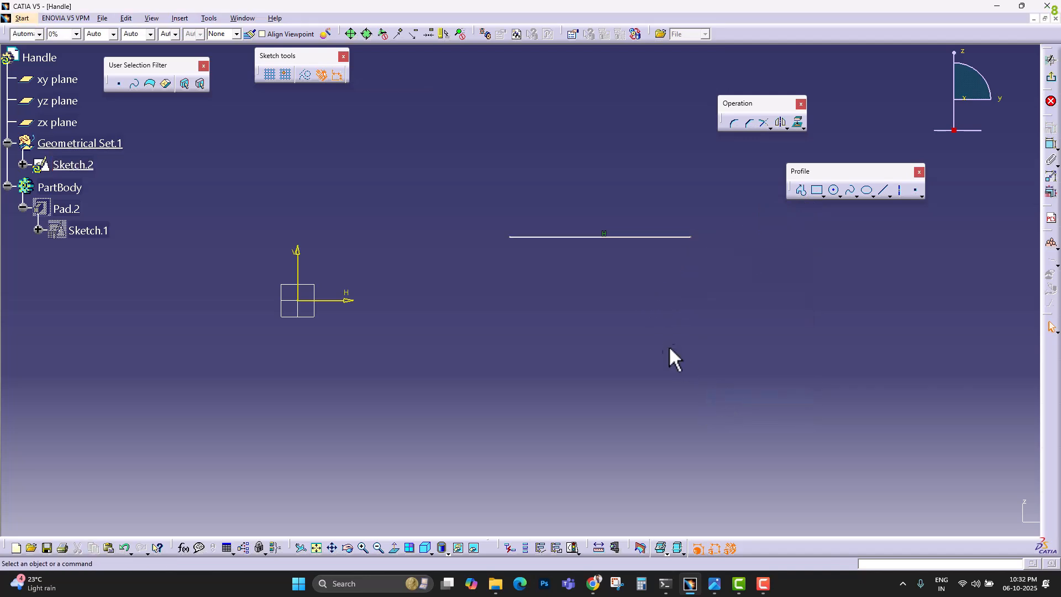
Step: Dimension the horizontal line's length and set it to 100 mm
{"action": "left_click", "coordinate": [1050, 145]}
{"action": "left_click", "coordinate": [580, 238]}
{"action": "left_click", "coordinate": [592, 194]}
{"action": "double_click", "coordinate": [580, 200]}
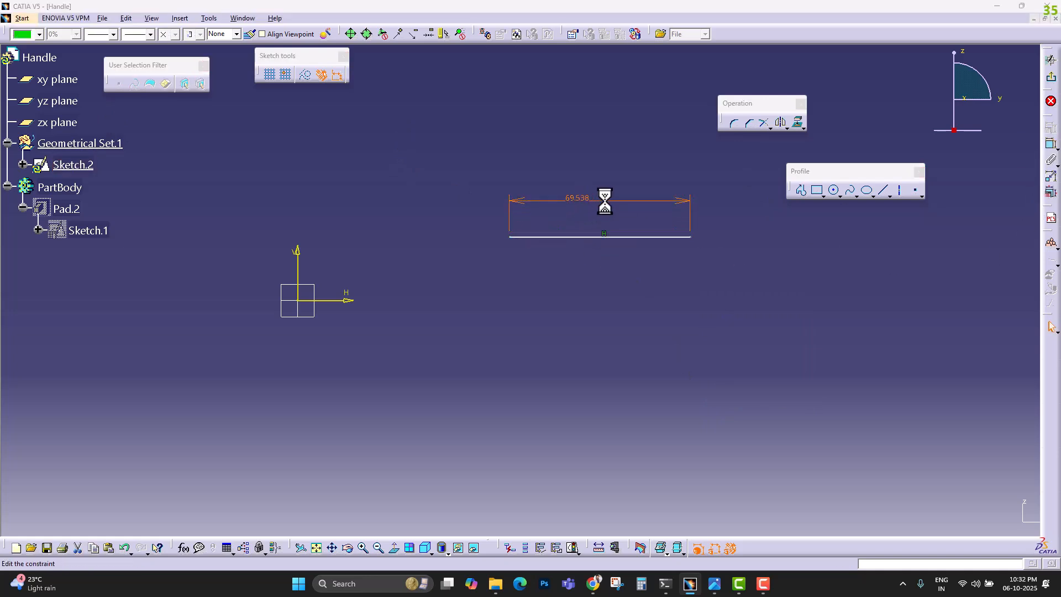
{"action": "type", "text": "100"}
{"action": "key", "text": "Return"}
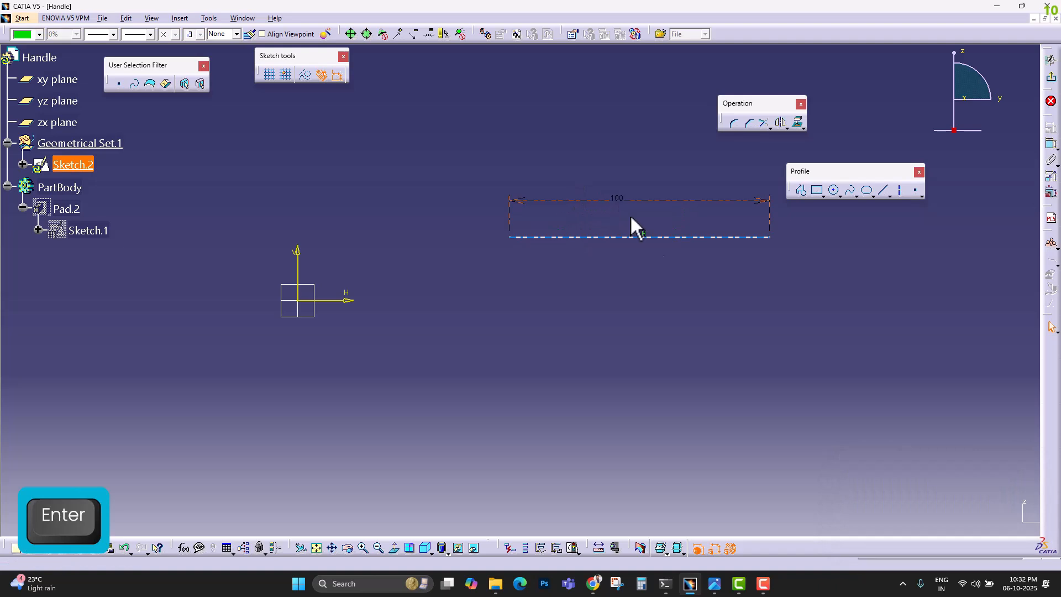
Step: Show the original profile sketch and make the line's start point coincident with the profile's matching upper corner
{"action": "left_click", "coordinate": [83, 231]}
{"action": "key", "text": "space"}
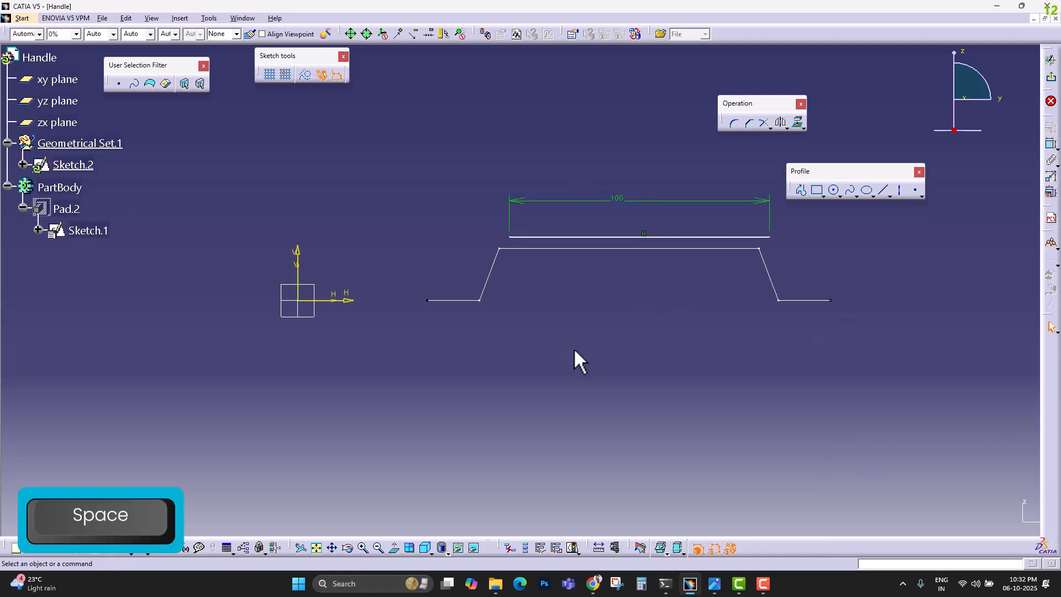
{"action": "left_click_drag", "start_coordinate": [573, 349], "coordinate": [606, 368]}
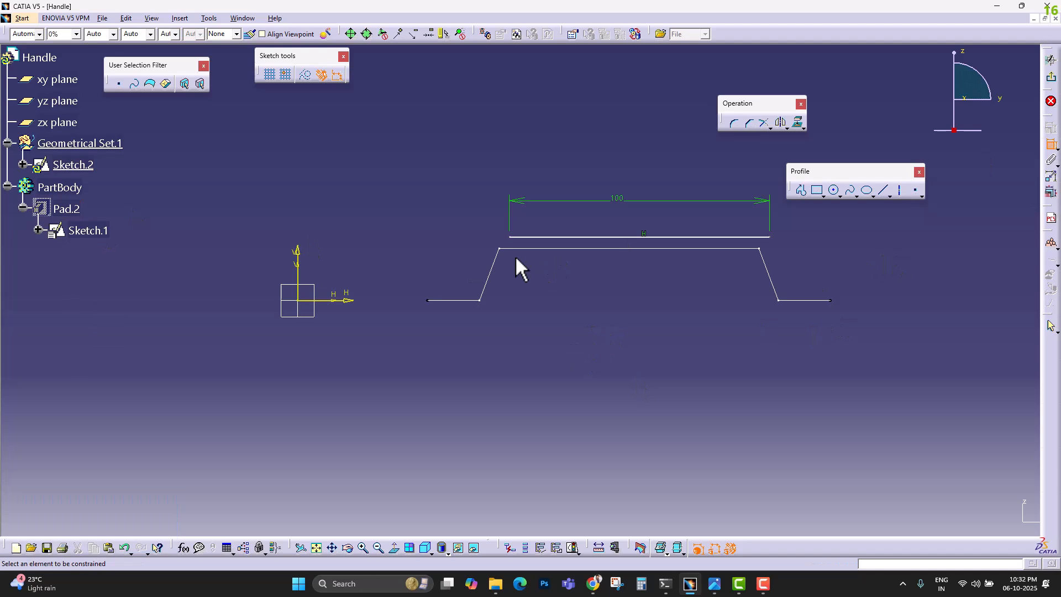
{"action": "left_click", "coordinate": [514, 237]}
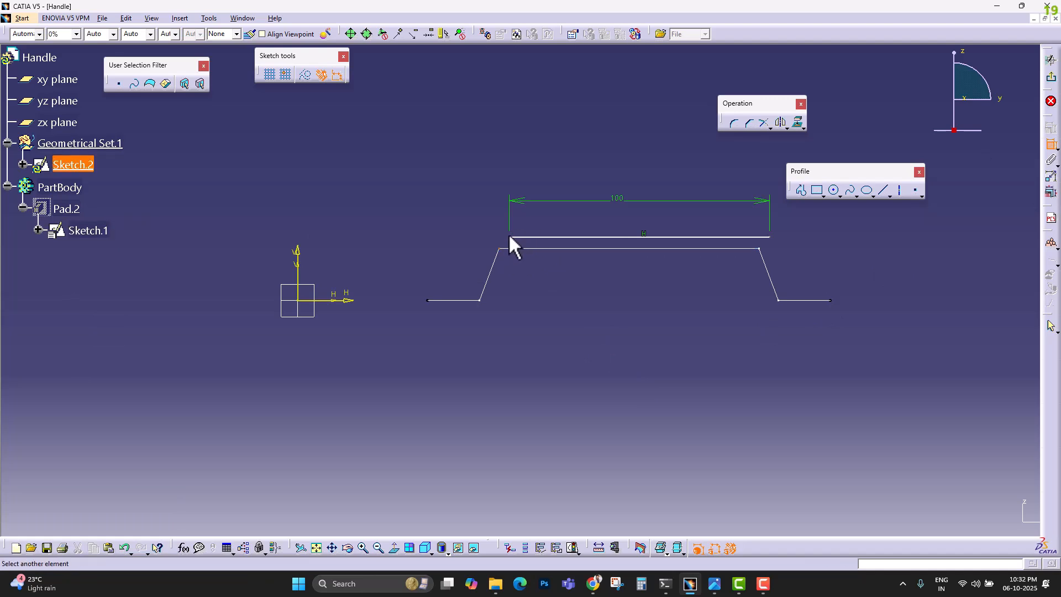
{"action": "right_click", "coordinate": [439, 228]}
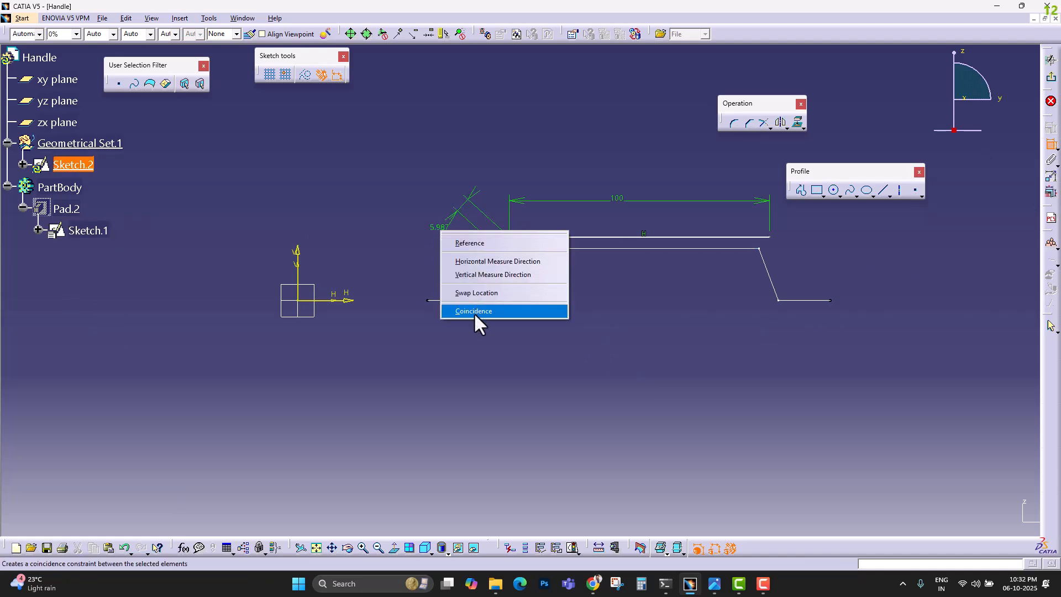
{"action": "left_click", "coordinate": [474, 312]}
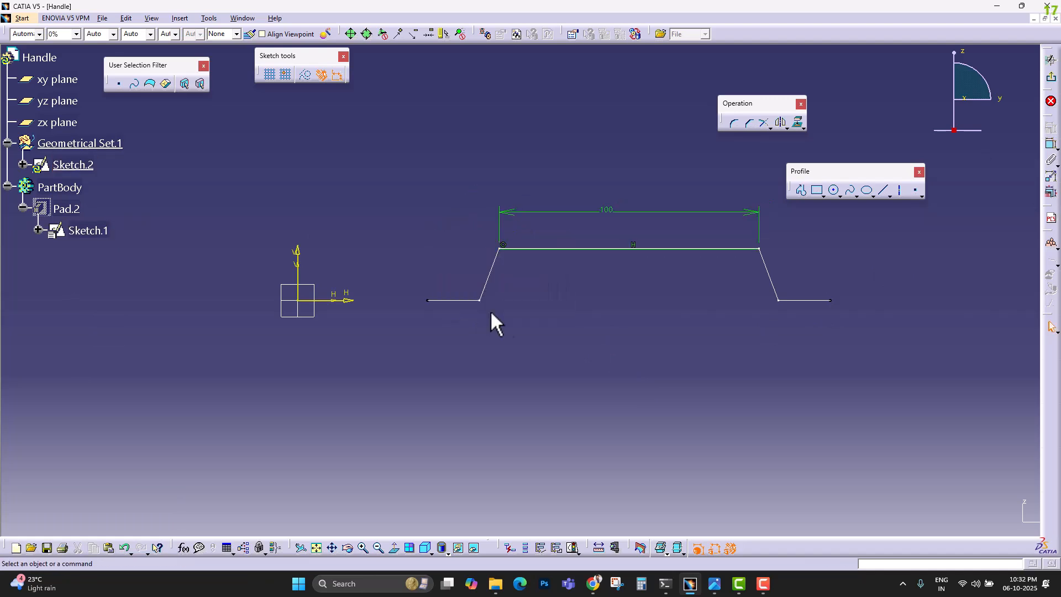
Step: Delete the coincidence constraint that ties the new line to the original profile sketch
{"action": "right_click", "coordinate": [503, 245]}
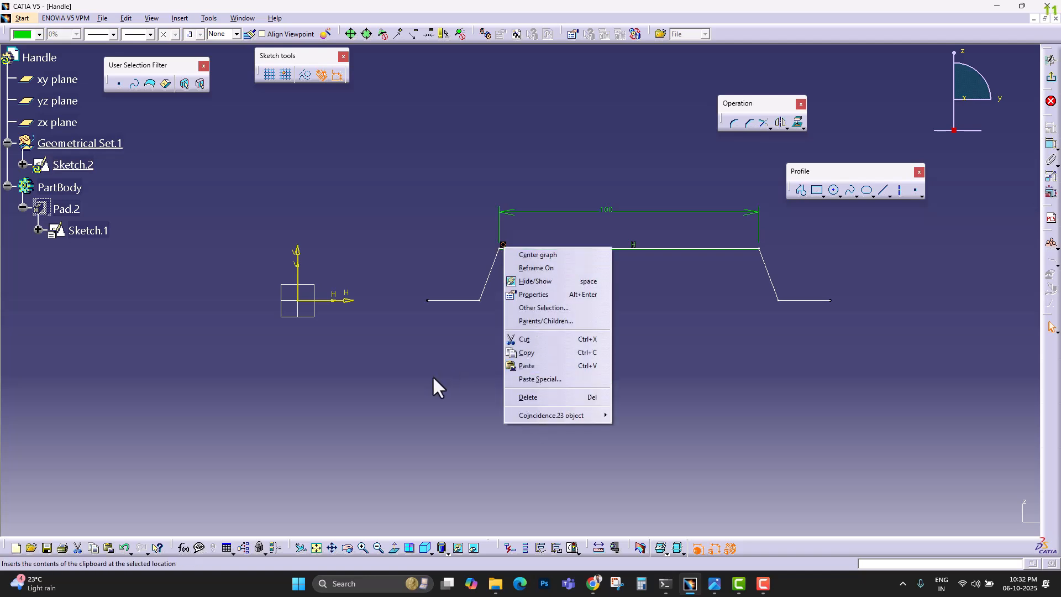
{"action": "double_click", "coordinate": [23, 240]}
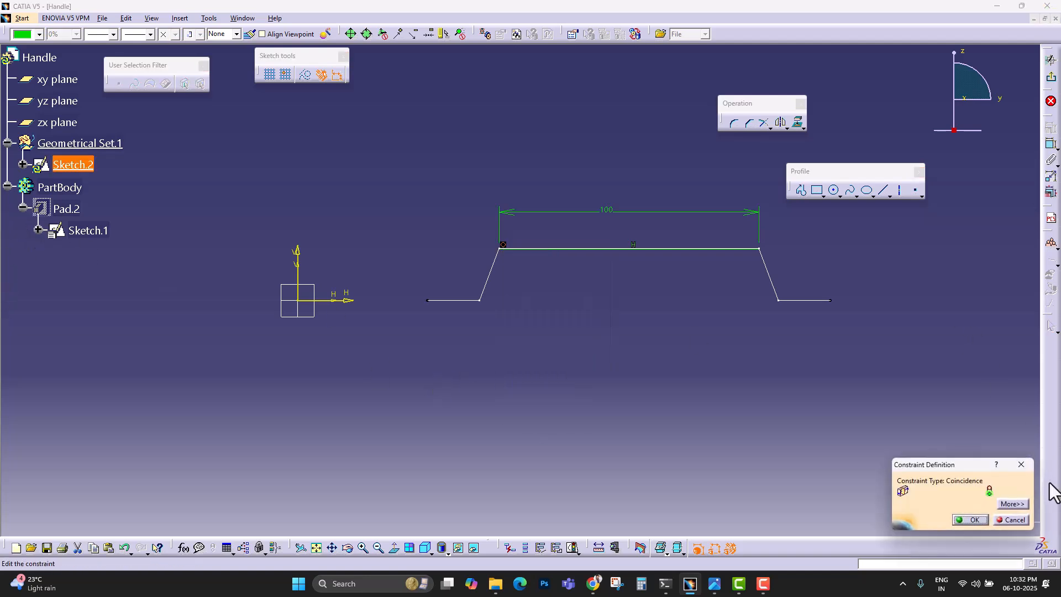
{"action": "left_click", "coordinate": [1021, 464]}
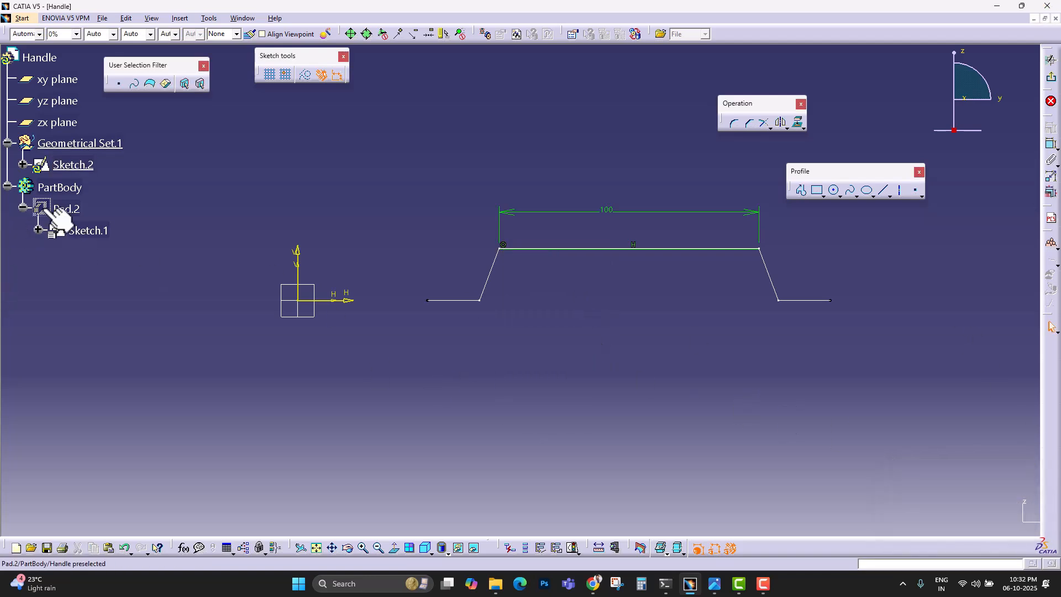
{"action": "left_click", "coordinate": [23, 164]}
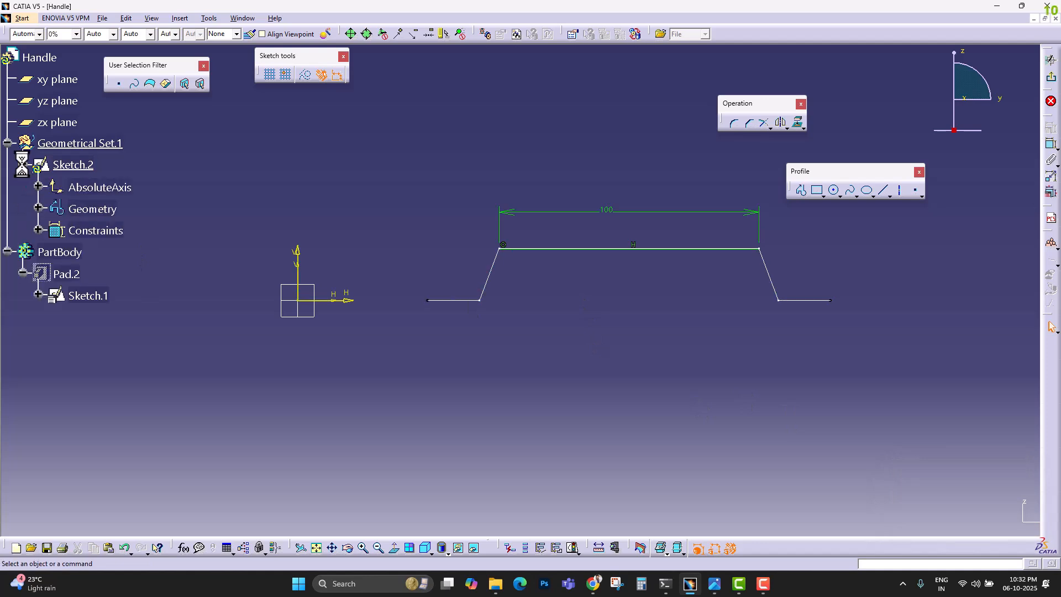
{"action": "left_click", "coordinate": [38, 230]}
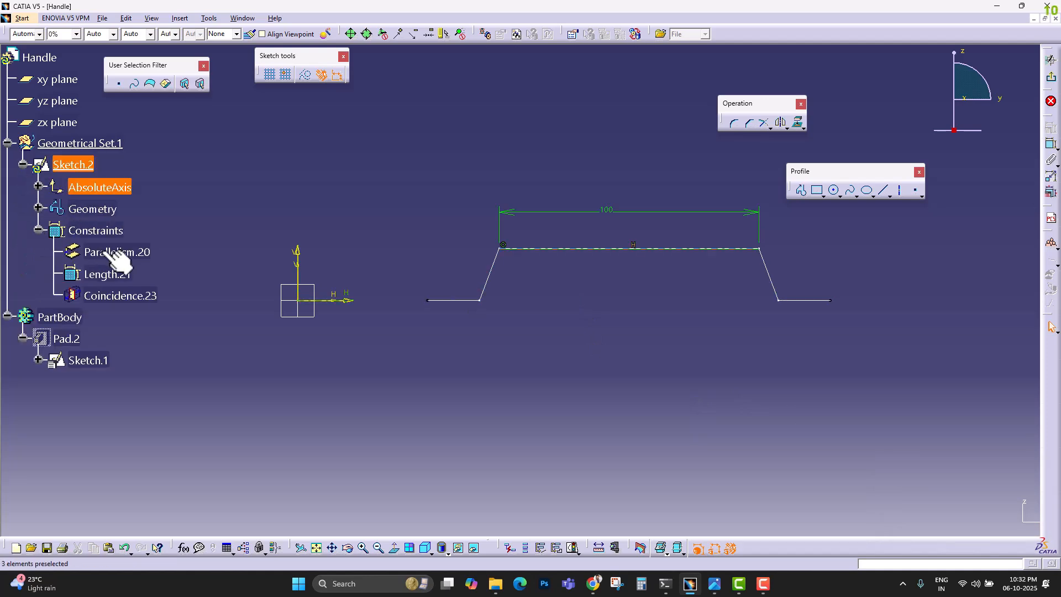
{"action": "right_click", "coordinate": [119, 297]}
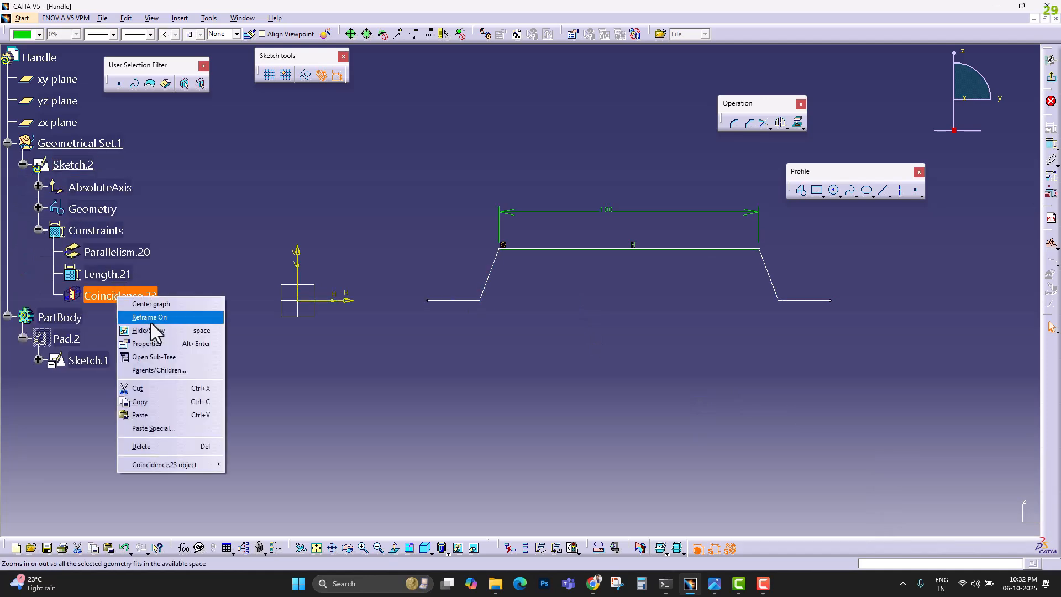
{"action": "left_click", "coordinate": [145, 444]}
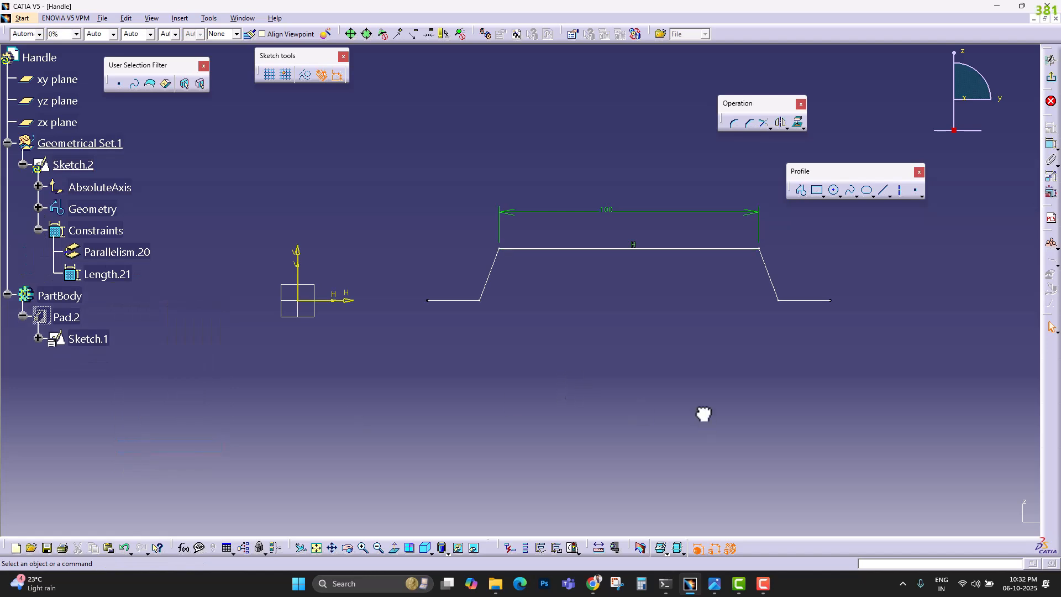
Step: Exit the line sketch and hide the original profile sketch under the pad
{"action": "left_click", "coordinate": [1050, 60]}
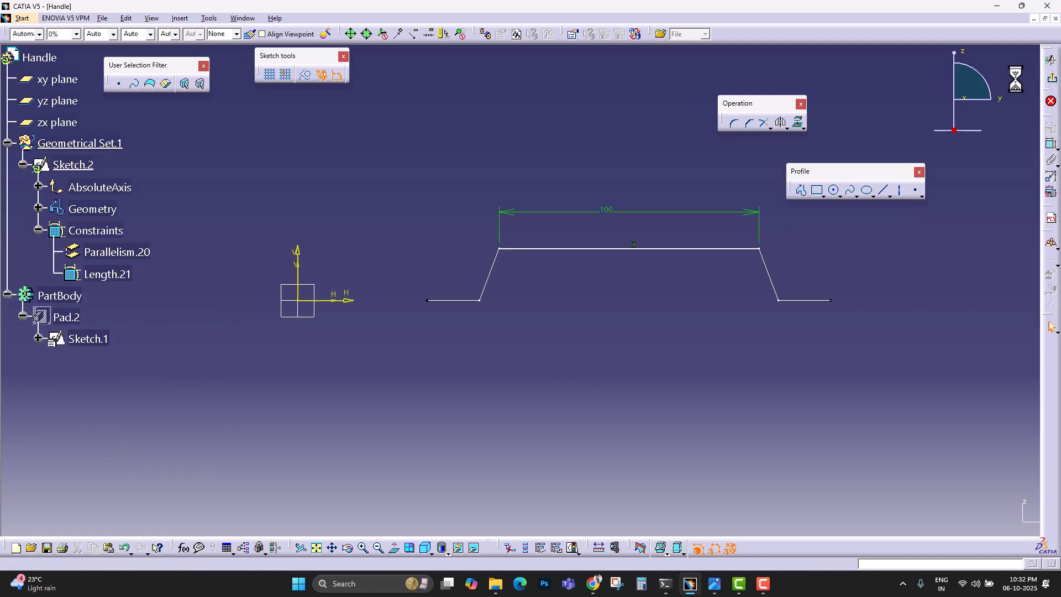
{"action": "mouse_move", "coordinate": [490, 267]}
{"action": "middle_mouse_down"}
{"action": "mouse_move", "coordinate": [499, 334]}
{"action": "mouse_move", "coordinate": [426, 422]}
{"action": "middle_mouse_up"}
{"action": "double_click", "coordinate": [83, 335]}
{"action": "key", "text": "space"}
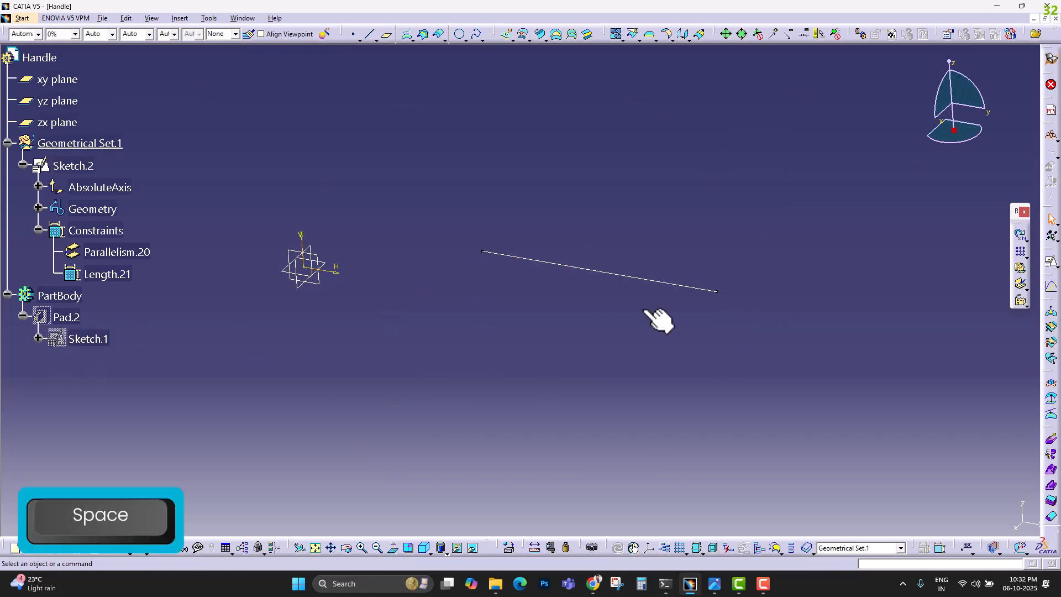
Step: Extrude the line sketch as a surface 20 mm along the yz plane's normal, and hide the line sketch
{"action": "left_click", "coordinate": [71, 168]}
{"action": "left_click", "coordinate": [682, 438]}
{"action": "middle_click_drag", "start_coordinate": [595, 380], "coordinate": [609, 362]}
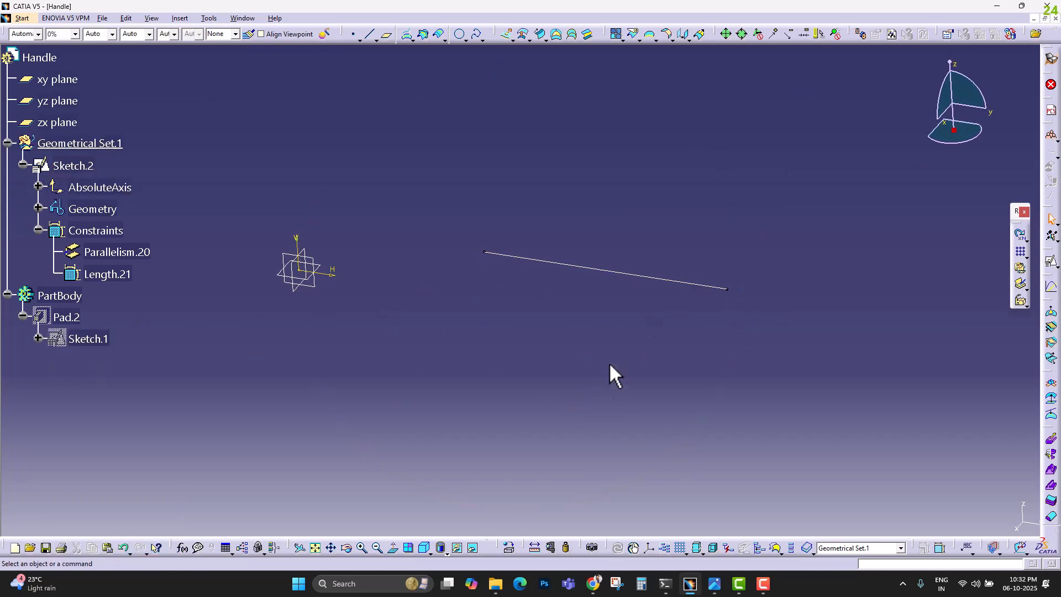
{"action": "left_click", "coordinate": [506, 34]}
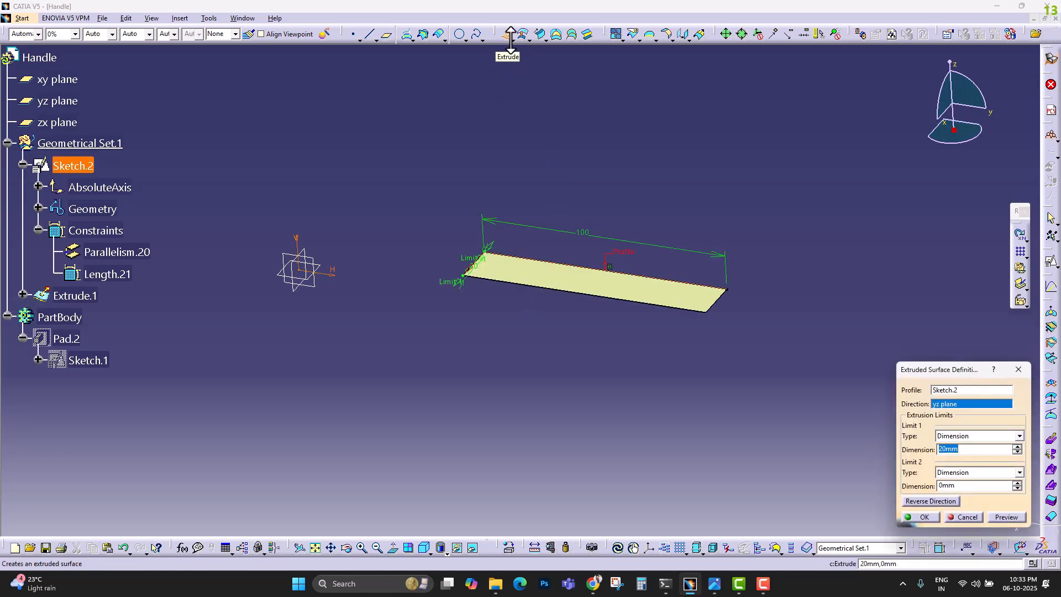
{"action": "middle_click_drag", "start_coordinate": [542, 329], "coordinate": [696, 354]}
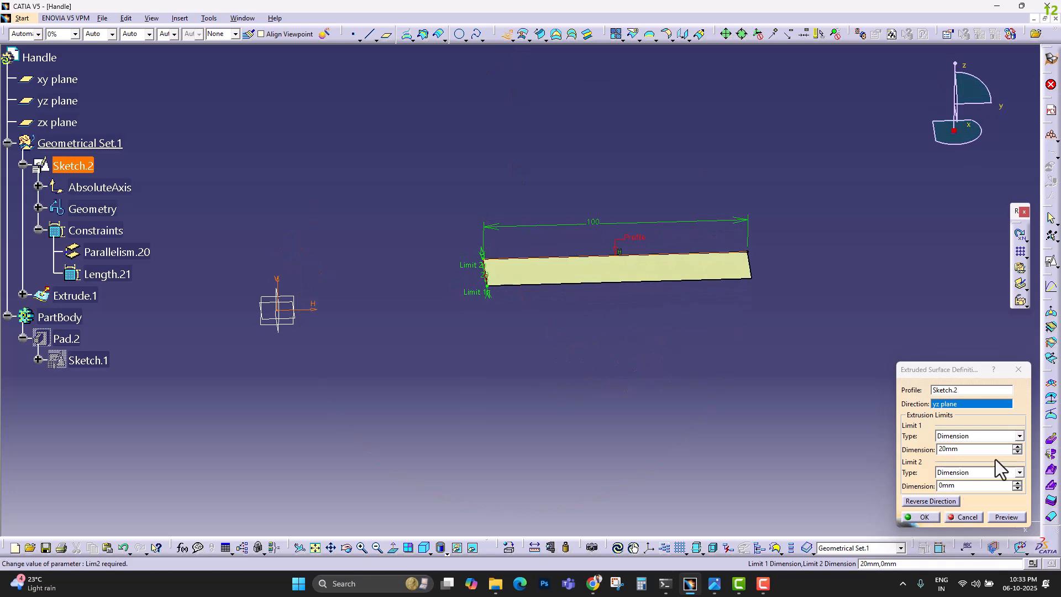
{"action": "left_click", "coordinate": [922, 517]}
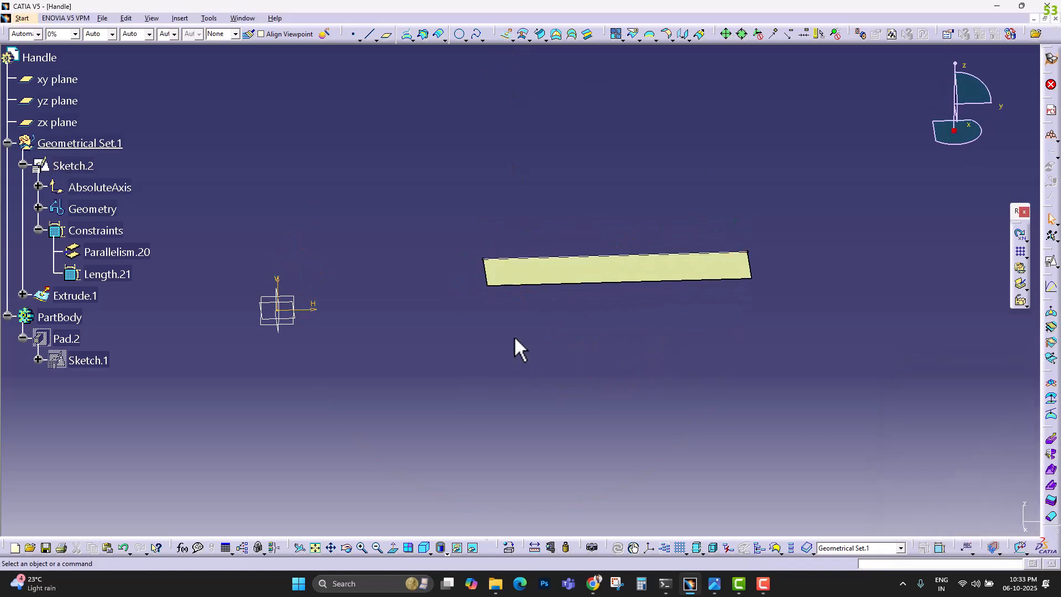
{"action": "double_click", "coordinate": [524, 271]}
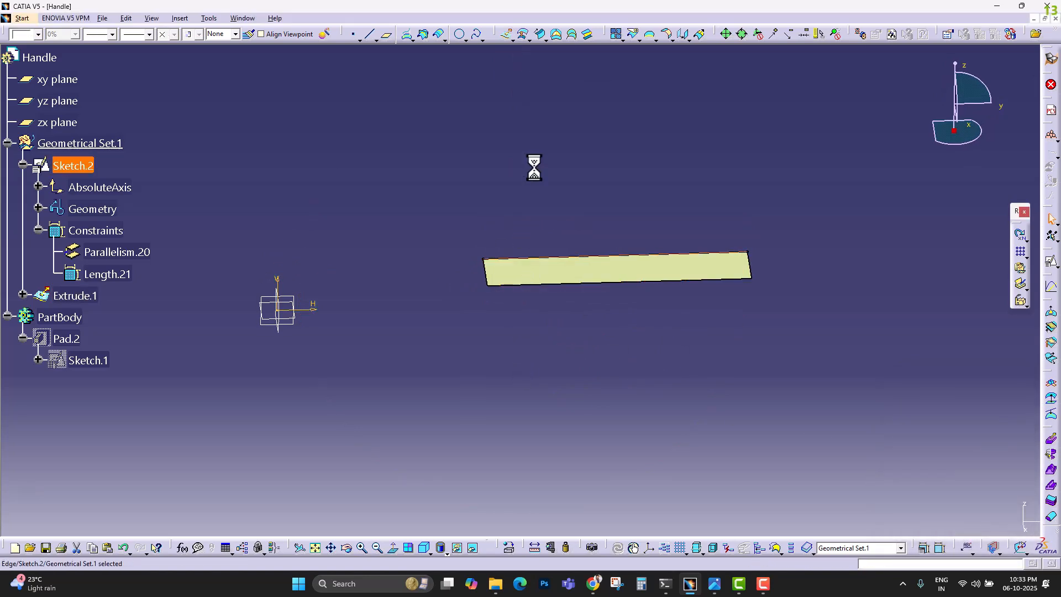
{"action": "key", "text": "space"}
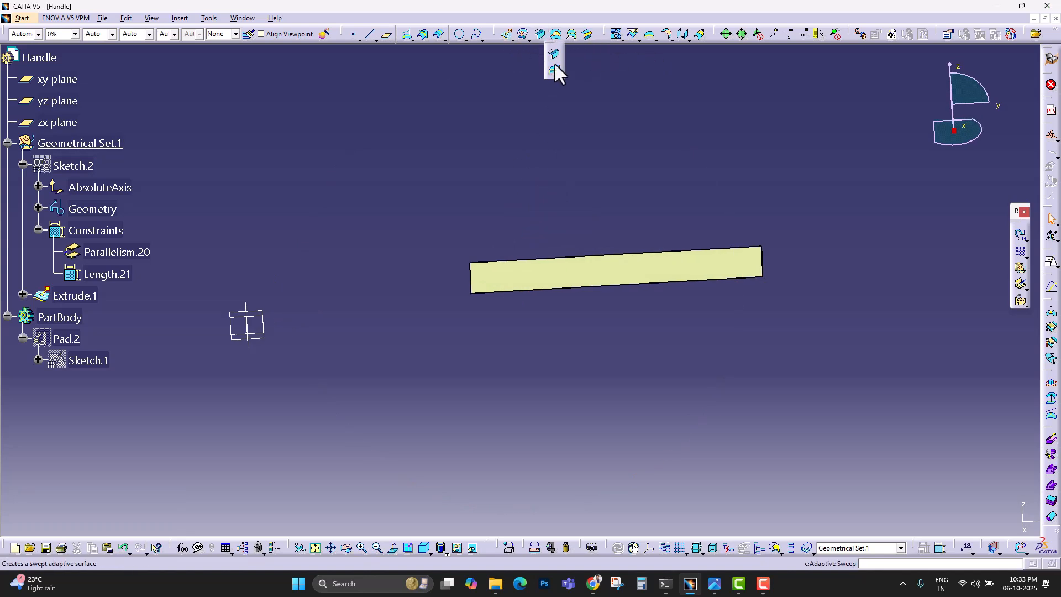
Step: Start a line-profile sweep with draft direction, using the extruded surface's end edge as guide curve and the extruded surface as draft direction
{"action": "left_click", "coordinate": [541, 35]}
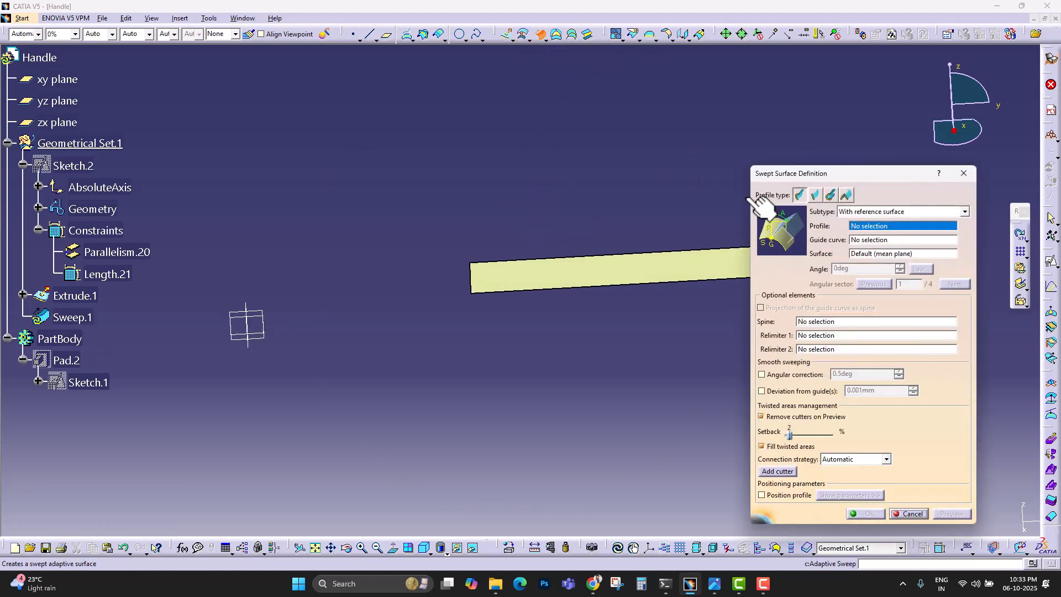
{"action": "left_click", "coordinate": [816, 195]}
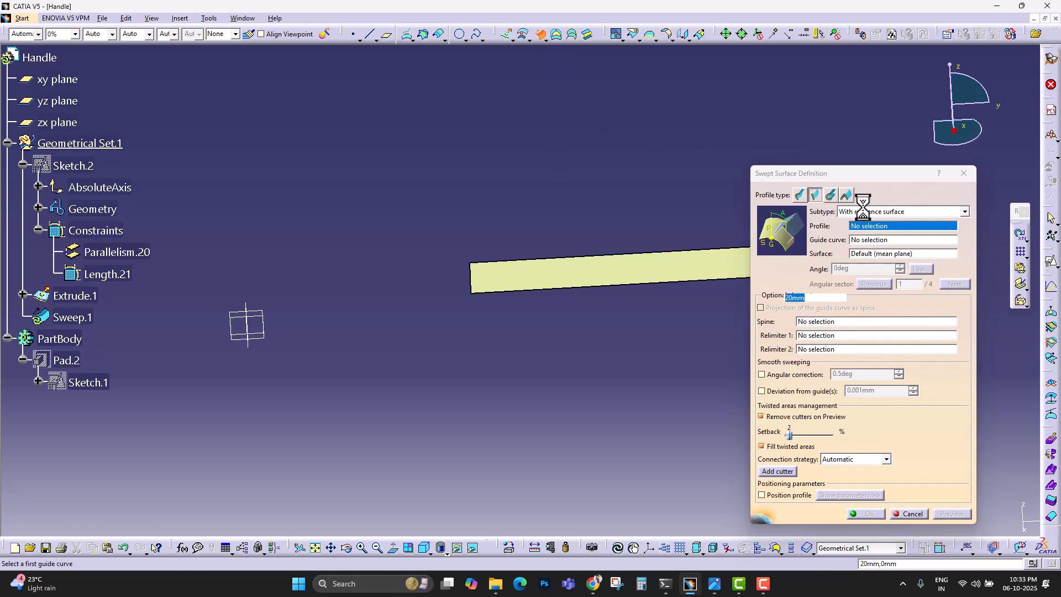
{"action": "left_click", "coordinate": [918, 212]}
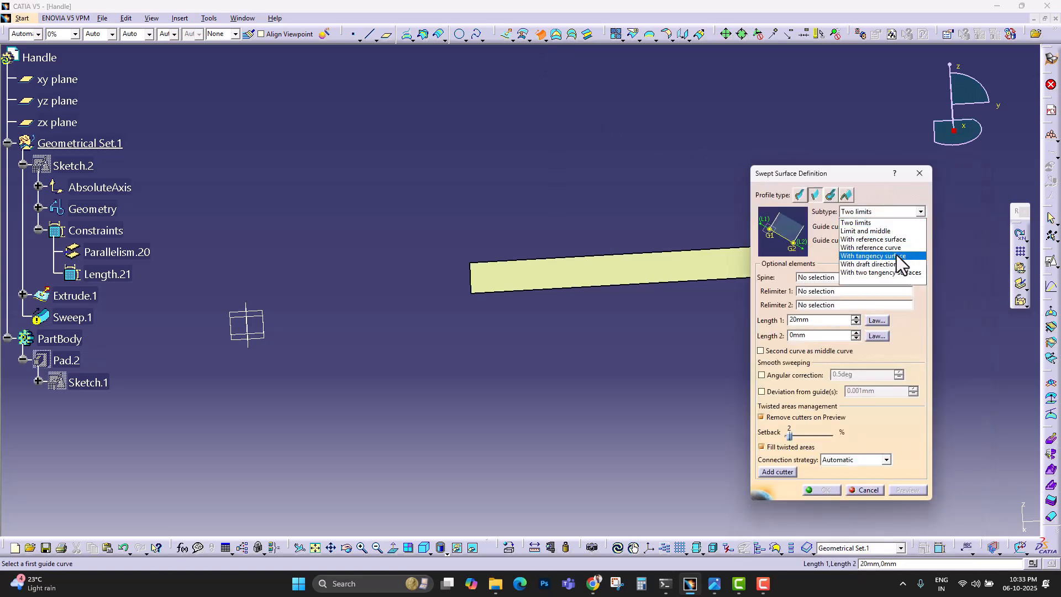
{"action": "left_click", "coordinate": [863, 266]}
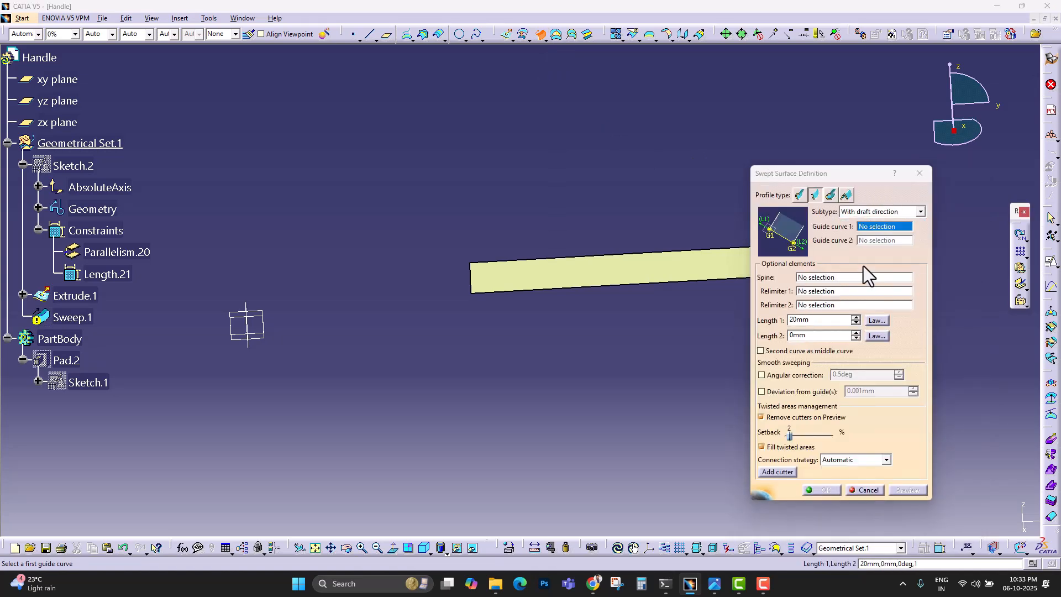
{"action": "middle_click_drag", "start_coordinate": [505, 344], "coordinate": [188, 368]}
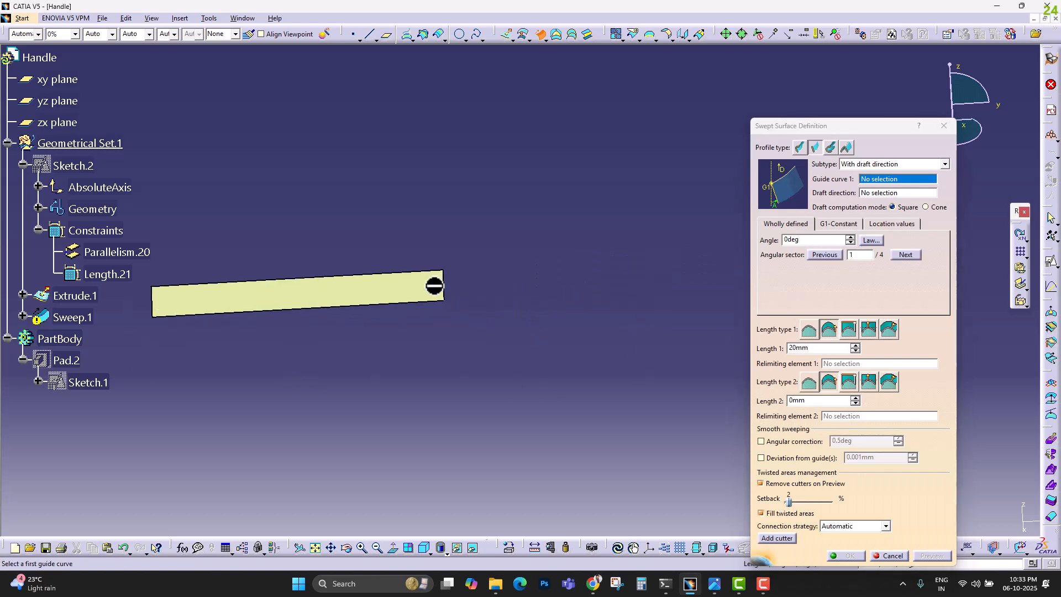
{"action": "left_click", "coordinate": [443, 285]}
{"action": "middle_click_drag", "start_coordinate": [462, 300], "coordinate": [480, 277]}
{"action": "left_click", "coordinate": [484, 269]}
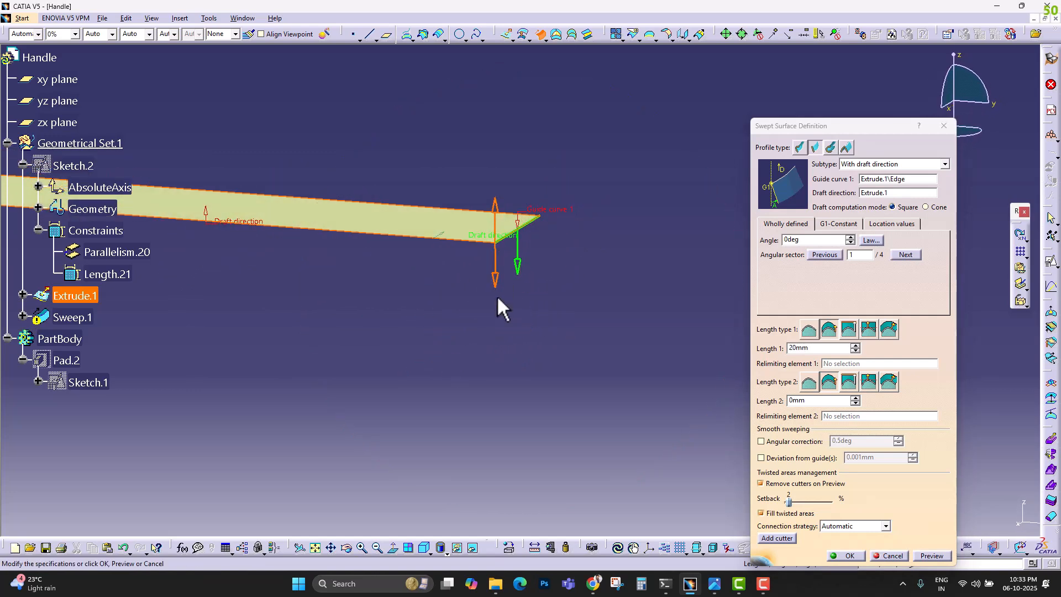
Step: Set the sweep's draft angle to 20 deg and choose the angular sector pointing down and outward from the extruded surface
{"action": "left_click", "coordinate": [849, 237]}
{"action": "left_click", "coordinate": [852, 238]}
{"action": "middle_click_drag", "start_coordinate": [327, 305], "coordinate": [387, 222]}
{"action": "left_click", "coordinate": [270, 33]}
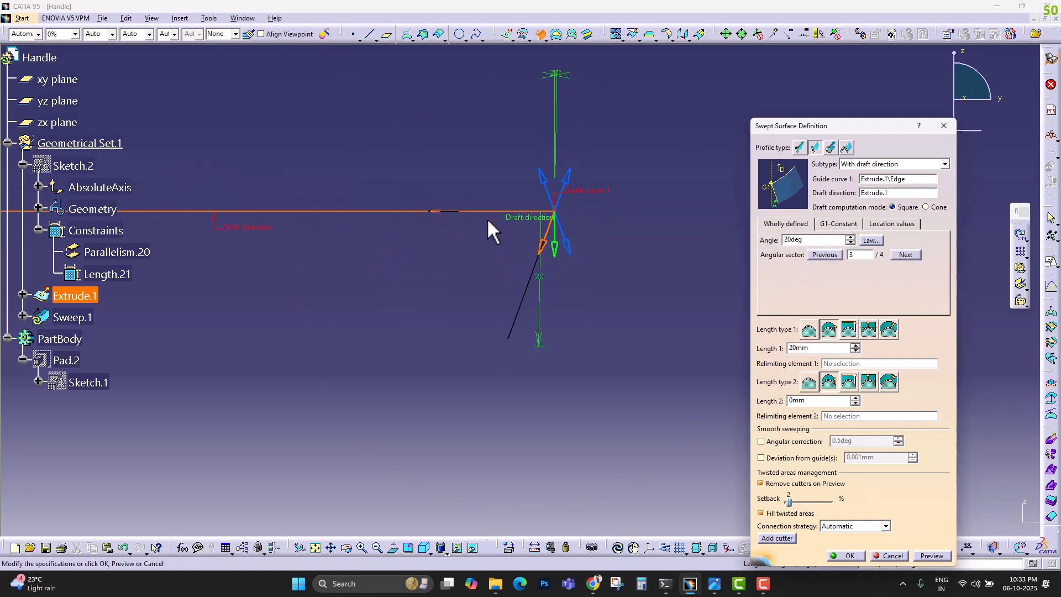
{"action": "left_click", "coordinate": [569, 247]}
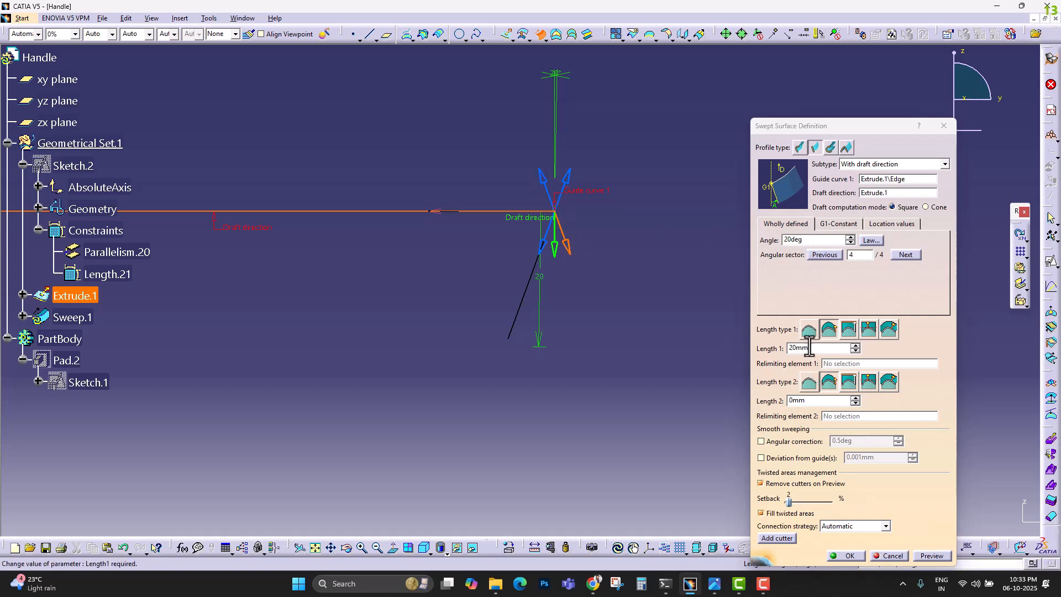
Step: Set the sweep's first length to 10 mm and create the swept surface
{"action": "left_click_drag", "start_coordinate": [809, 347], "coordinate": [777, 351]}
{"action": "type", "text": "0"}
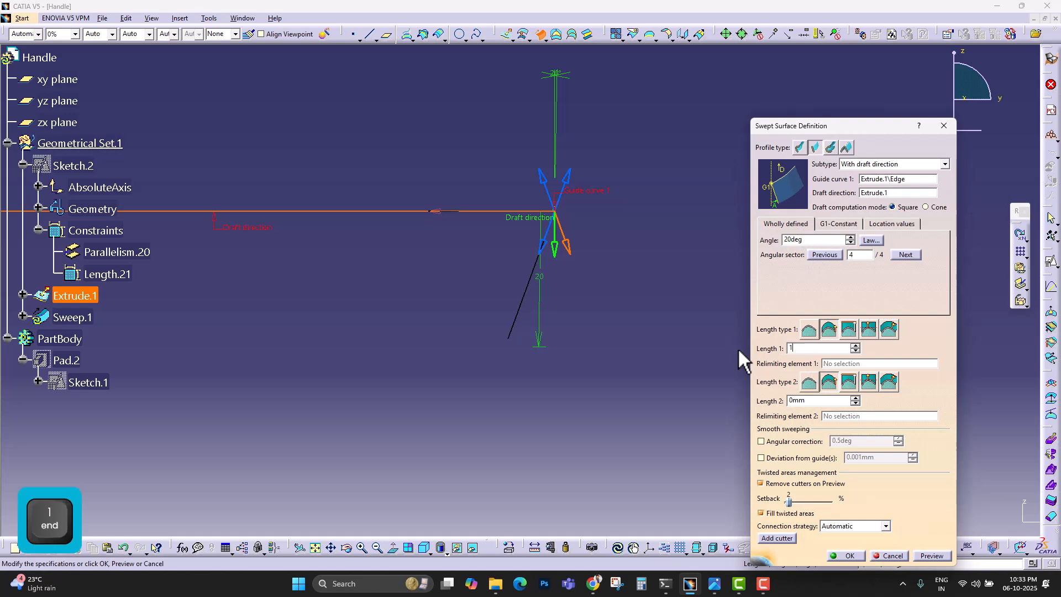
{"action": "key", "text": "Return"}
{"action": "middle_click_drag", "start_coordinate": [563, 192], "coordinate": [519, 308]}
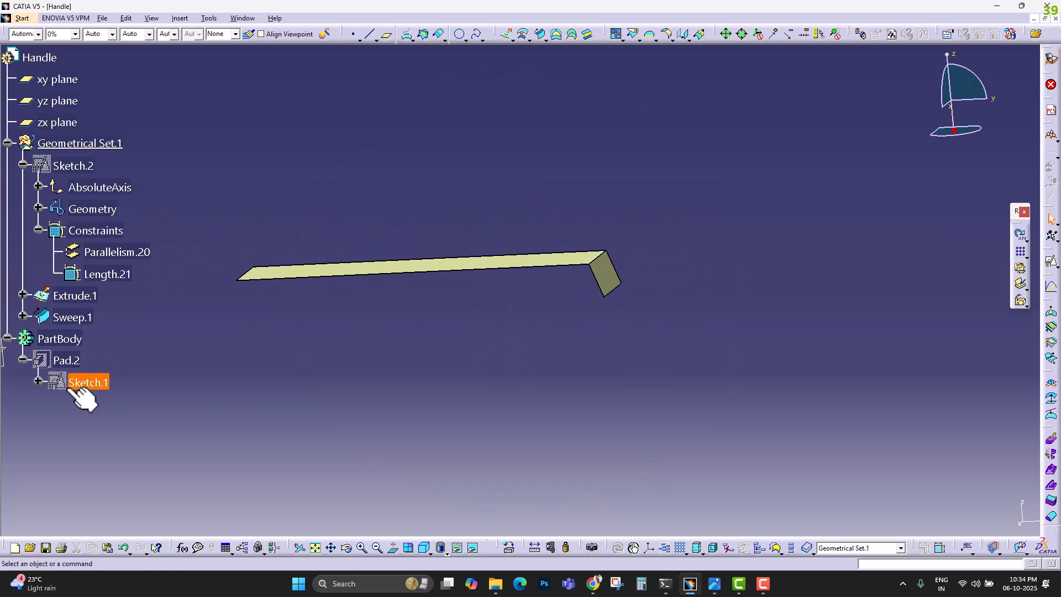
Step: Show the original profile sketch under the pad and change the swept leg's first length to 20 mm
{"action": "left_click", "coordinate": [85, 382]}
{"action": "key", "text": "space"}
{"action": "mouse_move", "coordinate": [574, 341]}
{"action": "middle_mouse_down"}
{"action": "mouse_move", "coordinate": [471, 322]}
{"action": "mouse_move", "coordinate": [481, 283]}
{"action": "middle_mouse_up"}
{"action": "double_click", "coordinate": [511, 278]}
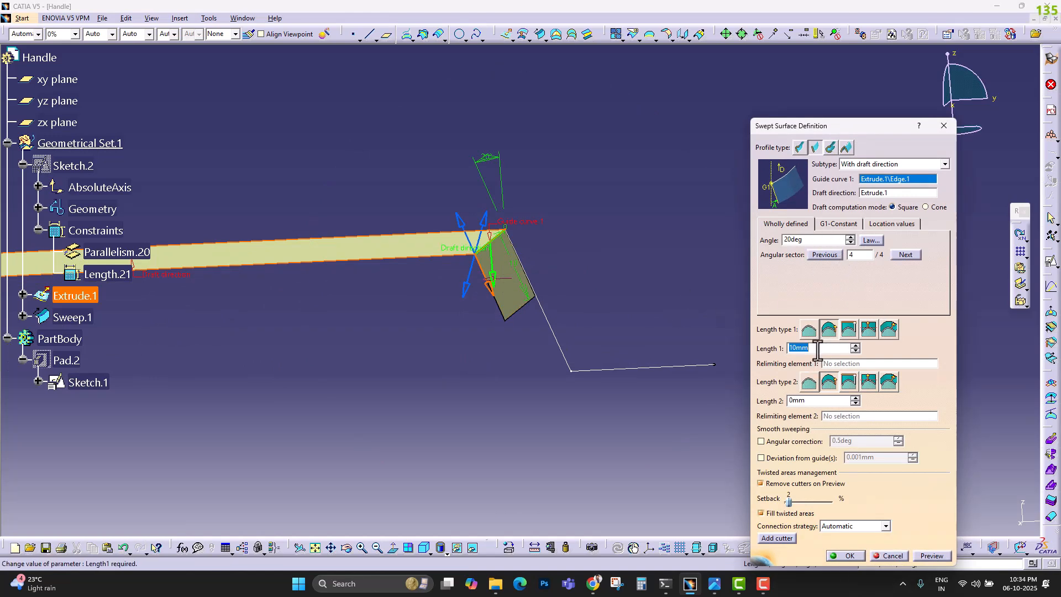
{"action": "left_click_drag", "start_coordinate": [817, 349], "coordinate": [771, 356]}
{"action": "type", "text": "20"}
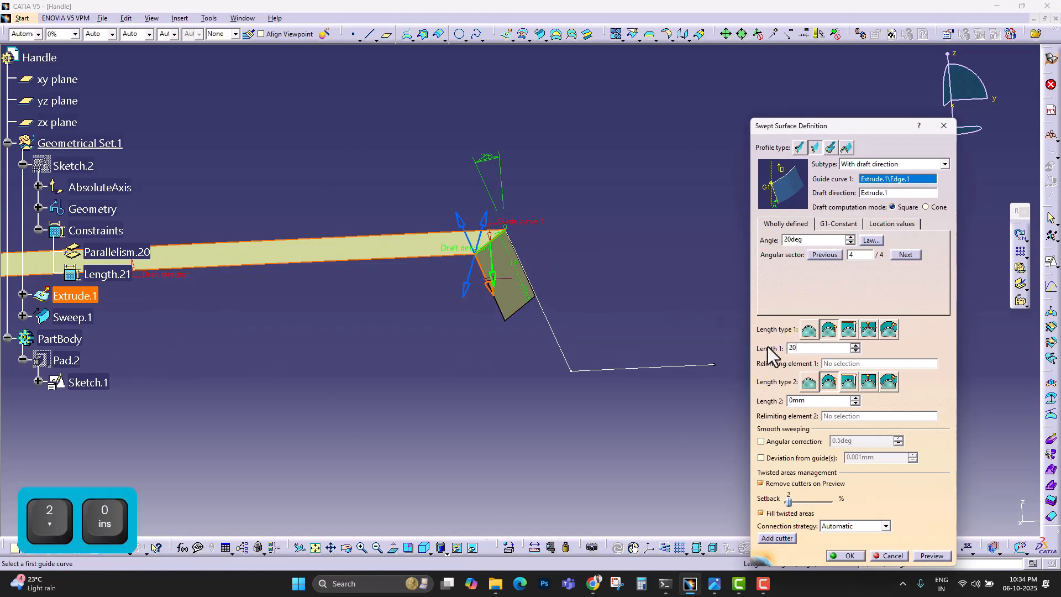
{"action": "key", "text": "Return"}
Step: Reopen the swept leg's definition and check its shape against the original profile sketch
{"action": "double_click", "coordinate": [533, 358]}
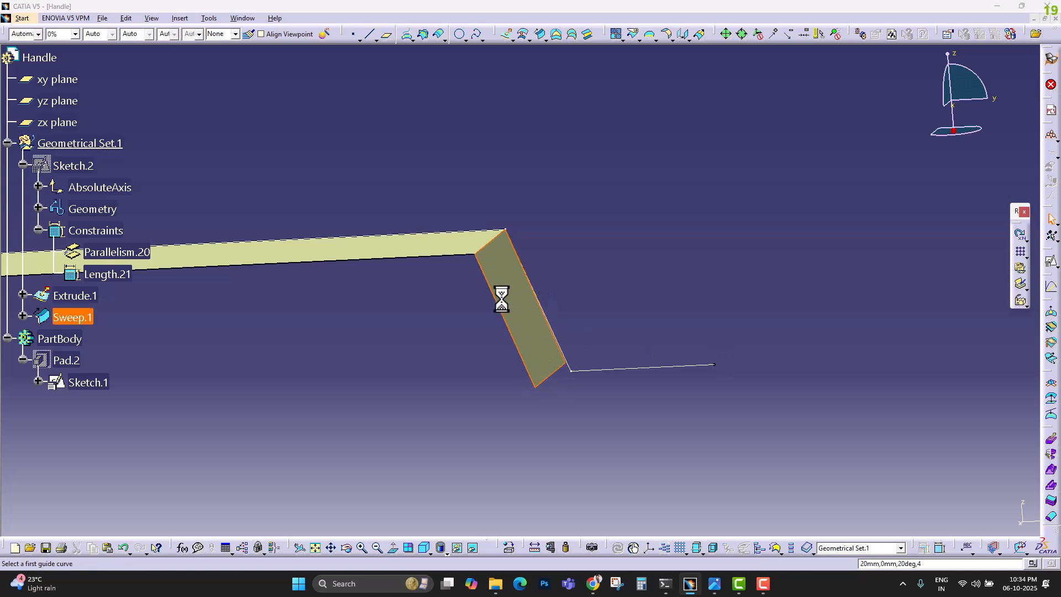
{"action": "middle_click_drag", "start_coordinate": [525, 284], "coordinate": [492, 346]}
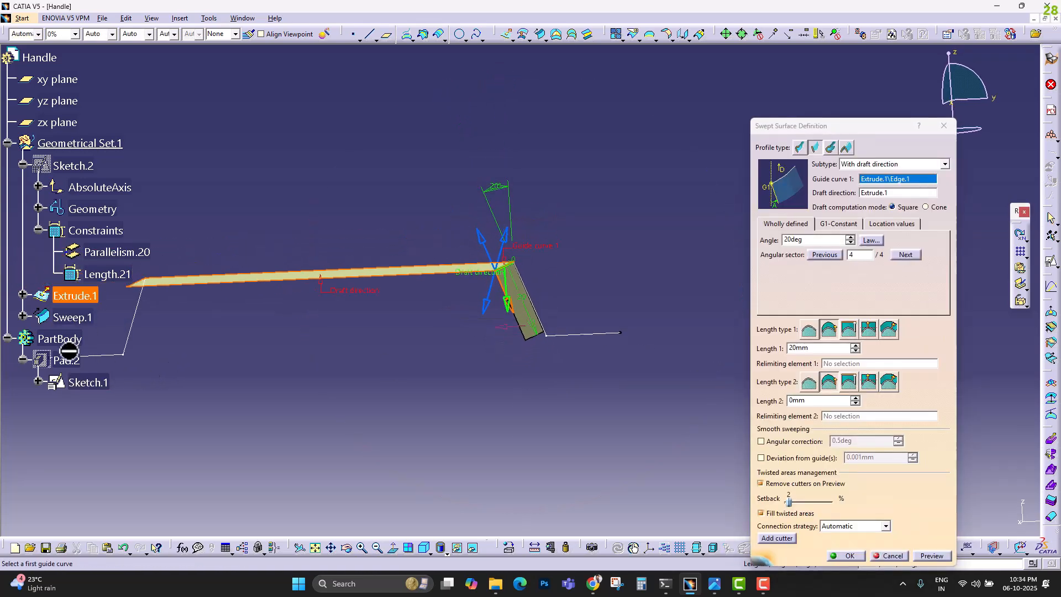
{"action": "left_click", "coordinate": [78, 381]}
{"action": "middle_click_drag", "start_coordinate": [546, 300], "coordinate": [550, 323]}
{"action": "left_click", "coordinate": [847, 555]}
{"action": "middle_click_drag", "start_coordinate": [630, 292], "coordinate": [608, 376]}
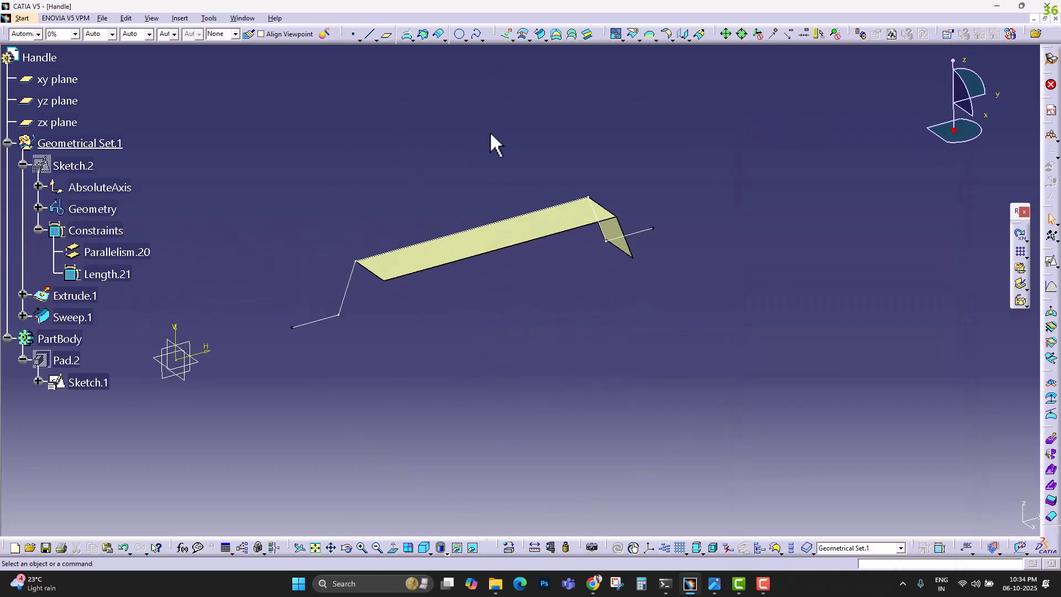
Step: Sweep the extruded surface's opposite end edge 20 mm at a 20 deg draft angle, using the sector that follows the profile sketch's leg
{"action": "left_click", "coordinate": [540, 34]}
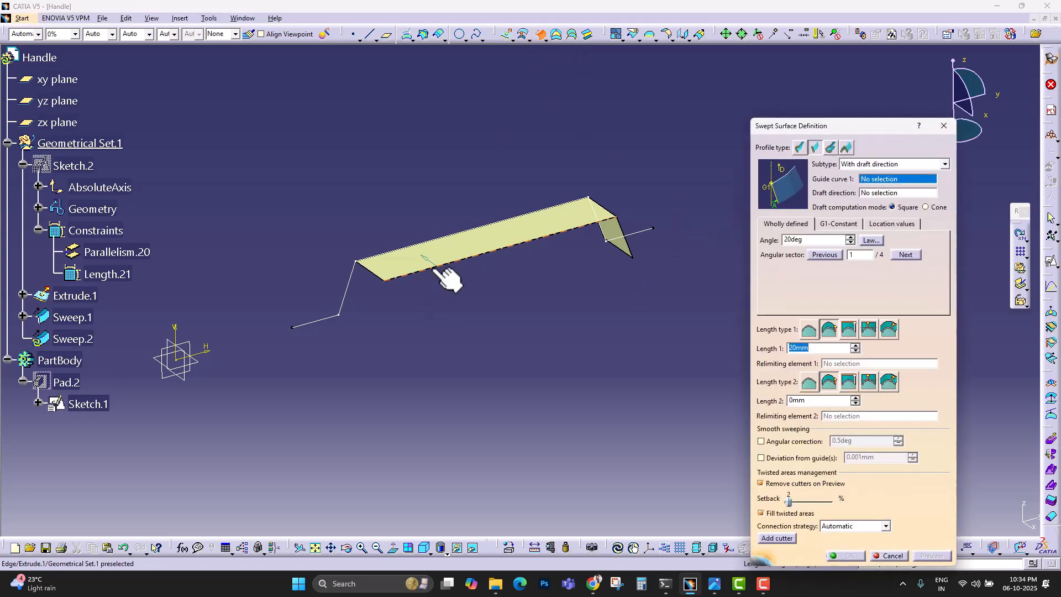
{"action": "left_click", "coordinate": [438, 241]}
{"action": "left_click", "coordinate": [433, 255]}
{"action": "middle_click_drag", "start_coordinate": [388, 333], "coordinate": [321, 281]}
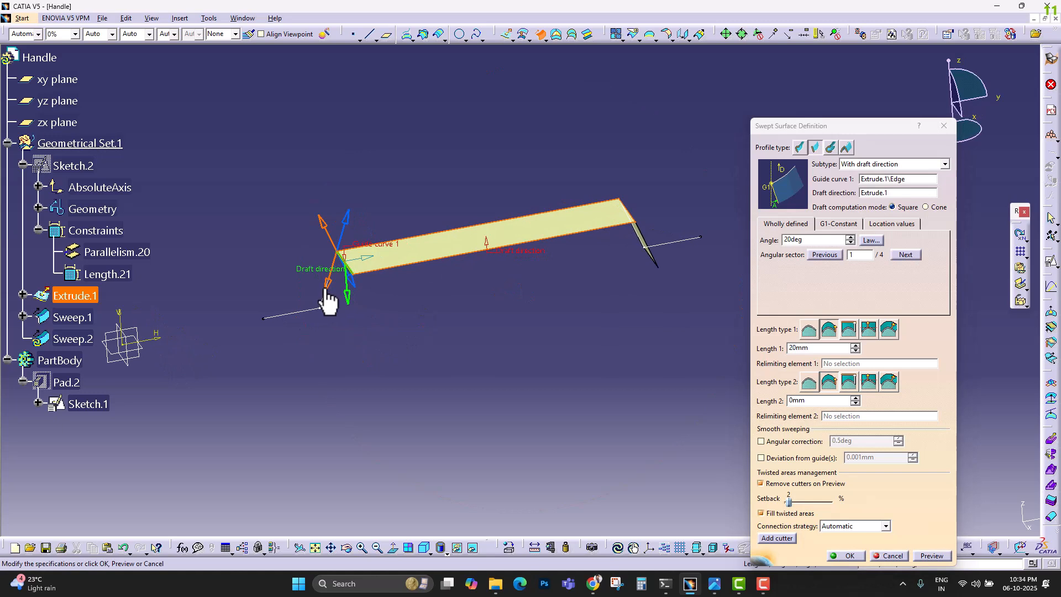
{"action": "left_click", "coordinate": [848, 556]}
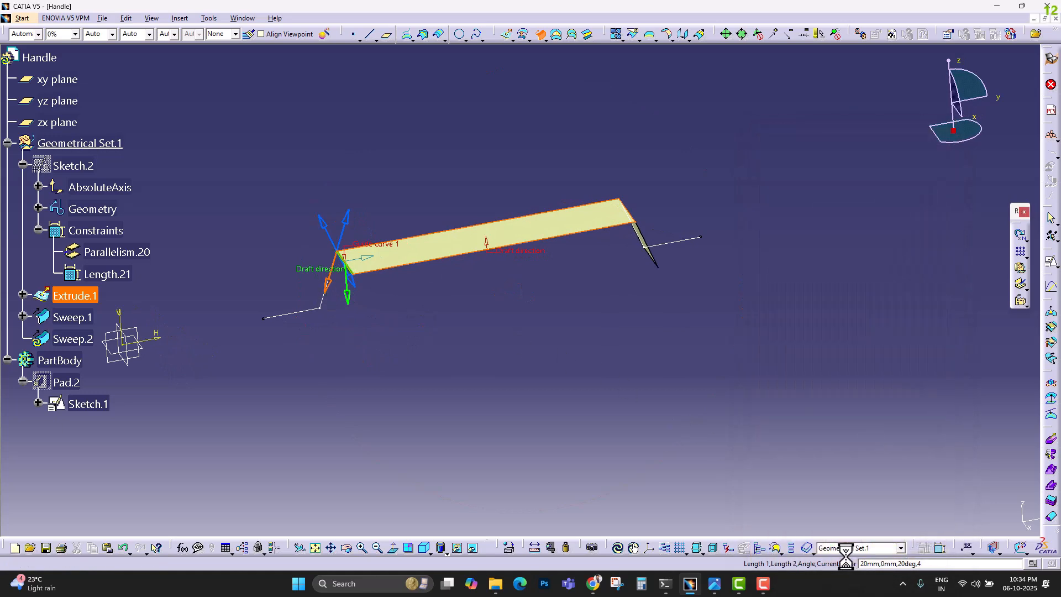
{"action": "middle_click_drag", "start_coordinate": [497, 385], "coordinate": [500, 163]}
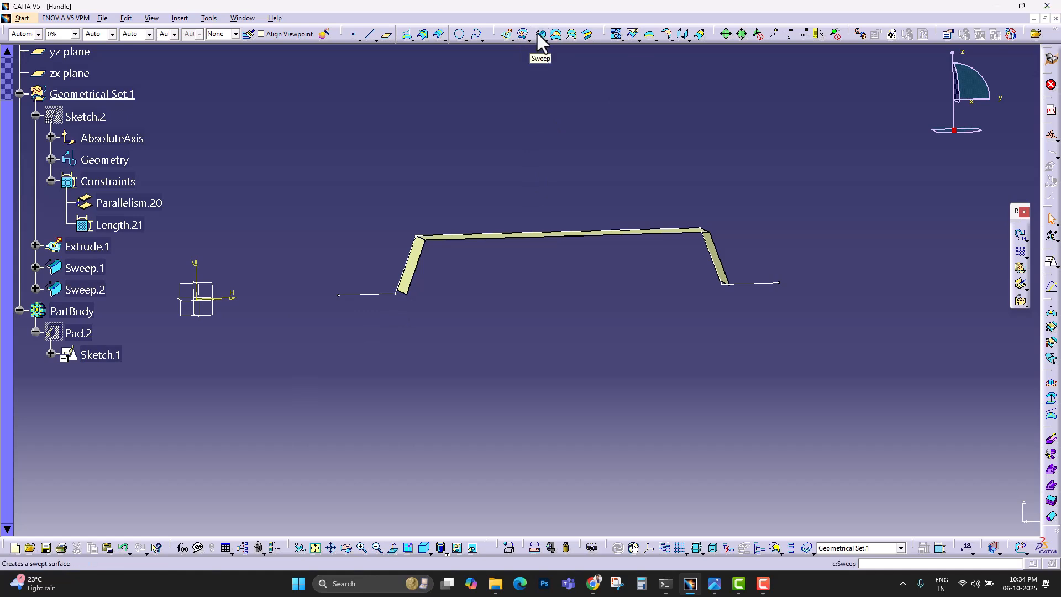
Step: Extrude the second swept leg's lower edge 20 mm along the Y component, reversed to point outward, to form the first foot
{"action": "left_click", "coordinate": [505, 34]}
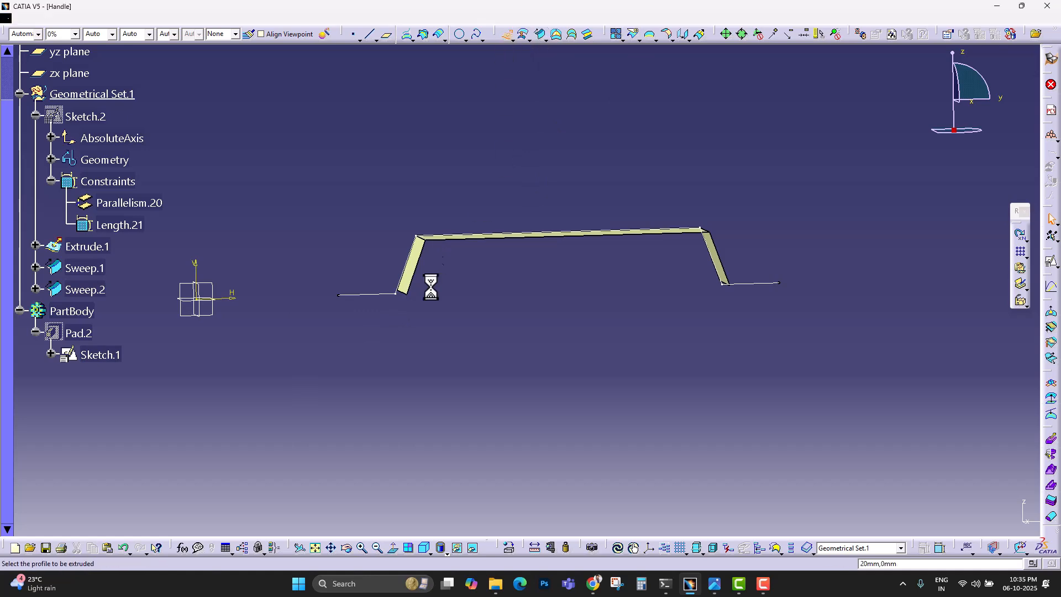
{"action": "left_click", "coordinate": [403, 290]}
{"action": "middle_click_drag", "start_coordinate": [492, 306], "coordinate": [264, 303]}
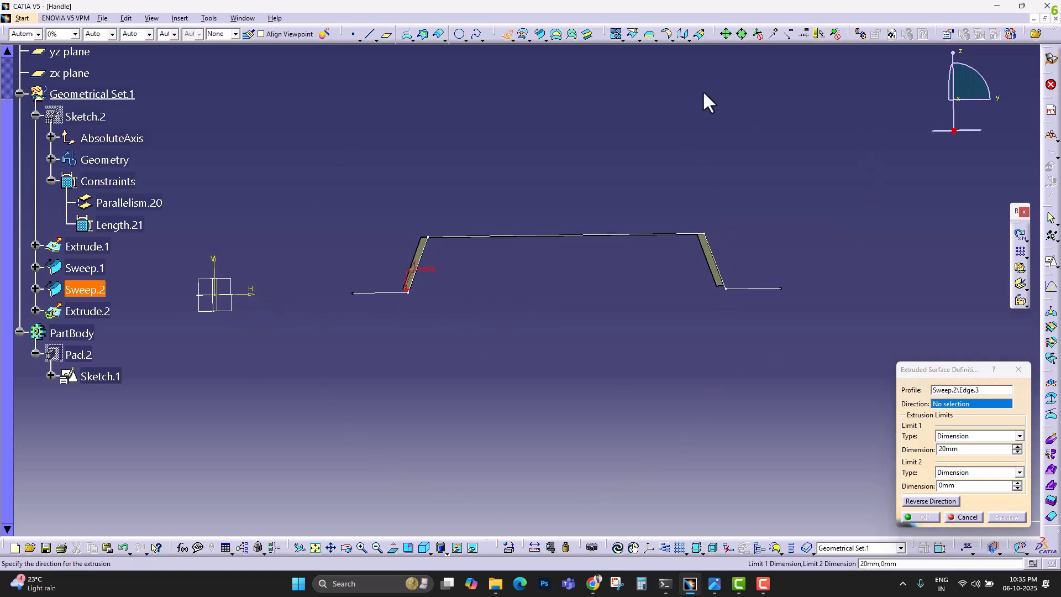
{"action": "right_click", "coordinate": [934, 405]}
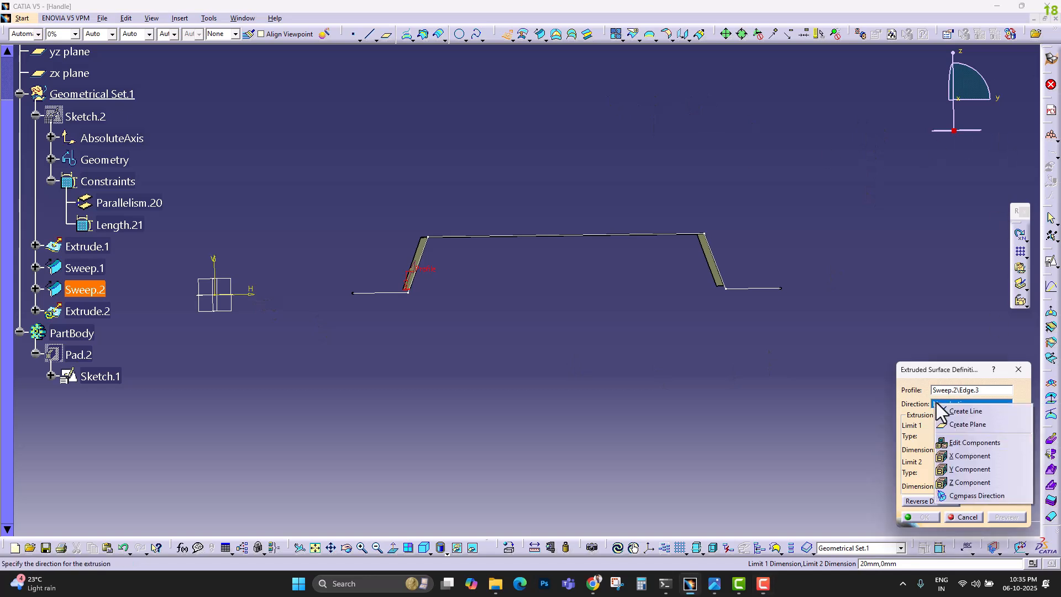
{"action": "left_click", "coordinate": [957, 470]}
{"action": "middle_click_drag", "start_coordinate": [456, 312], "coordinate": [514, 351]}
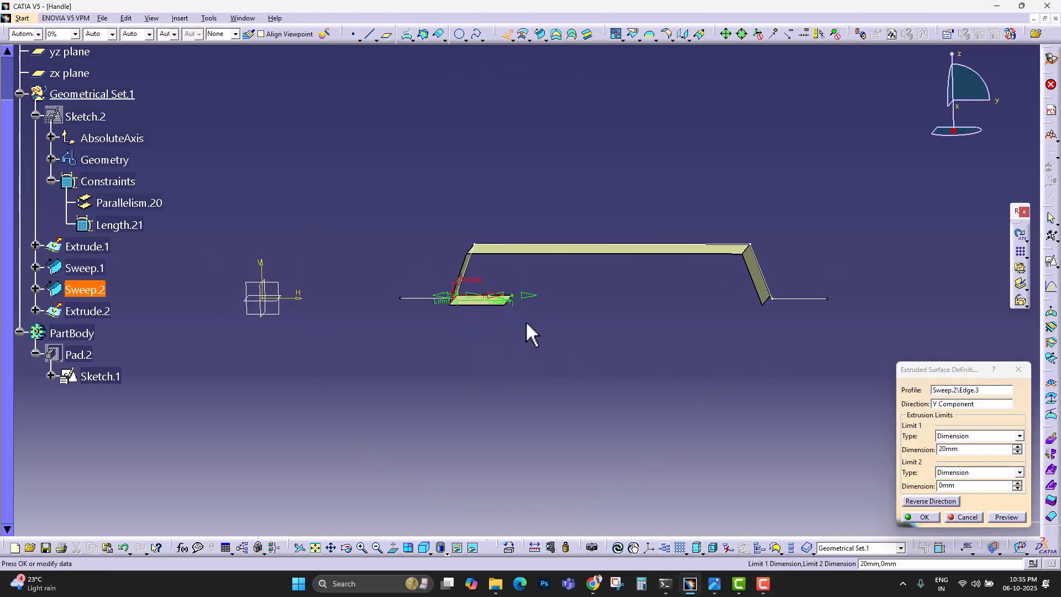
{"action": "left_click", "coordinate": [922, 501]}
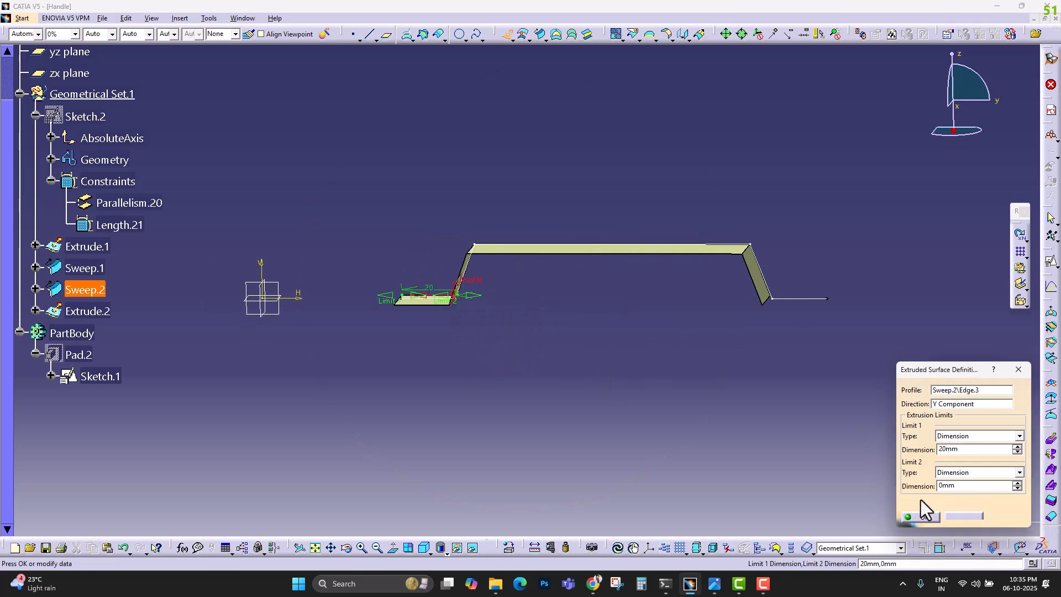
{"action": "left_click", "coordinate": [919, 517]}
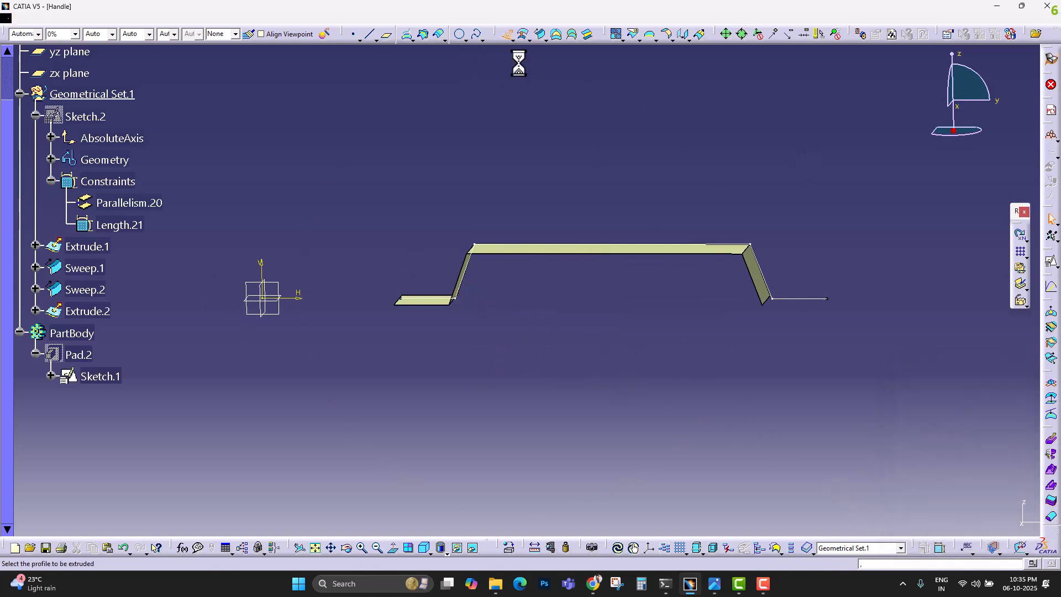
Step: Extrude the first swept leg's lower edge 20 mm outward along the Y component to form the other foot
{"action": "middle_click_drag", "start_coordinate": [794, 301], "coordinate": [580, 279]}
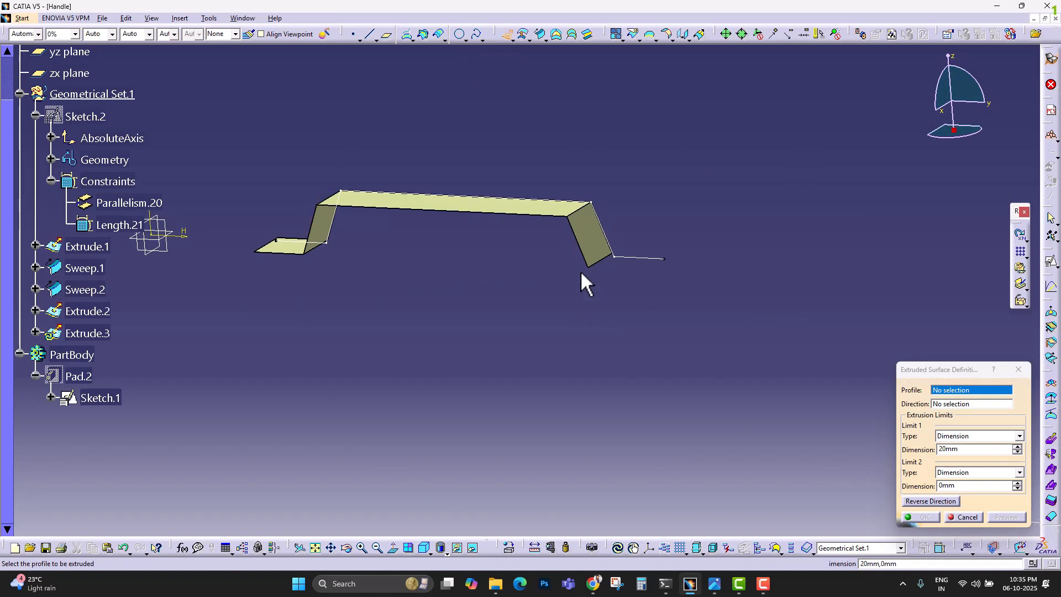
{"action": "left_click", "coordinate": [610, 262]}
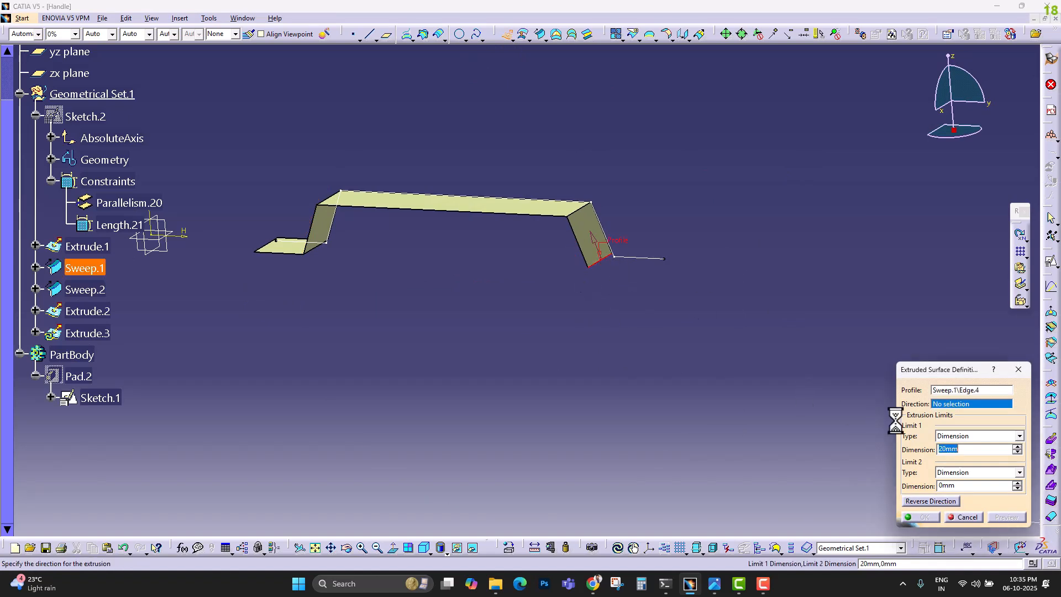
{"action": "right_click", "coordinate": [946, 402]}
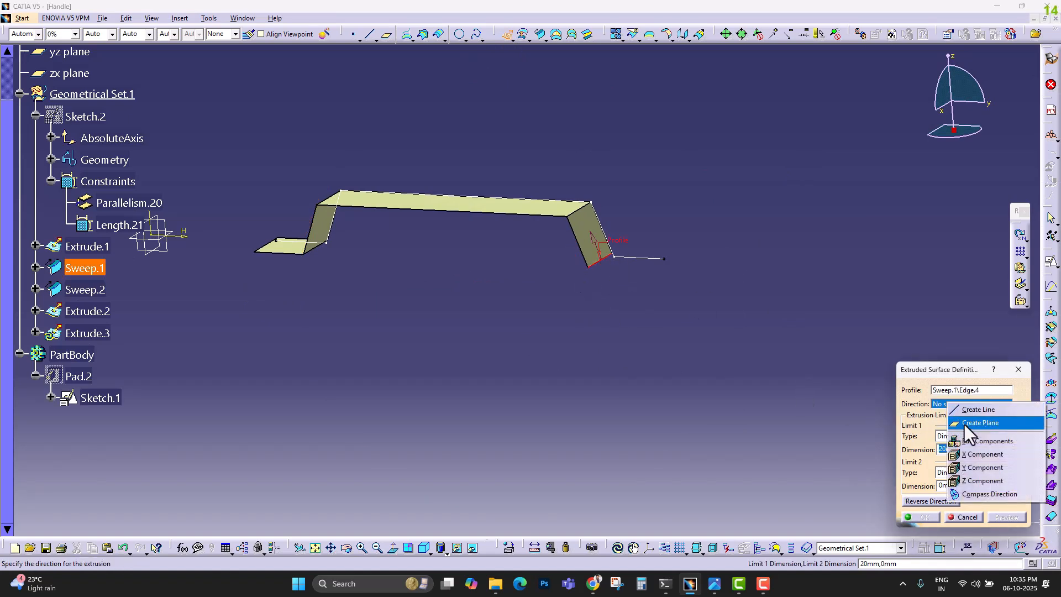
{"action": "left_click", "coordinate": [973, 469]}
{"action": "middle_click_drag", "start_coordinate": [639, 320], "coordinate": [871, 453]}
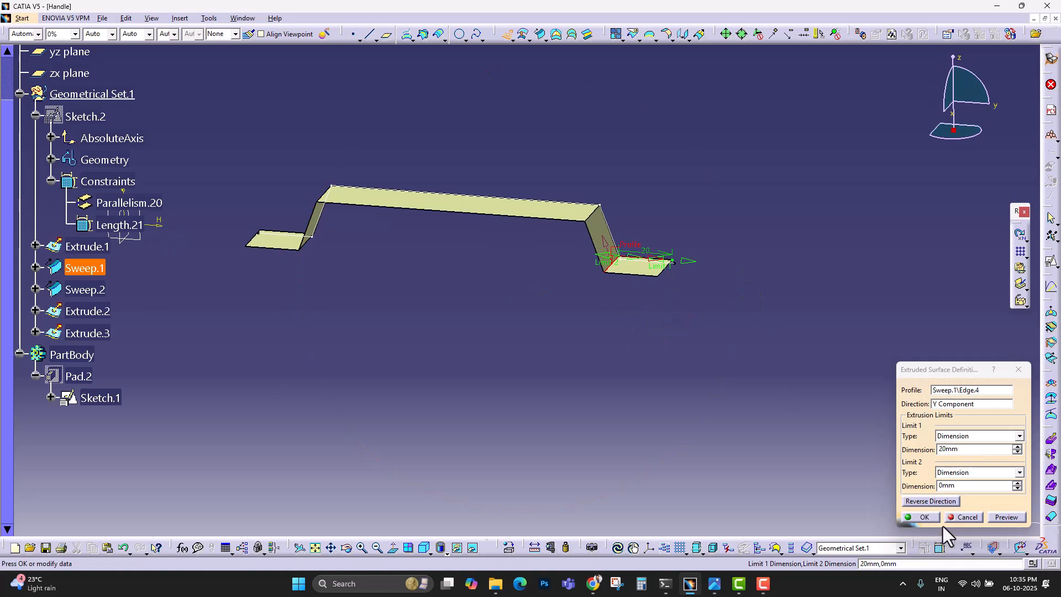
Step: Hide the original profile sketch under the pad
{"action": "mouse_move", "coordinate": [532, 319]}
{"action": "middle_mouse_down"}
{"action": "mouse_move", "coordinate": [559, 344]}
{"action": "mouse_move", "coordinate": [531, 299]}
{"action": "mouse_move", "coordinate": [524, 307]}
{"action": "middle_mouse_up"}
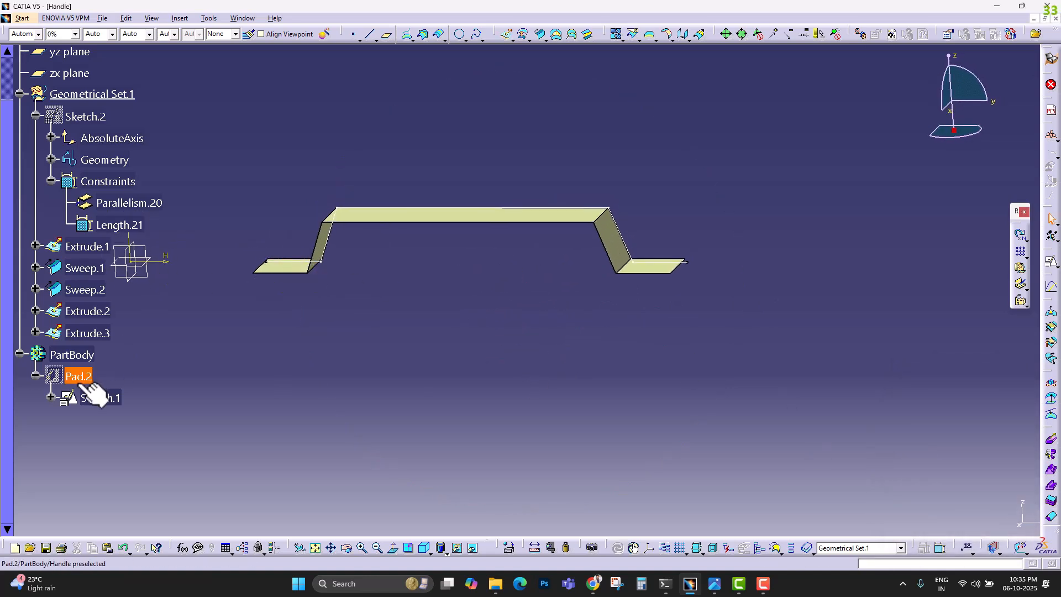
{"action": "right_click", "coordinate": [107, 397]}
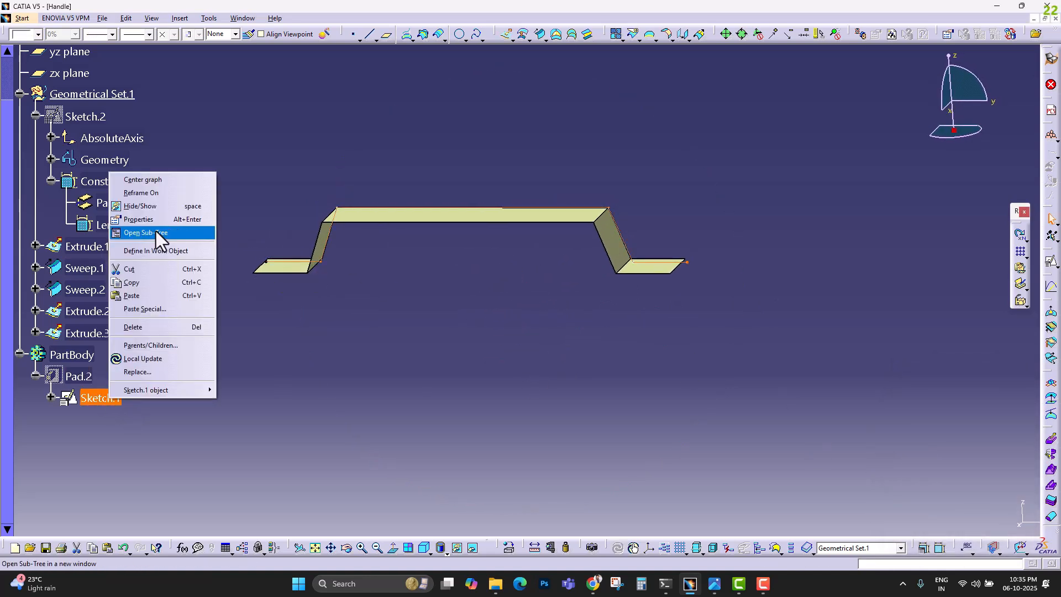
{"action": "left_click", "coordinate": [142, 206]}
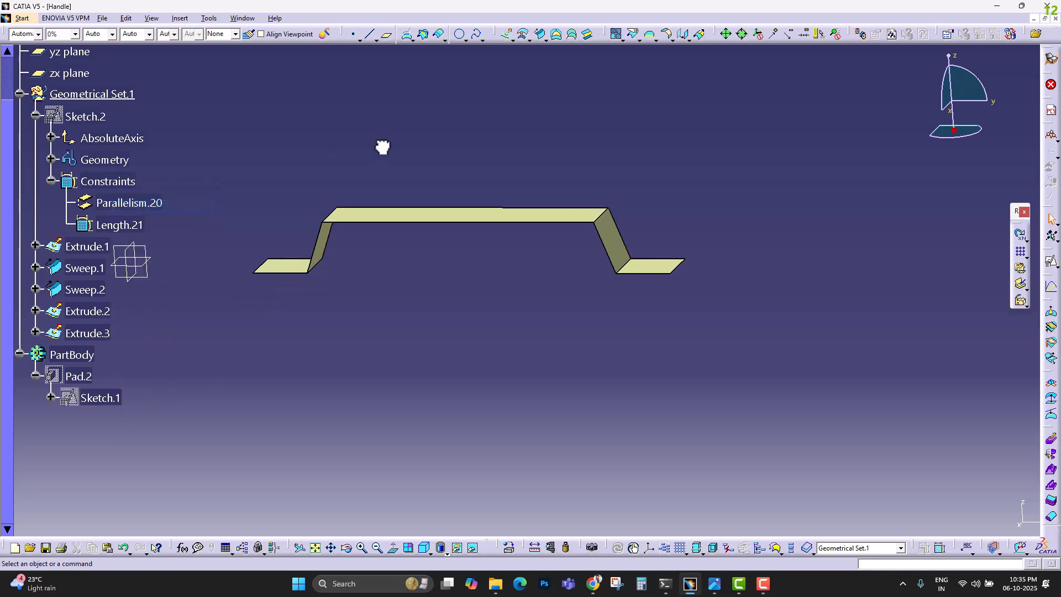
Step: Join the two foot surfaces, the two swept legs and the flat grip surface into one handle surface
{"action": "left_click", "coordinate": [615, 35]}
{"action": "middle_click_drag", "start_coordinate": [492, 238], "coordinate": [635, 308]}
{"action": "left_click", "coordinate": [617, 304]}
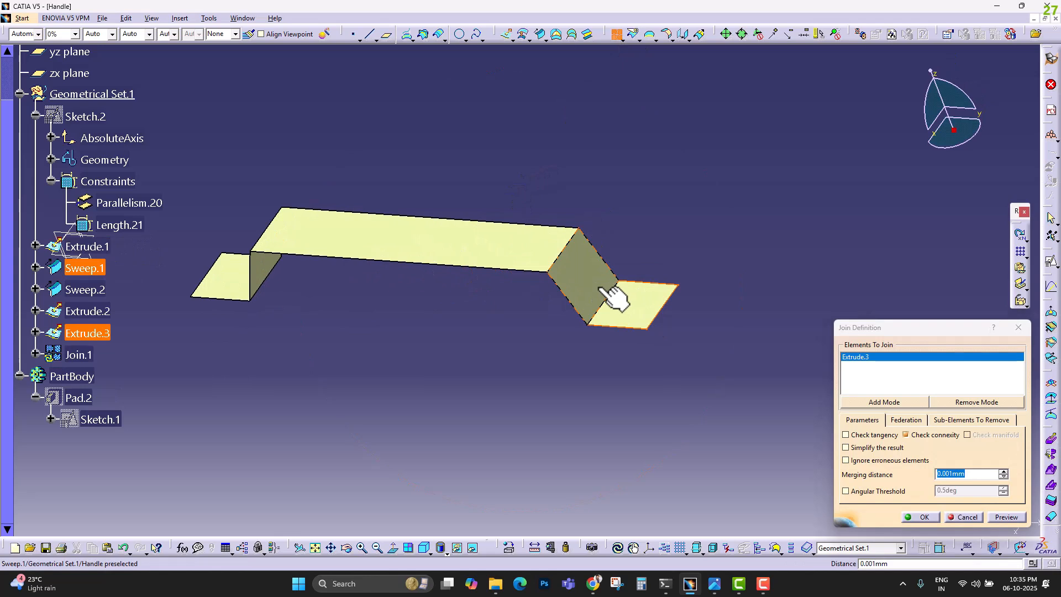
{"action": "left_click", "coordinate": [608, 294]}
{"action": "left_click", "coordinate": [524, 250]}
{"action": "middle_click_drag", "start_coordinate": [376, 274], "coordinate": [508, 293]}
{"action": "middle_click_drag", "start_coordinate": [303, 315], "coordinate": [423, 341]}
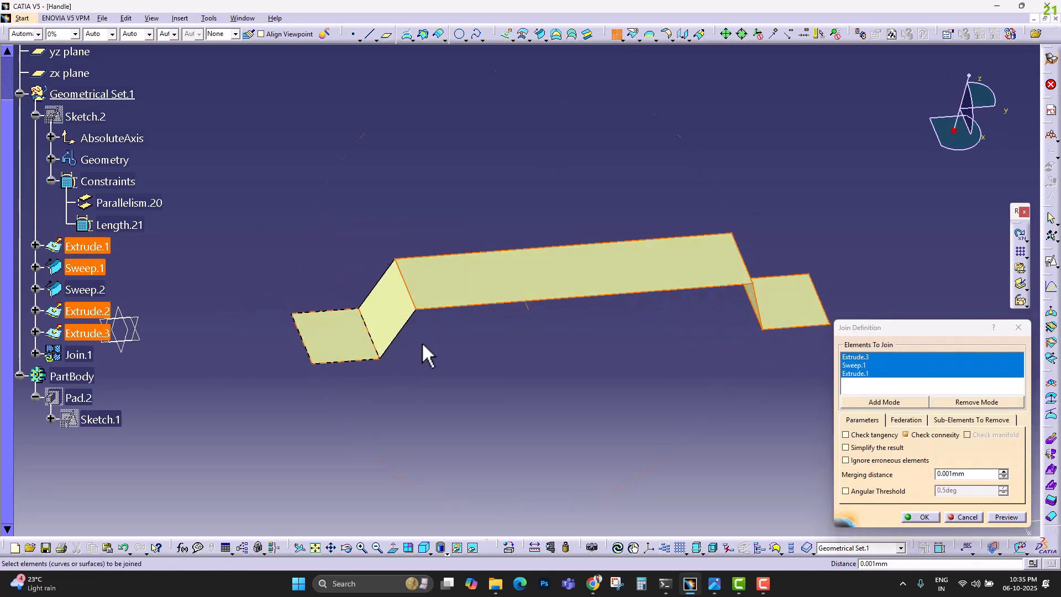
{"action": "left_click", "coordinate": [397, 314]}
{"action": "left_click", "coordinate": [339, 332]}
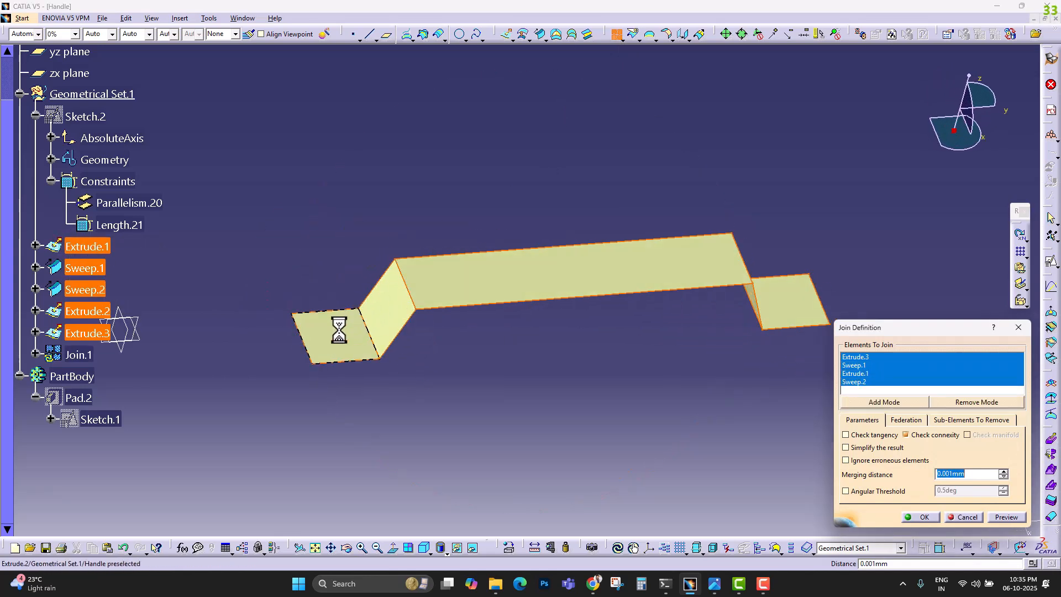
{"action": "left_click", "coordinate": [922, 517]}
{"action": "middle_click_drag", "start_coordinate": [554, 350], "coordinate": [533, 346]}
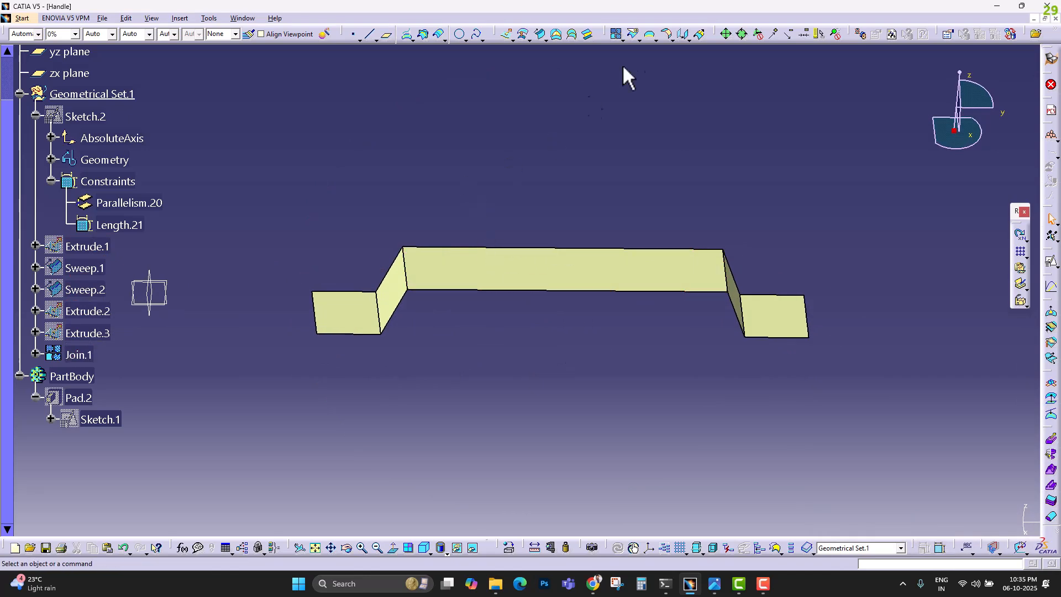
Step: Fillet the two bend edges between the feet and legs of the joined surface with a 2 mm radius
{"action": "left_click", "coordinate": [670, 39]}
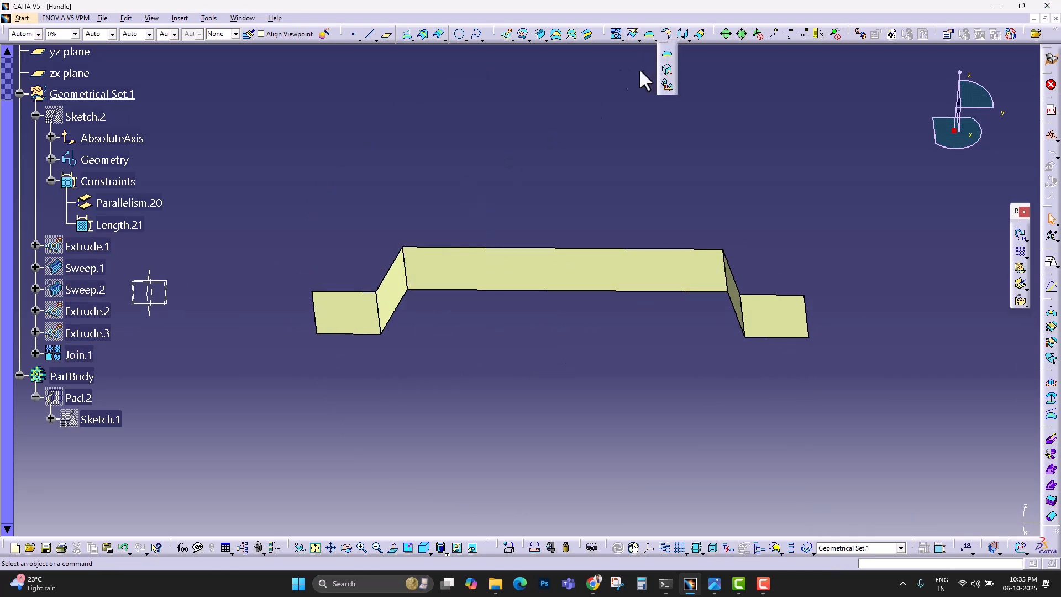
{"action": "left_click", "coordinate": [667, 69]}
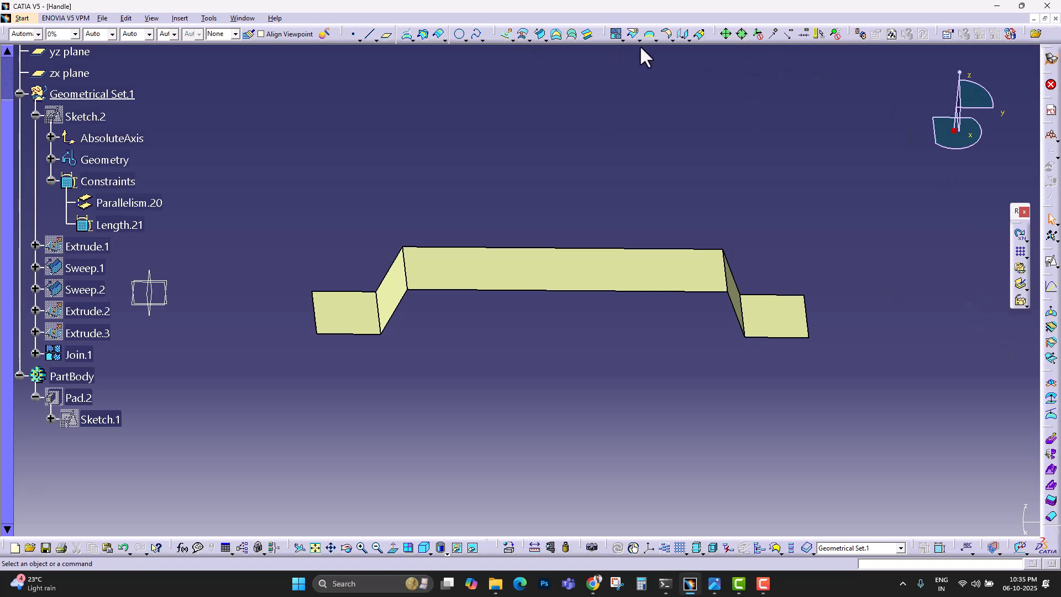
{"action": "left_click", "coordinate": [670, 38]}
{"action": "left_click", "coordinate": [681, 69]}
{"action": "left_click", "coordinate": [740, 307]}
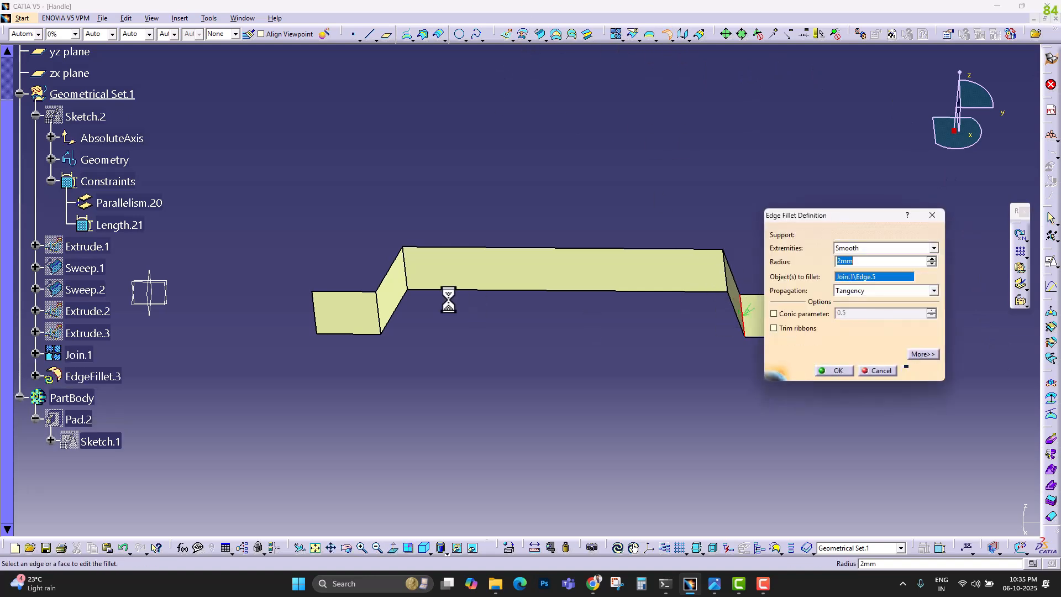
{"action": "left_click", "coordinate": [378, 318]}
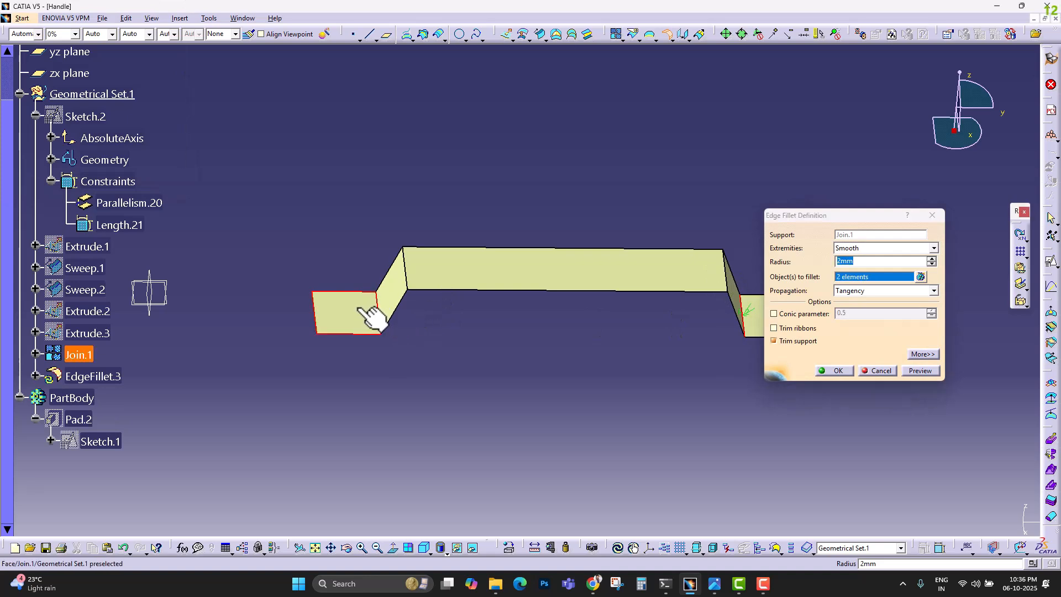
{"action": "left_click", "coordinate": [381, 307]}
{"action": "left_click", "coordinate": [387, 310]}
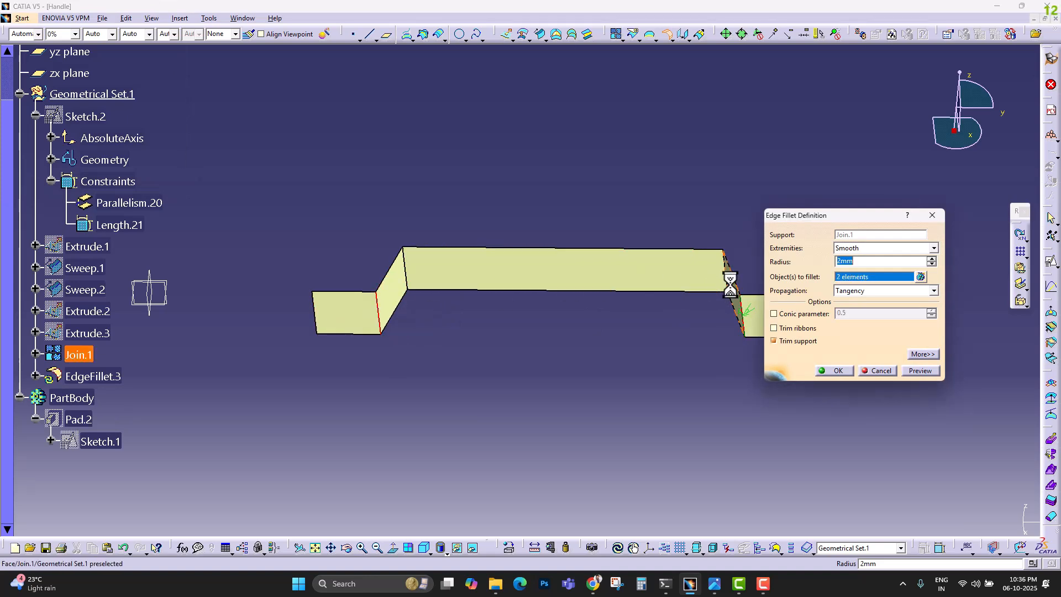
{"action": "key", "text": "Return"}
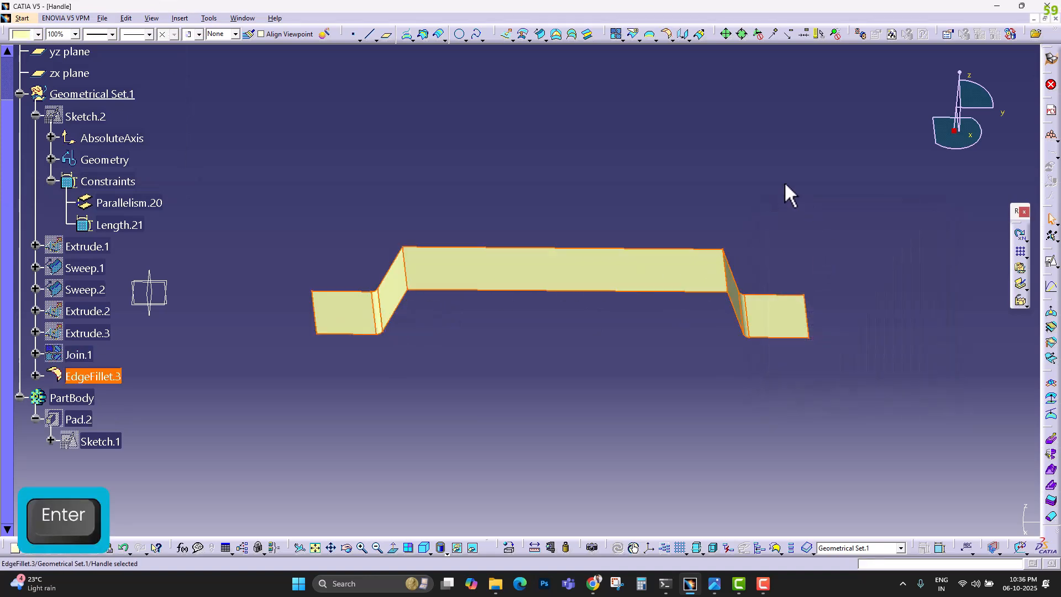
{"action": "left_click", "coordinate": [790, 194]}
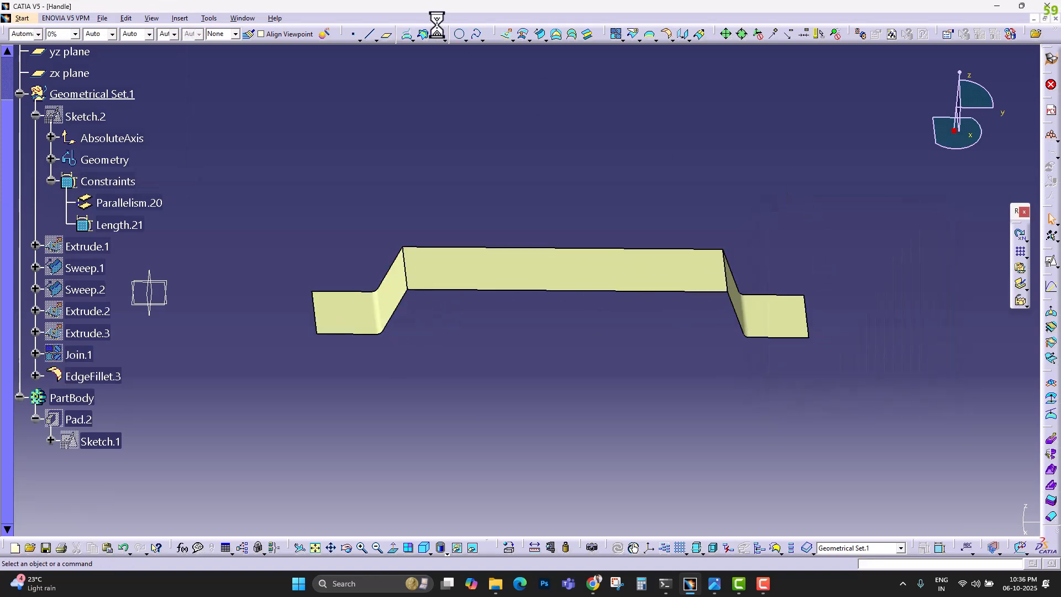
Step: Fillet the two upper bend edges between the grip and the legs with a 4 mm radius
{"action": "left_click", "coordinate": [669, 35]}
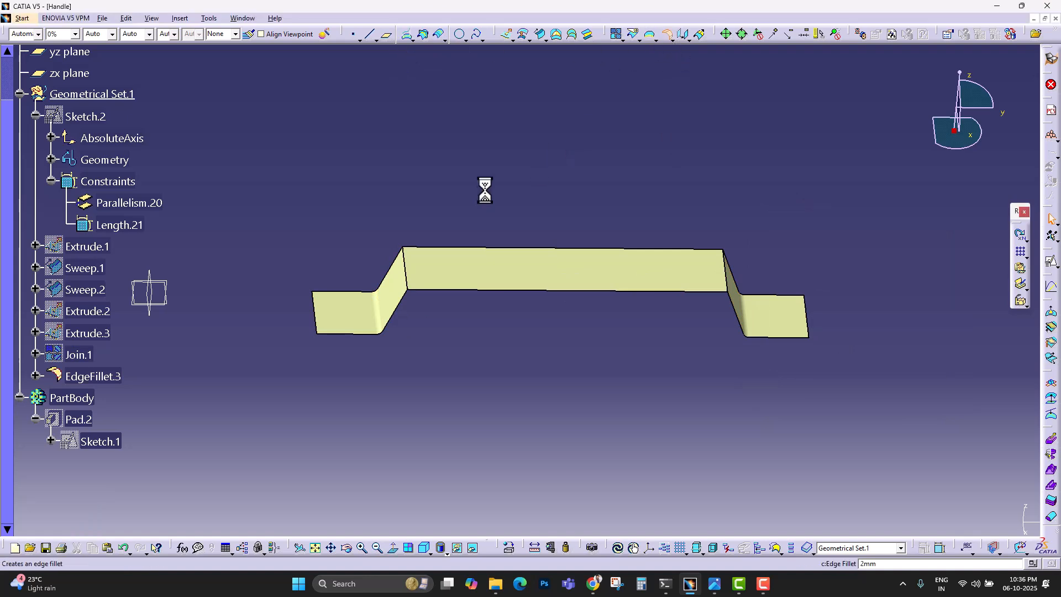
{"action": "left_click", "coordinate": [406, 270]}
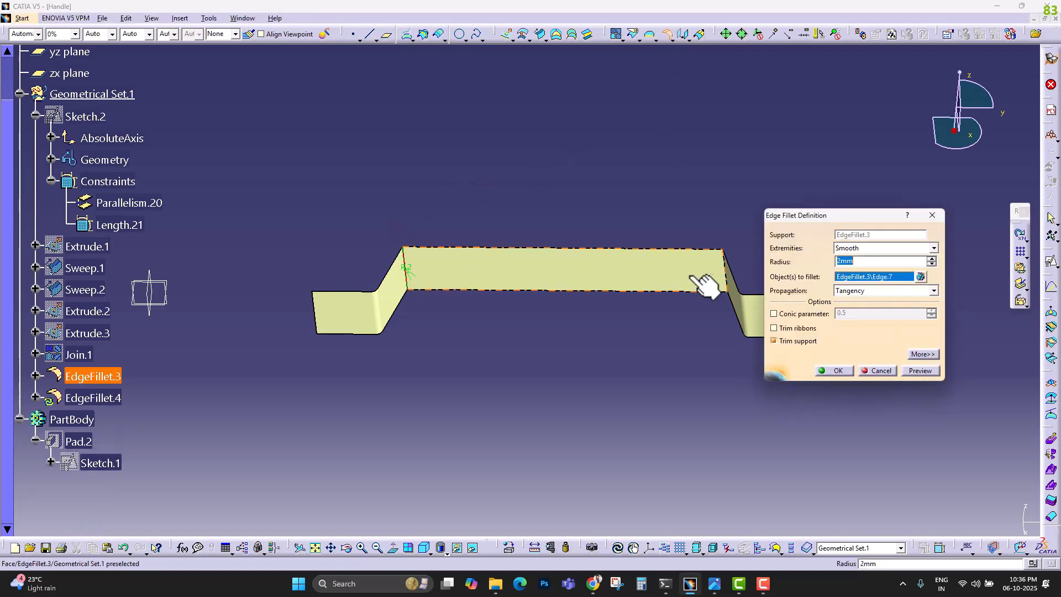
{"action": "left_click", "coordinate": [729, 271]}
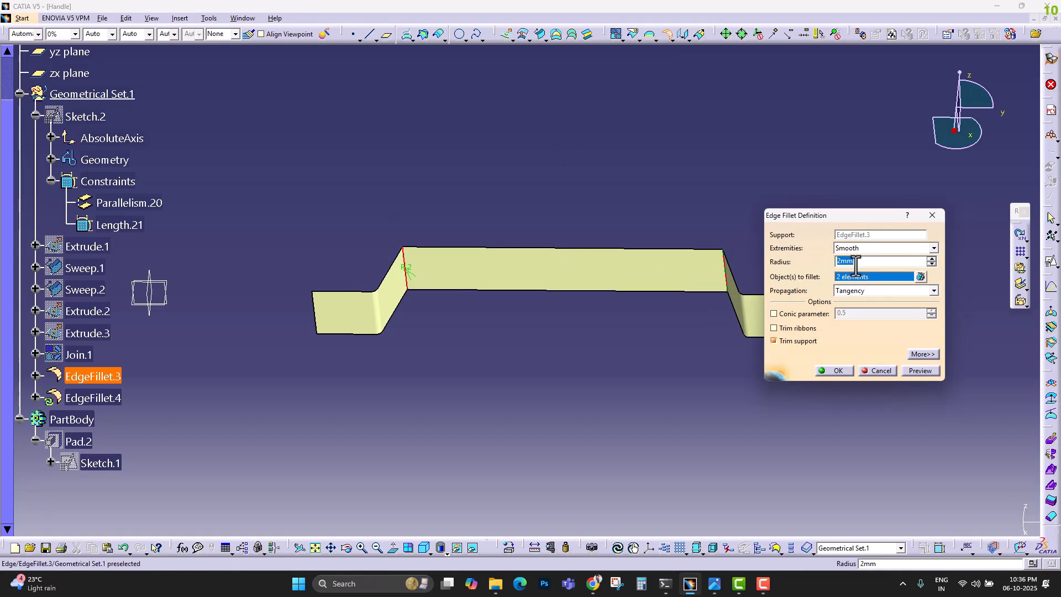
{"action": "type", "text": "4"}
{"action": "key", "text": "Return"}
{"action": "left_click", "coordinate": [484, 188]}
{"action": "middle_click_drag", "start_coordinate": [522, 217], "coordinate": [544, 251]}
{"action": "scroll", "coordinate": [138, 259], "scroll_direction": "down", "scroll_amount": 3}
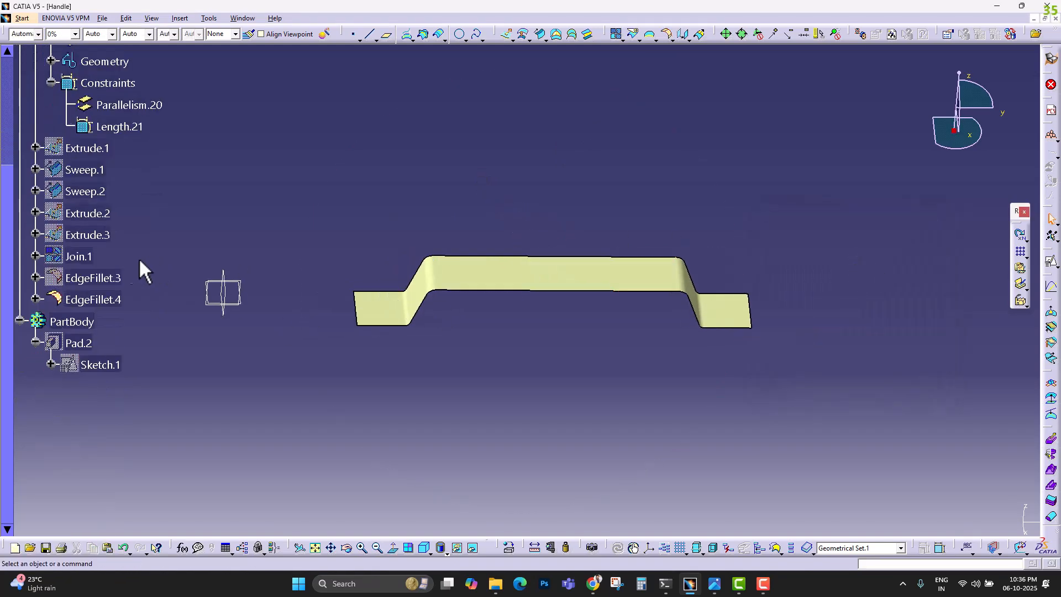
Step: Insert a new body into the part and switch to the Part Design workbench
{"action": "left_click_drag", "start_coordinate": [5, 349], "coordinate": [11, 171]}
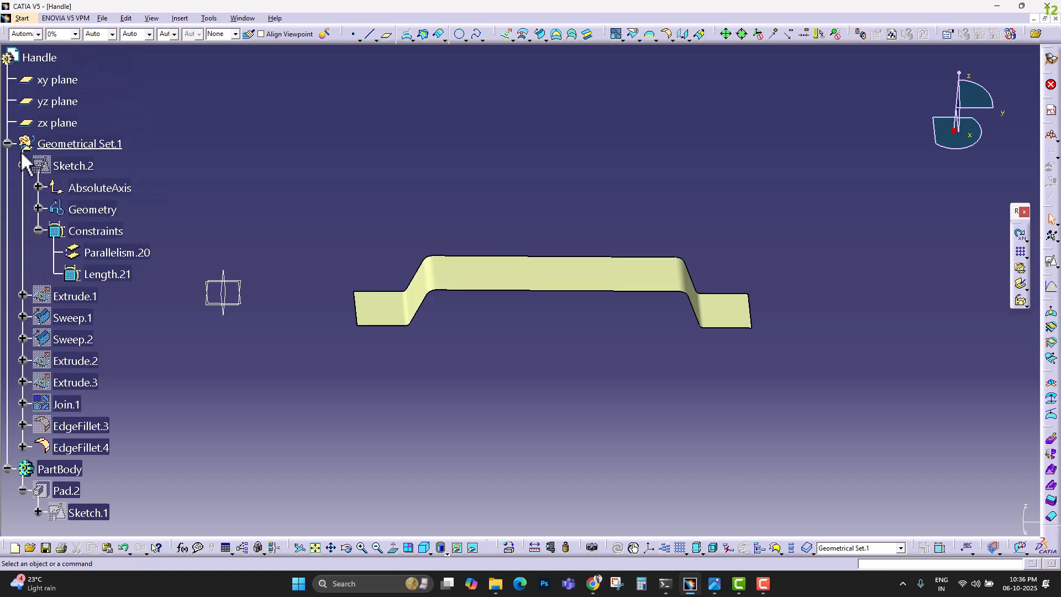
{"action": "left_click", "coordinate": [8, 144]}
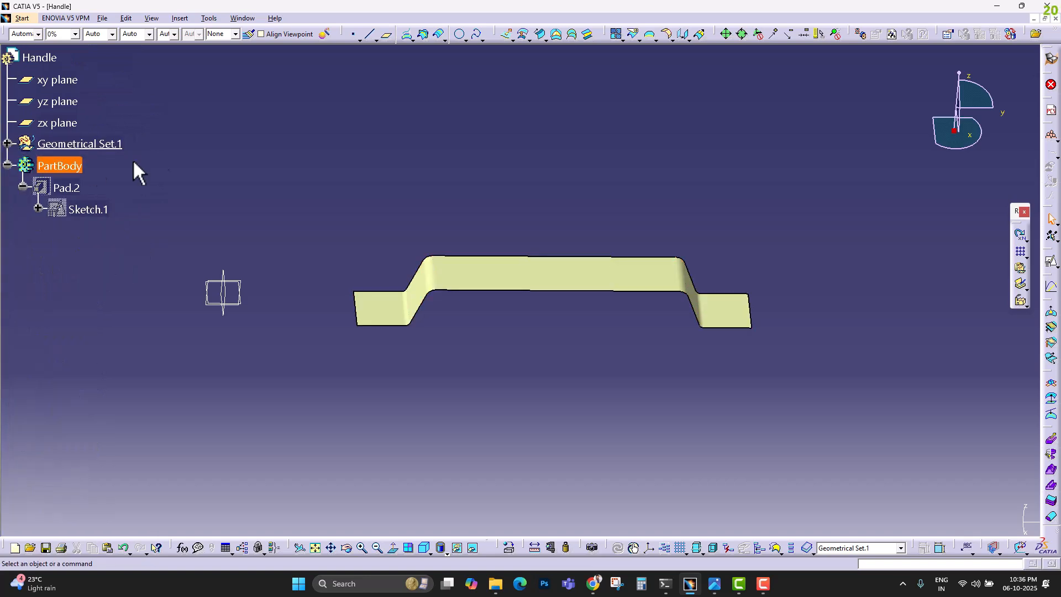
{"action": "left_click", "coordinate": [180, 18]}
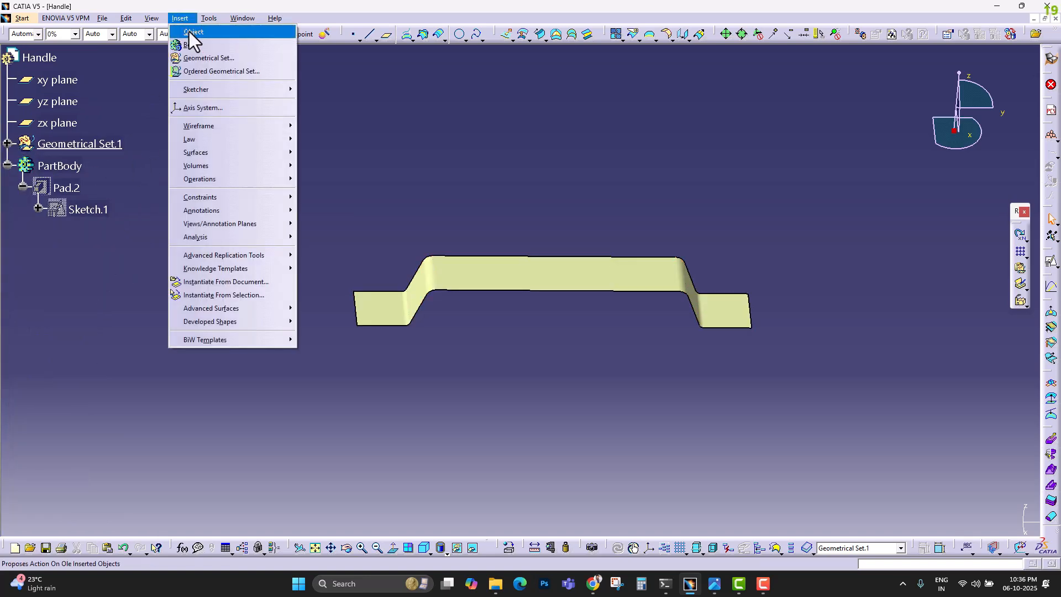
{"action": "left_click", "coordinate": [195, 42]}
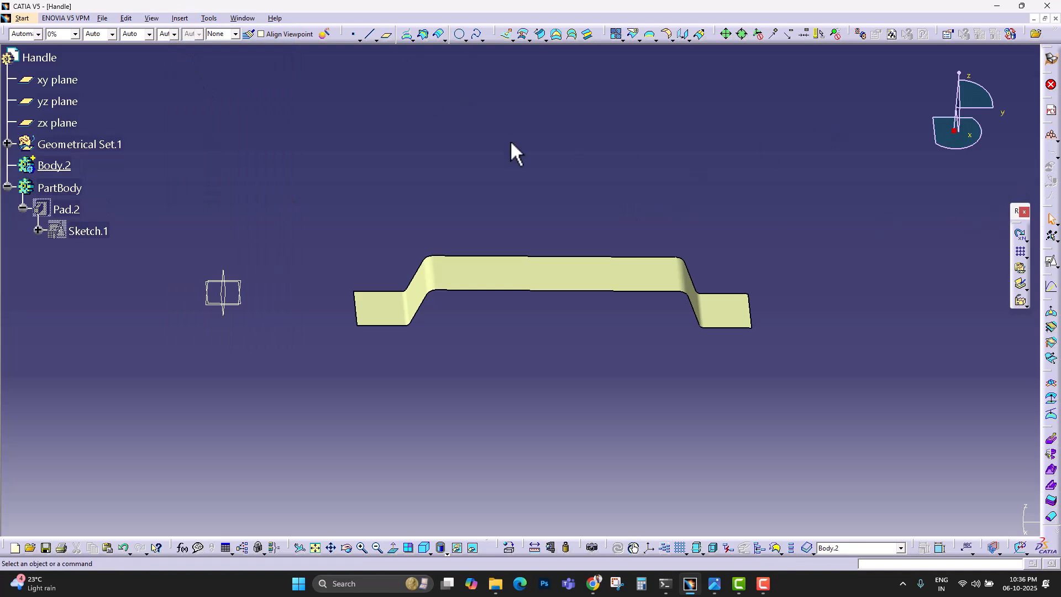
{"action": "left_click", "coordinate": [21, 17]}
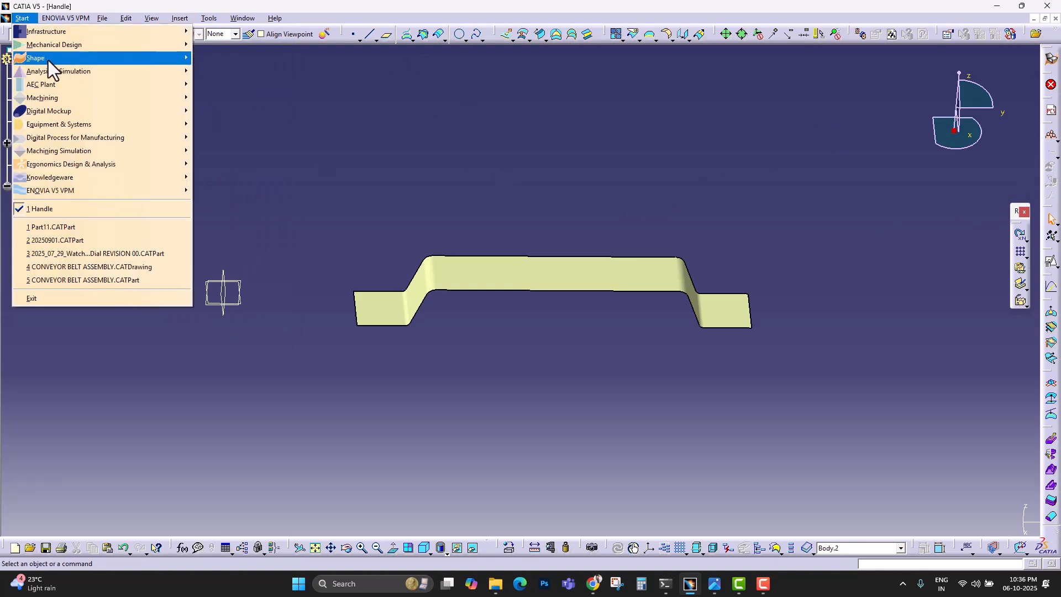
{"action": "mouse_move", "coordinate": [98, 45]}
{"action": "left_click", "coordinate": [216, 44]}
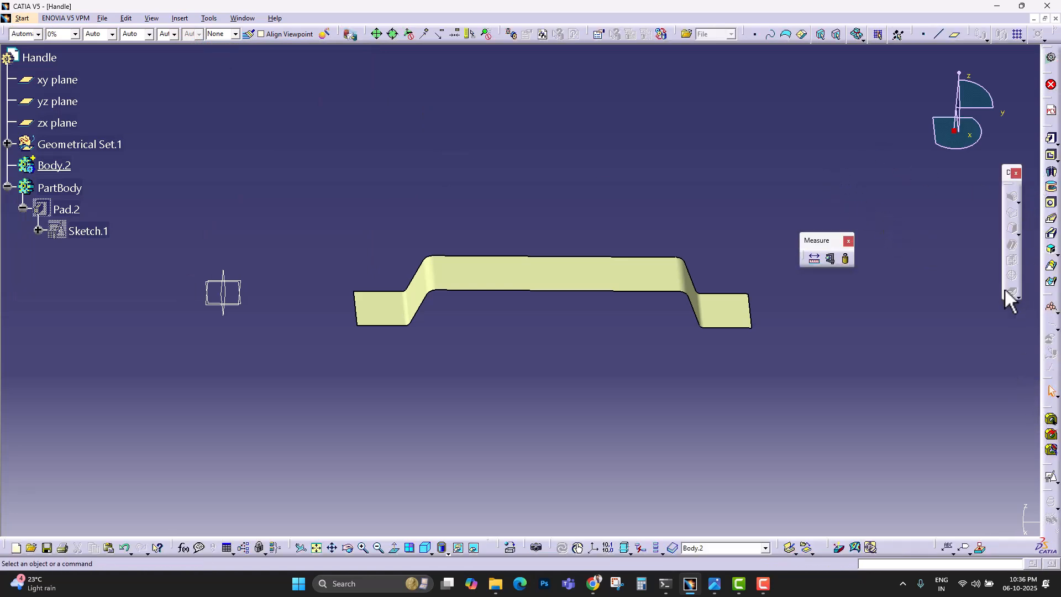
Step: Create a Thick Surface from the filleted handle surface in the new body, with the first offset reversed toward the underside
{"action": "left_click", "coordinate": [54, 166]}
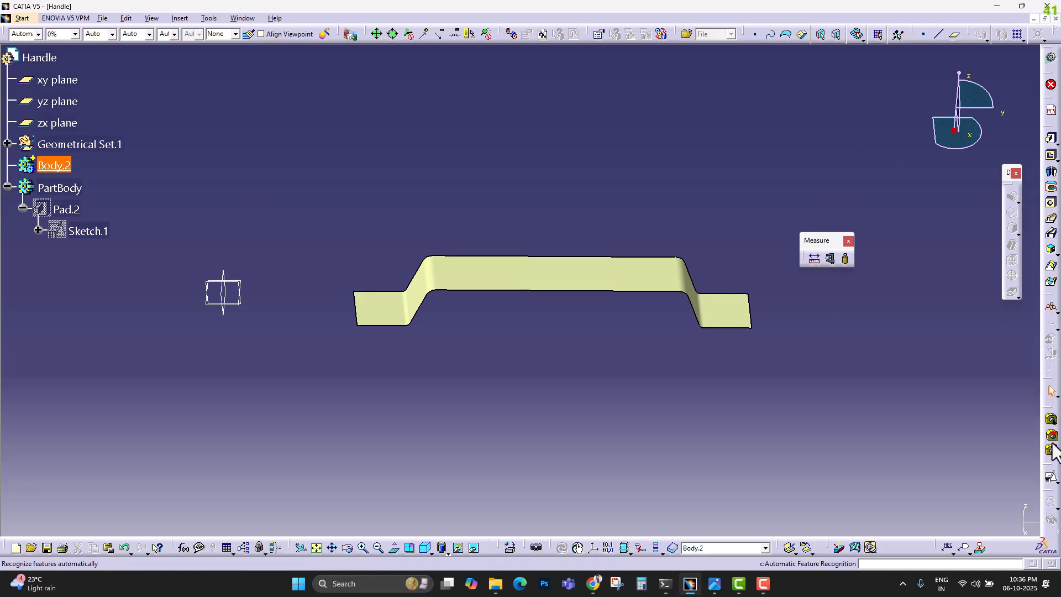
{"action": "left_click_drag", "start_coordinate": [1010, 415], "coordinate": [1006, 392]}
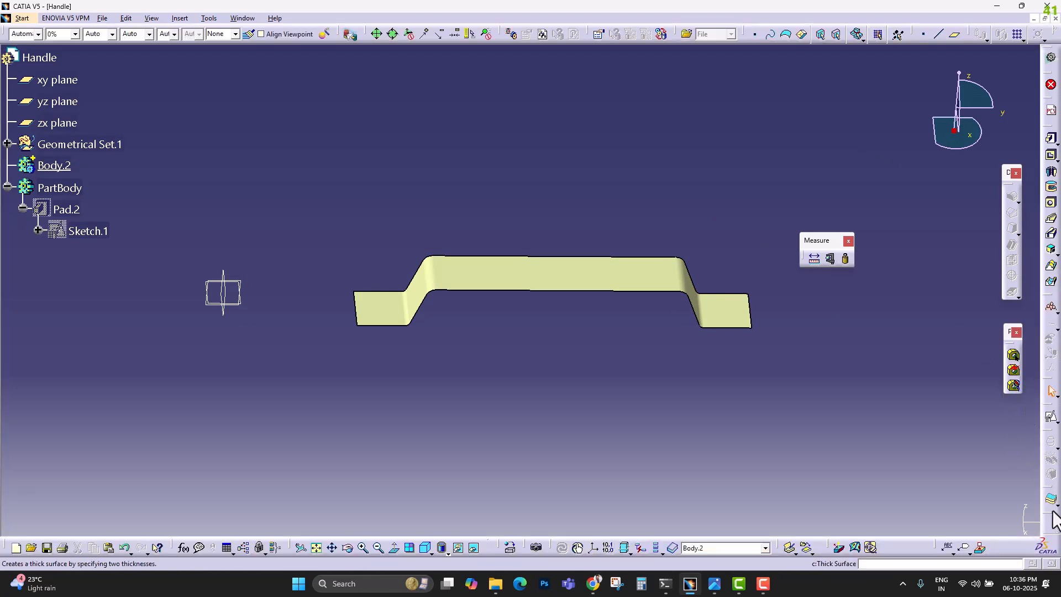
{"action": "left_click", "coordinate": [1055, 504]}
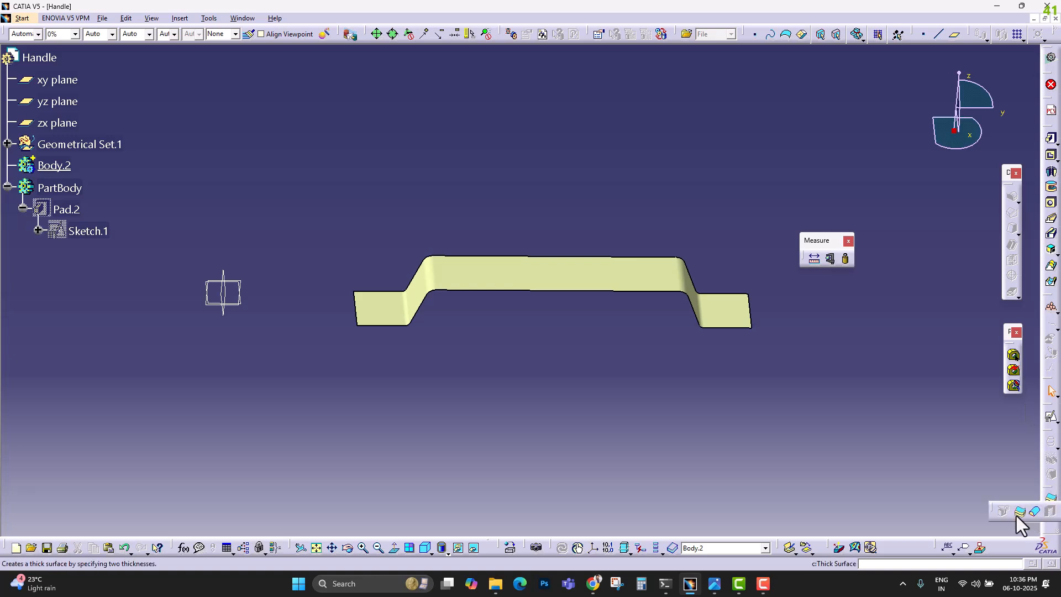
{"action": "left_click", "coordinate": [1019, 514]}
{"action": "left_click", "coordinate": [538, 279]}
{"action": "middle_click_drag", "start_coordinate": [538, 282], "coordinate": [566, 213]}
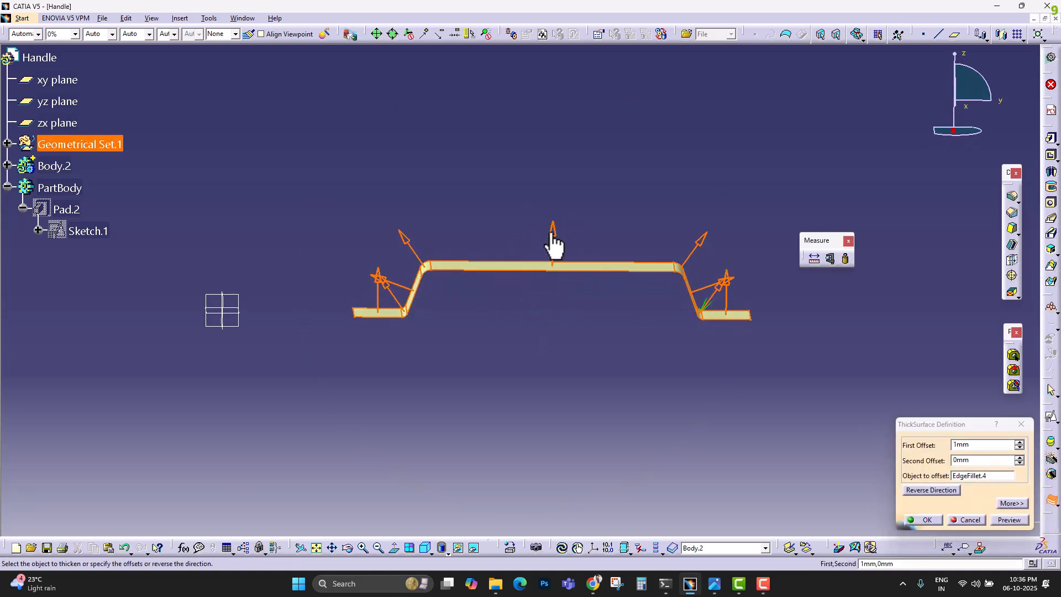
{"action": "left_click", "coordinate": [551, 234]}
{"action": "left_click_drag", "start_coordinate": [978, 447], "coordinate": [940, 451]}
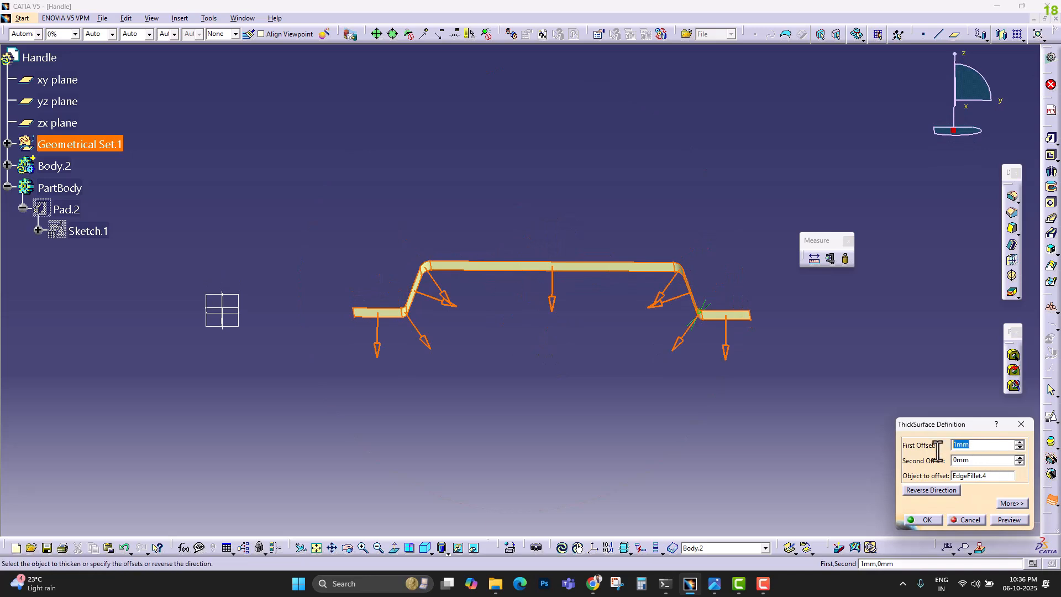
{"action": "key", "text": "Return"}
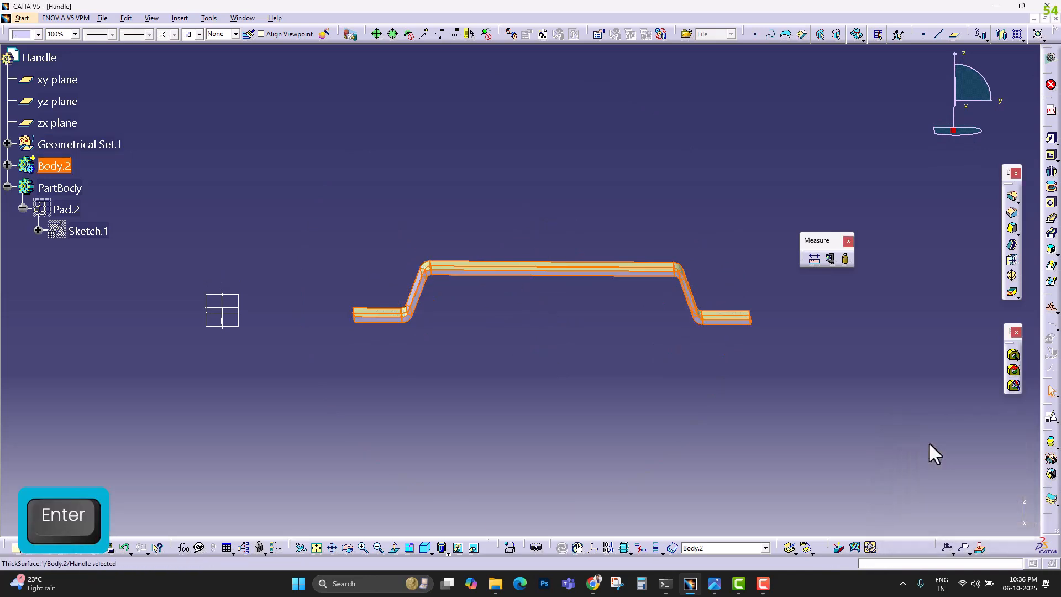
Step: Hide Geometrical Set.1 so that only the thickened solid handle is displayed
{"action": "middle_click_drag", "start_coordinate": [524, 298], "coordinate": [480, 308]}
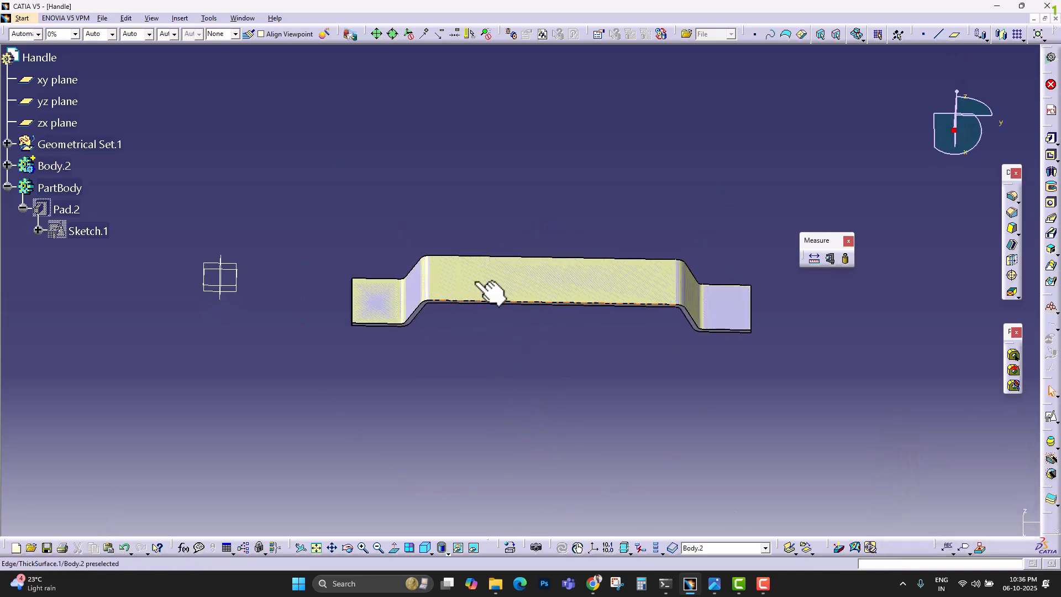
{"action": "left_click", "coordinate": [88, 144]}
{"action": "right_click", "coordinate": [81, 144]}
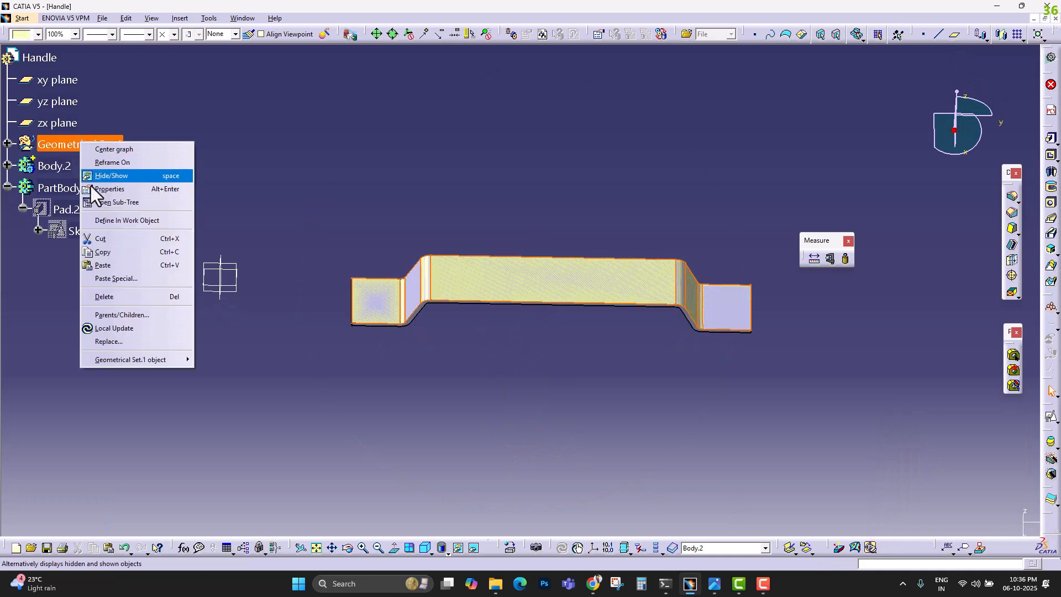
{"action": "left_click", "coordinate": [104, 178]}
{"action": "middle_click_drag", "start_coordinate": [559, 309], "coordinate": [617, 216]}
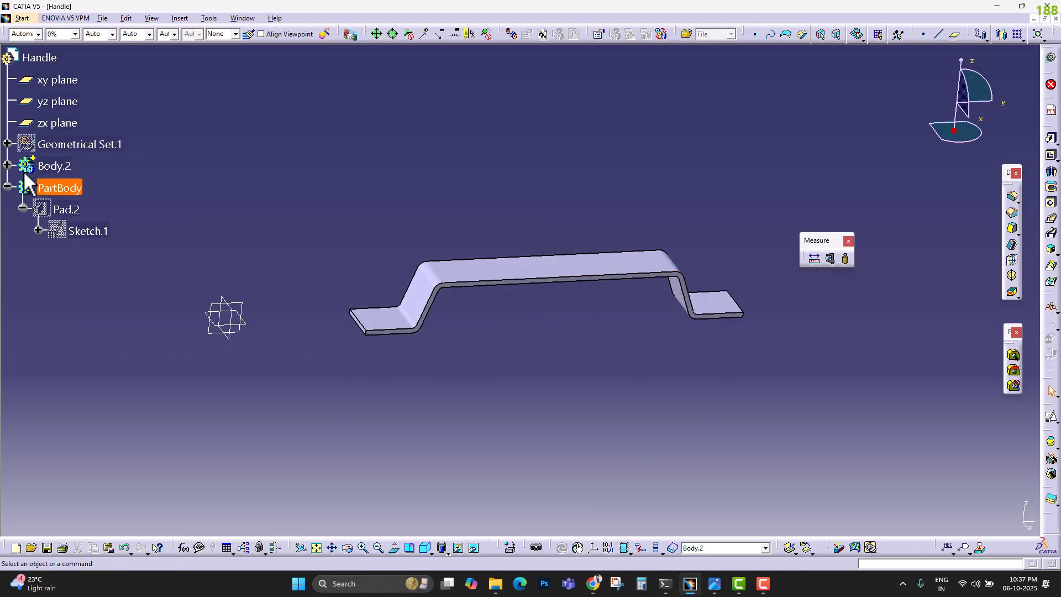
Step: Show the pad in PartBody and hide the body containing the thickened surface
{"action": "left_click", "coordinate": [8, 164]}
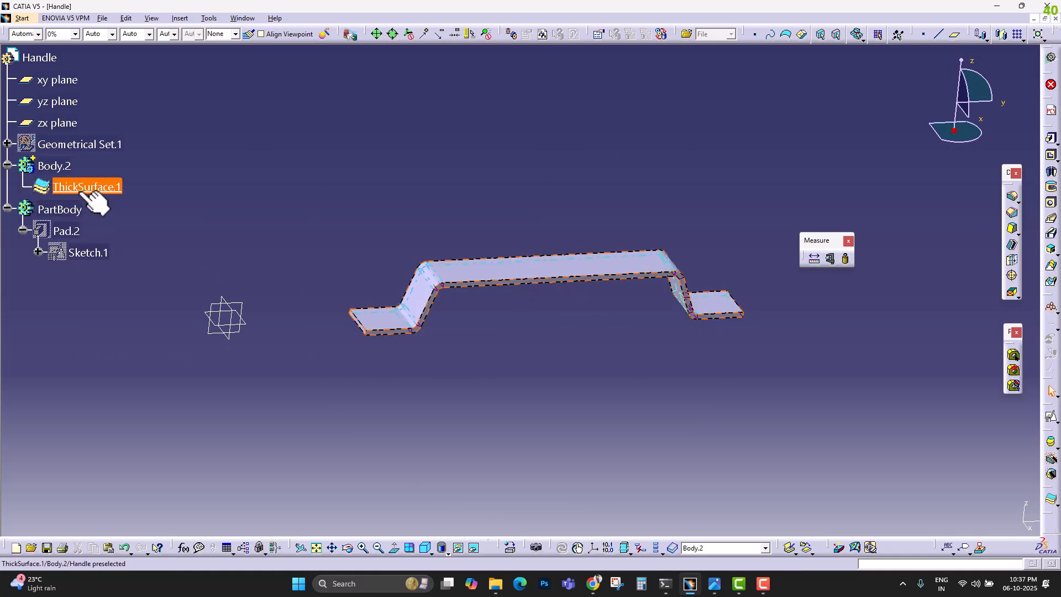
{"action": "right_click", "coordinate": [64, 232]}
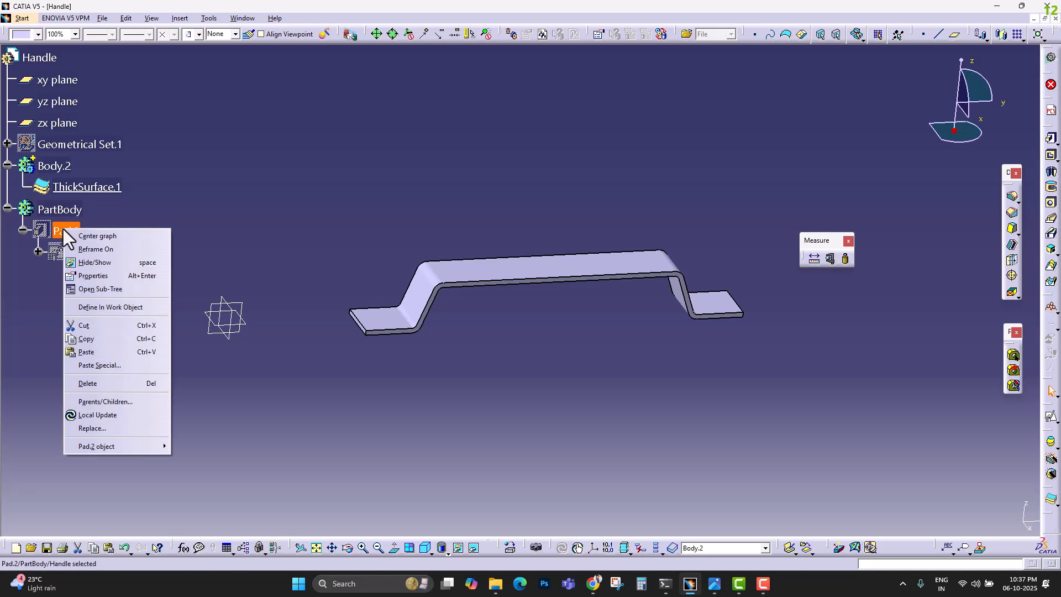
{"action": "left_click", "coordinate": [81, 263]}
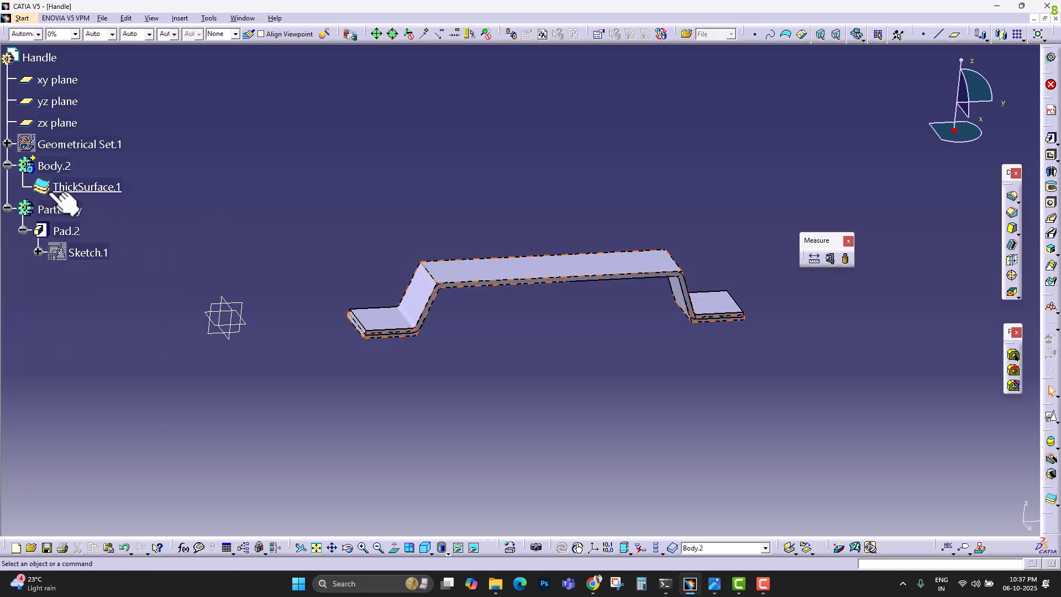
{"action": "left_click", "coordinate": [75, 210]}
{"action": "left_click", "coordinate": [67, 168]}
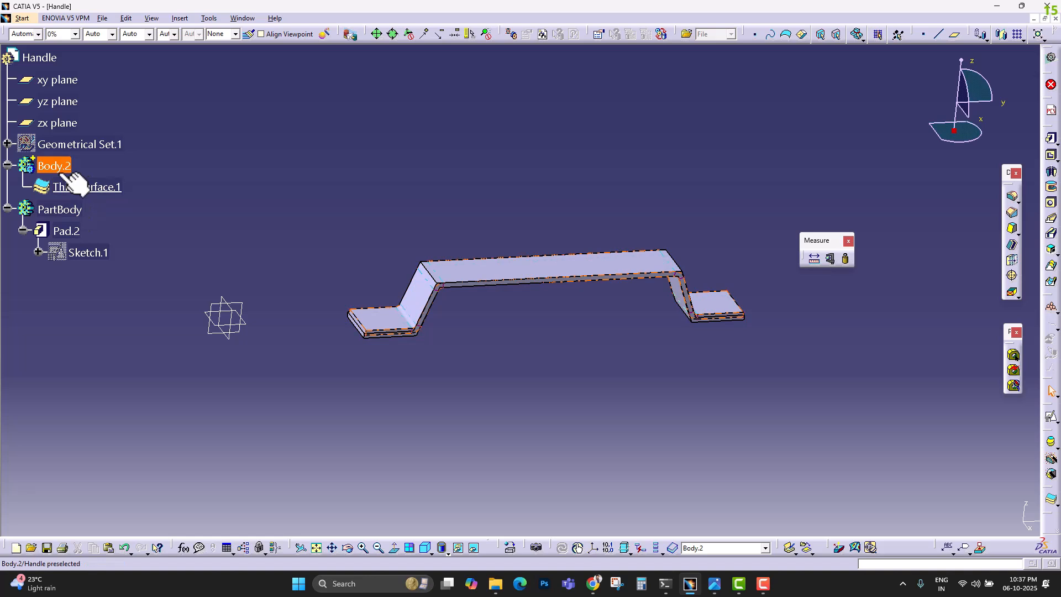
{"action": "key", "text": "space"}
{"action": "left_click", "coordinate": [114, 186]}
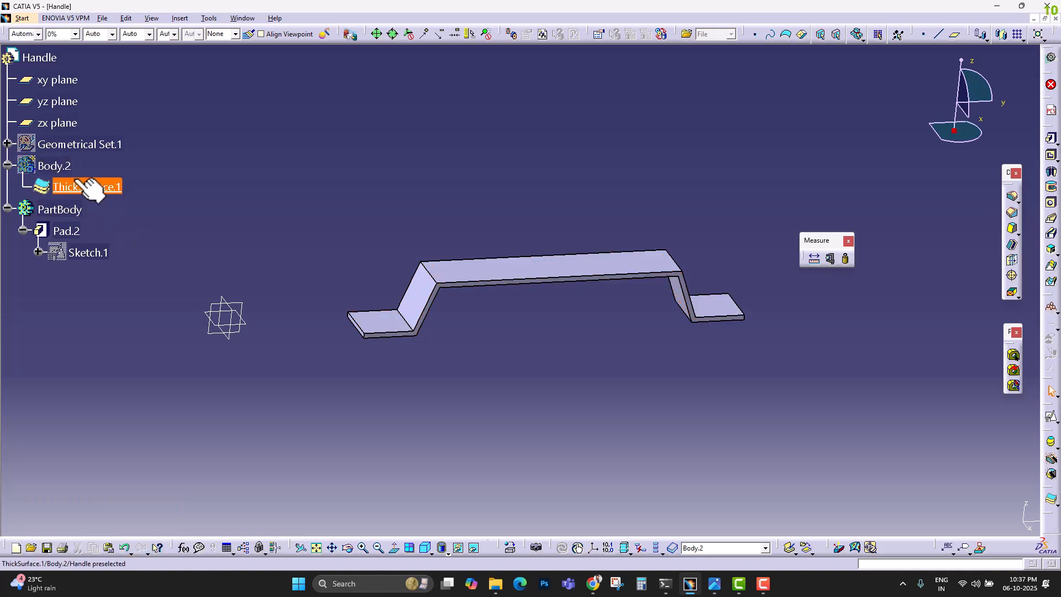
Step: Colour PartBody's solid handle yellow
{"action": "left_click", "coordinate": [60, 212]}
{"action": "left_click", "coordinate": [17, 37]}
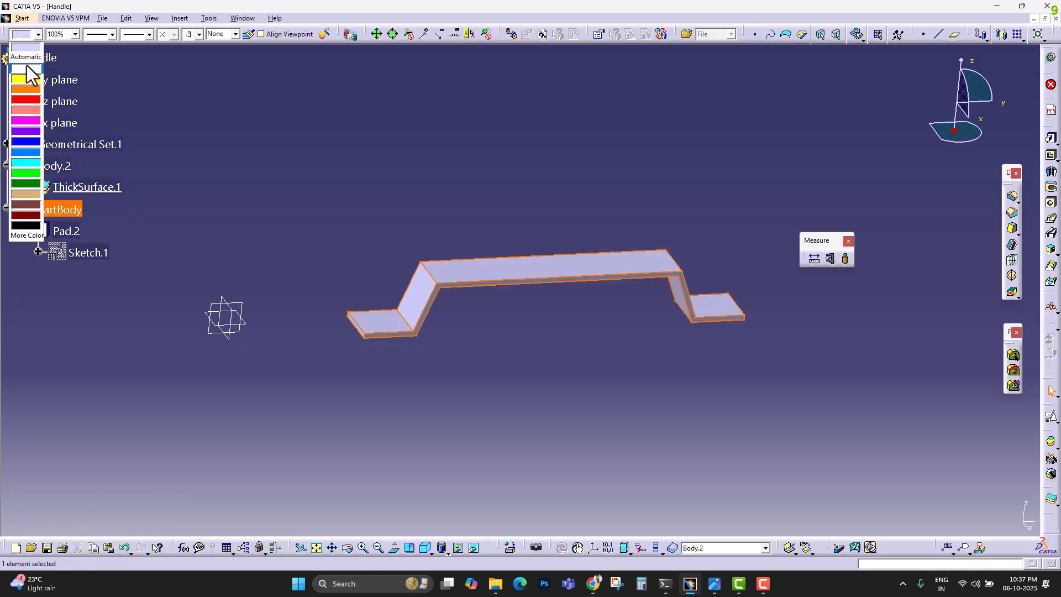
{"action": "left_click", "coordinate": [27, 78]}
{"action": "left_click", "coordinate": [267, 159]}
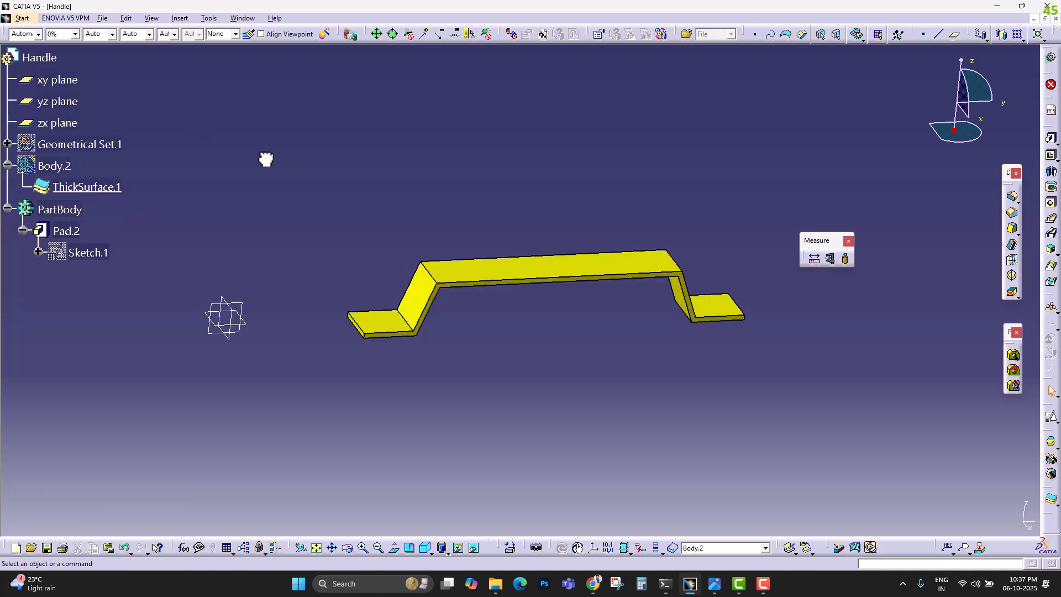
Step: Show Body.2 with the thickened surface and hide PartBody
{"action": "left_click", "coordinate": [54, 166]}
{"action": "key", "text": "space"}
{"action": "left_click", "coordinate": [61, 211]}
{"action": "key", "text": "space"}
Step: Create a positioned sketch on the flat end-tab face of the thickened handle farther from the origin, with the H direction reversed
{"action": "middle_click_drag", "start_coordinate": [707, 321], "coordinate": [524, 326]}
{"action": "middle_click_drag", "start_coordinate": [533, 399], "coordinate": [578, 423]}
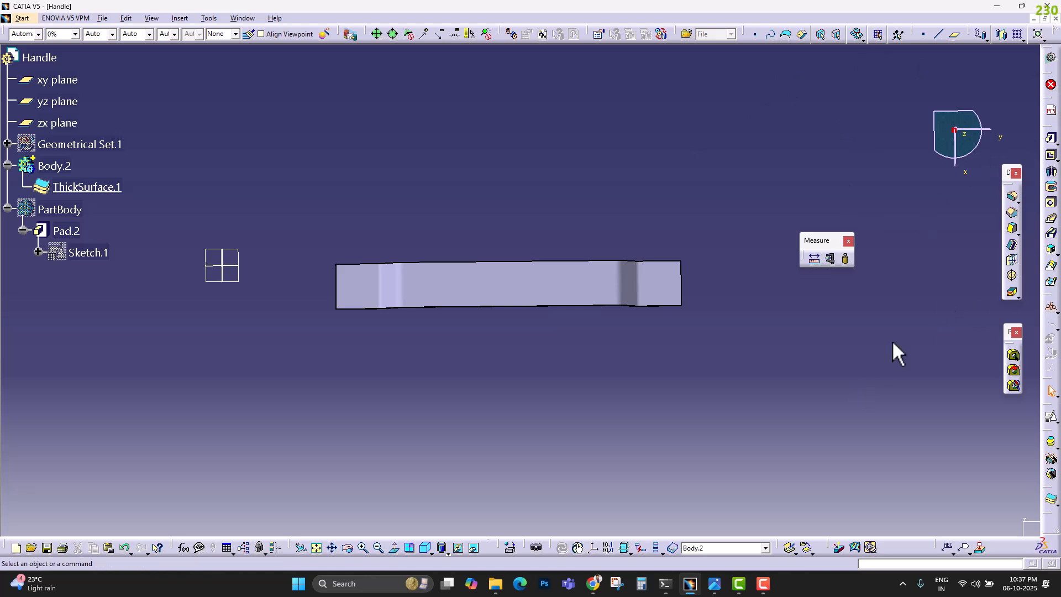
{"action": "left_click", "coordinate": [1051, 417]}
{"action": "left_click", "coordinate": [658, 280]}
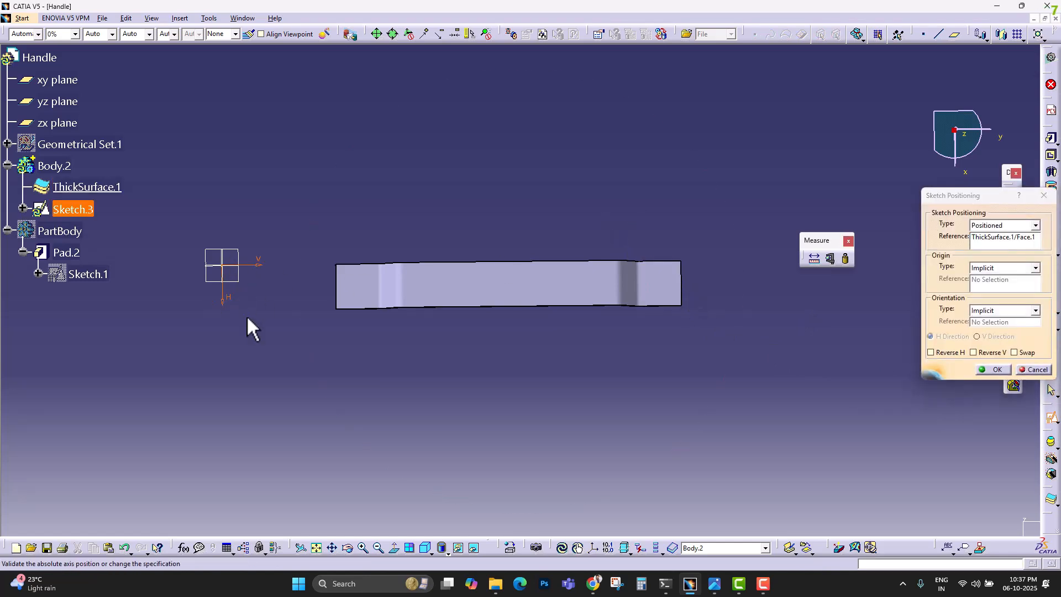
{"action": "left_click", "coordinate": [940, 354]}
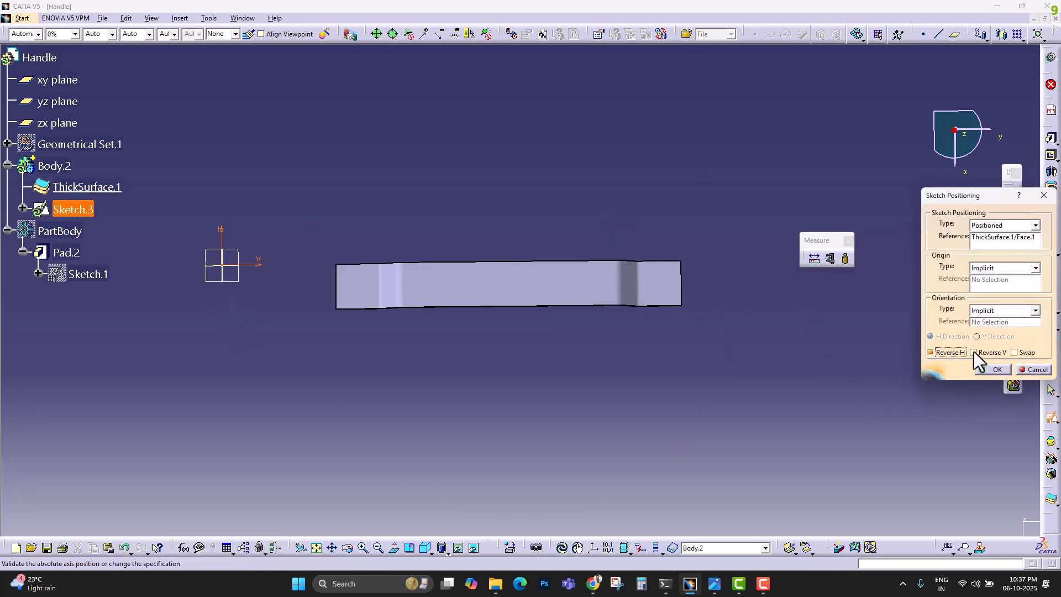
{"action": "left_click", "coordinate": [989, 369]}
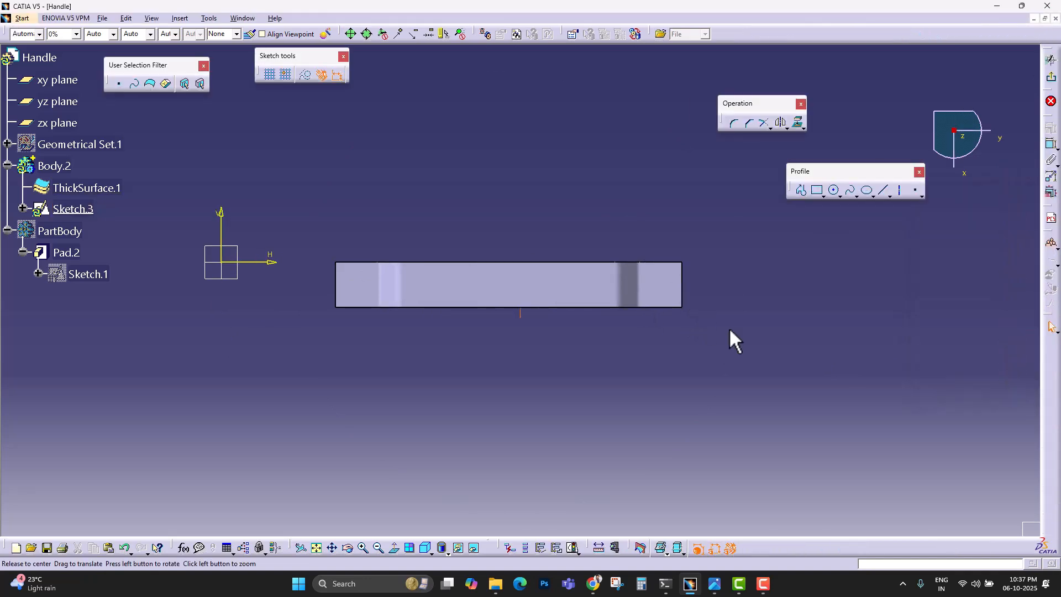
Step: Sketch two diagonally offset circles on the end tab farther from the origin, the inner one about 3.4 mm in diameter
{"action": "left_click", "coordinate": [834, 190]}
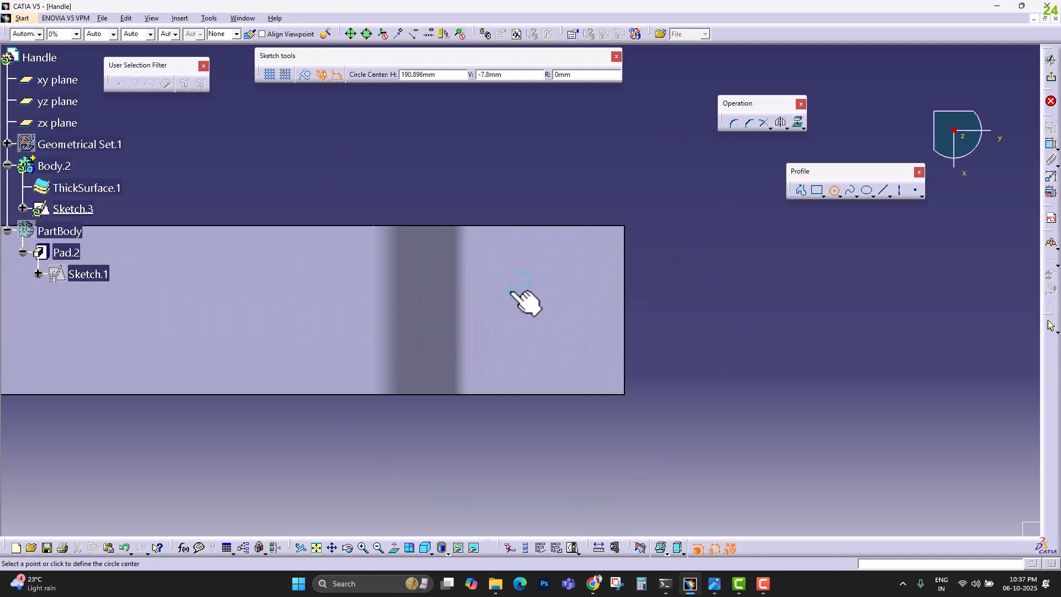
{"action": "left_click", "coordinate": [511, 278]}
{"action": "left_click", "coordinate": [526, 277]}
{"action": "left_click", "coordinate": [824, 219]}
{"action": "left_click", "coordinate": [831, 193]}
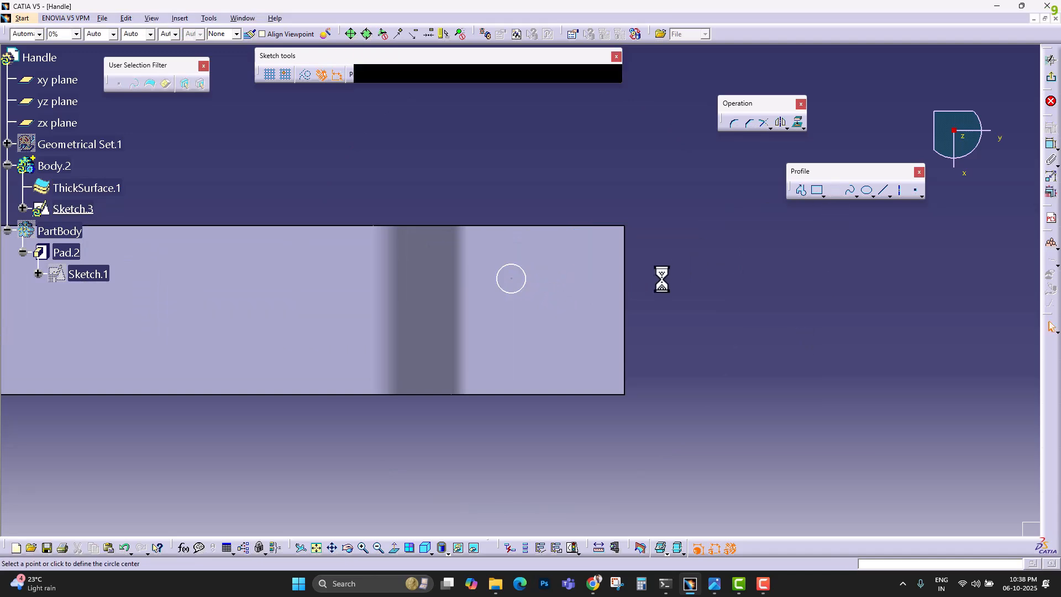
{"action": "left_click", "coordinate": [571, 351]}
{"action": "left_click", "coordinate": [573, 331]}
{"action": "left_click", "coordinate": [718, 306]}
Step: Sketch two matching circles on the end tab nearer the origin, the inner about 3 mm and the outer about 5 mm in diameter
{"action": "middle_click_drag", "start_coordinate": [674, 301], "coordinate": [630, 365]}
{"action": "middle_click_drag", "start_coordinate": [483, 341], "coordinate": [918, 349]}
{"action": "left_click", "coordinate": [473, 266]}
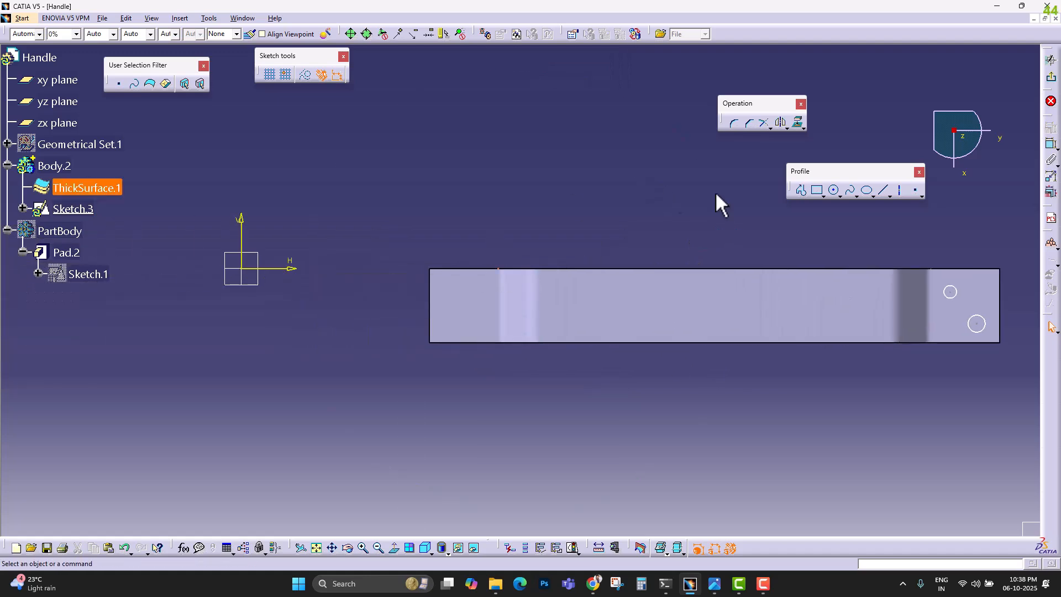
{"action": "left_click", "coordinate": [835, 190]}
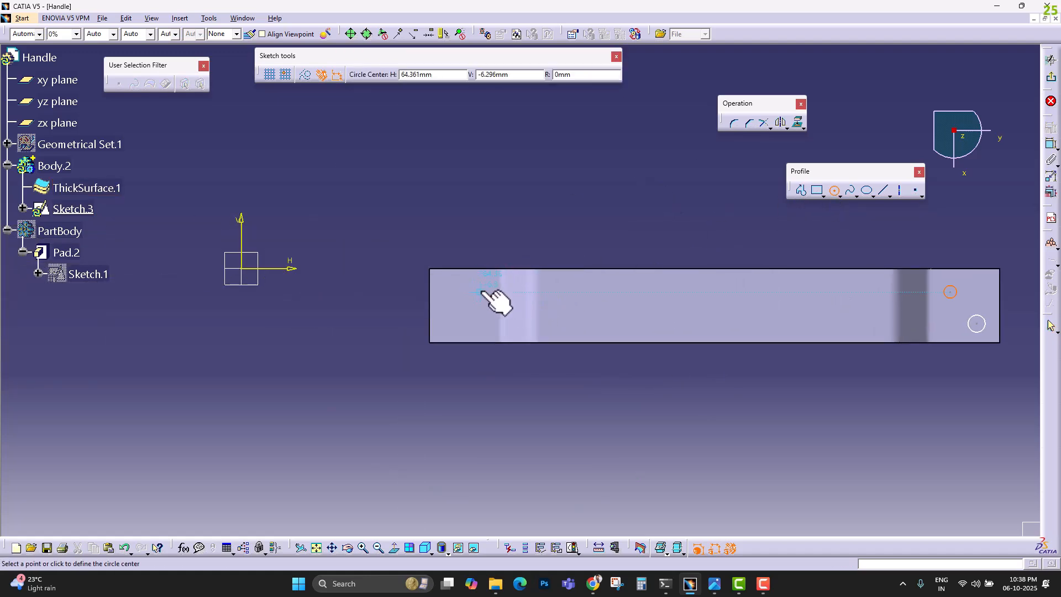
{"action": "left_click", "coordinate": [479, 292]}
{"action": "left_click", "coordinate": [480, 286]}
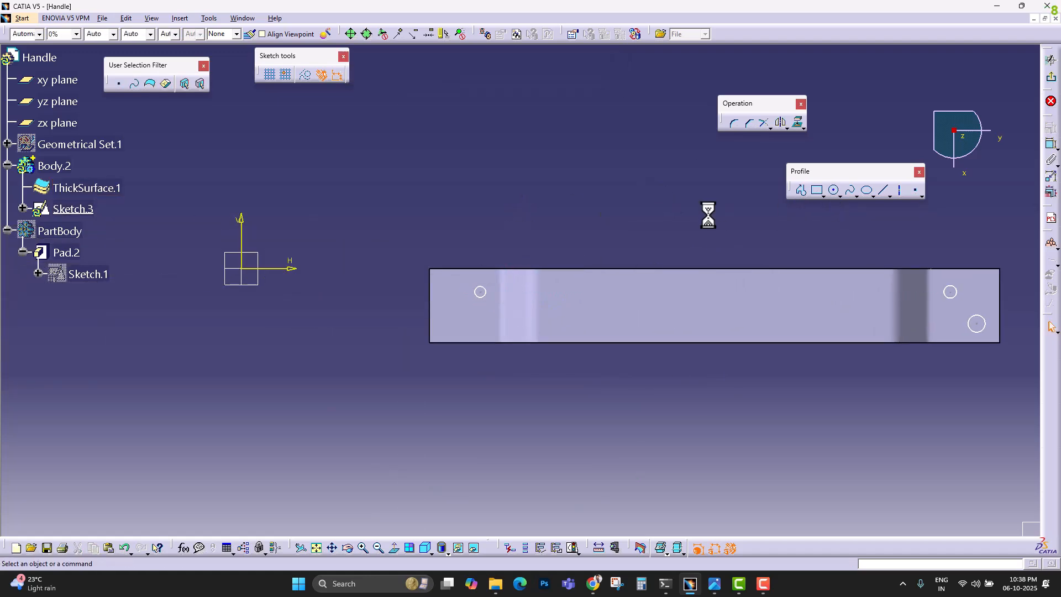
{"action": "left_click", "coordinate": [452, 324]}
{"action": "left_click", "coordinate": [462, 323]}
{"action": "mouse_move", "coordinate": [619, 200]}
{"action": "middle_mouse_down"}
{"action": "mouse_move", "coordinate": [491, 203]}
{"action": "mouse_move", "coordinate": [554, 210]}
{"action": "middle_mouse_up"}
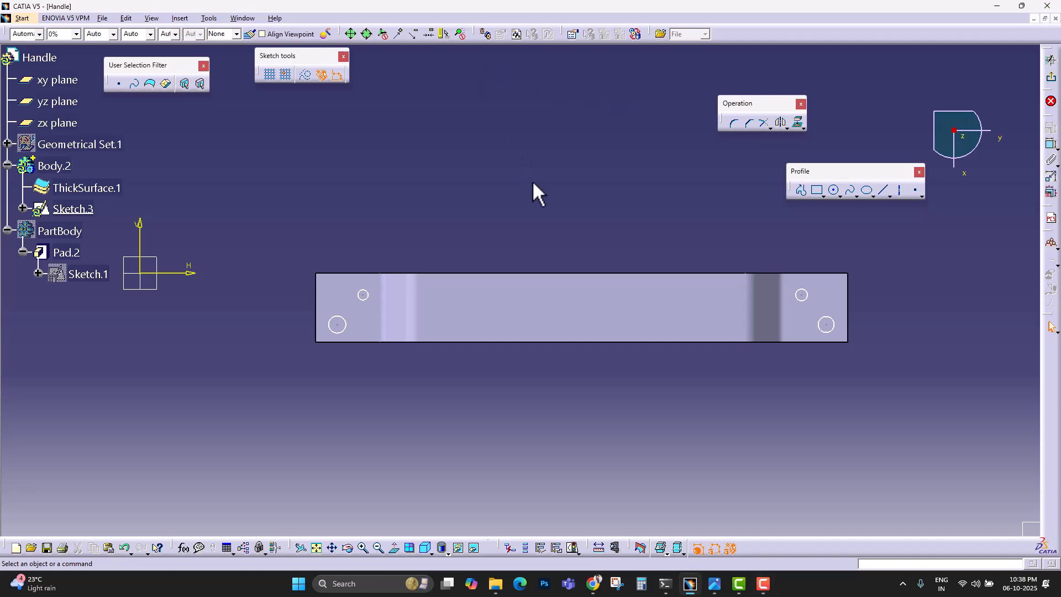
Step: Dimension the outer circle on the tab farther from the origin with a diameter of 3.5 mm
{"action": "left_click", "coordinate": [1051, 144]}
{"action": "left_click", "coordinate": [829, 326]}
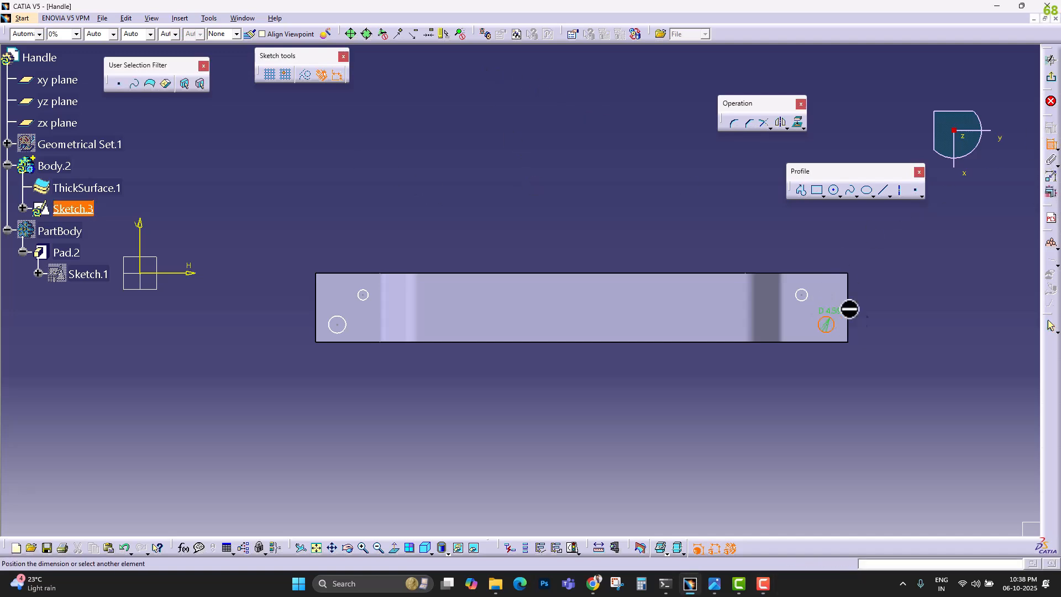
{"action": "left_click", "coordinate": [884, 286]}
{"action": "double_click", "coordinate": [882, 290]}
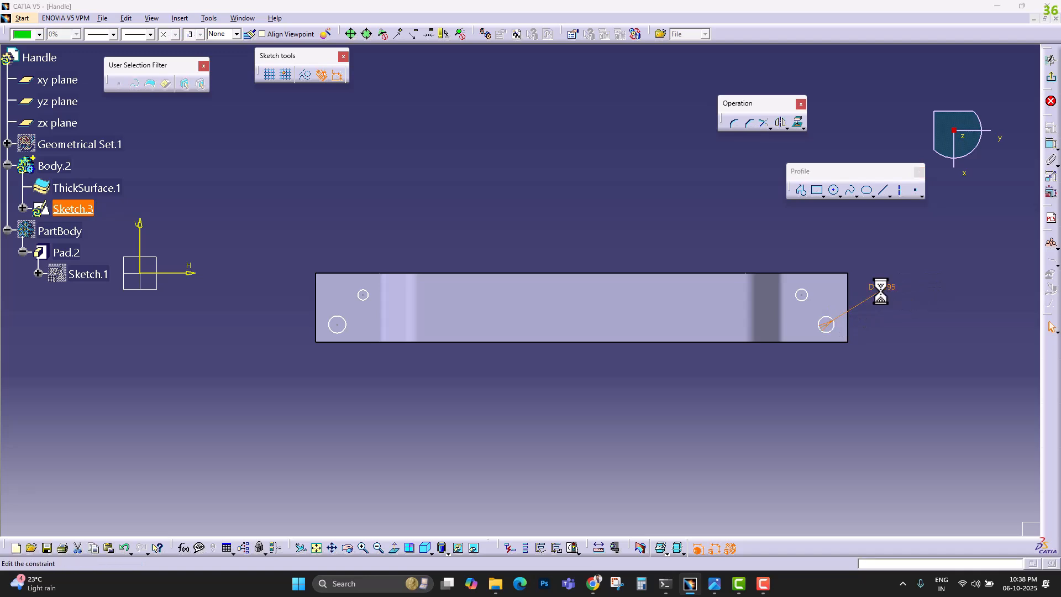
{"action": "type", "text": "4"}
{"action": "key", "text": "Return"}
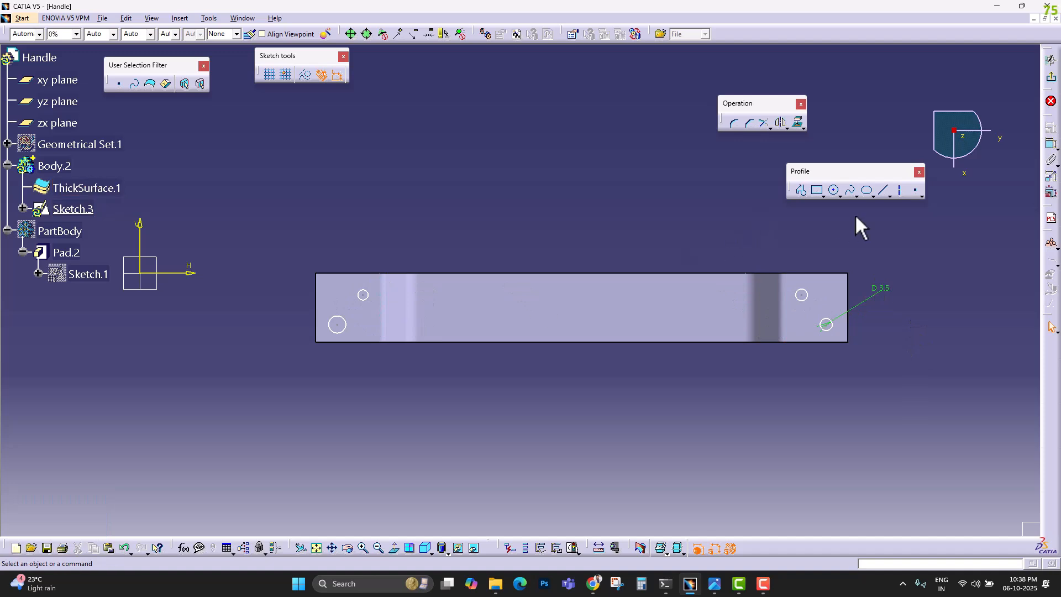
Step: Dimension the inner circle on the far tab and link its radius by formula to the outer circle's radius on that tab
{"action": "left_click", "coordinate": [1049, 145]}
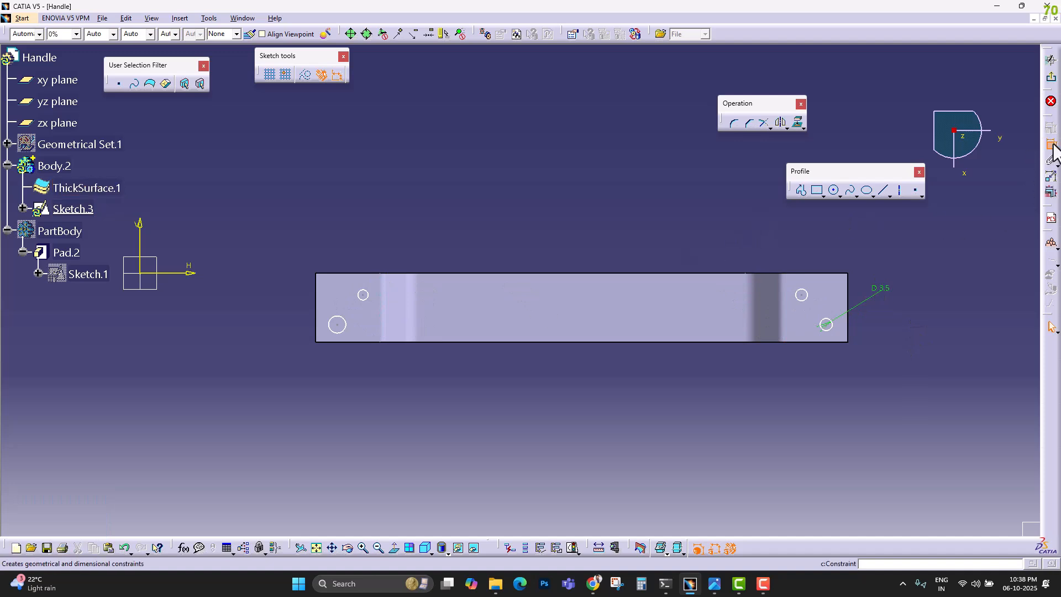
{"action": "left_click", "coordinate": [808, 292]}
{"action": "left_click", "coordinate": [853, 241]}
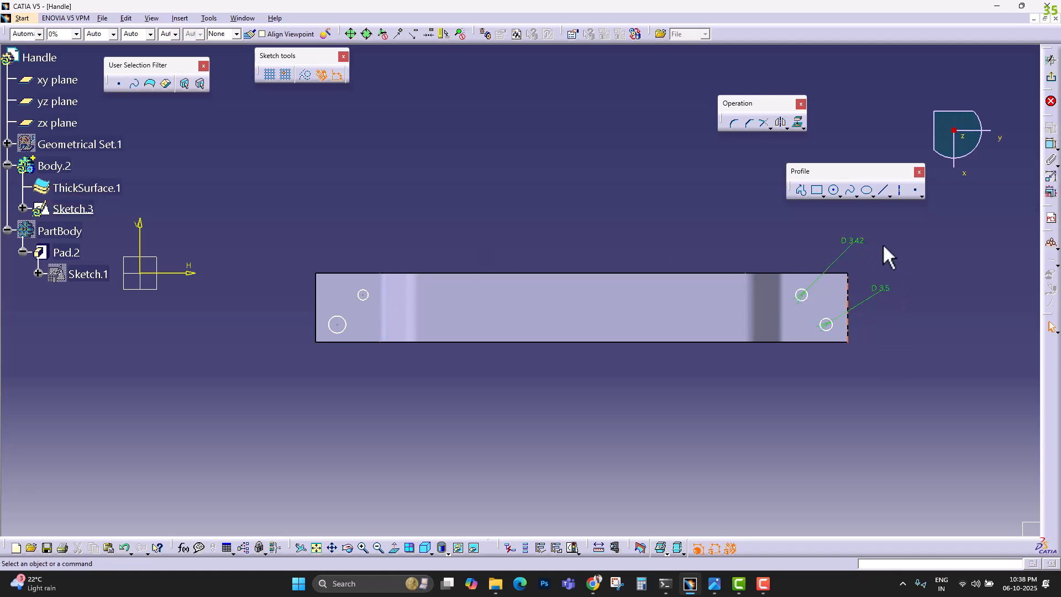
{"action": "right_click", "coordinate": [853, 242]}
{"action": "mouse_move", "coordinate": [940, 412]}
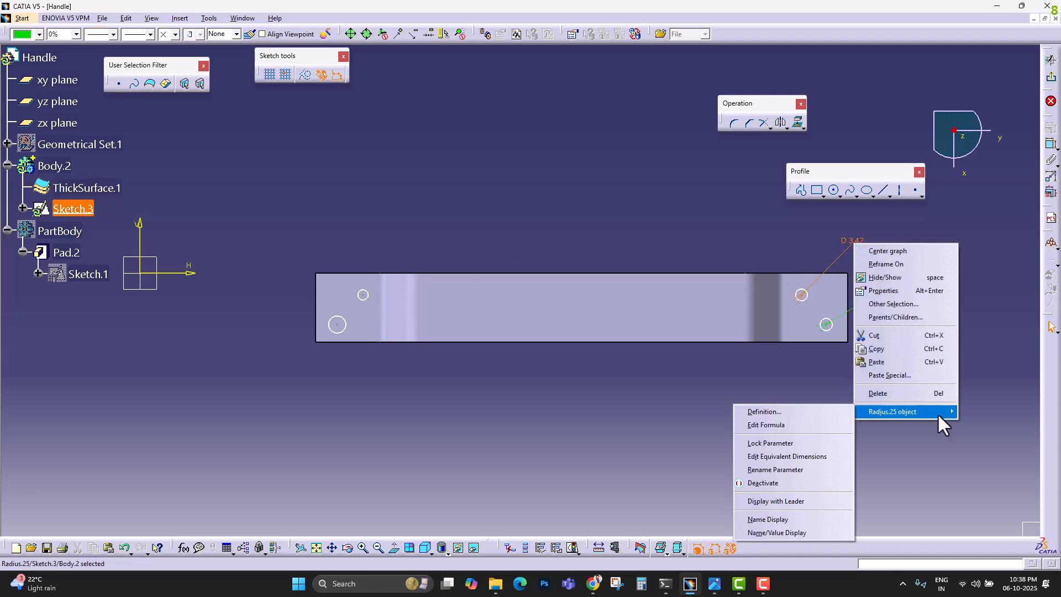
{"action": "left_click", "coordinate": [782, 425]}
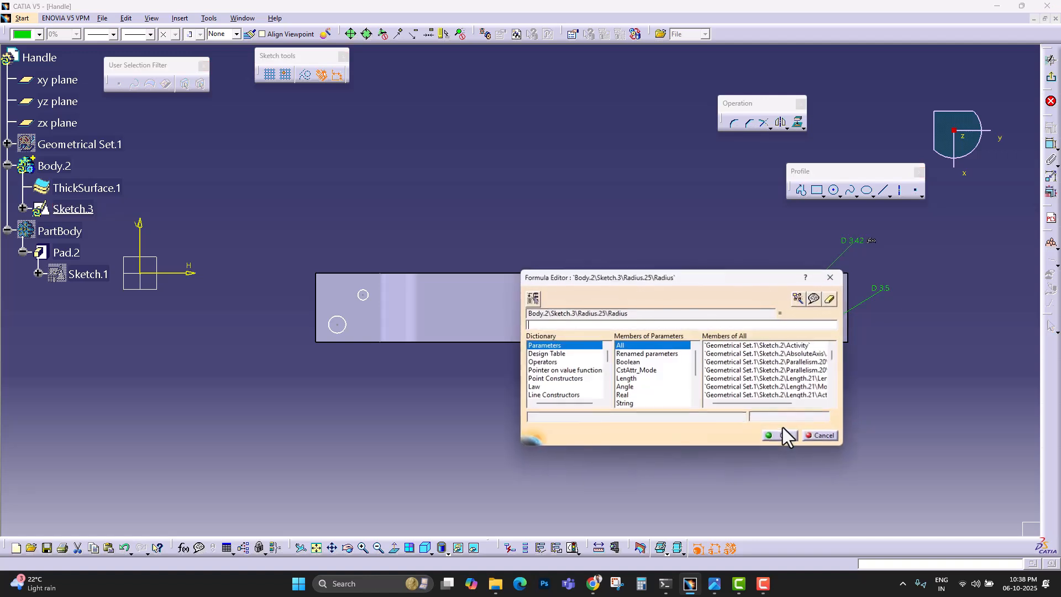
{"action": "left_click_drag", "start_coordinate": [748, 277], "coordinate": [602, 278]}
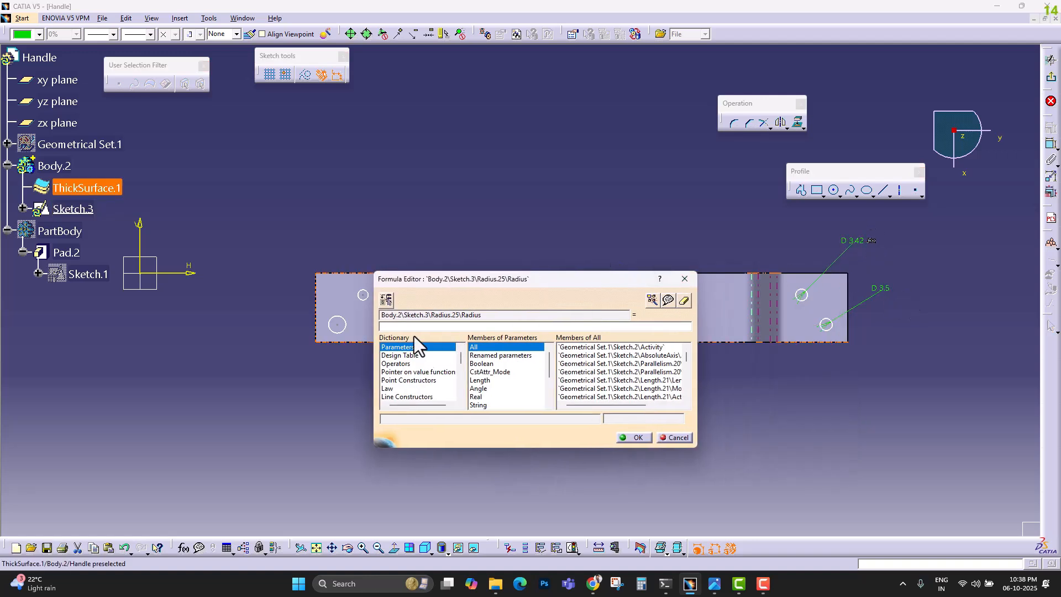
{"action": "left_click", "coordinate": [883, 288]}
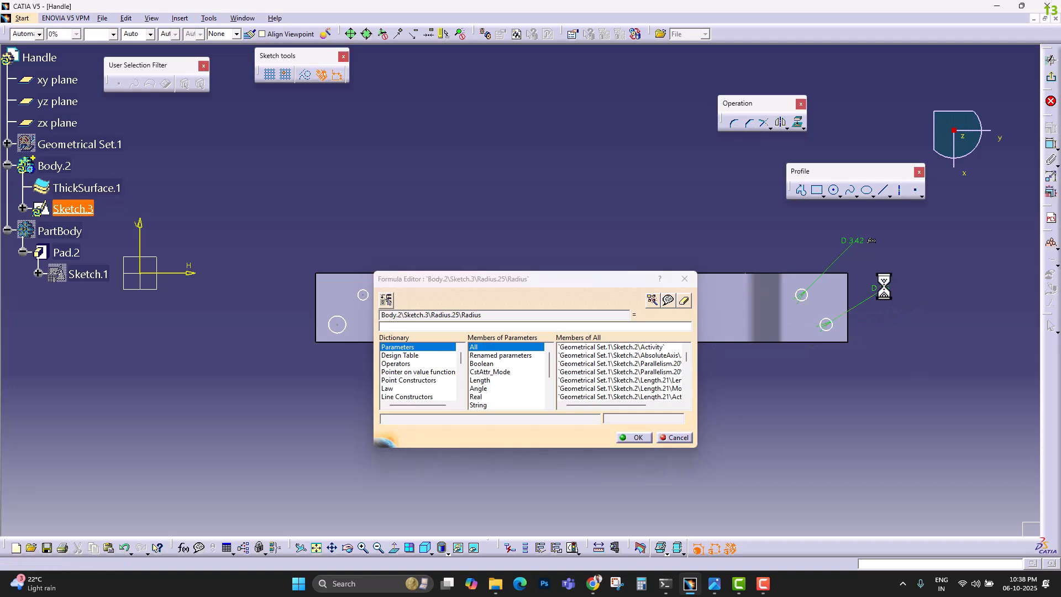
{"action": "left_click", "coordinate": [634, 437]}
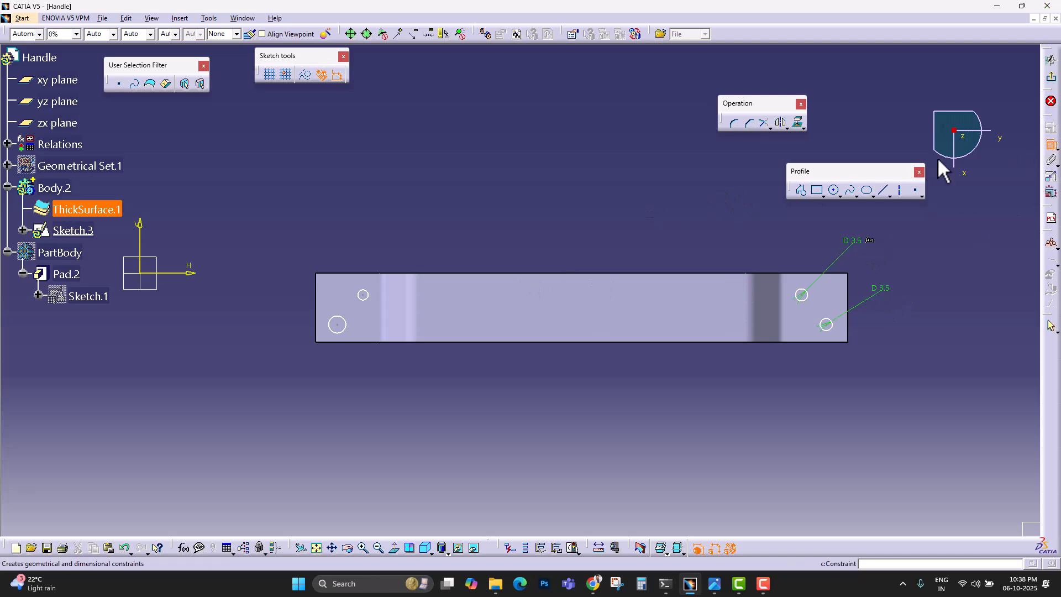
Step: Dimension the inner circle on the tab nearer the origin and link its radius by formula to the far tab's outer circle
{"action": "right_click", "coordinate": [429, 218]}
{"action": "left_click", "coordinate": [466, 260]}
{"action": "left_click", "coordinate": [427, 205]}
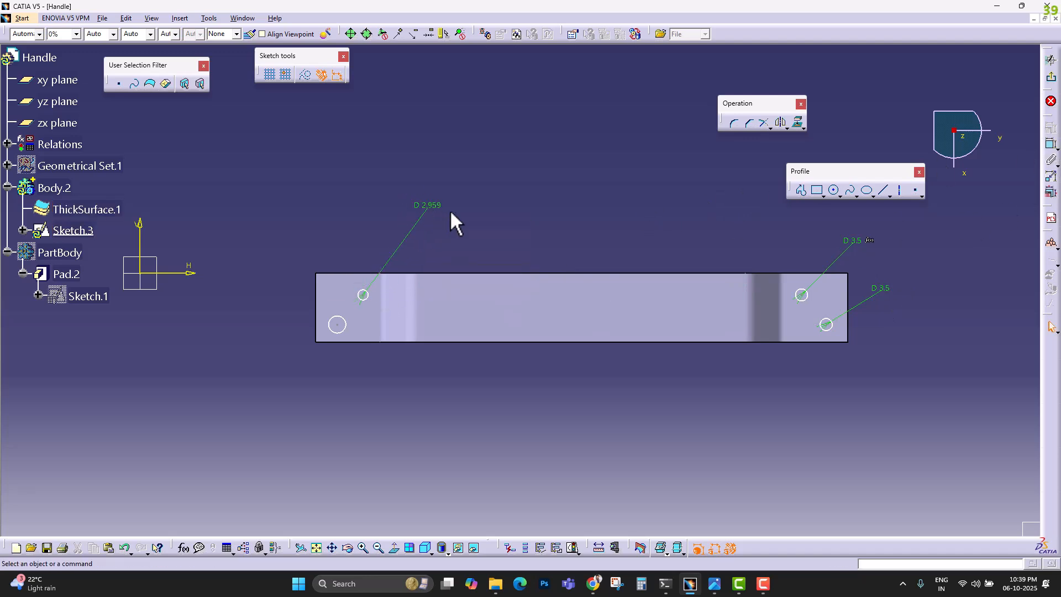
{"action": "right_click", "coordinate": [426, 205]}
{"action": "mouse_move", "coordinate": [517, 374]}
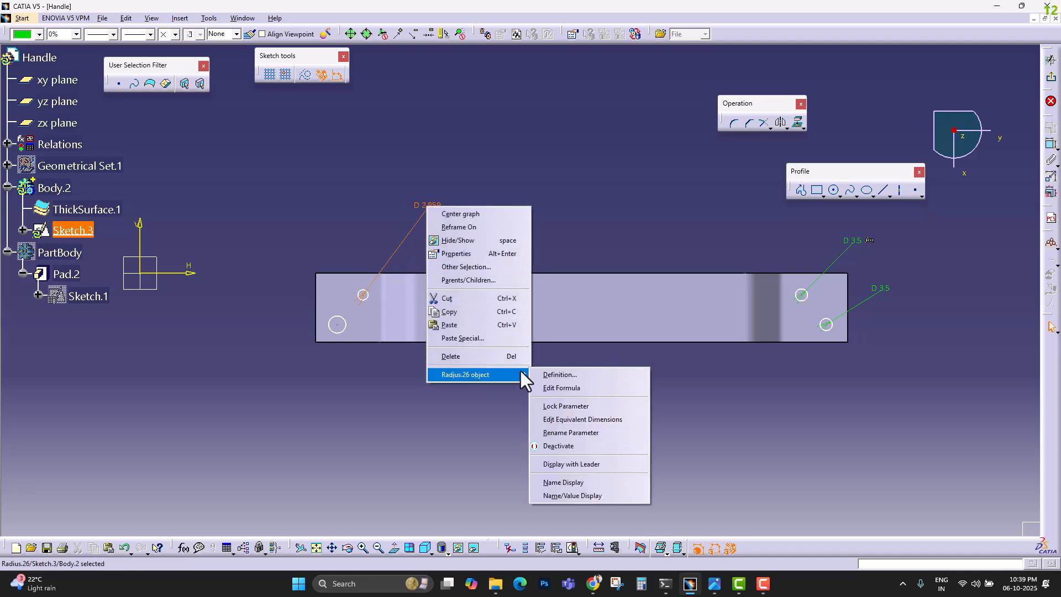
{"action": "left_click", "coordinate": [550, 384]}
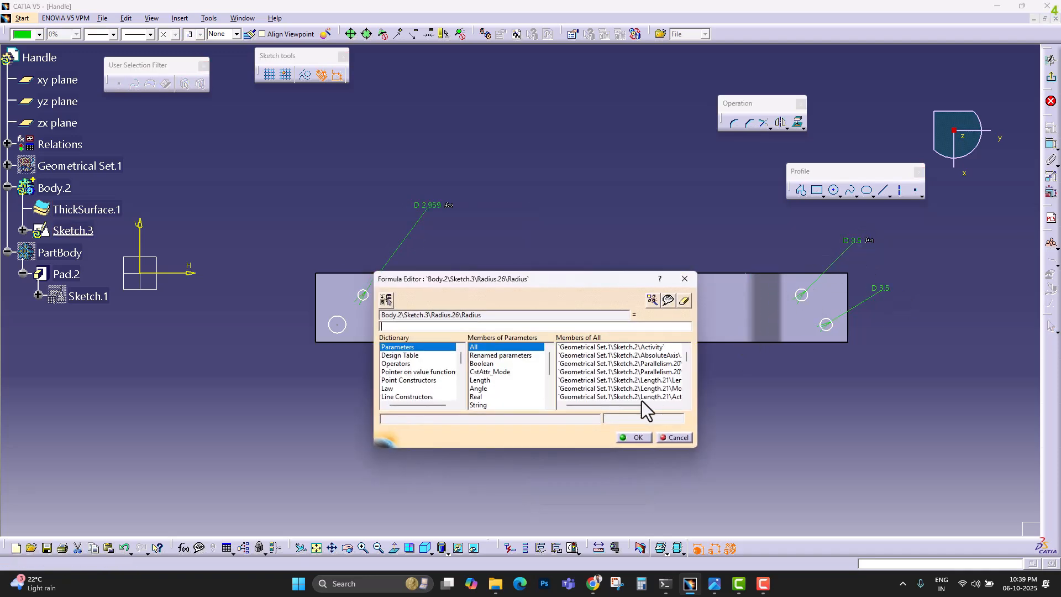
{"action": "left_click", "coordinate": [877, 289]}
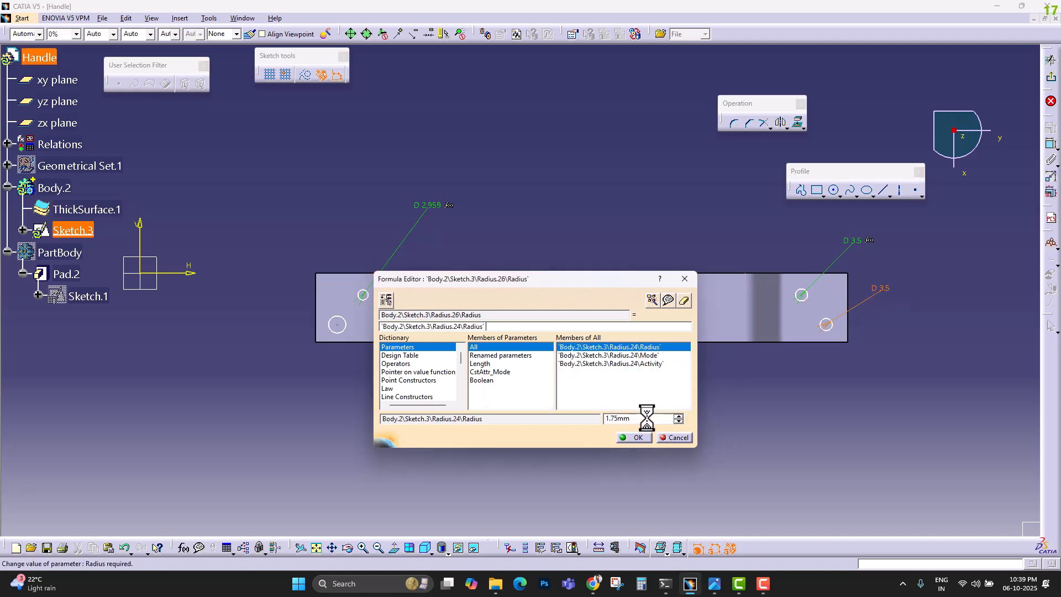
{"action": "left_click", "coordinate": [635, 435]}
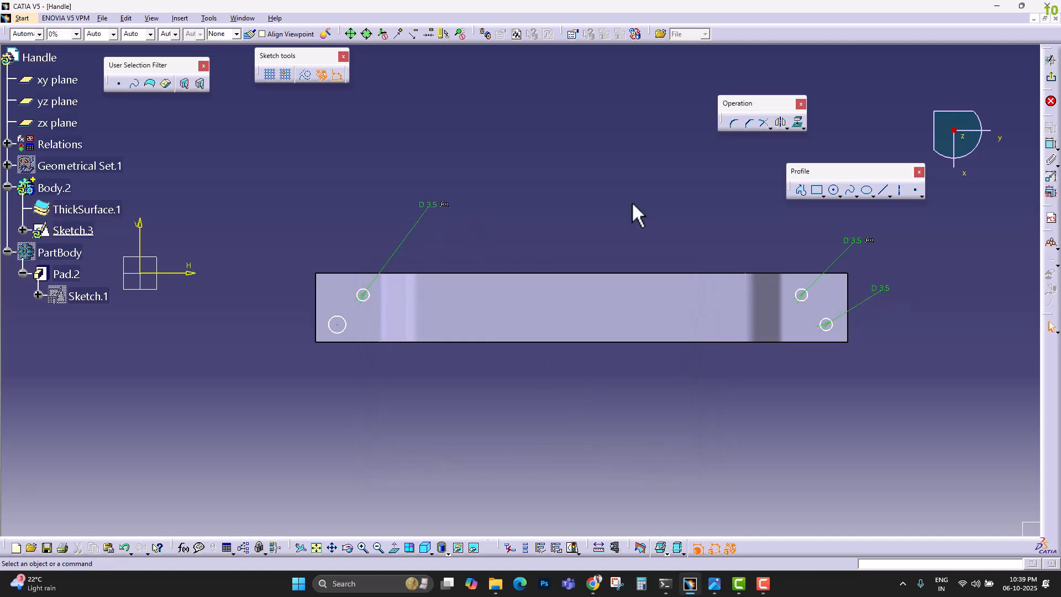
Step: Dimension the outer circle on the tab nearer the origin with a diameter of 3.5 mm
{"action": "left_click", "coordinate": [1047, 145]}
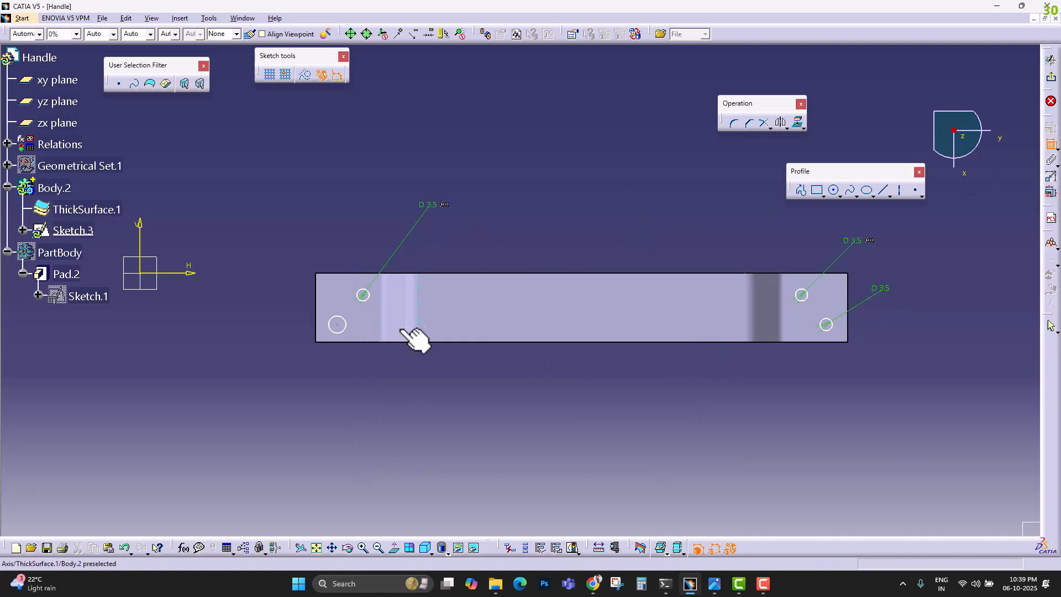
{"action": "left_click", "coordinate": [346, 326]}
{"action": "left_click", "coordinate": [366, 214]}
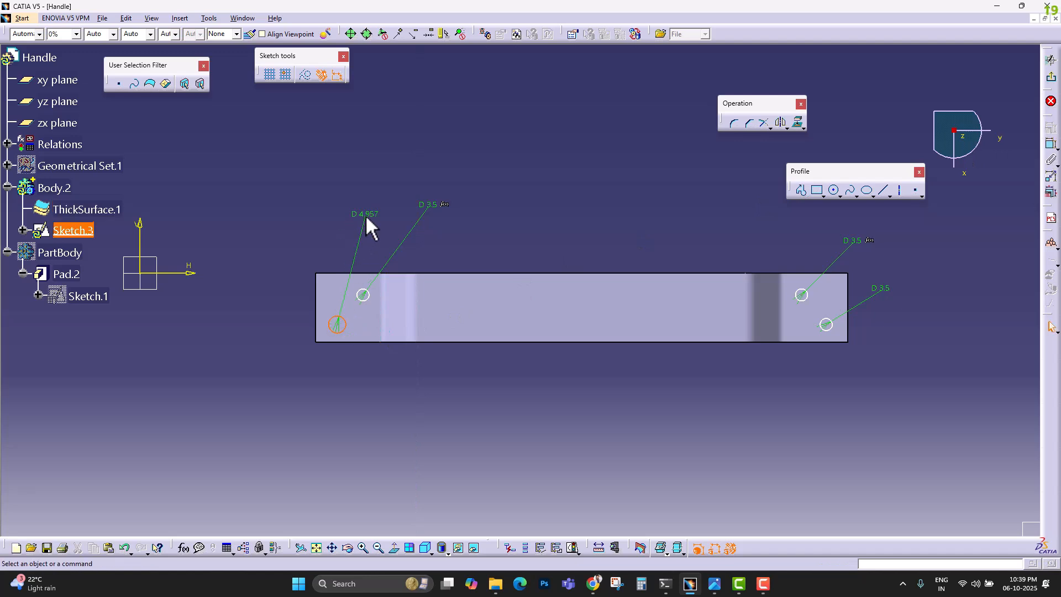
{"action": "double_click", "coordinate": [364, 216]}
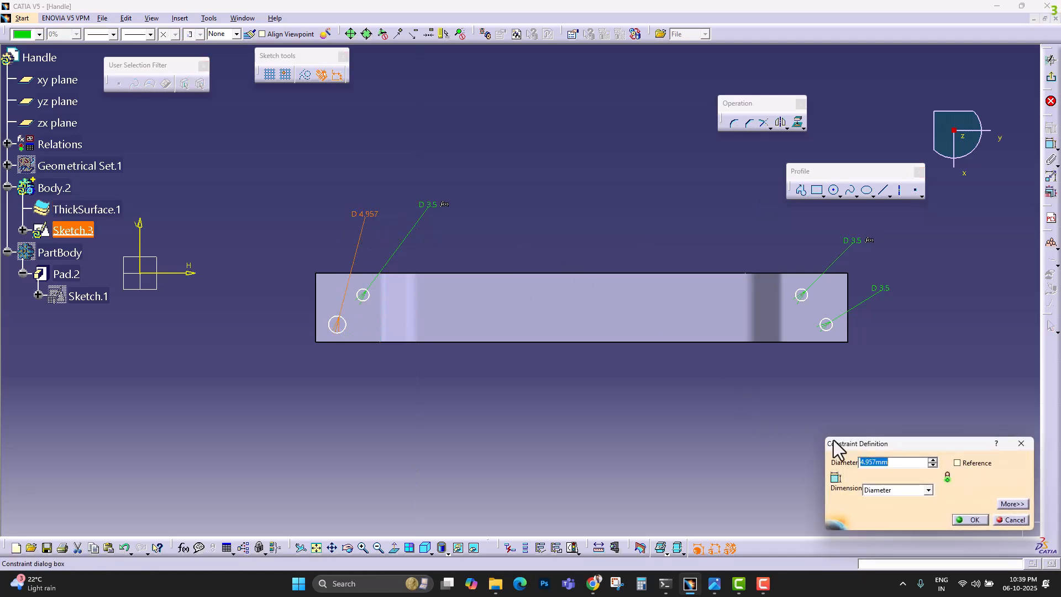
{"action": "type", "text": "3."}
{"action": "key", "text": "Return"}
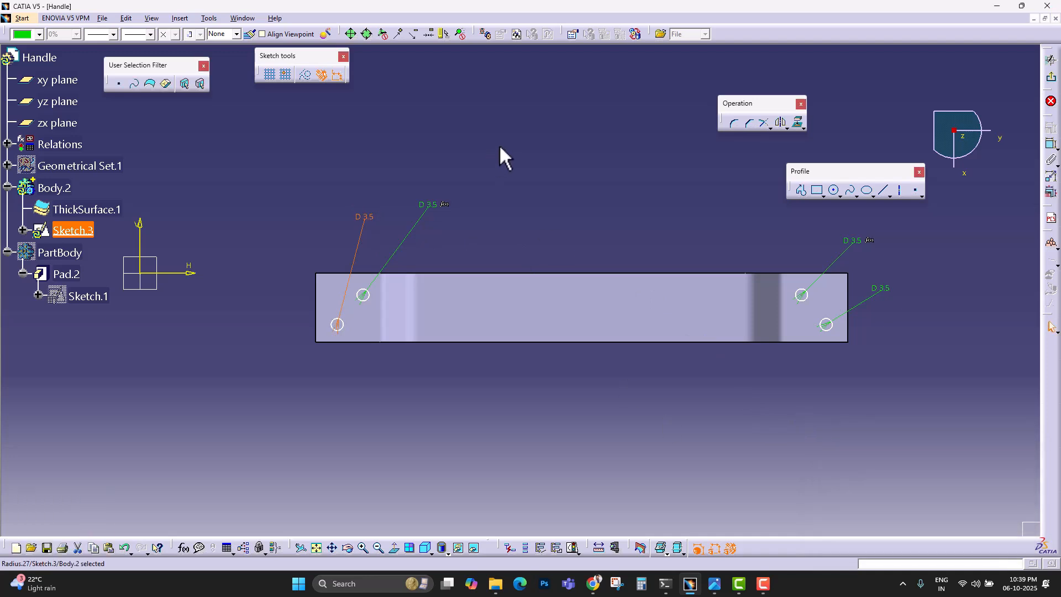
Step: Link the radius of the outer circle on the tab nearer the origin by formula to the far tab's outer circle
{"action": "left_click", "coordinate": [1049, 145]}
{"action": "left_click", "coordinate": [1051, 145]}
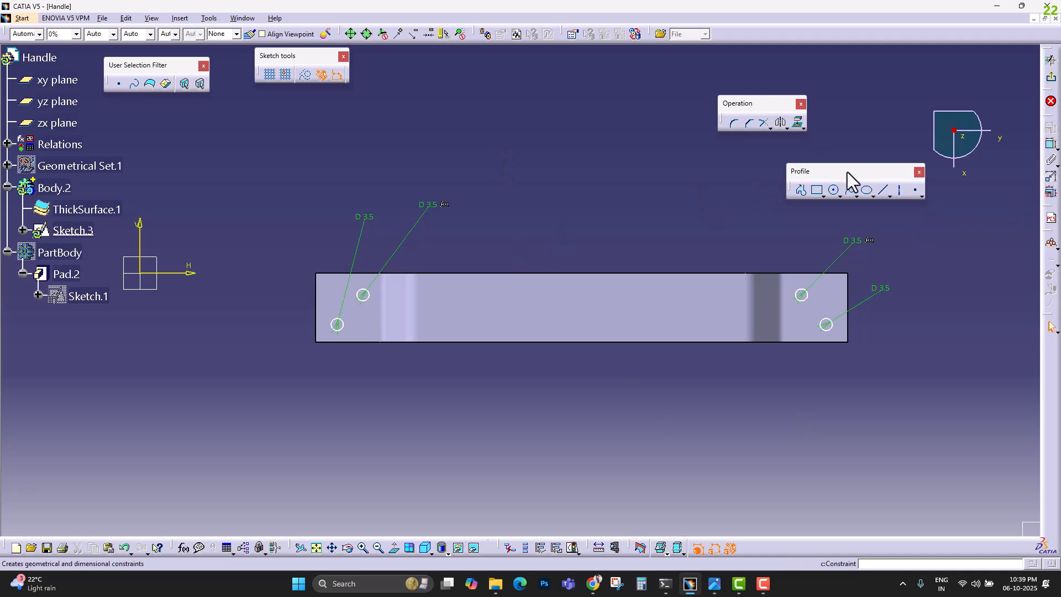
{"action": "right_click", "coordinate": [368, 215]}
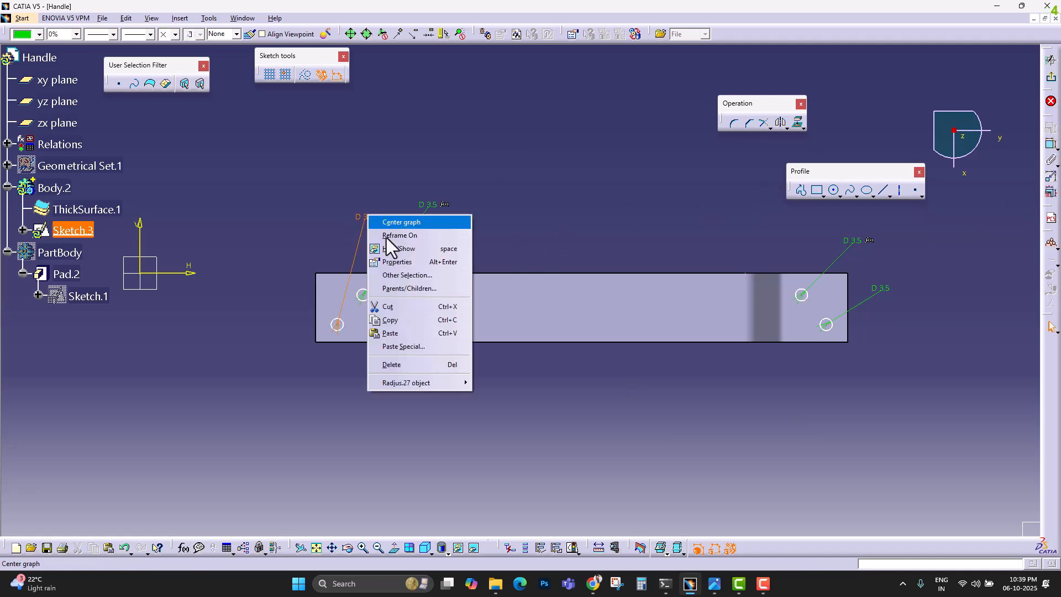
{"action": "mouse_move", "coordinate": [435, 382]}
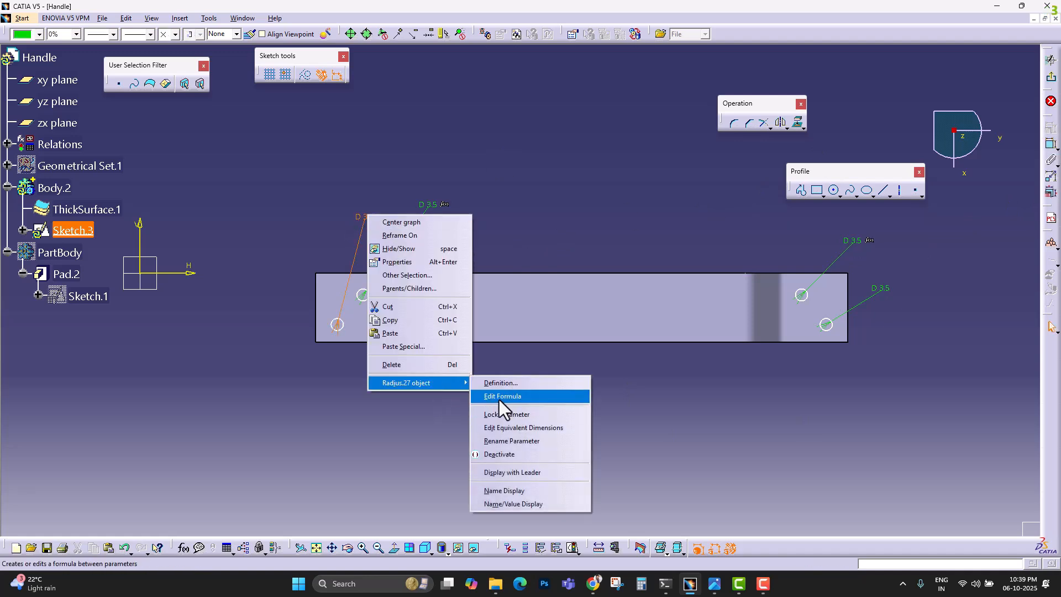
{"action": "left_click", "coordinate": [500, 399]}
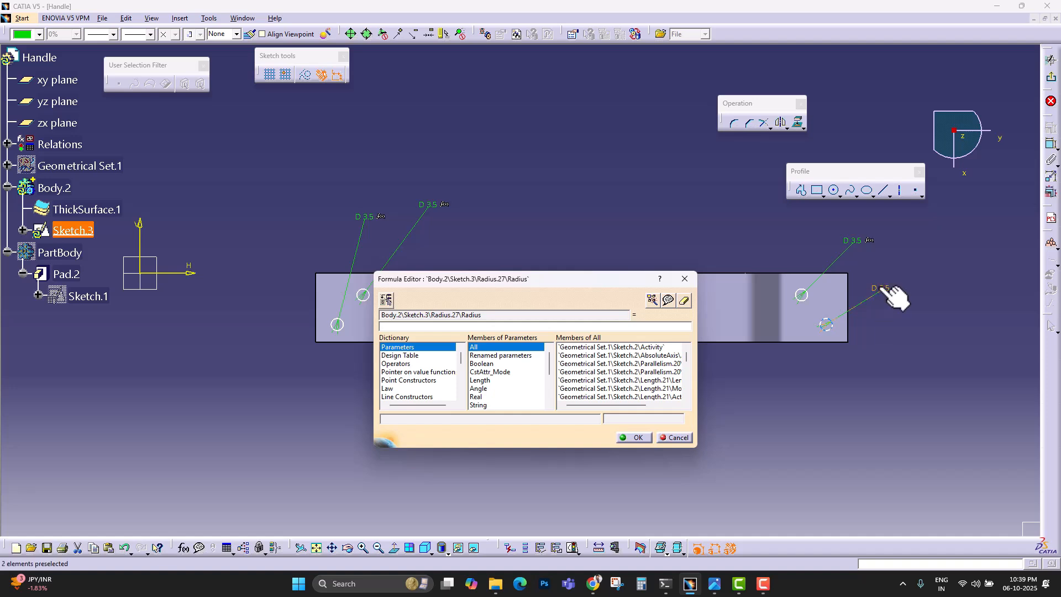
{"action": "left_click", "coordinate": [883, 289]}
{"action": "left_click", "coordinate": [630, 438]}
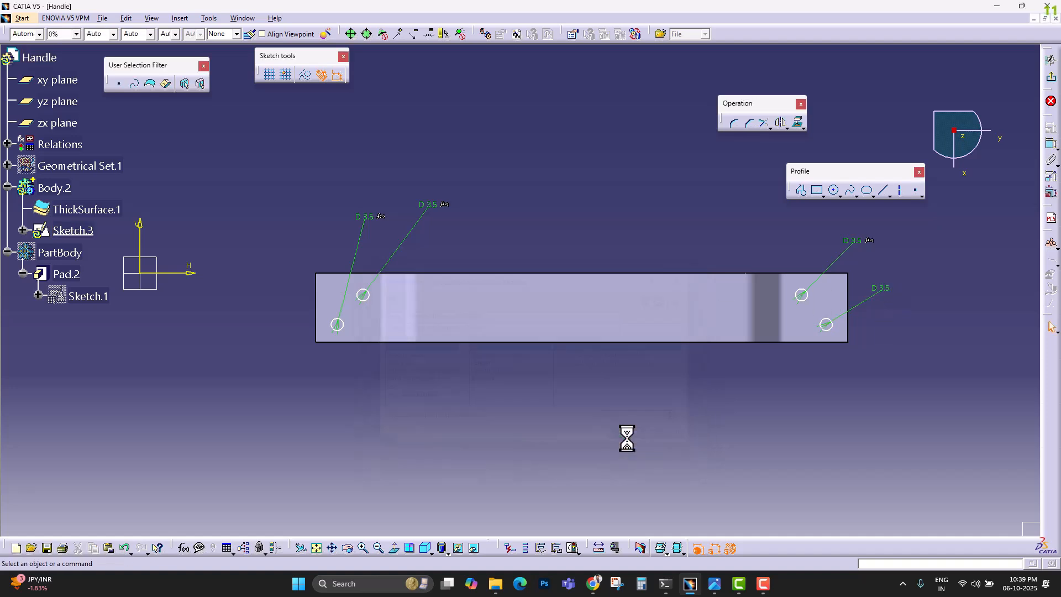
Step: Test the formula links by setting the far tab's outer circle diameter to 3 mm, 4 mm and back to 3.5 mm
{"action": "double_click", "coordinate": [881, 289]}
{"action": "type", "text": "3"}
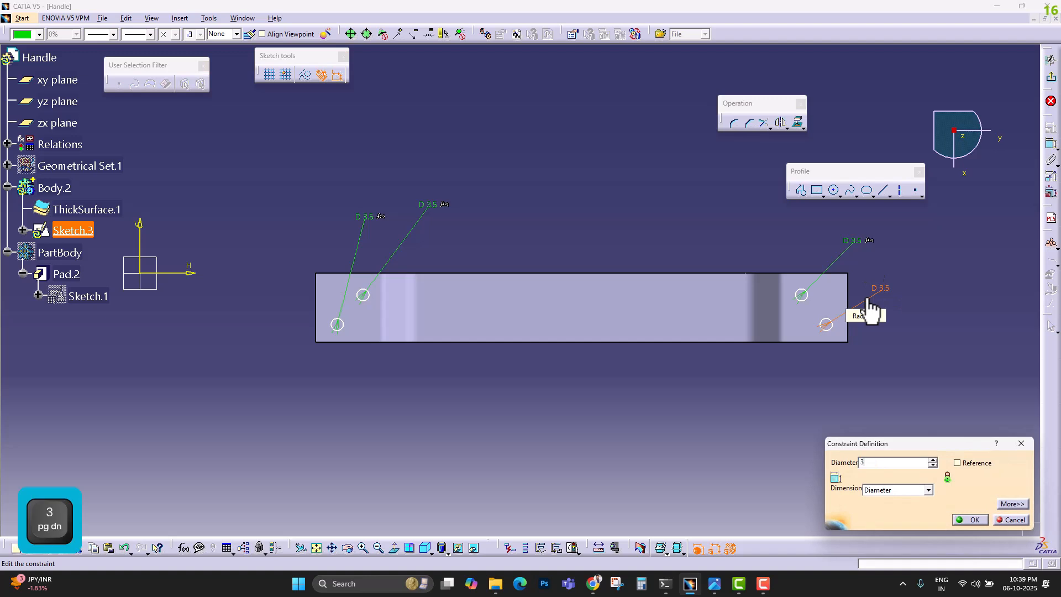
{"action": "key", "text": "Return"}
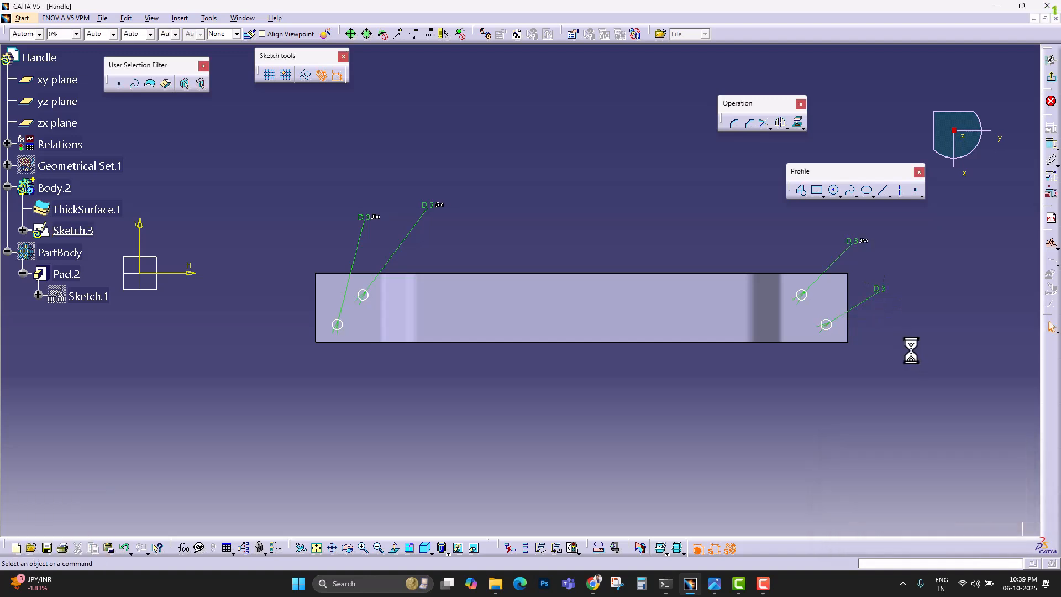
{"action": "double_click", "coordinate": [878, 289]}
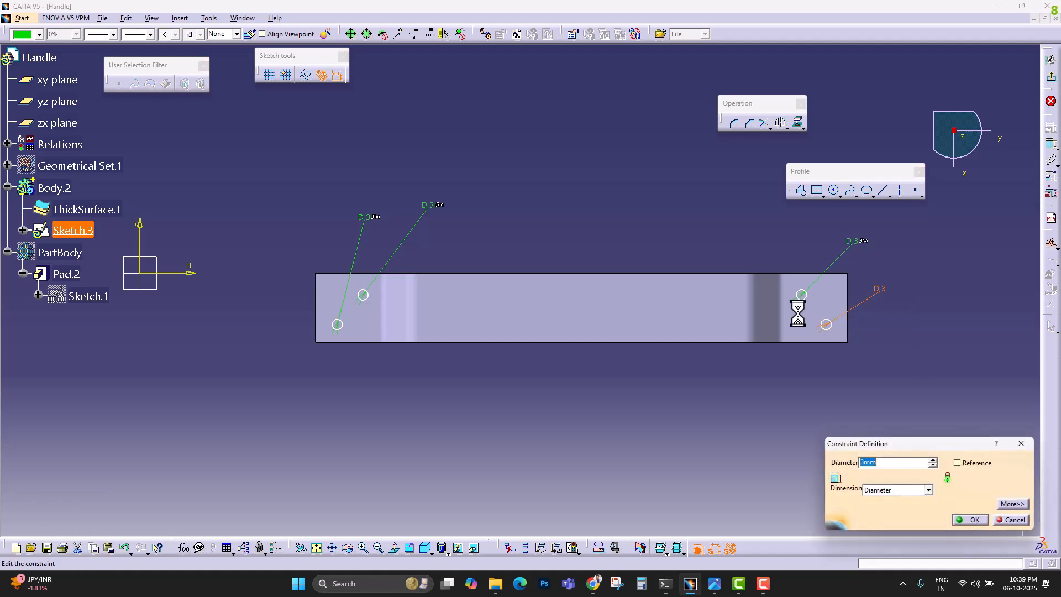
{"action": "type", "text": "4"}
{"action": "key", "text": "Return"}
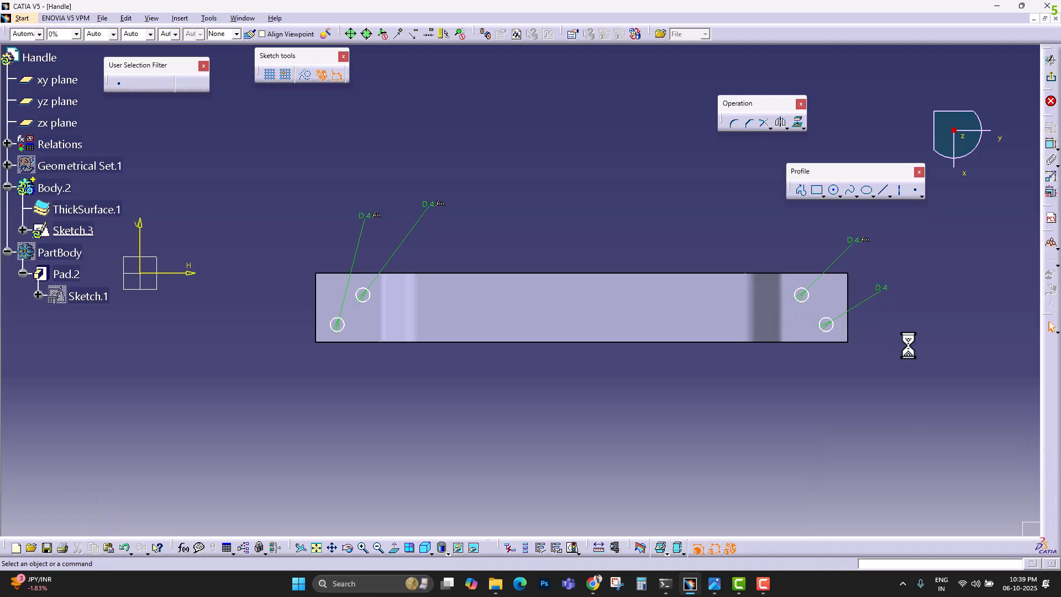
{"action": "double_click", "coordinate": [878, 290]}
{"action": "type", "text": "3"}
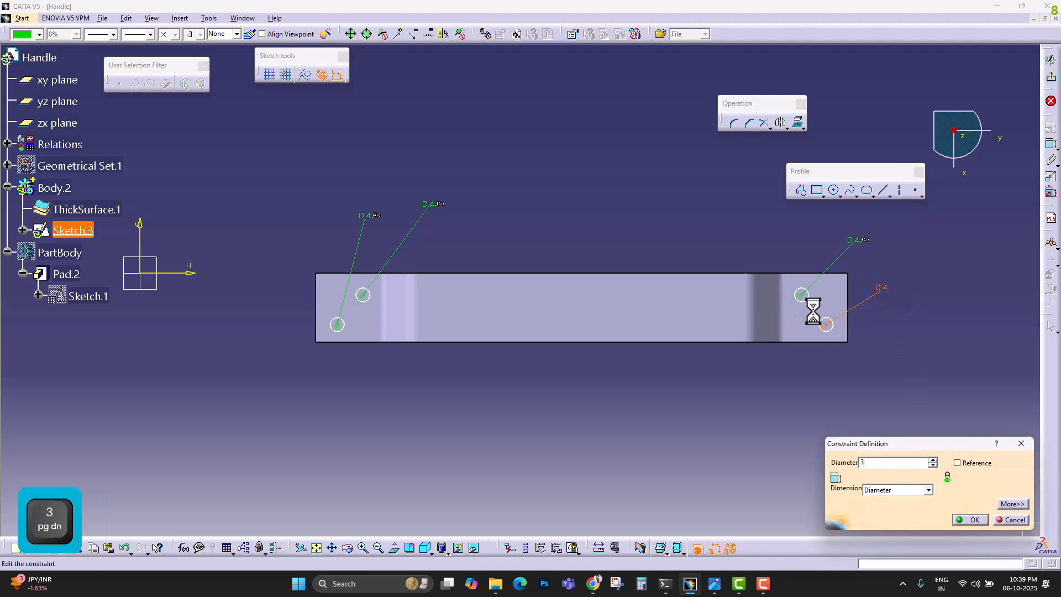
{"action": "type", "text": ".5"}
{"action": "key", "text": "Return"}
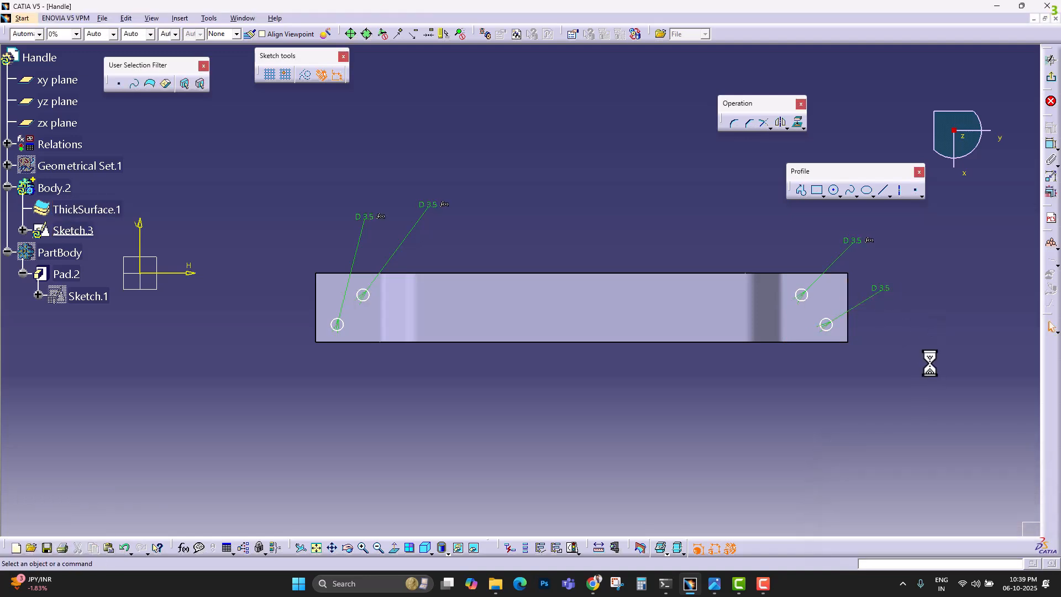
Step: Dimension the vertical offset between the centres of the two inner circles on the opposite tabs
{"action": "left_click", "coordinate": [367, 315]}
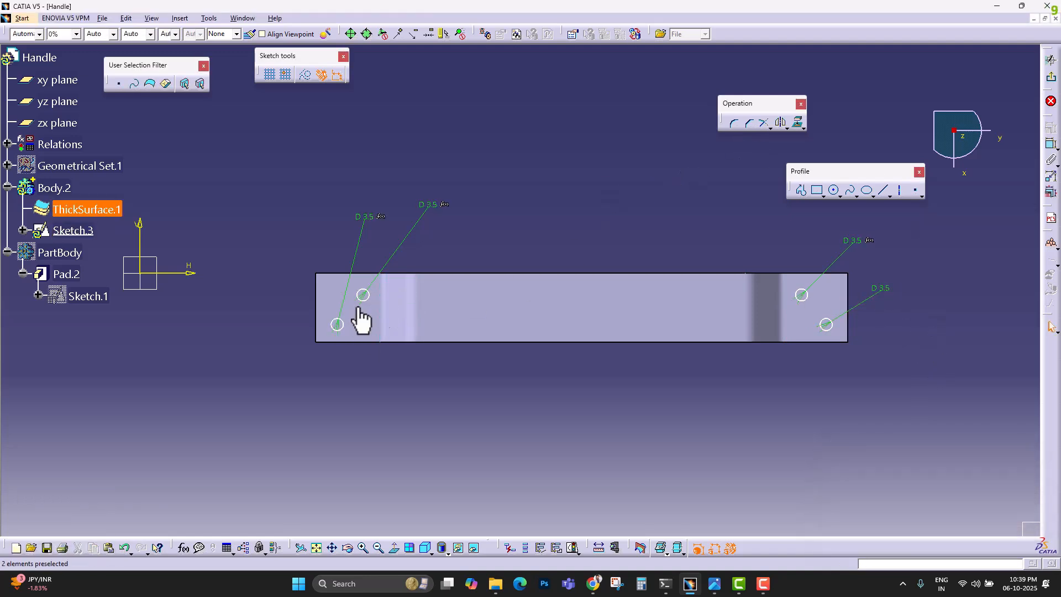
{"action": "left_click", "coordinate": [1050, 145]}
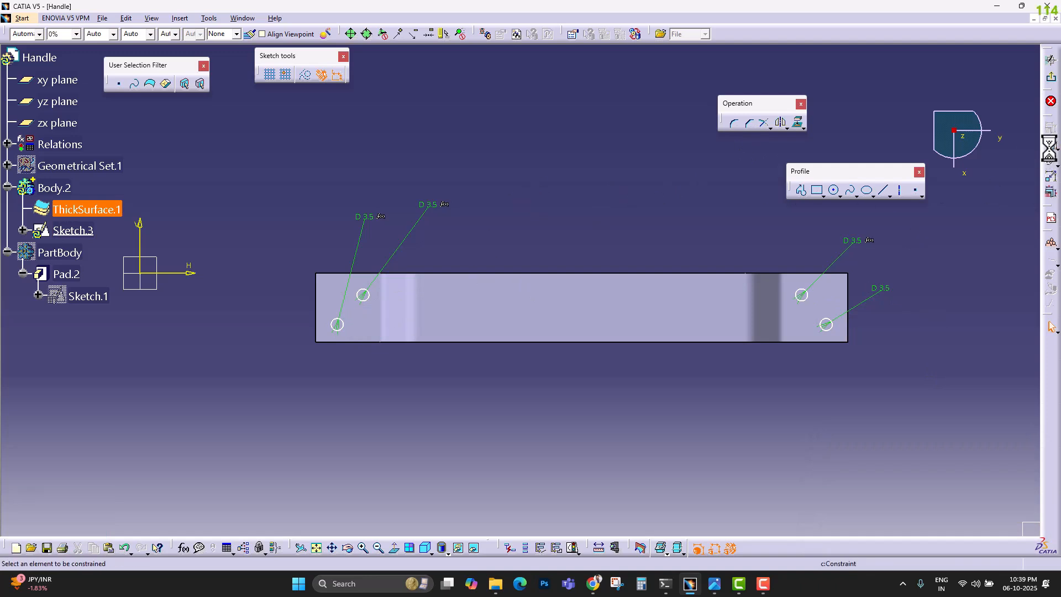
{"action": "left_click", "coordinate": [801, 295]}
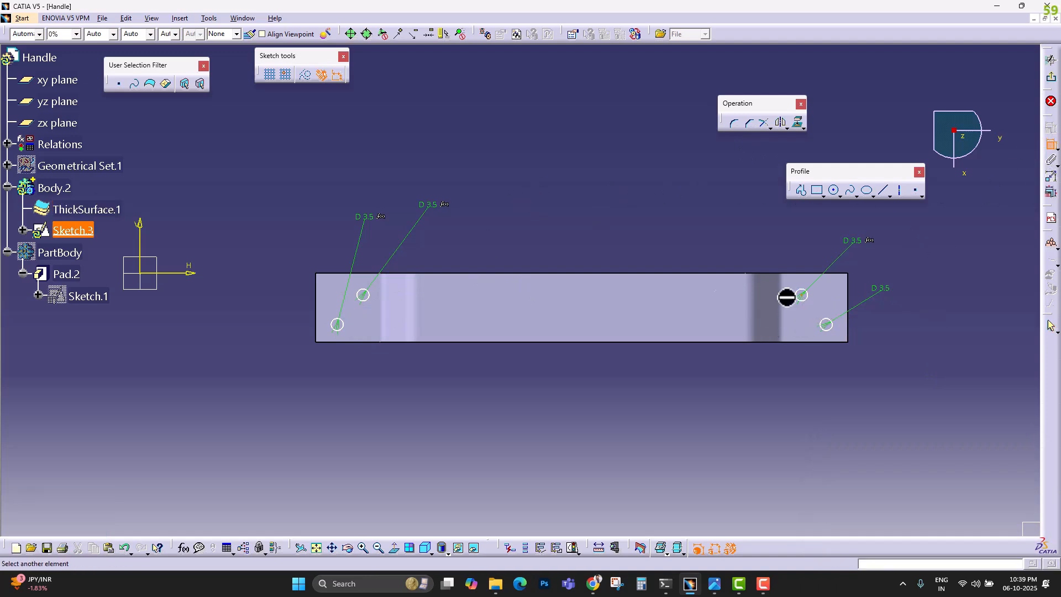
{"action": "left_click", "coordinate": [363, 295]}
{"action": "right_click", "coordinate": [558, 253]}
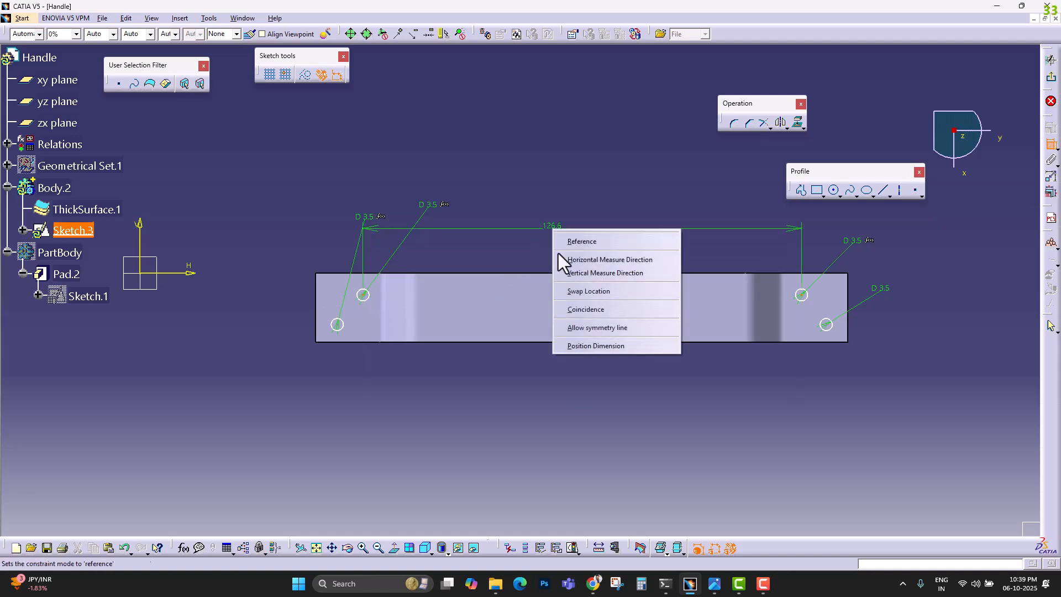
{"action": "left_click", "coordinate": [574, 259]}
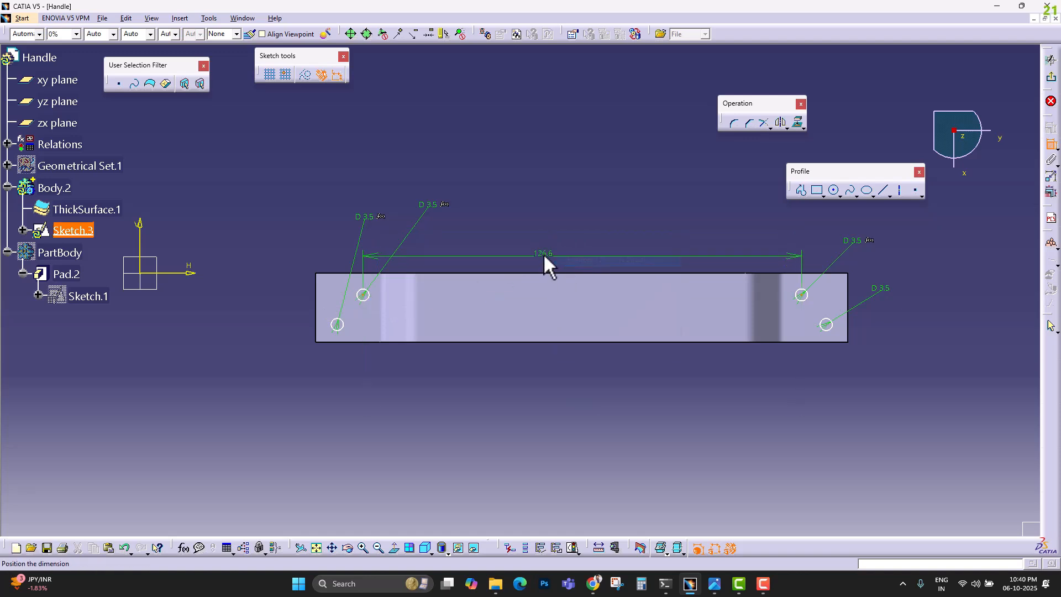
{"action": "right_click", "coordinate": [543, 253]}
{"action": "left_click", "coordinate": [571, 295]}
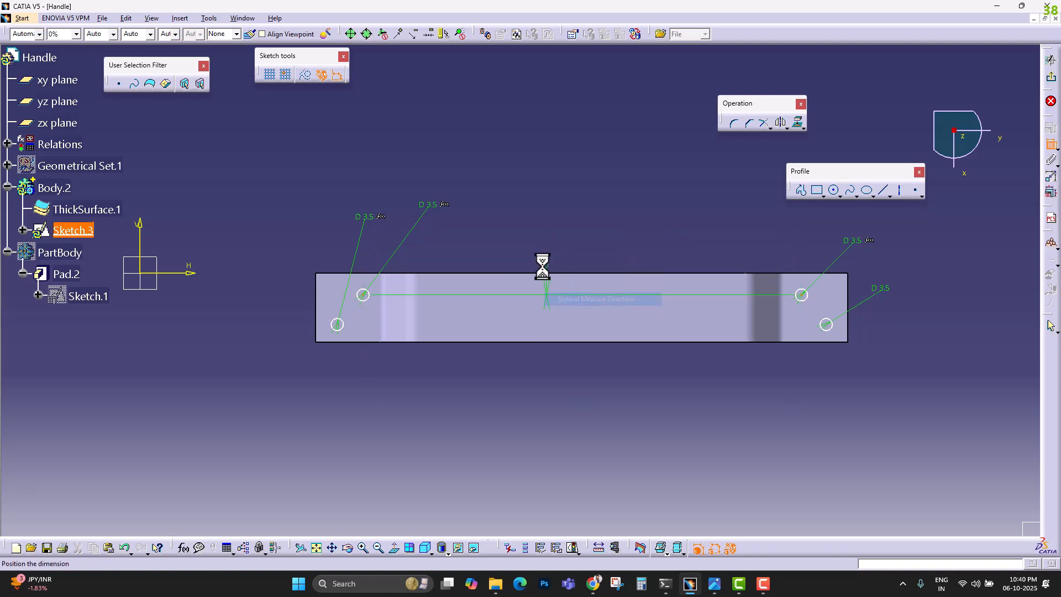
Step: Dimension the vertical offset between the centres of the two outer circles on the opposite tabs
{"action": "left_click", "coordinate": [1051, 145]}
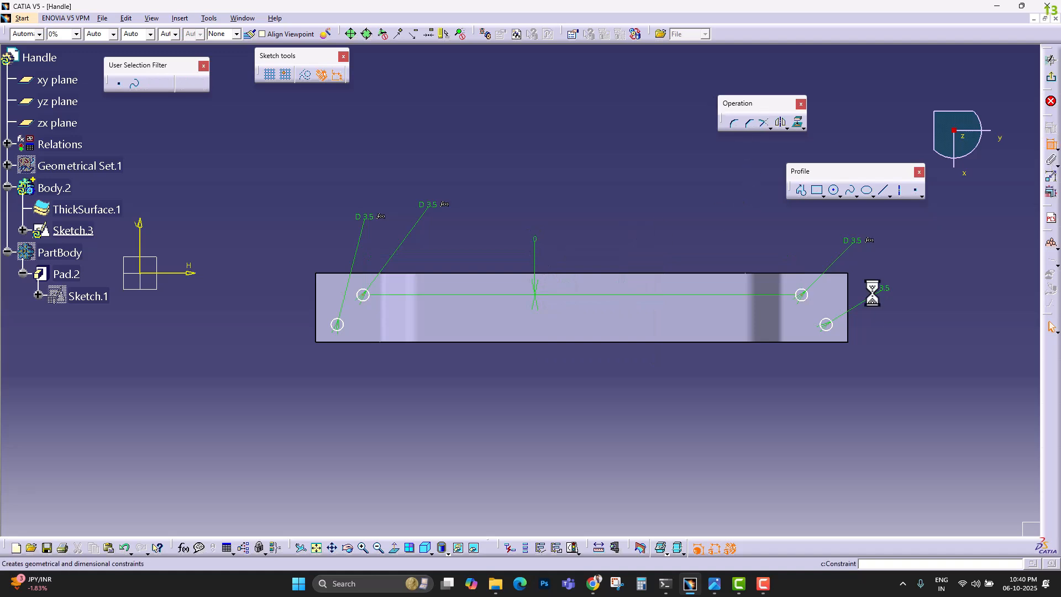
{"action": "left_click", "coordinate": [826, 325]}
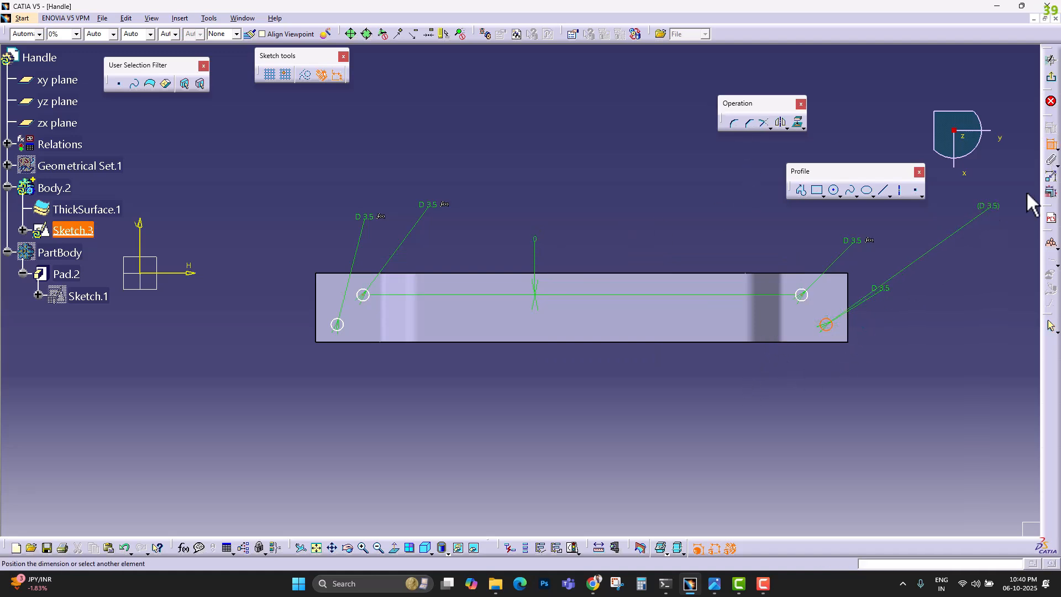
{"action": "left_click", "coordinate": [1048, 146]}
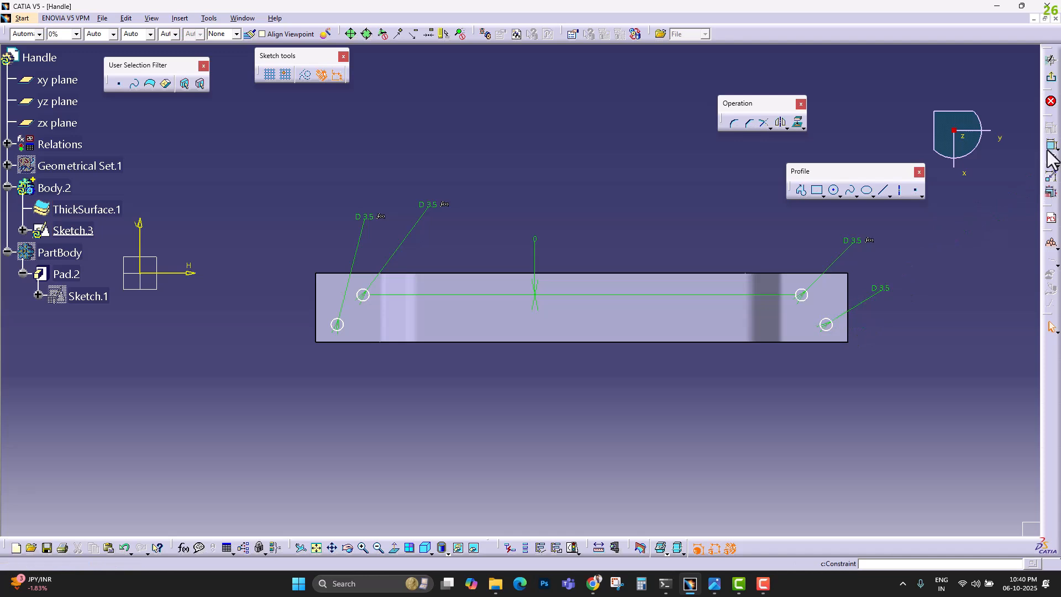
{"action": "left_click", "coordinate": [827, 325]}
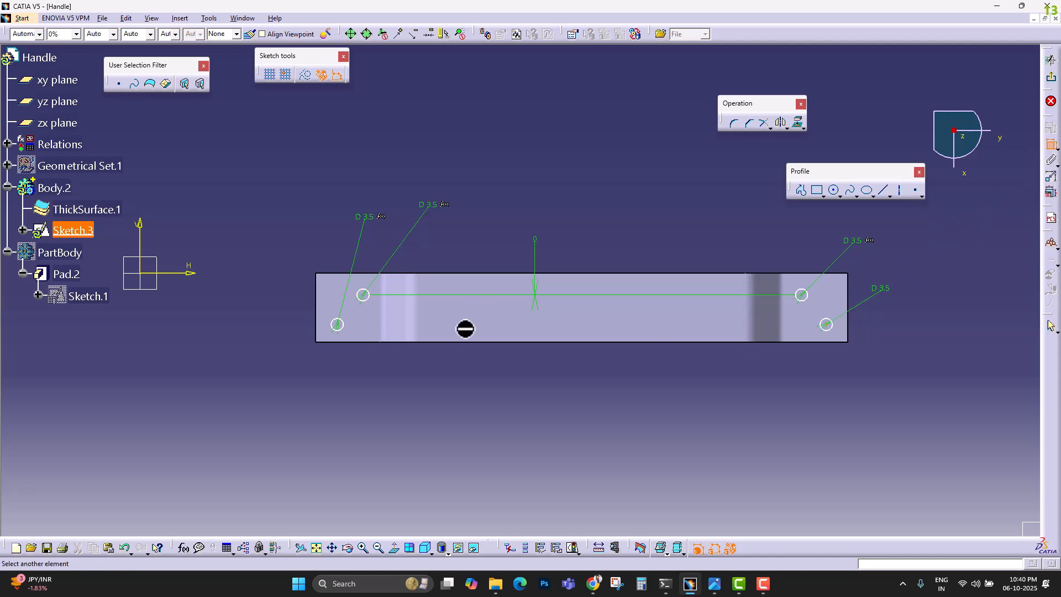
{"action": "left_click", "coordinate": [337, 325]}
{"action": "right_click", "coordinate": [500, 355]}
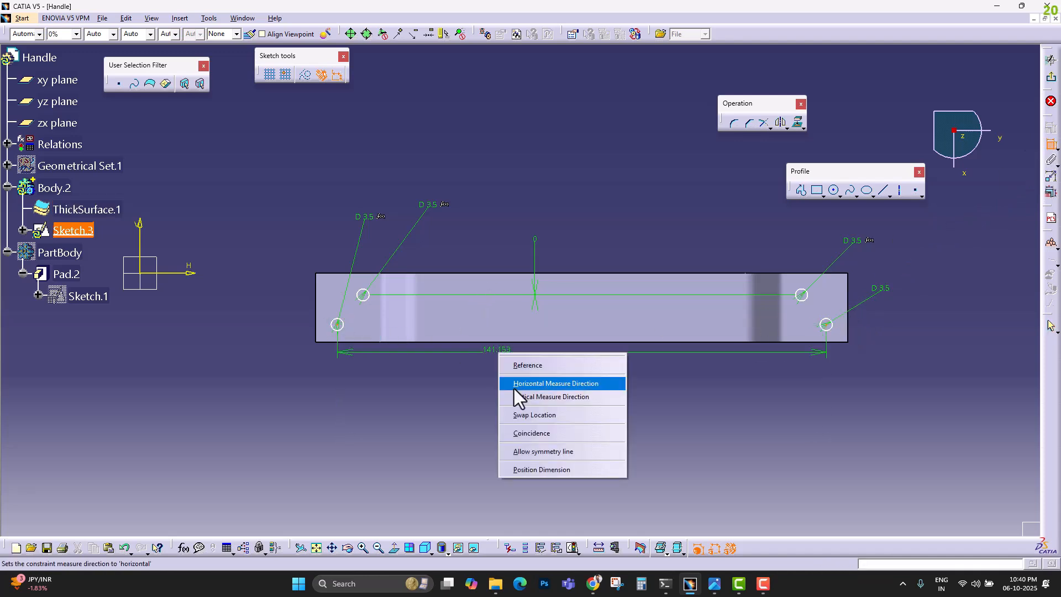
{"action": "left_click", "coordinate": [516, 383]}
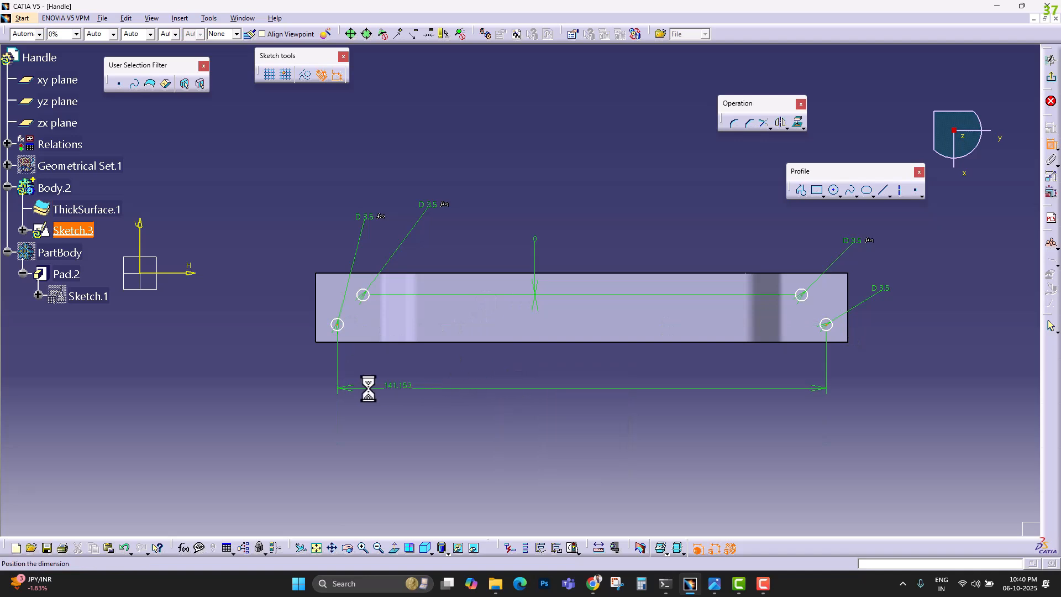
{"action": "right_click", "coordinate": [370, 389]}
{"action": "left_click", "coordinate": [414, 431]}
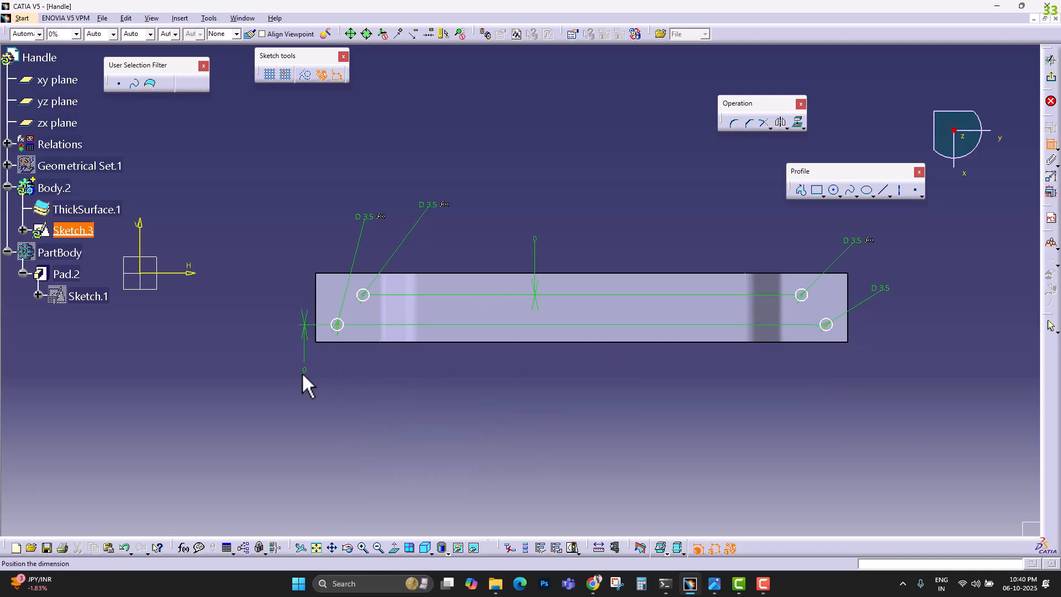
{"action": "left_click", "coordinate": [290, 381]}
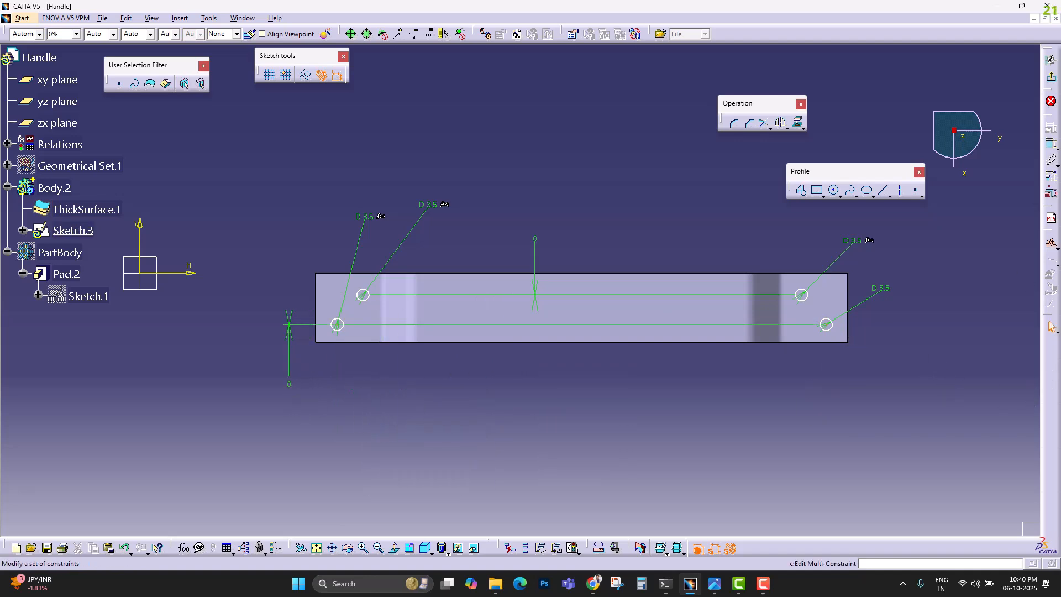
Step: Dimension the vertical distance between the inner and outer circle centres on the tab farther from the origin
{"action": "left_click", "coordinate": [827, 325]}
{"action": "right_click", "coordinate": [810, 295]}
{"action": "left_click", "coordinate": [835, 391]}
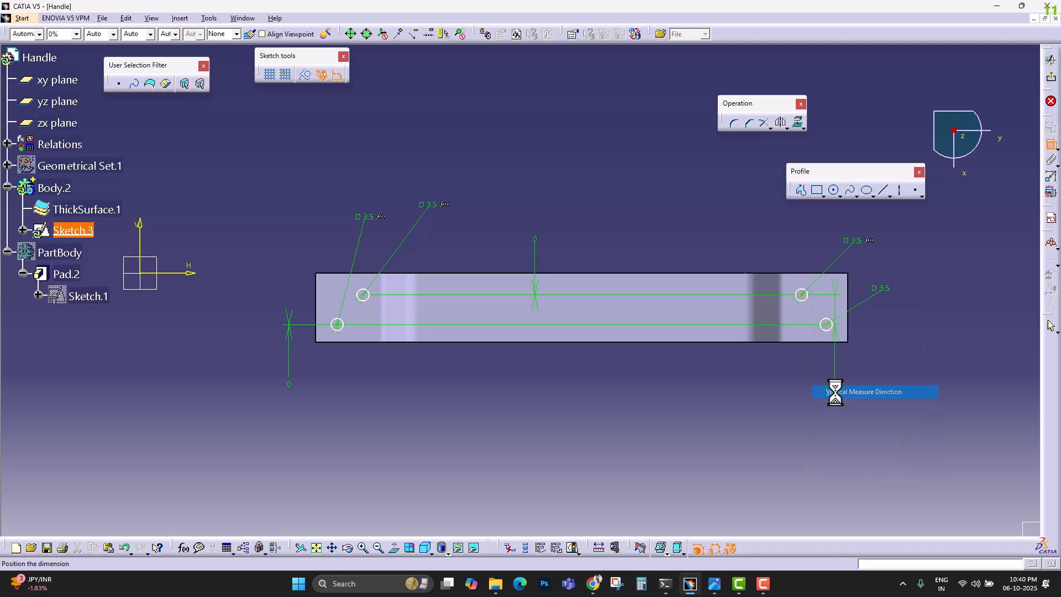
{"action": "right_click", "coordinate": [814, 387]}
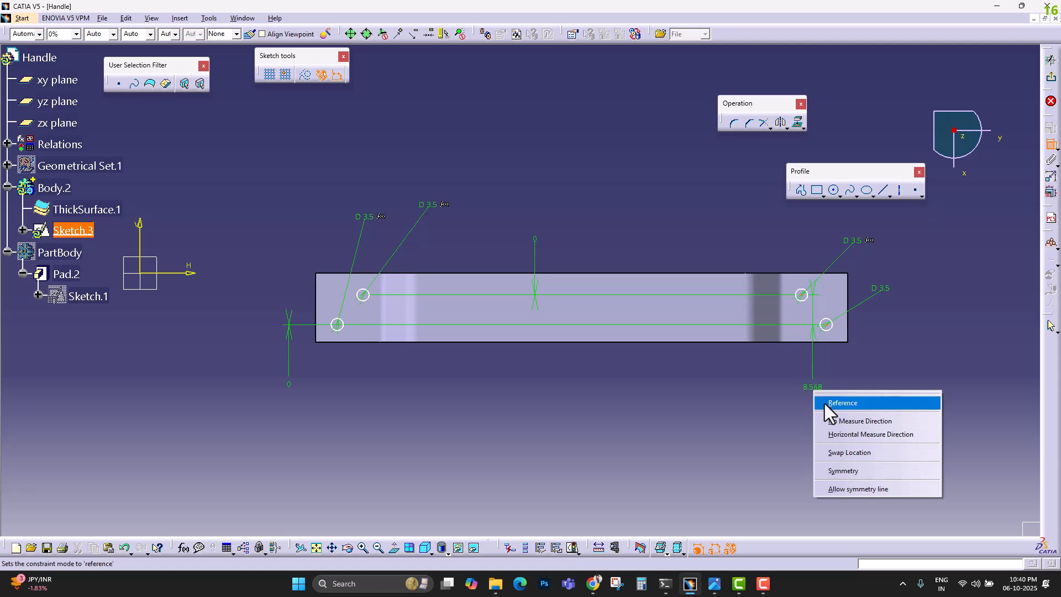
{"action": "left_click", "coordinate": [781, 387]}
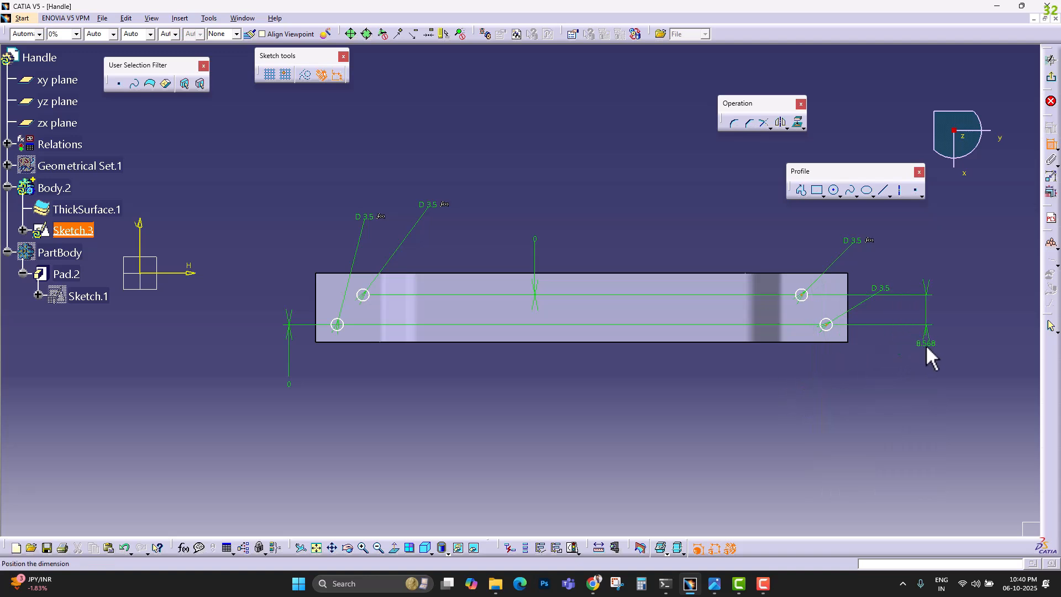
{"action": "left_click", "coordinate": [926, 354]}
Step: Dimension the horizontal distance between the inner and outer circle centres on the far tab and set it to 7 mm
{"action": "left_click", "coordinate": [1051, 145]}
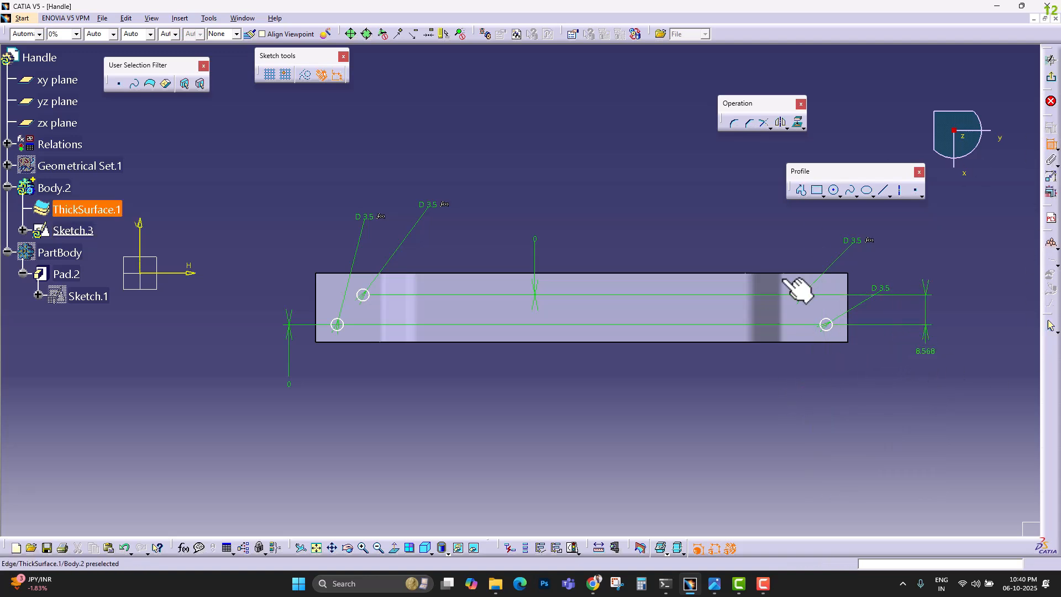
{"action": "left_click", "coordinate": [802, 295]}
{"action": "left_click", "coordinate": [826, 324]}
{"action": "right_click", "coordinate": [817, 326]}
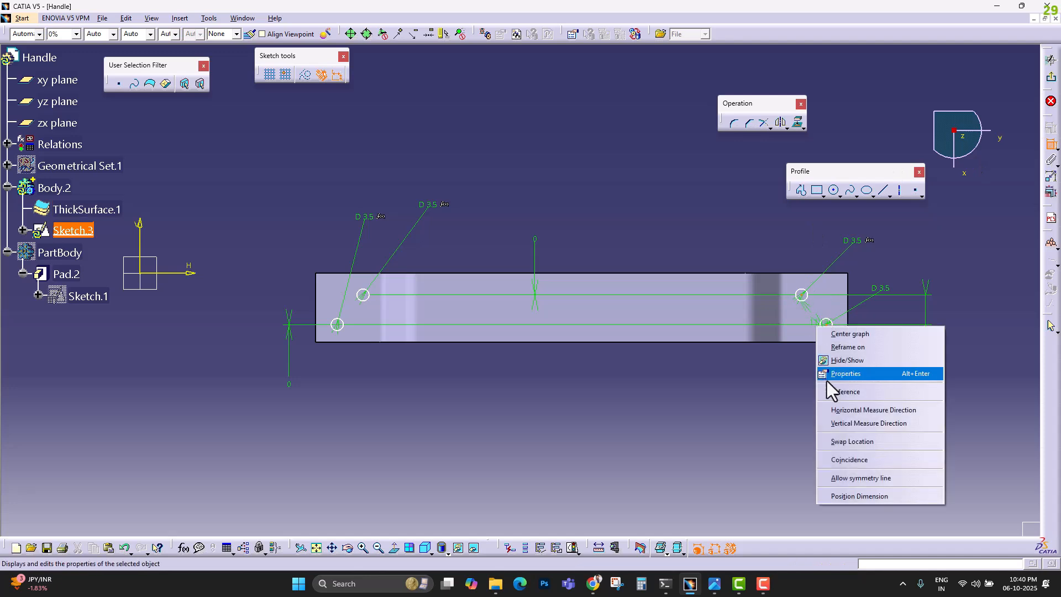
{"action": "left_click", "coordinate": [835, 409]}
{"action": "left_click", "coordinate": [857, 394]}
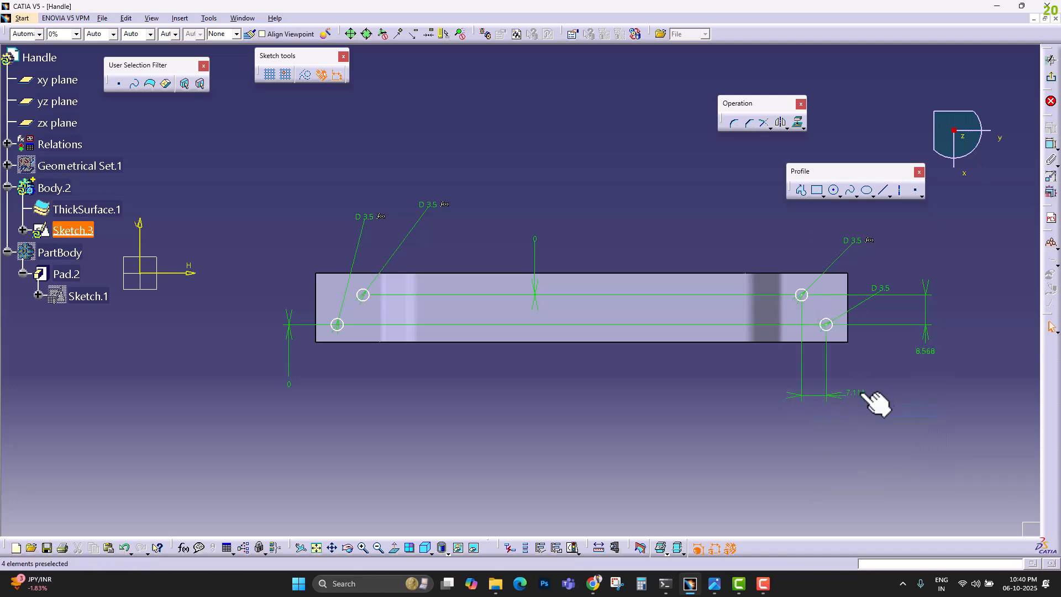
{"action": "double_click", "coordinate": [847, 394]}
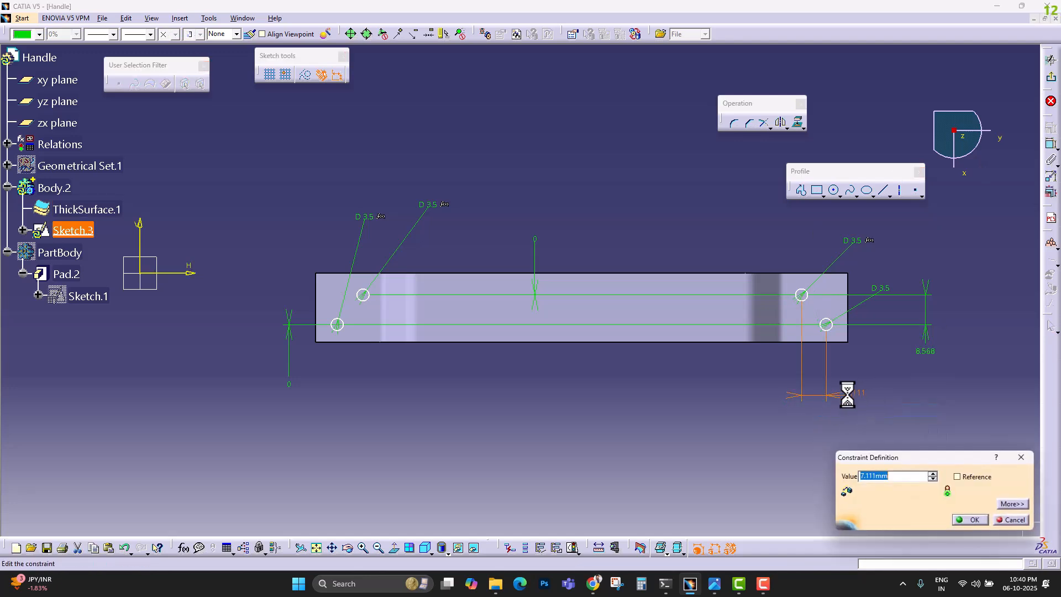
{"action": "type", "text": "7"}
{"action": "key", "text": "Return"}
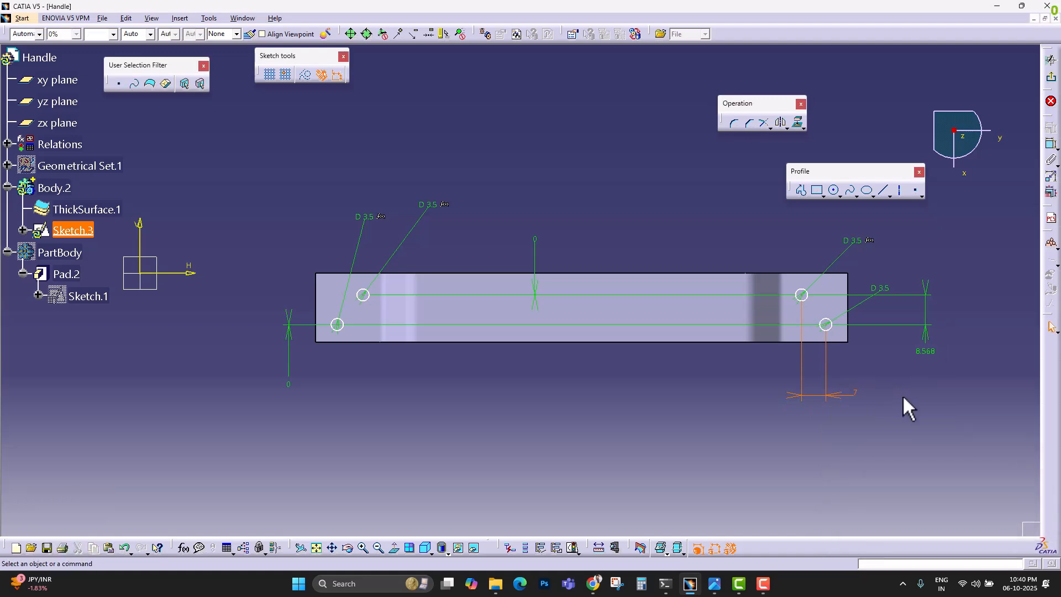
Step: Dimension the horizontal distance between the inner and outer circle centres on the near tab and set it to 7 mm
{"action": "left_click", "coordinate": [1051, 145]}
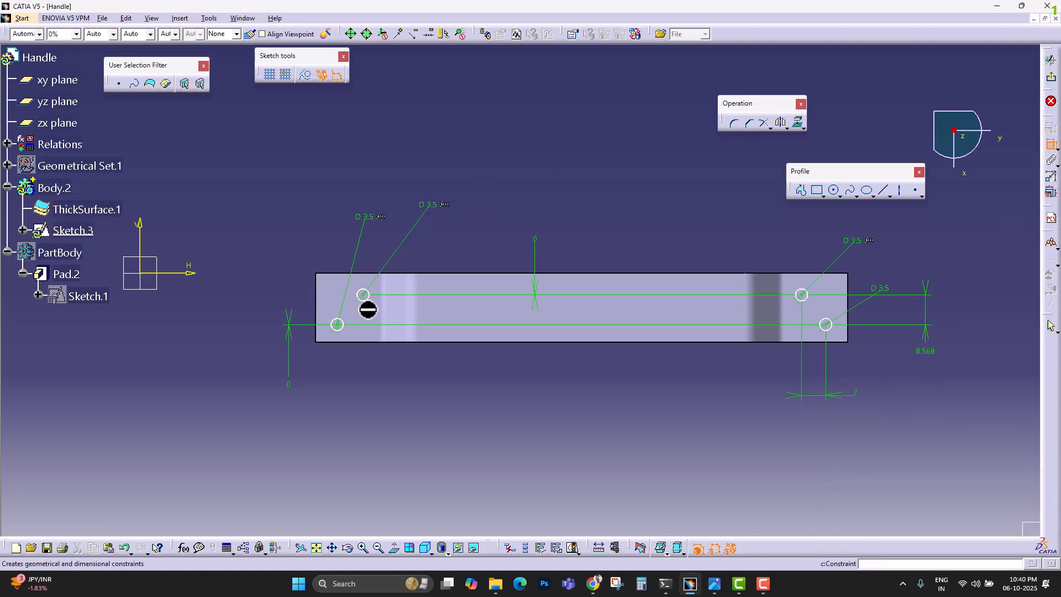
{"action": "left_click", "coordinate": [338, 326]}
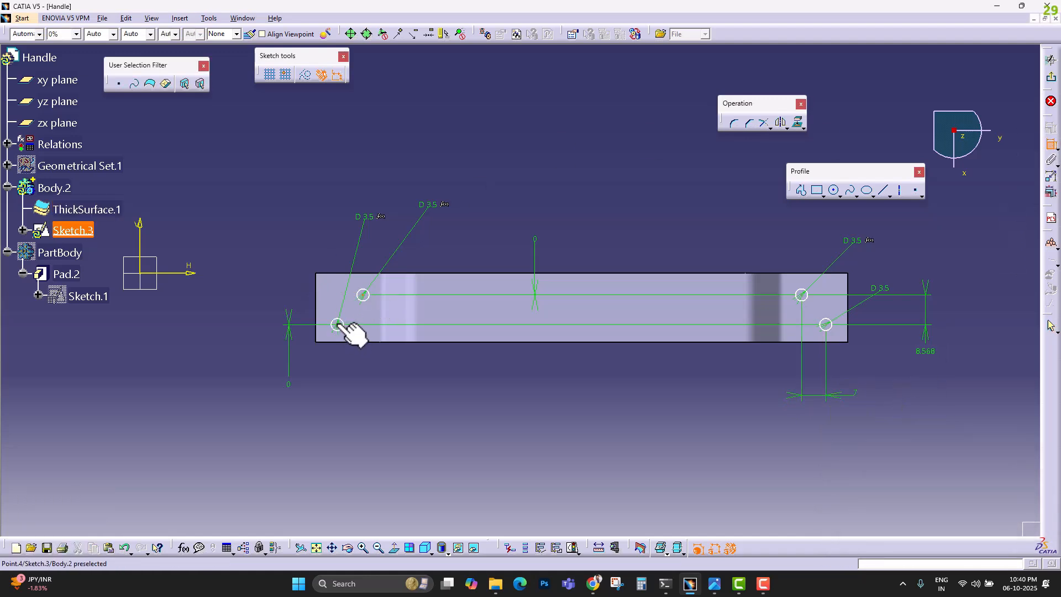
{"action": "right_click", "coordinate": [358, 338]}
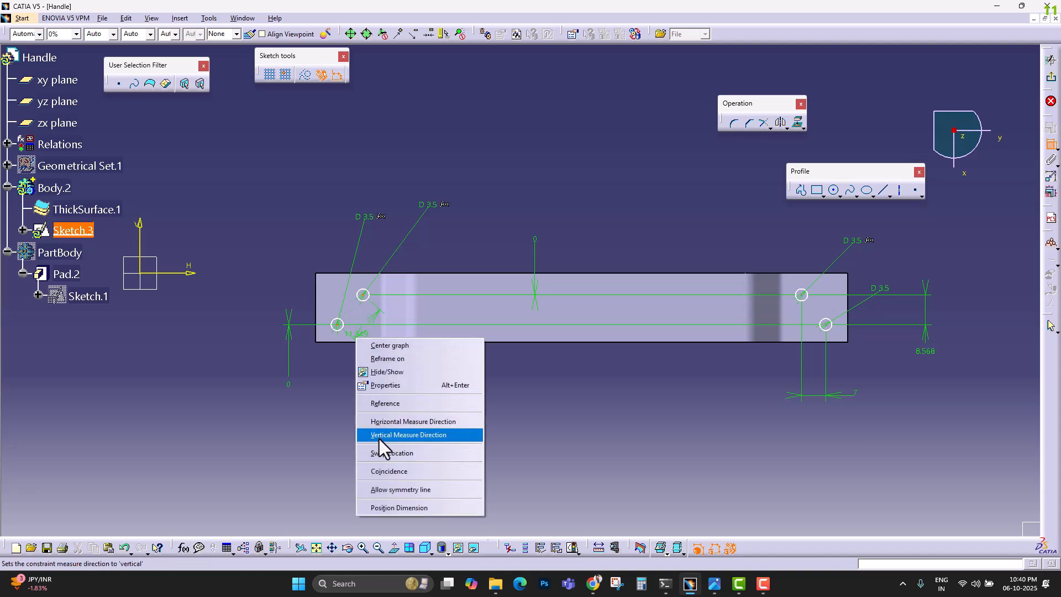
{"action": "left_click", "coordinate": [373, 422]}
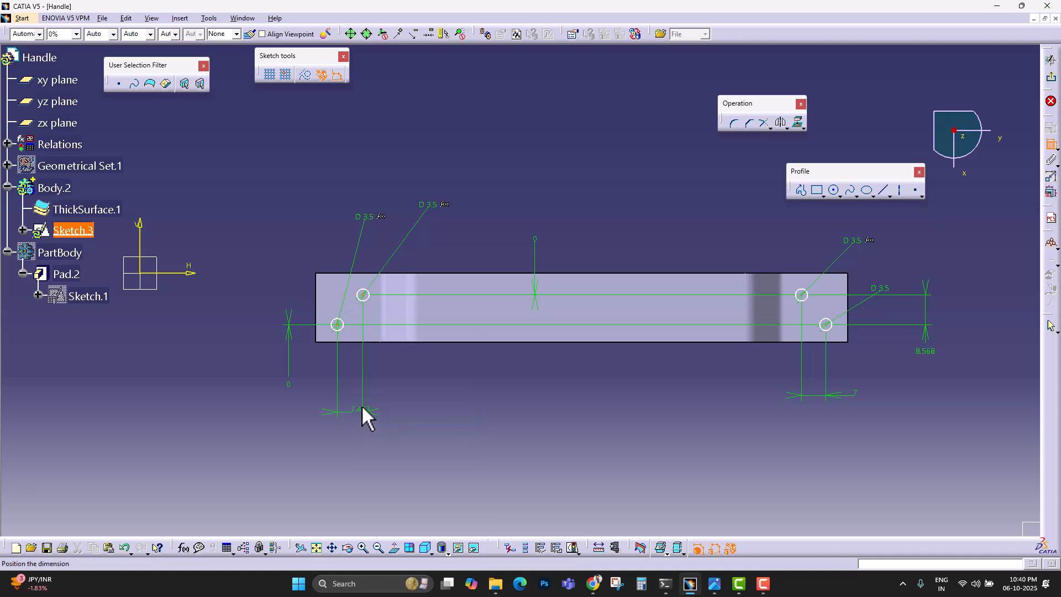
{"action": "left_click", "coordinate": [392, 416]}
{"action": "double_click", "coordinate": [391, 412]}
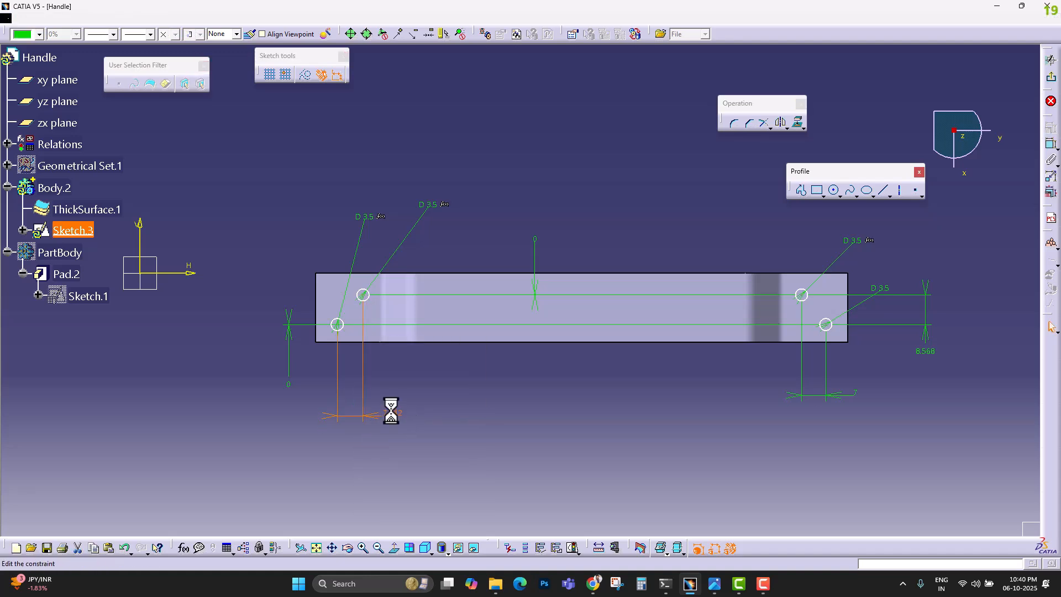
{"action": "type", "text": "7"}
{"action": "key", "text": "Return"}
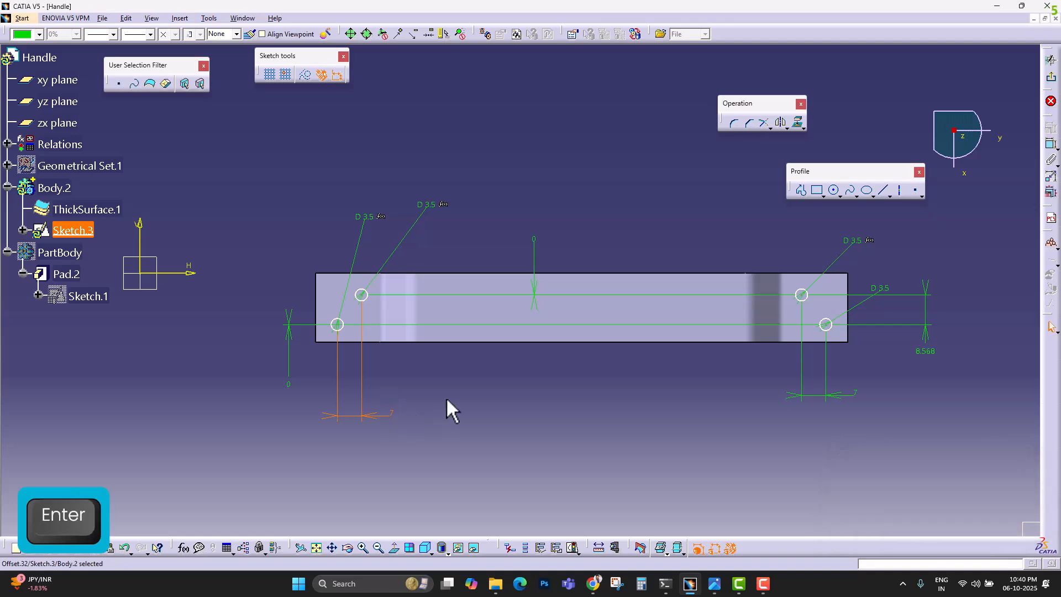
Step: Link the near tab's horizontal circle spacing by formula to the matching 7 mm spacing on the far tab
{"action": "left_click", "coordinate": [426, 412]}
{"action": "right_click", "coordinate": [393, 415]}
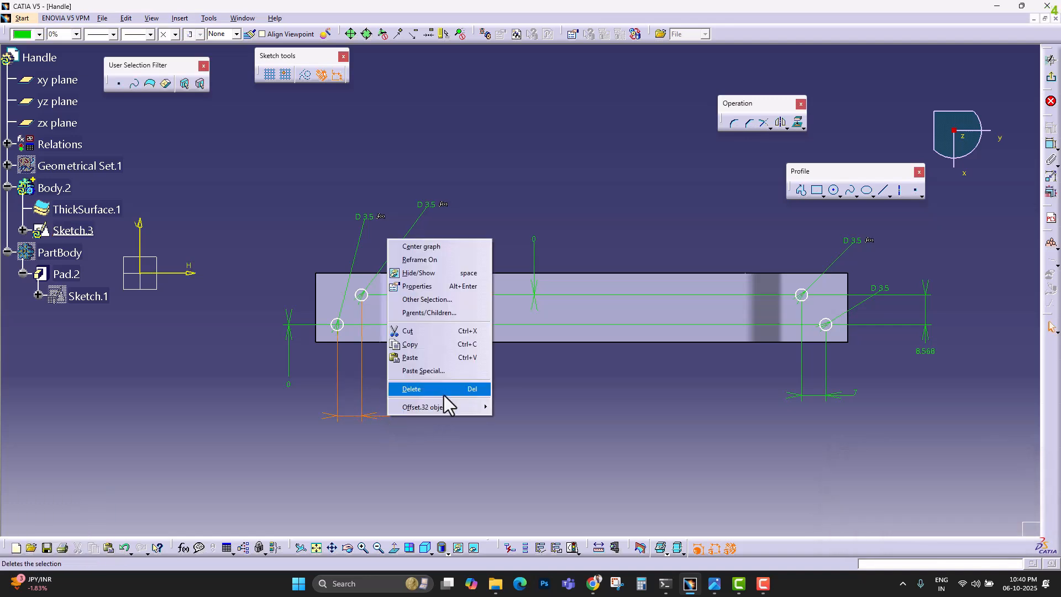
{"action": "mouse_move", "coordinate": [456, 407]}
{"action": "left_click", "coordinate": [529, 421]}
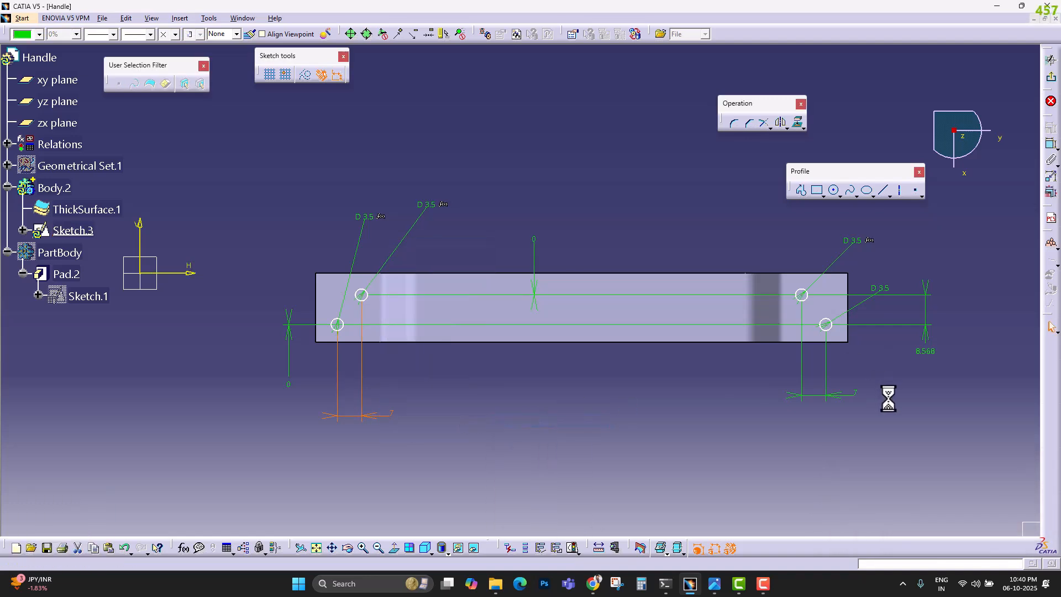
{"action": "left_click", "coordinate": [857, 394]}
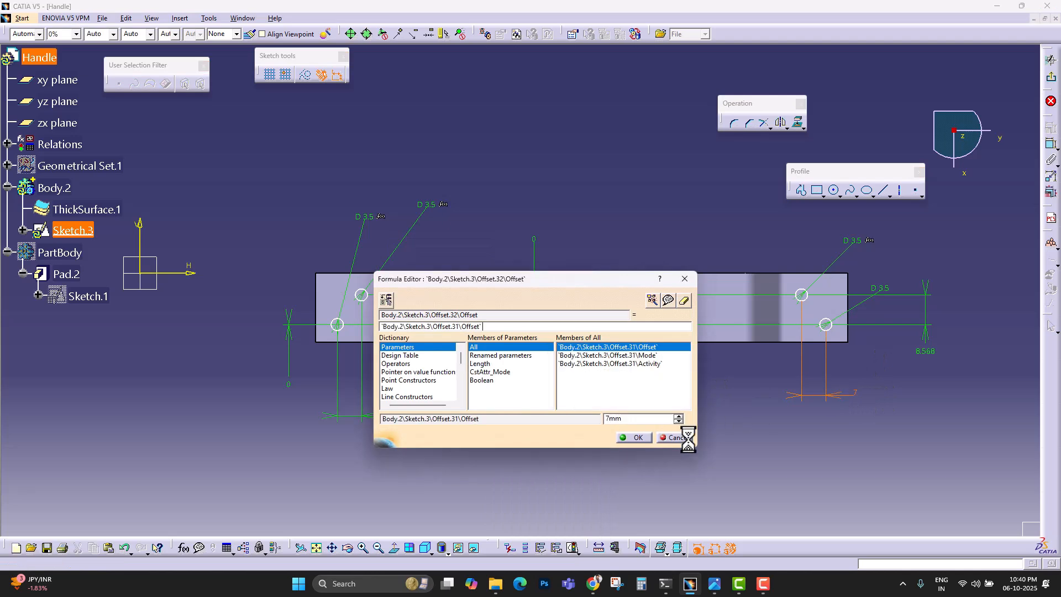
{"action": "left_click", "coordinate": [636, 437]}
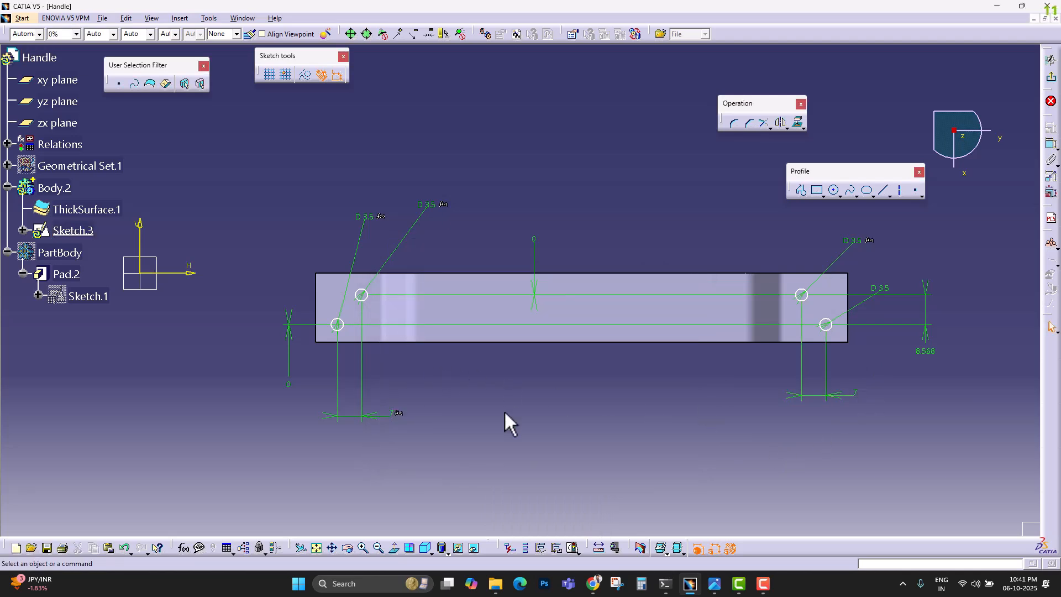
Step: Dimension the far tab's outer circle centre from the strip's adjacent end edge and set the distance to 5 mm
{"action": "mouse_move", "coordinate": [759, 421]}
{"action": "middle_mouse_down"}
{"action": "mouse_move", "coordinate": [747, 420]}
{"action": "mouse_move", "coordinate": [744, 434]}
{"action": "middle_mouse_up"}
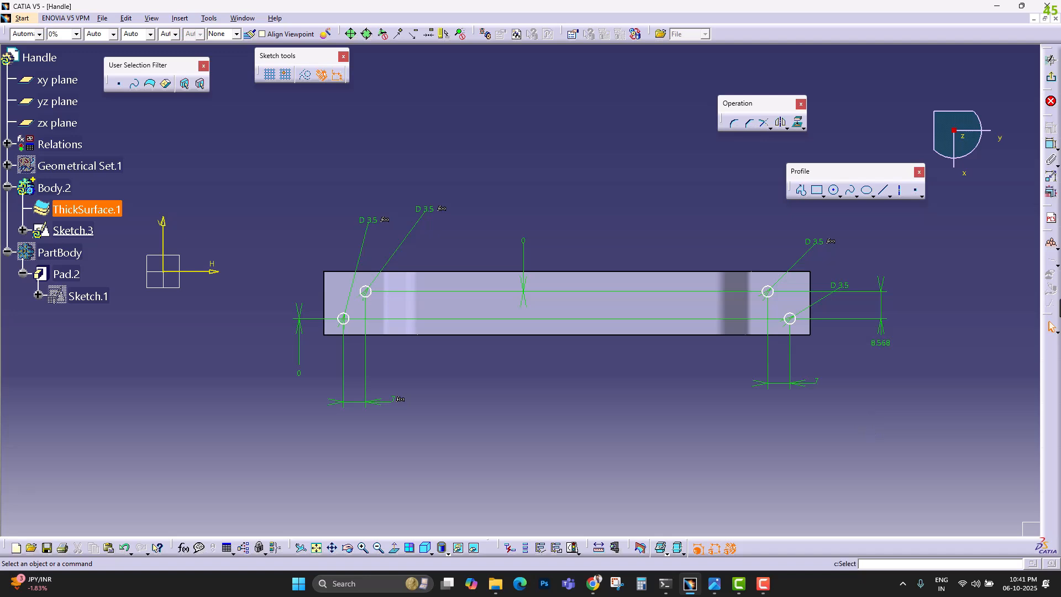
{"action": "middle_click_drag", "start_coordinate": [632, 202], "coordinate": [598, 189], "text": "ctrl"}
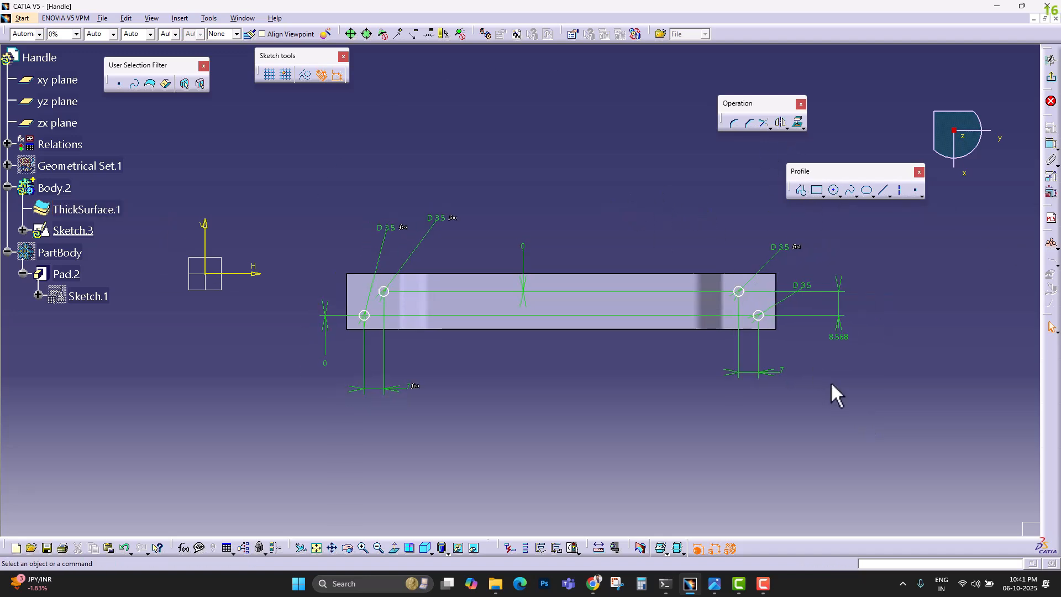
{"action": "left_click", "coordinate": [1050, 144]}
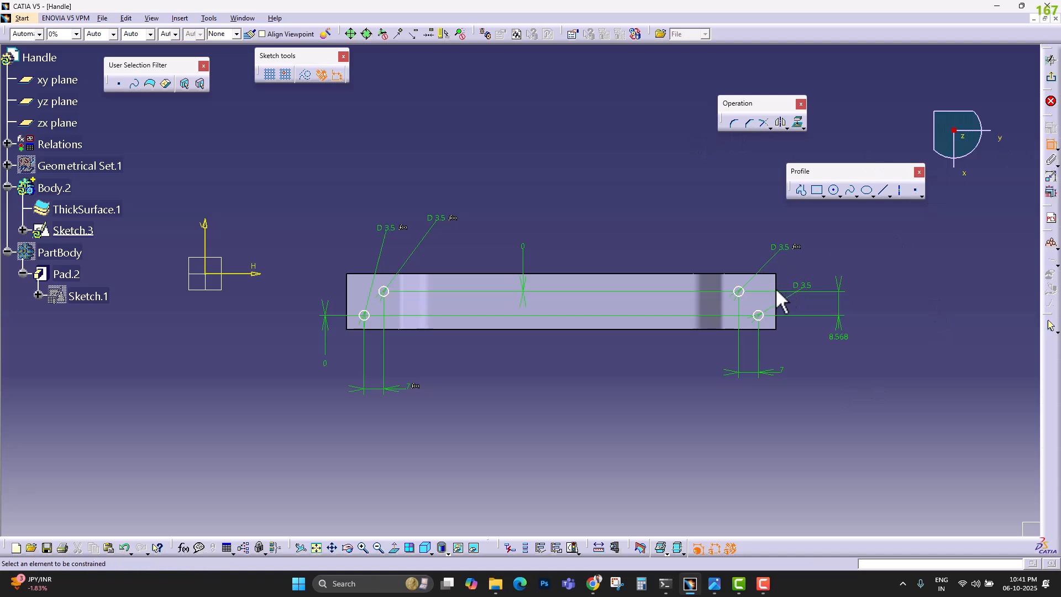
{"action": "left_click", "coordinate": [758, 315]}
{"action": "left_click", "coordinate": [776, 319]}
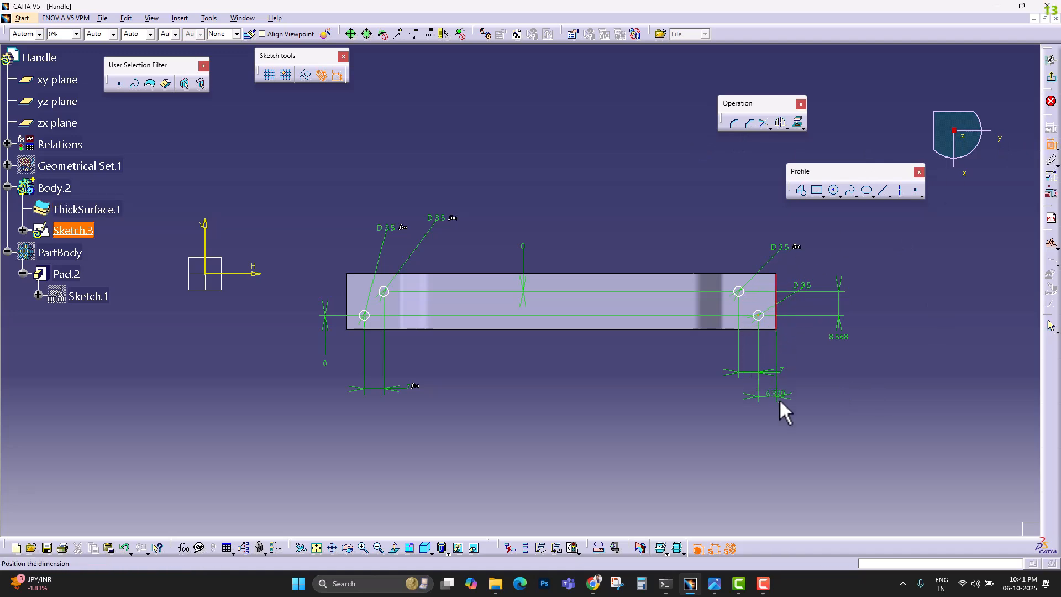
{"action": "left_click", "coordinate": [818, 395]}
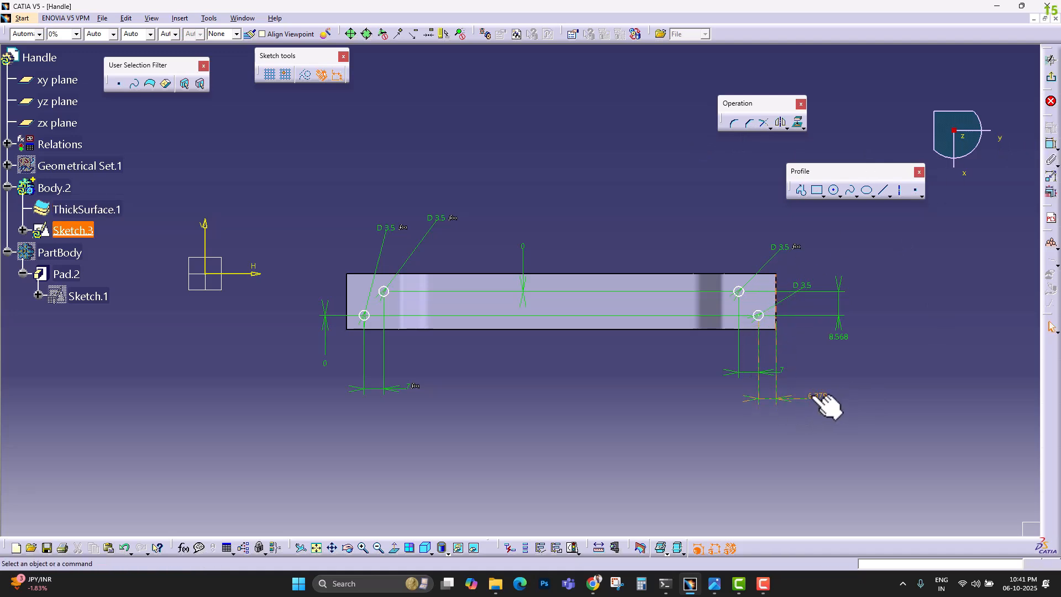
{"action": "double_click", "coordinate": [821, 396]}
{"action": "type", "text": "5"}
{"action": "key", "text": "Return"}
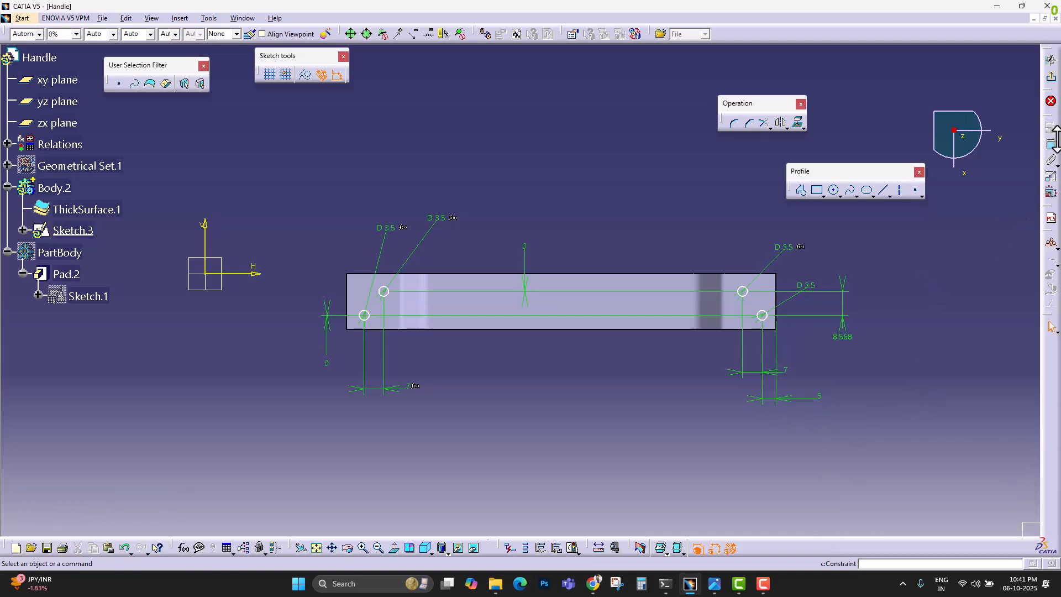
Step: Dimension the near tab's outer circle centre from the strip's adjacent end edge and set the distance to 5 mm
{"action": "left_click", "coordinate": [364, 315]}
{"action": "left_click", "coordinate": [347, 292]}
{"action": "left_click", "coordinate": [308, 418]}
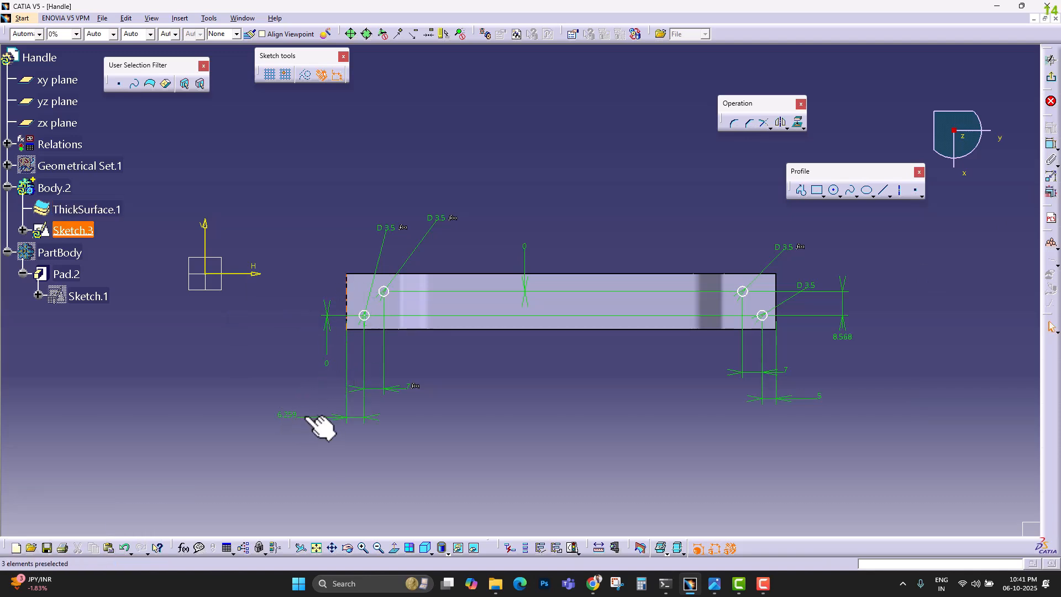
{"action": "double_click", "coordinate": [268, 415]}
{"action": "type", "text": "5"}
{"action": "key", "text": "Return"}
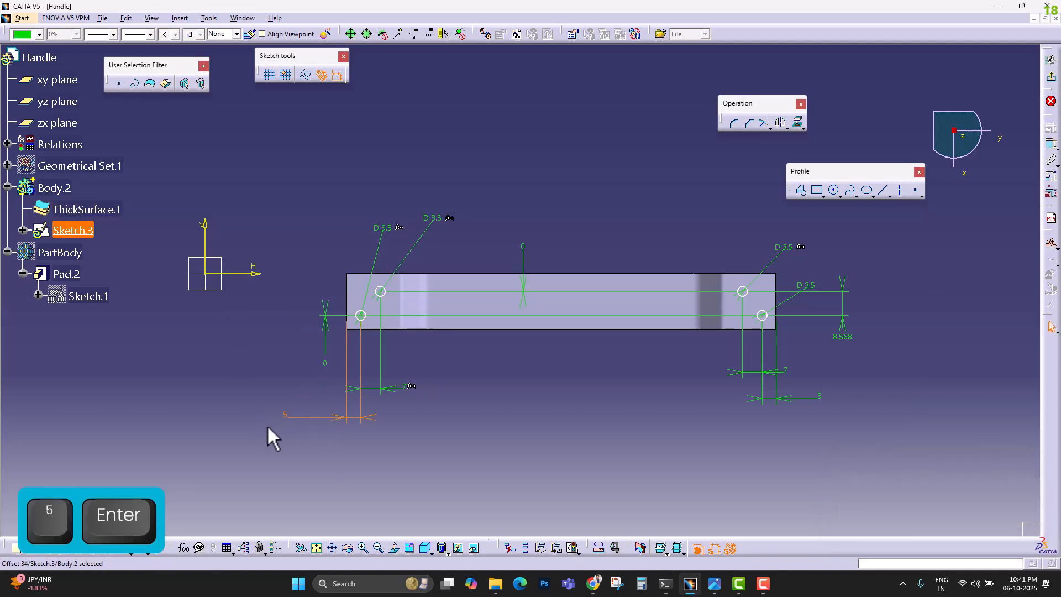
Step: Link the near tab's circle-to-end-edge distance by formula to the matching 5 mm distance on the far tab
{"action": "right_click", "coordinate": [289, 418]}
{"action": "mouse_move", "coordinate": [400, 406]}
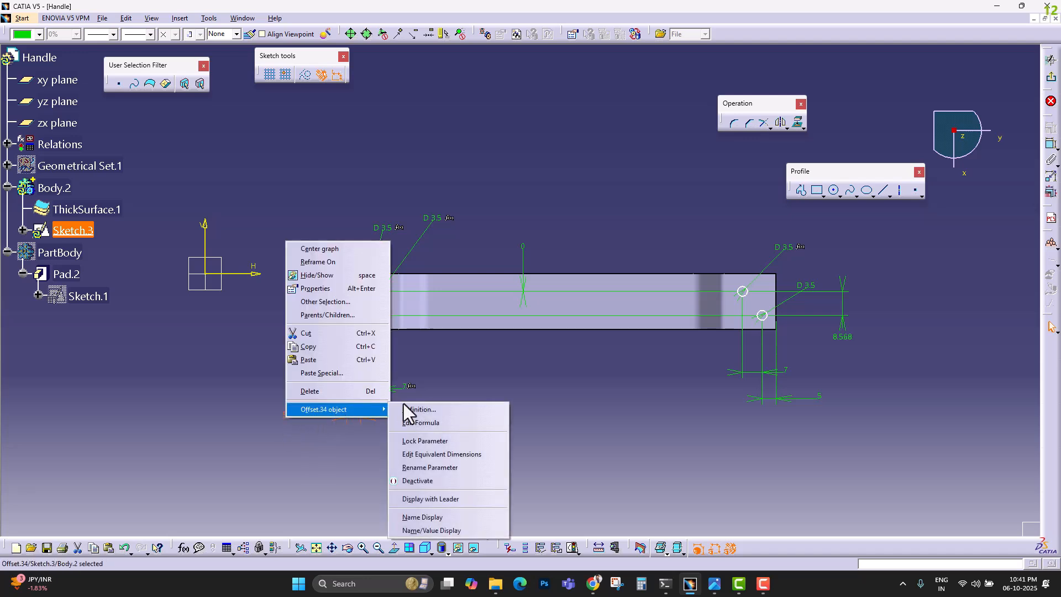
{"action": "left_click", "coordinate": [431, 422]}
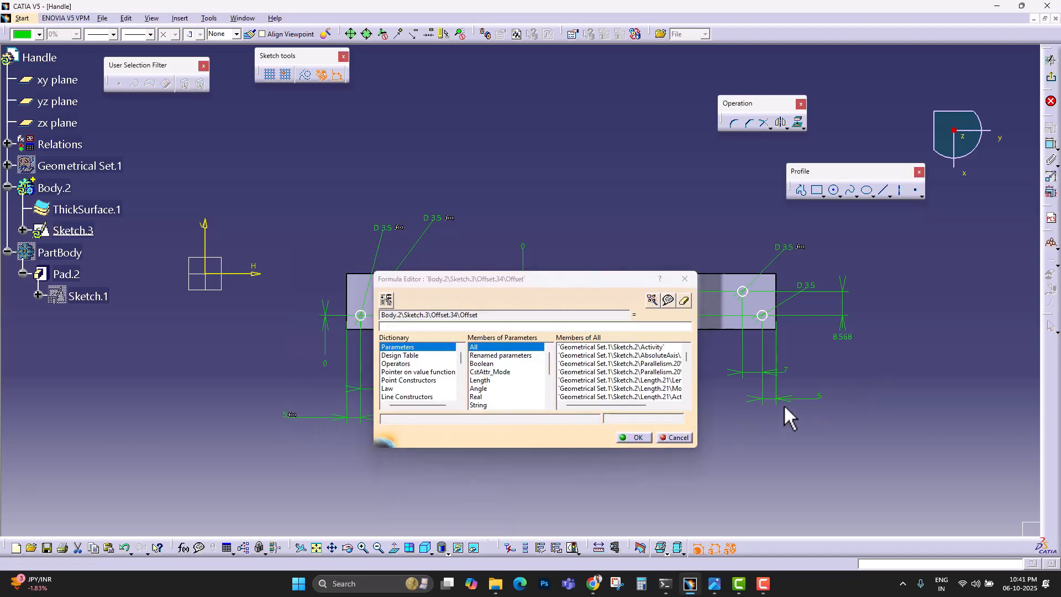
{"action": "left_click", "coordinate": [825, 398]}
{"action": "left_click", "coordinate": [636, 437]}
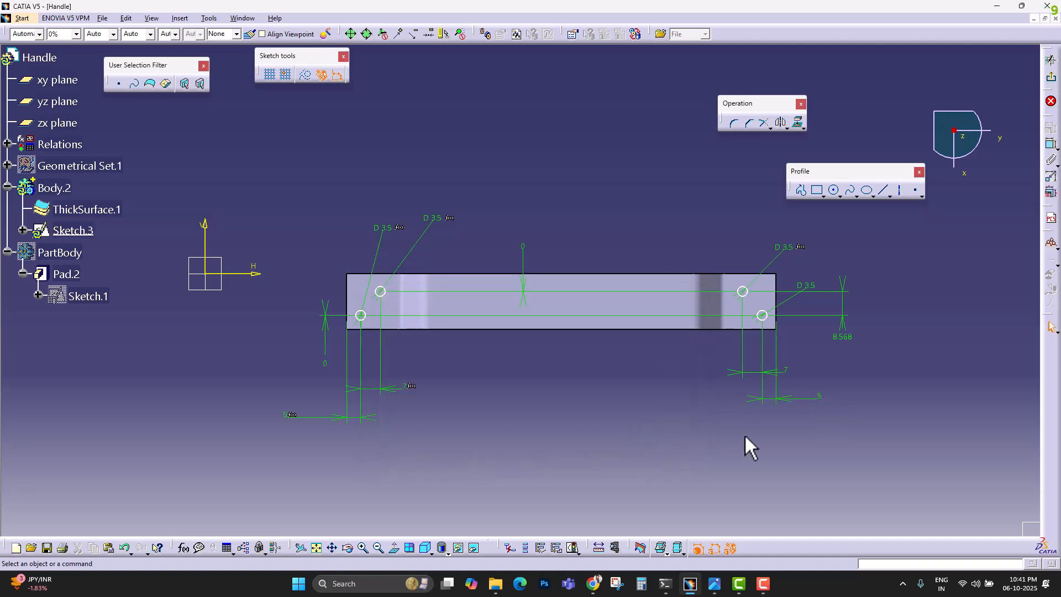
Step: Test the linked end distances by raising the far tab's circle-to-end-edge distance to 8 mm, and reset it to 5 mm
{"action": "double_click", "coordinate": [823, 398]}
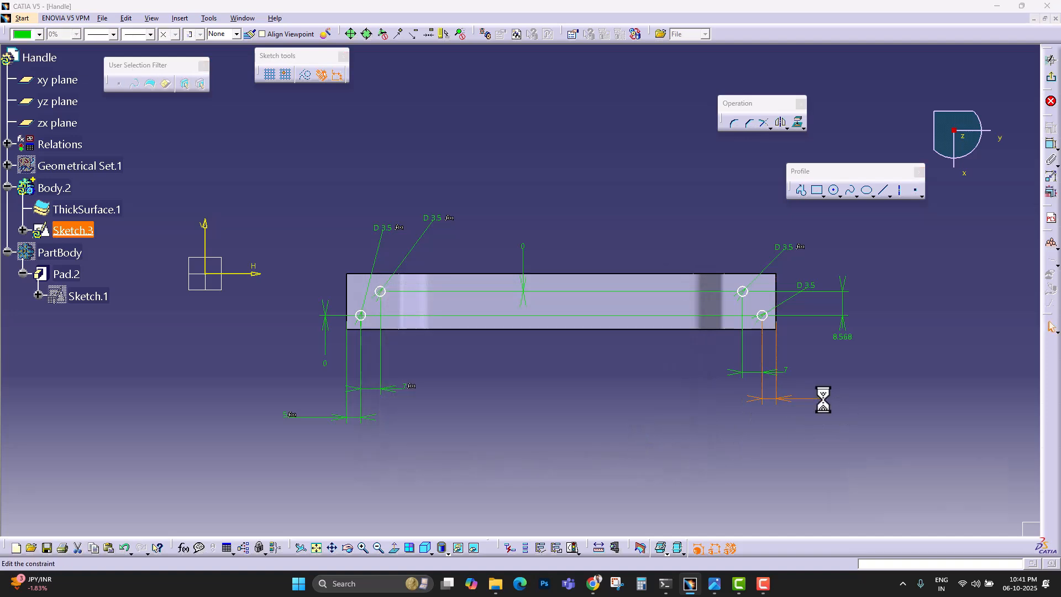
{"action": "left_click", "coordinate": [934, 473]}
{"action": "left_click", "coordinate": [933, 474]}
{"action": "left_click", "coordinate": [933, 474]}
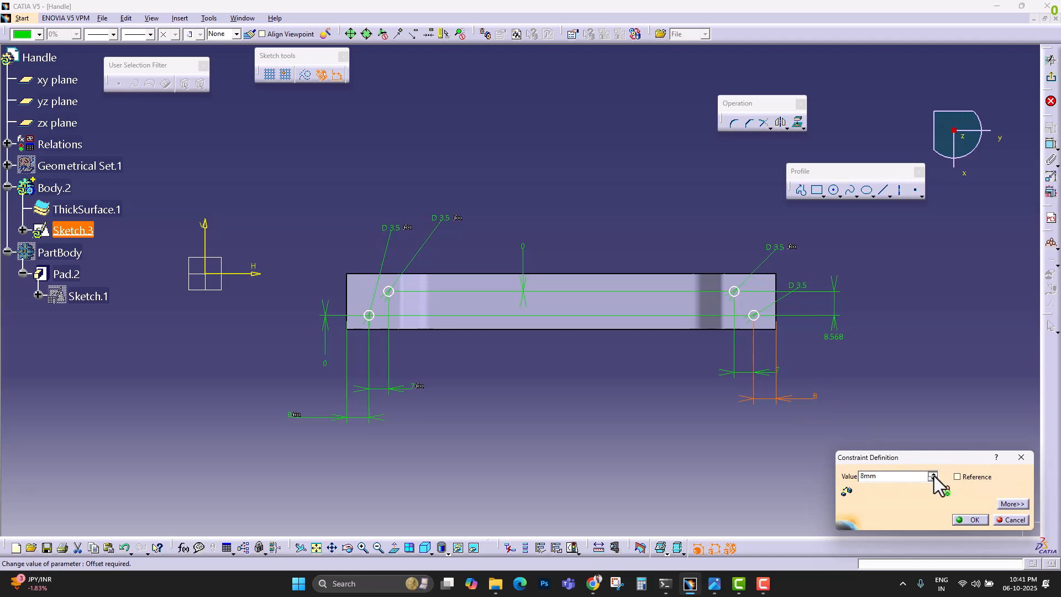
{"action": "double_click", "coordinate": [897, 476]}
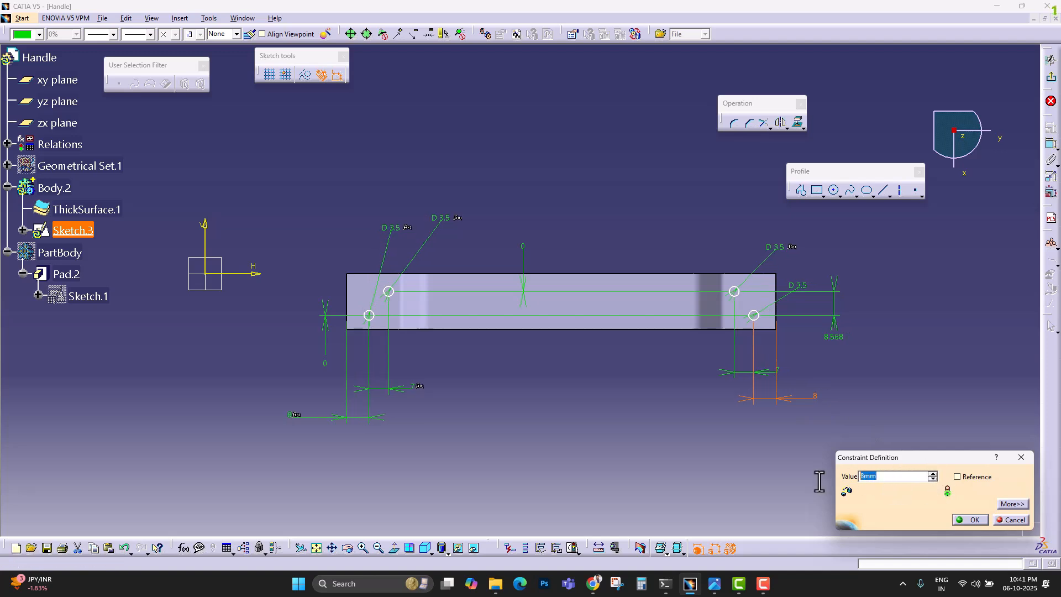
{"action": "type", "text": "5"}
{"action": "key", "text": "Return"}
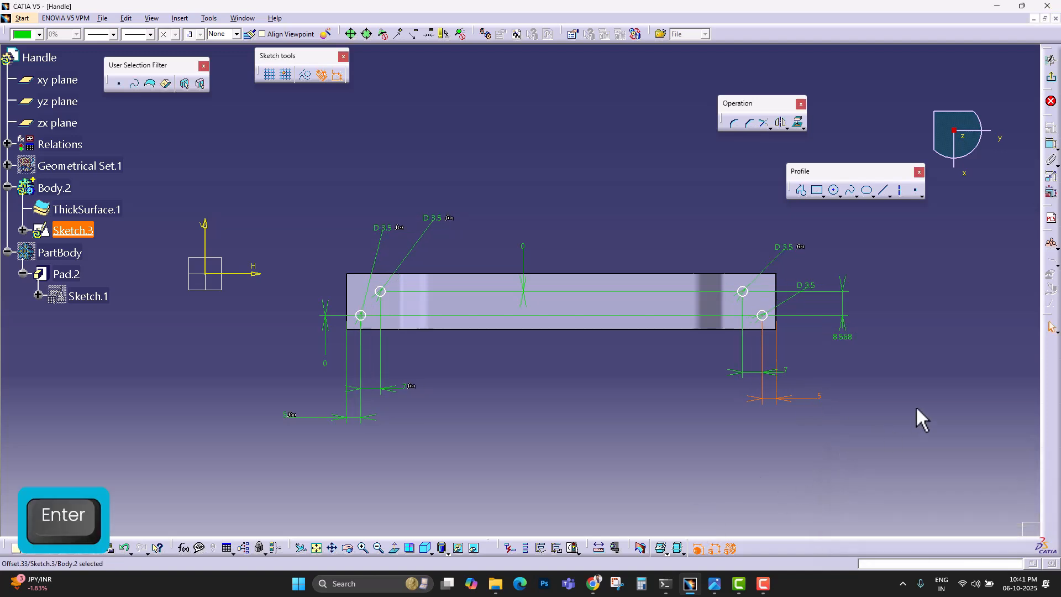
{"action": "left_click", "coordinate": [930, 369]}
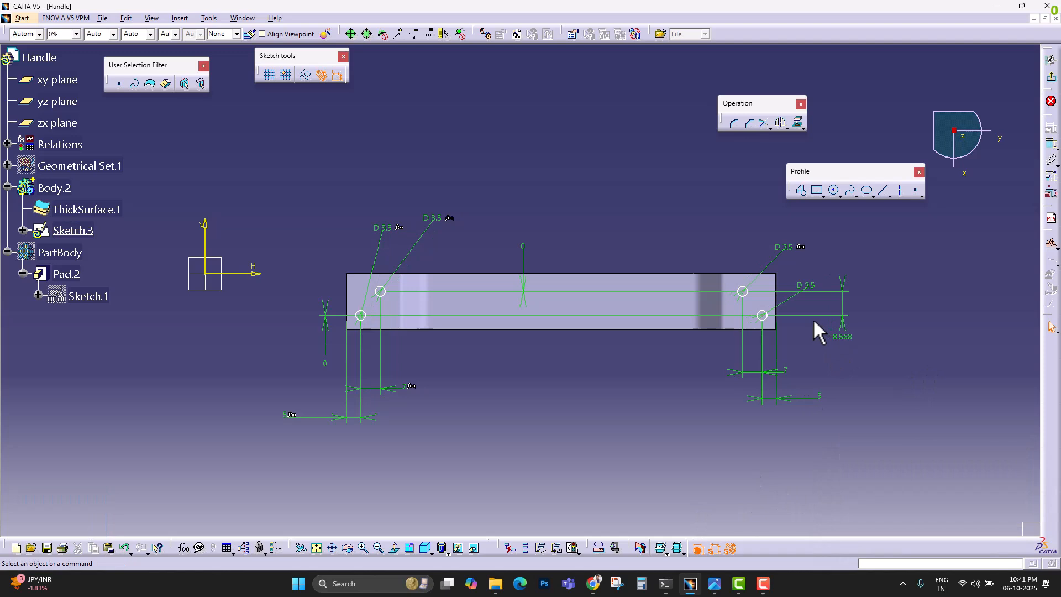
Step: Dimension the far tab's outer circle centre vertically from the strip's nearest long edge and set the distance to 5 mm
{"action": "left_click", "coordinate": [744, 292]}
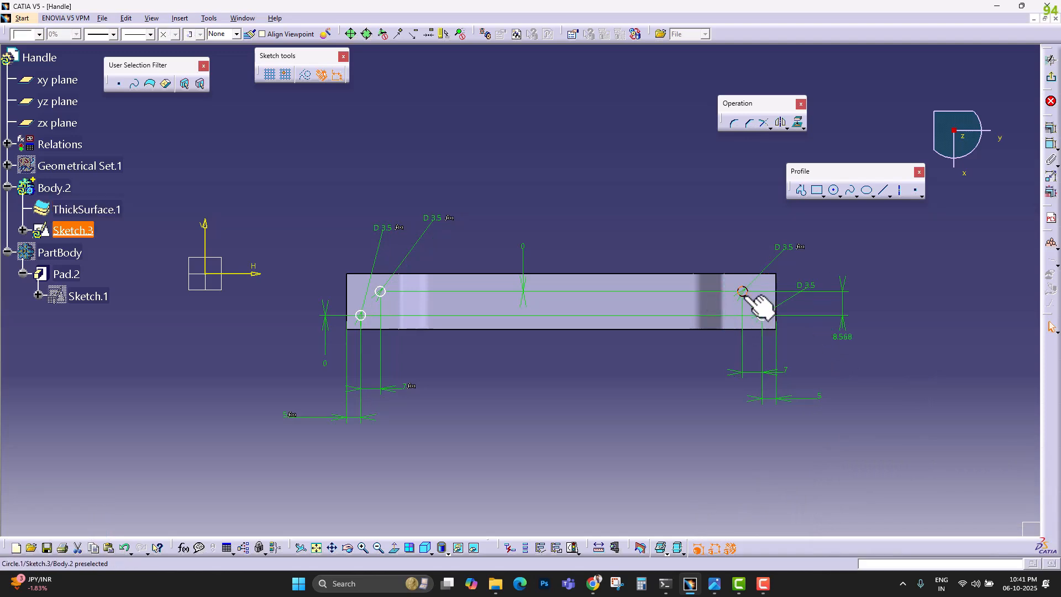
{"action": "left_click_drag", "start_coordinate": [739, 295], "coordinate": [729, 298]}
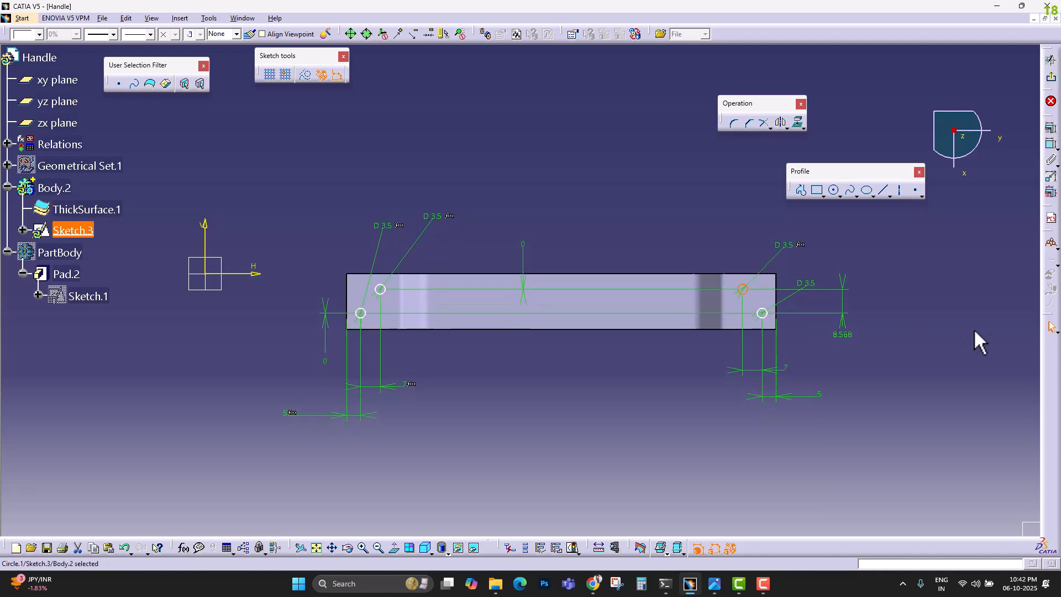
{"action": "left_click", "coordinate": [763, 315]}
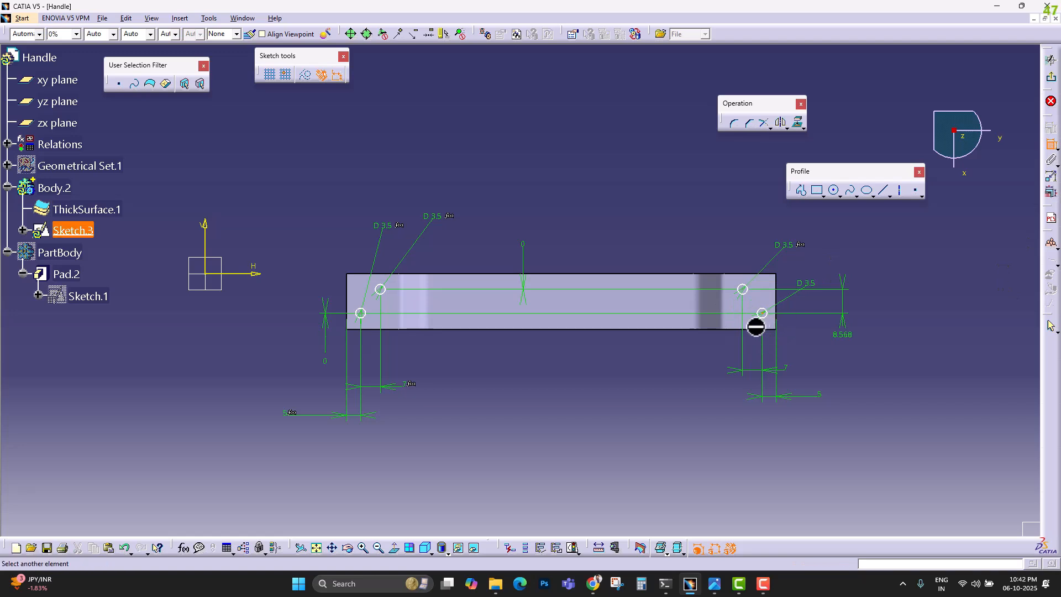
{"action": "left_click", "coordinate": [762, 330]}
{"action": "left_click", "coordinate": [918, 356]}
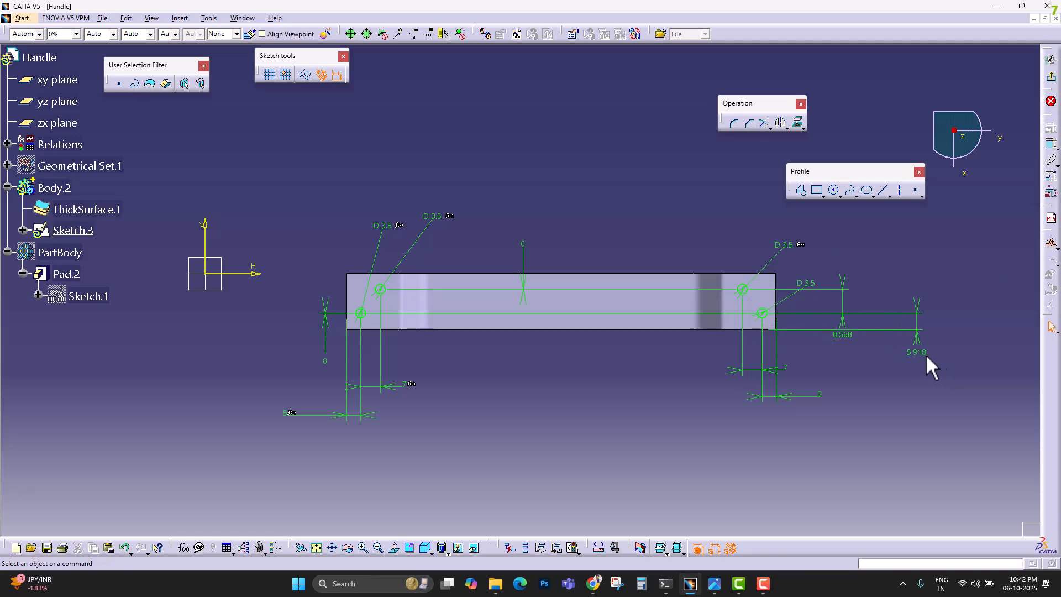
{"action": "double_click", "coordinate": [918, 352]}
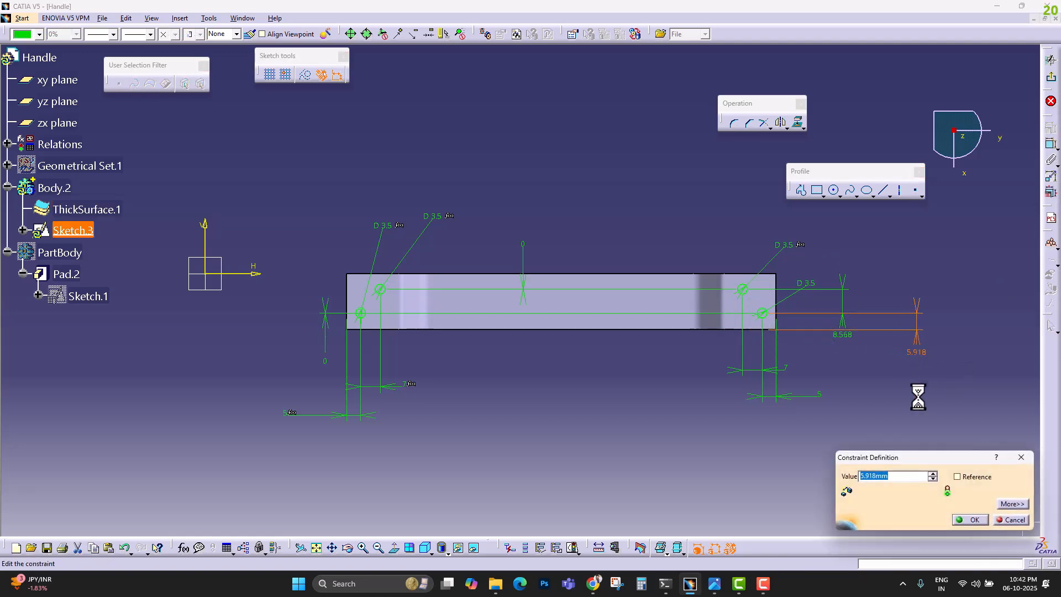
{"action": "type", "text": "5"}
{"action": "key", "text": "Return"}
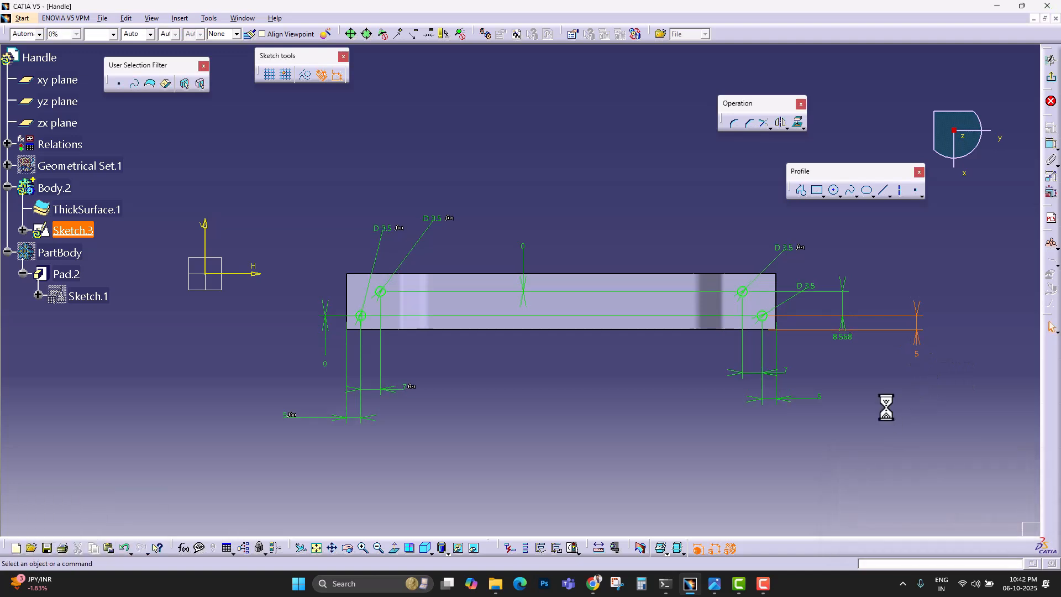
Step: Set the vertical distance between the inner and outer circle centres on the far tab to 8 mm
{"action": "double_click", "coordinate": [839, 319]}
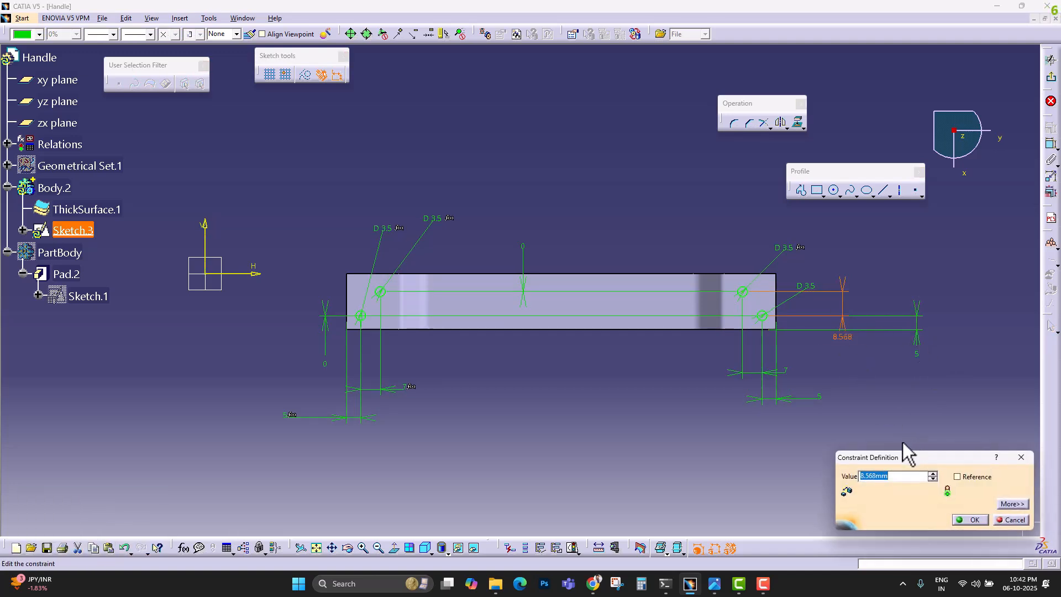
{"action": "type", "text": "8"}
{"action": "key", "text": "Return"}
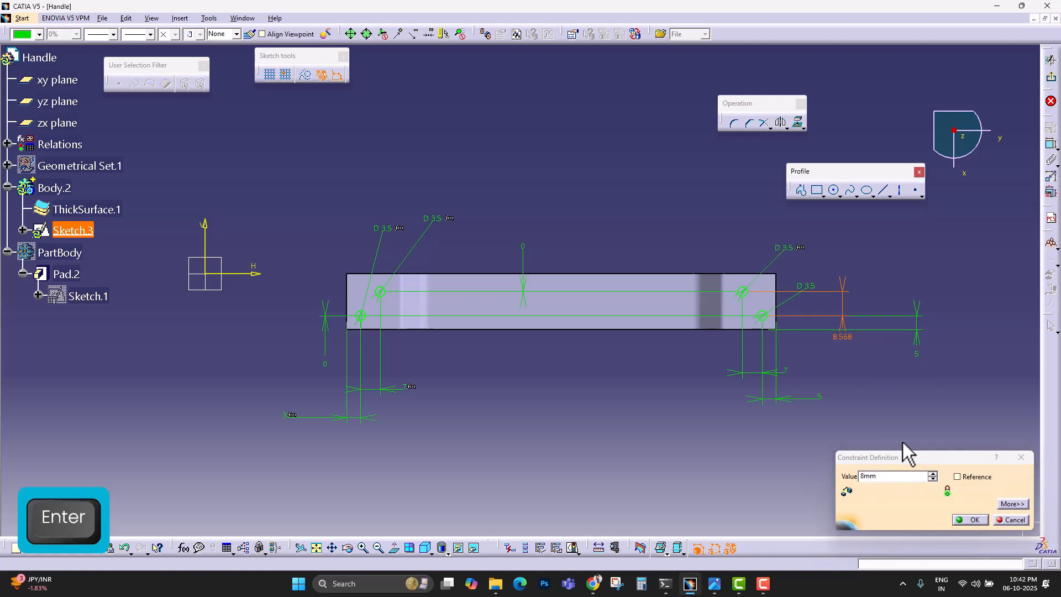
{"action": "left_click", "coordinate": [920, 240]}
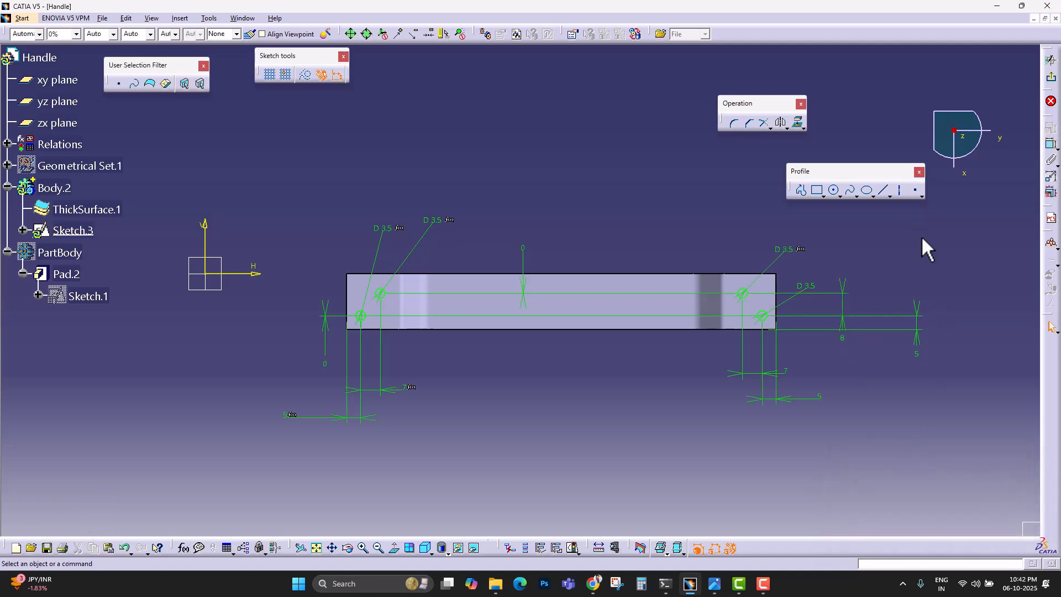
Step: Finish the hole sketch and cut its four circles through the strip's end tabs as a 20 mm deep pocket
{"action": "left_click", "coordinate": [1049, 74]}
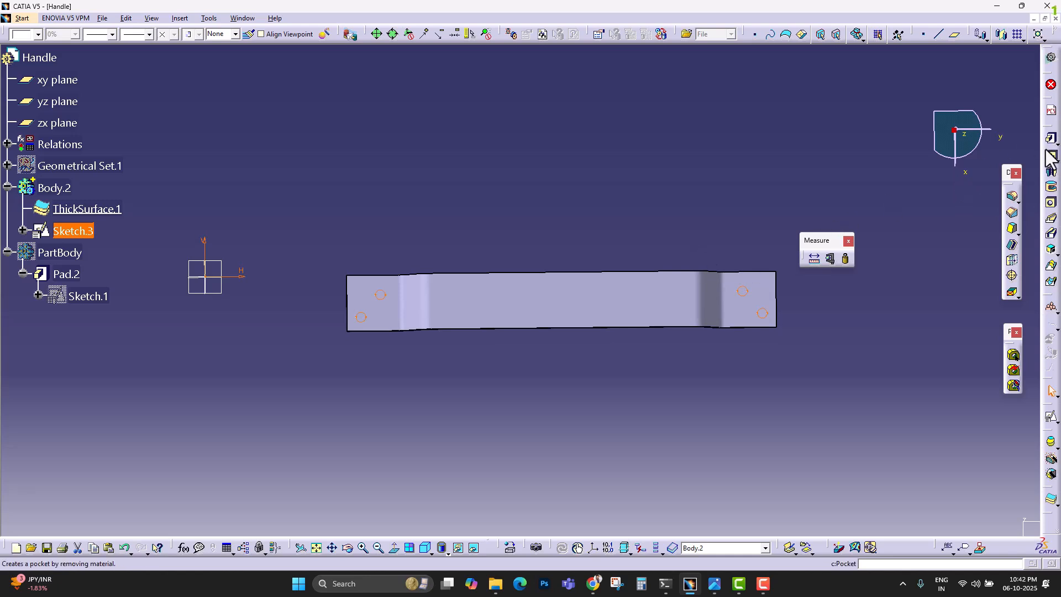
{"action": "left_click", "coordinate": [1051, 156]}
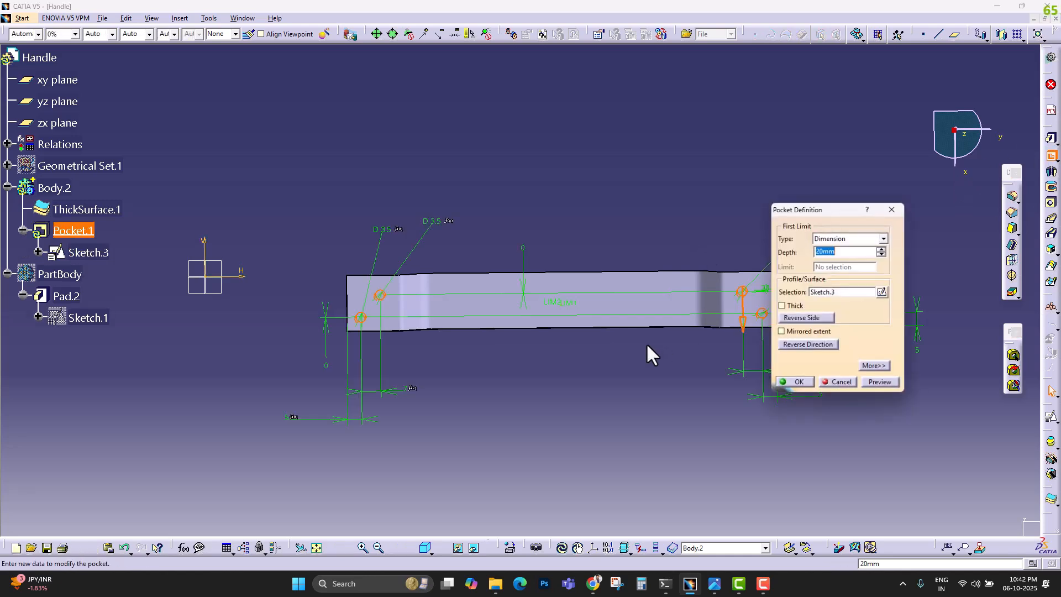
{"action": "middle_click_drag", "start_coordinate": [597, 418], "coordinate": [573, 202]}
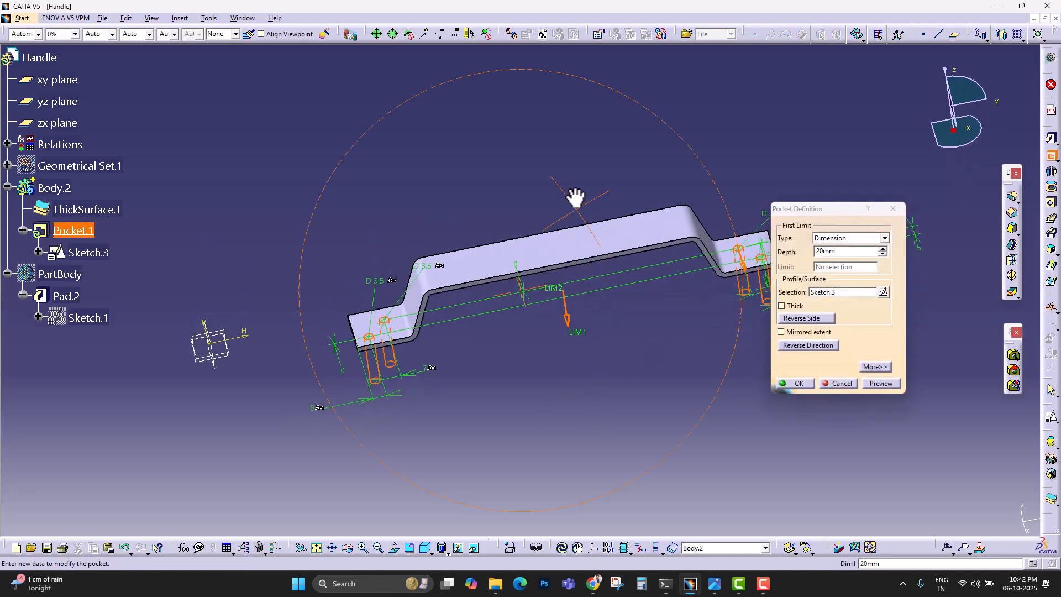
{"action": "left_click", "coordinate": [796, 383]}
Step: Chamfer the upper edge of the far tab's outer hole with length 1 mm, angle 60 deg and reversed direction
{"action": "middle_click_drag", "start_coordinate": [713, 359], "coordinate": [575, 327]}
{"action": "left_click", "coordinate": [574, 327]}
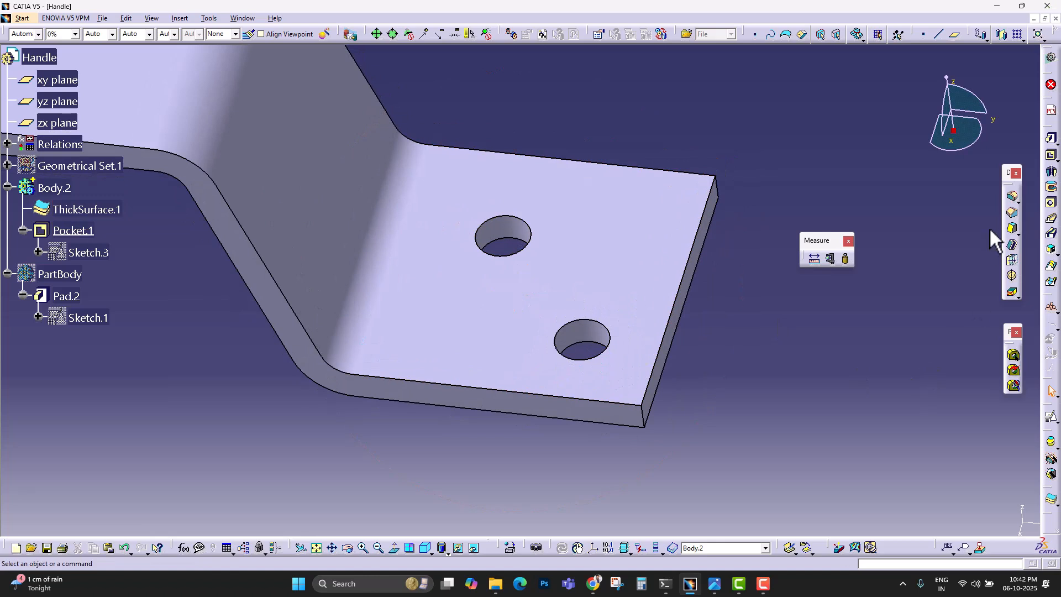
{"action": "left_click", "coordinate": [1012, 213]}
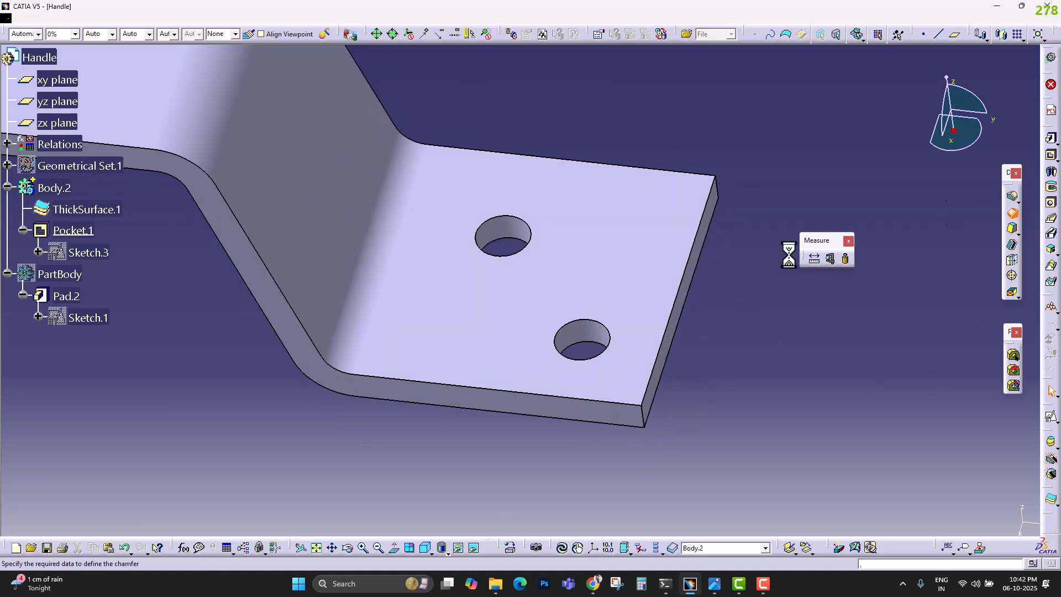
{"action": "left_click", "coordinate": [590, 323]}
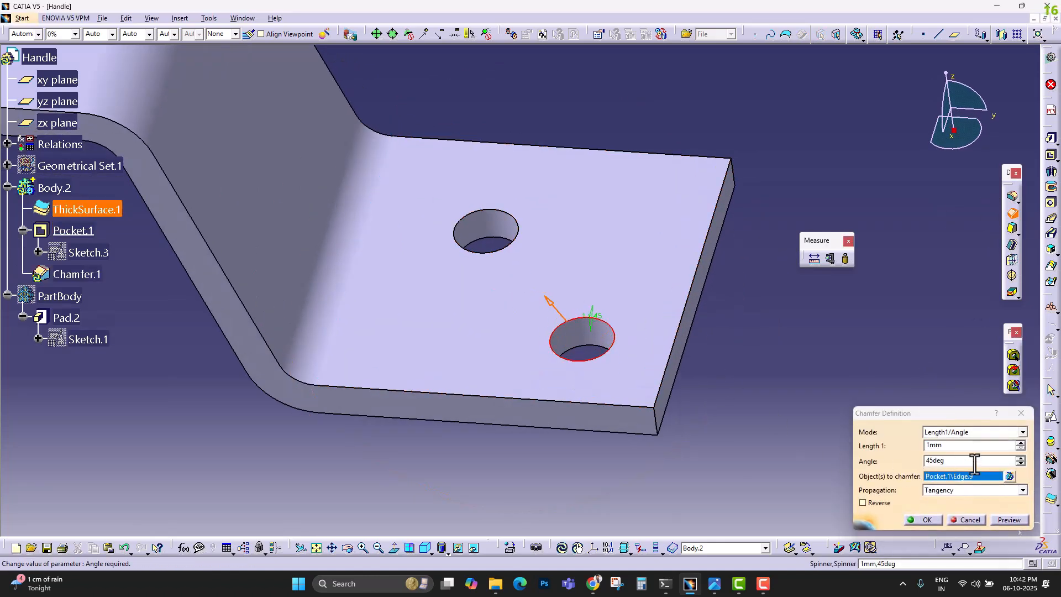
{"action": "left_click", "coordinate": [1021, 458]}
{"action": "left_click_drag", "start_coordinate": [1021, 458], "coordinate": [1021, 458]}
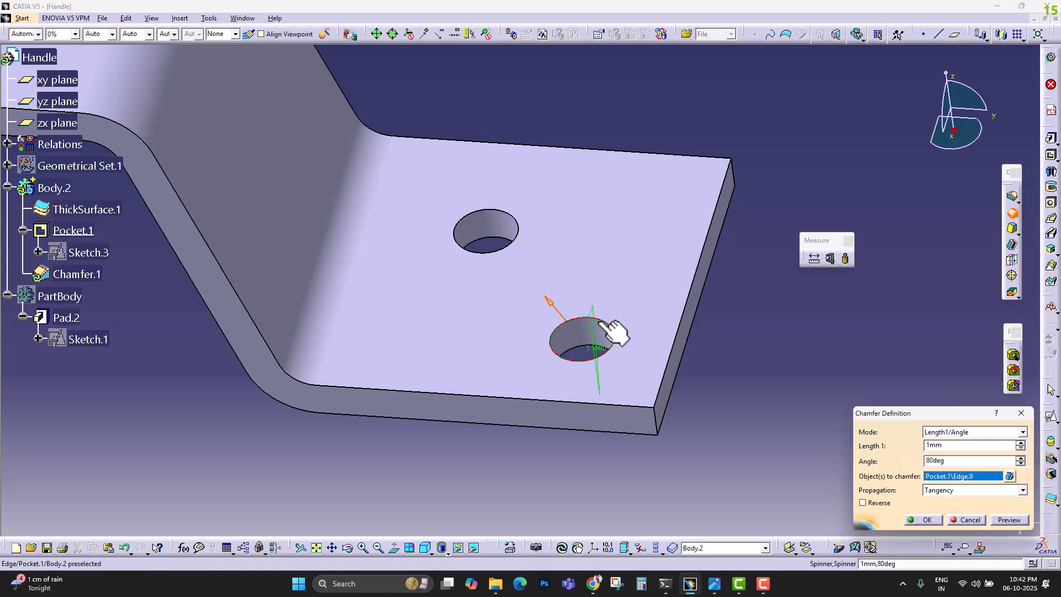
{"action": "left_click", "coordinate": [548, 300]}
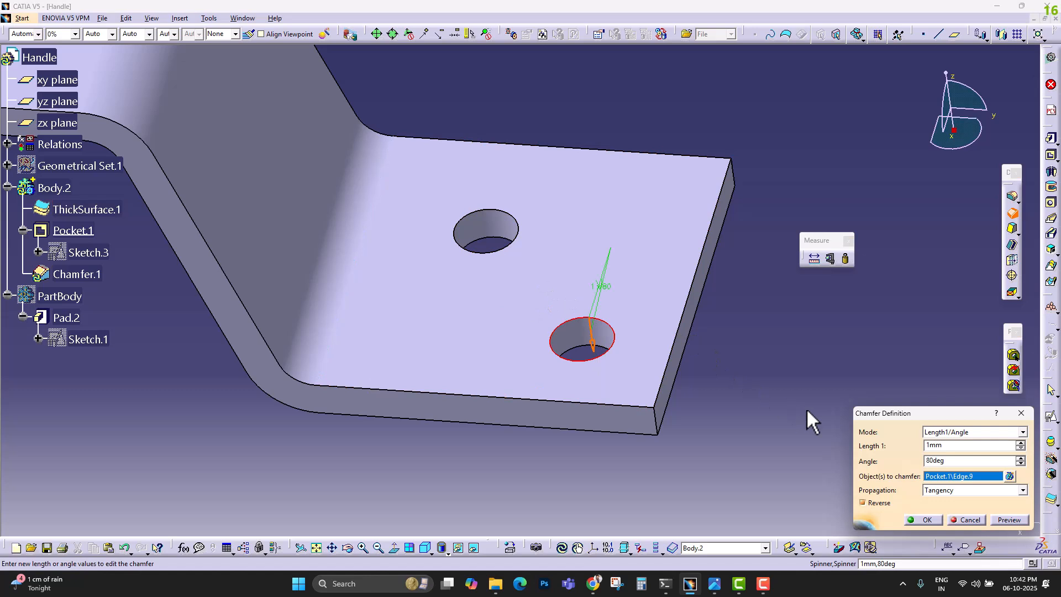
{"action": "double_click", "coordinate": [952, 461]}
{"action": "type", "text": "60"}
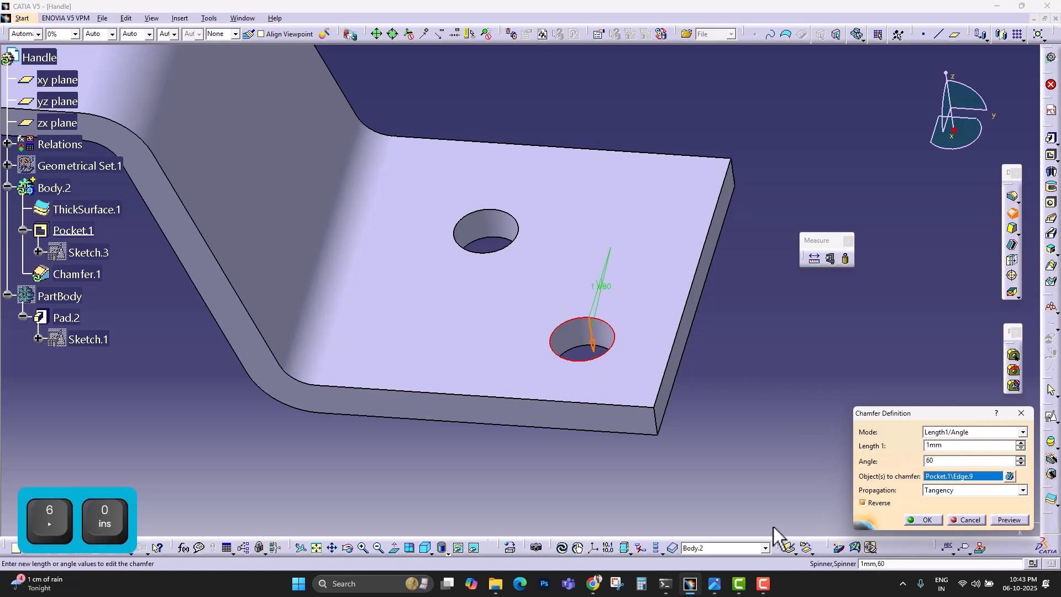
{"action": "left_click", "coordinate": [929, 520]}
Step: Add the far tab's inner hole edge to the same chamfer and use the unreversed direction at 1 mm and 60 deg
{"action": "middle_click_drag", "start_coordinate": [520, 282], "coordinate": [544, 359]}
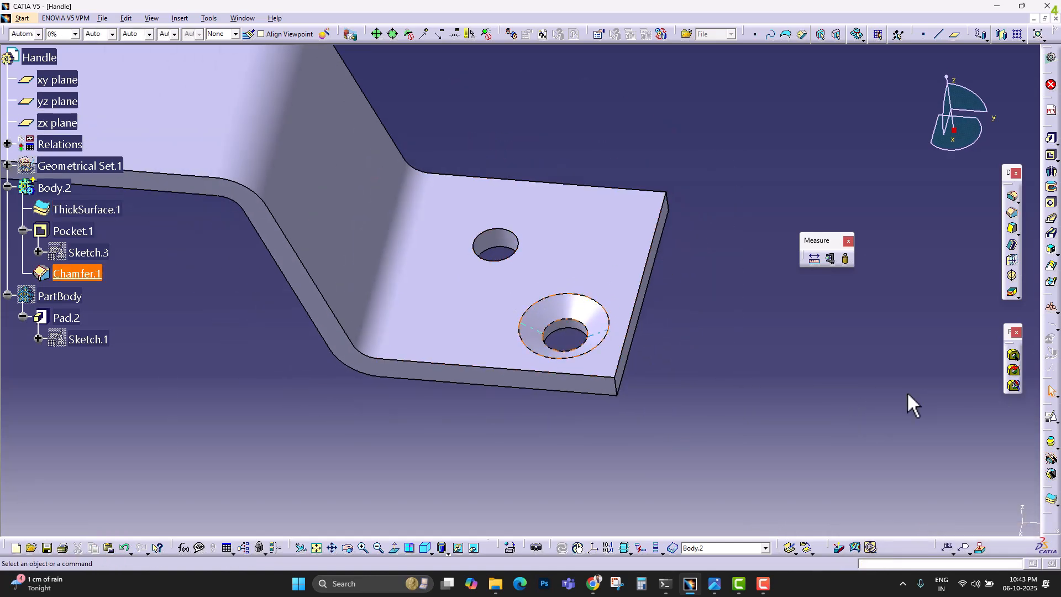
{"action": "double_click", "coordinate": [566, 323]}
{"action": "left_click", "coordinate": [518, 243]}
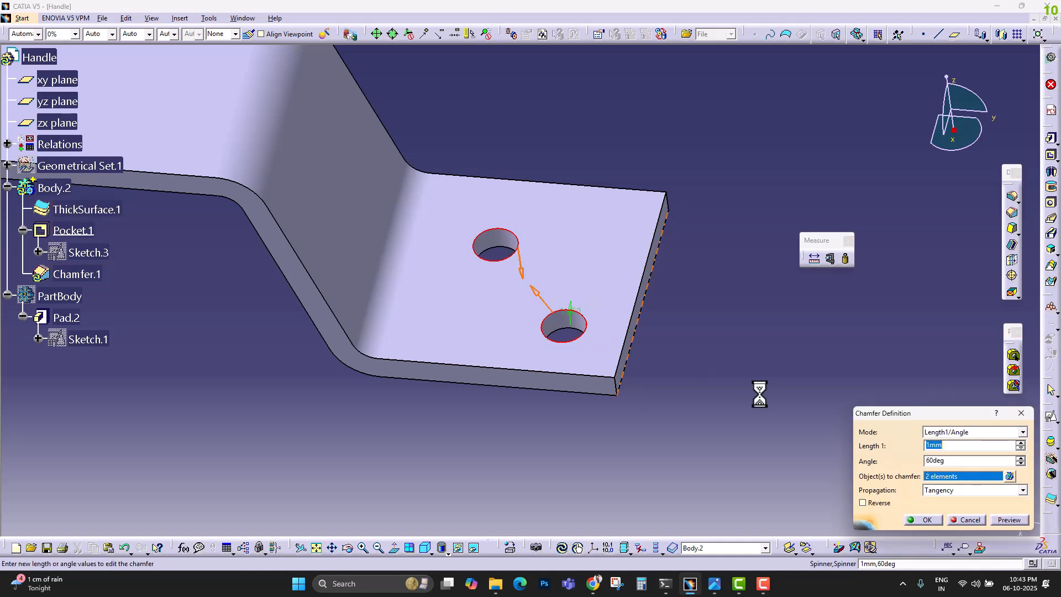
{"action": "left_click", "coordinate": [924, 520]}
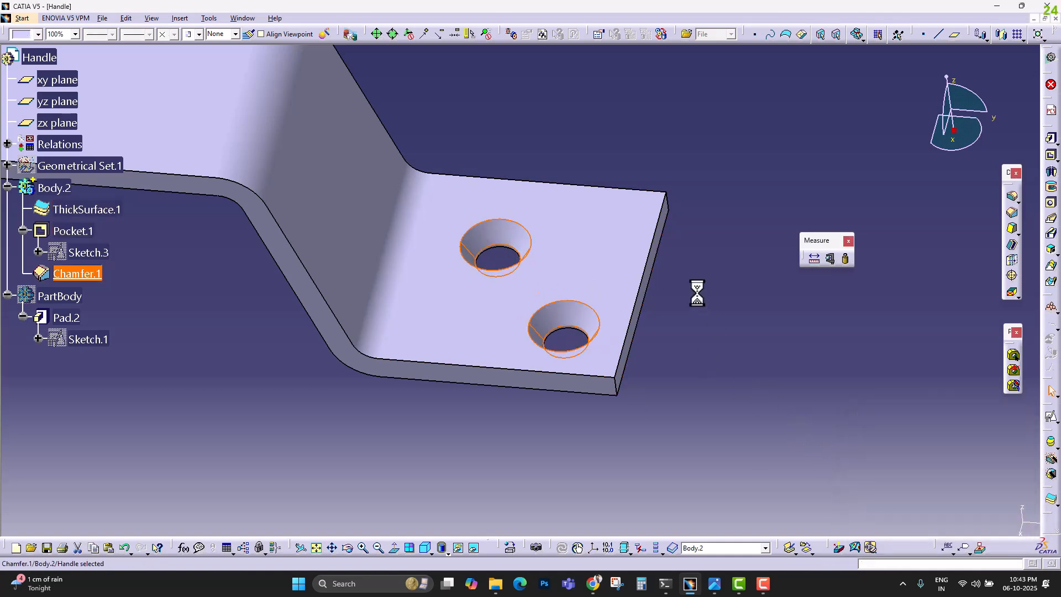
Step: Chamfer the upper edges of both holes on the near tab with length 1 mm and angle 60 deg
{"action": "middle_click_drag", "start_coordinate": [718, 372], "coordinate": [657, 313]}
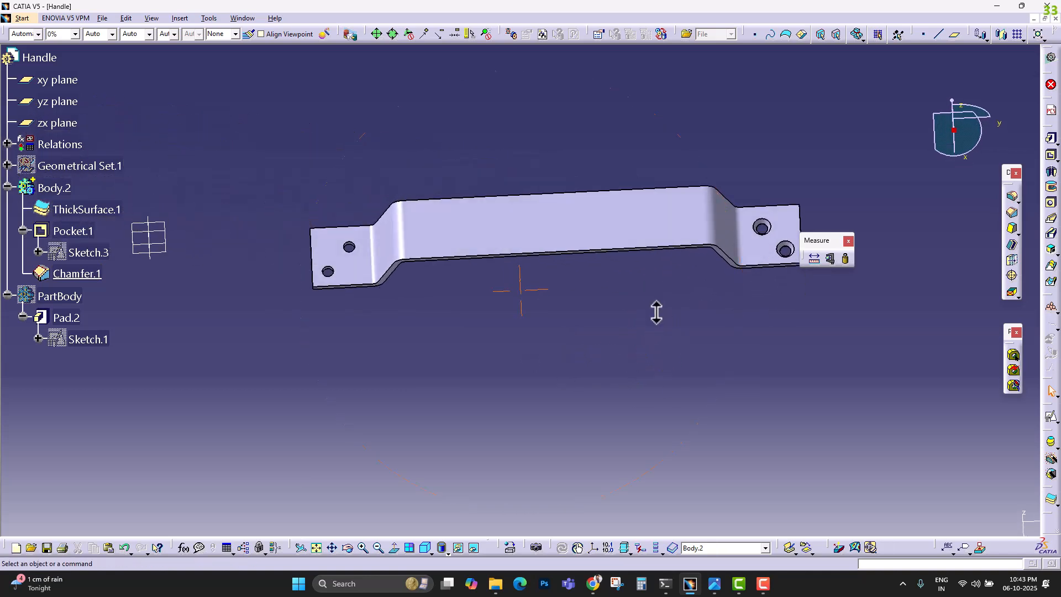
{"action": "left_click", "coordinate": [1013, 213]}
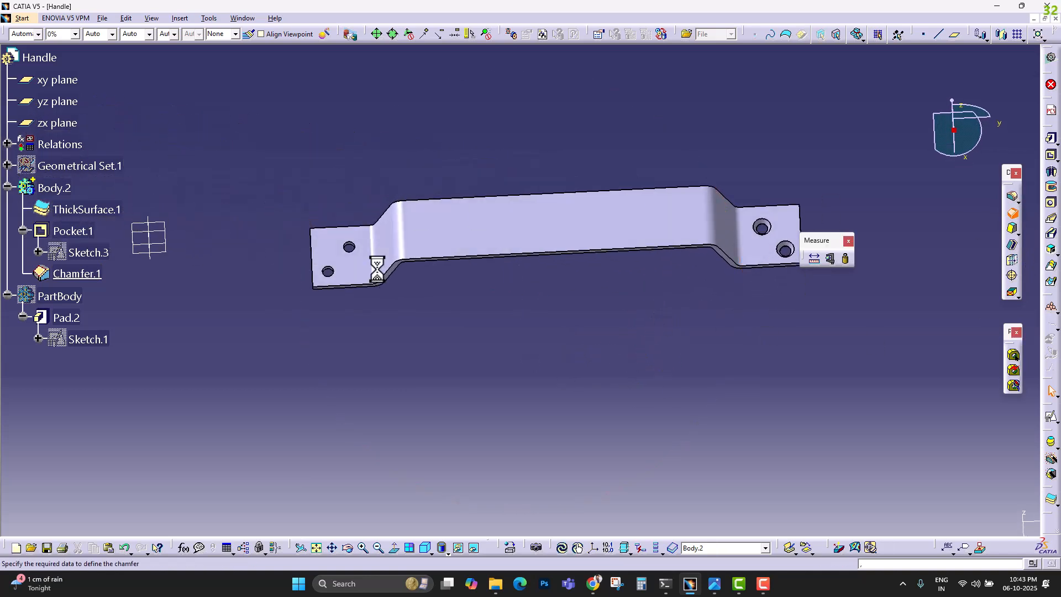
{"action": "middle_click_drag", "start_coordinate": [336, 294], "coordinate": [614, 226]}
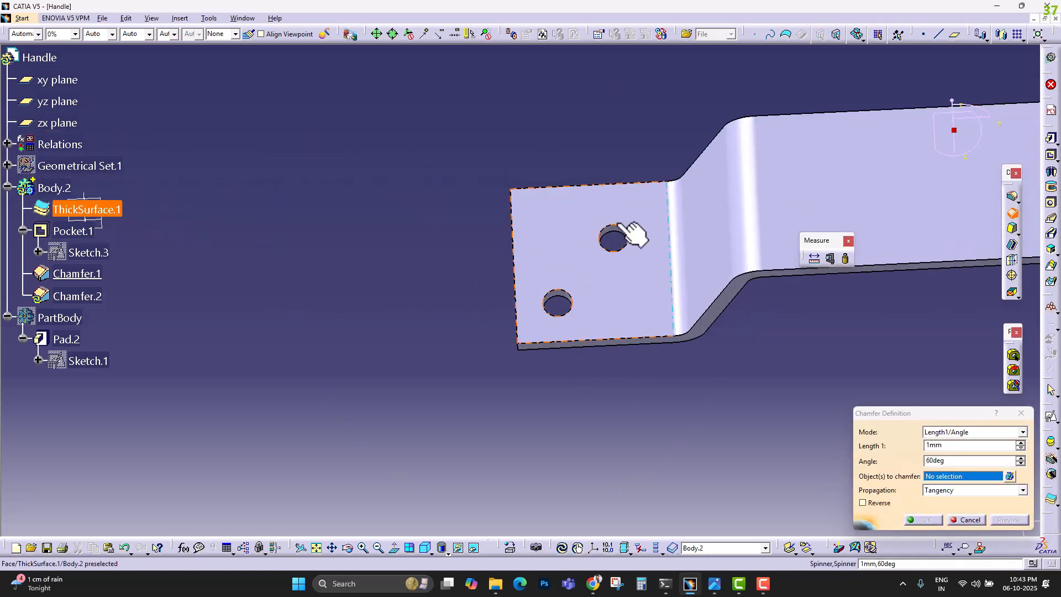
{"action": "left_click", "coordinate": [624, 232]}
{"action": "left_click", "coordinate": [559, 301]}
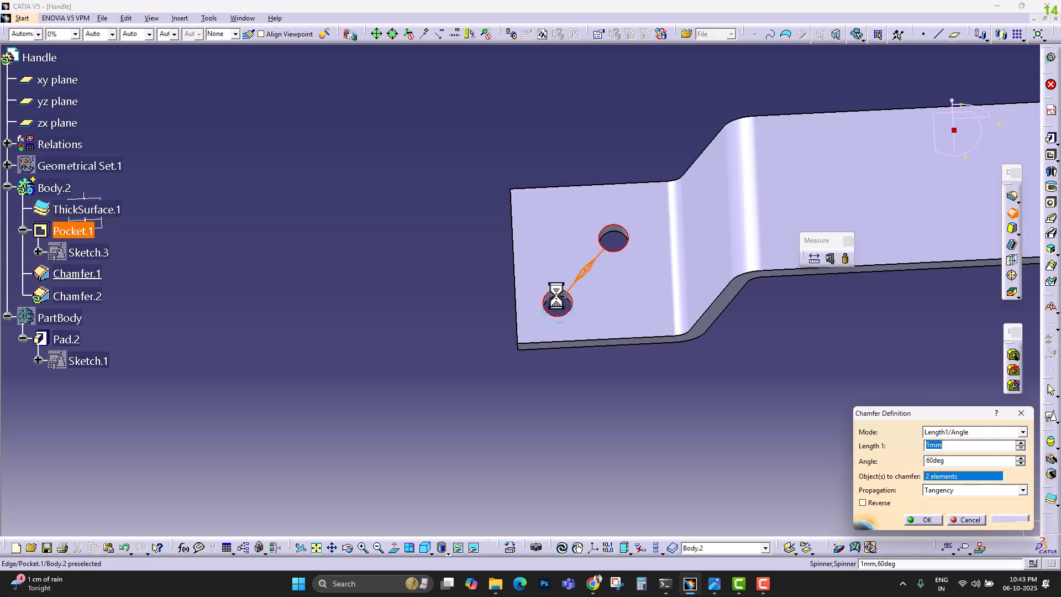
{"action": "left_click", "coordinate": [923, 520]}
Step: Fillet the four short corner edges at the ends of both tabs with a 5 mm radius
{"action": "middle_click_drag", "start_coordinate": [730, 422], "coordinate": [720, 334]}
{"action": "left_click", "coordinate": [1016, 197]}
{"action": "mouse_move", "coordinate": [478, 386]}
{"action": "middle_mouse_down"}
{"action": "mouse_move", "coordinate": [438, 276]}
{"action": "mouse_move", "coordinate": [481, 398]}
{"action": "middle_mouse_up"}
{"action": "left_click", "coordinate": [469, 388]}
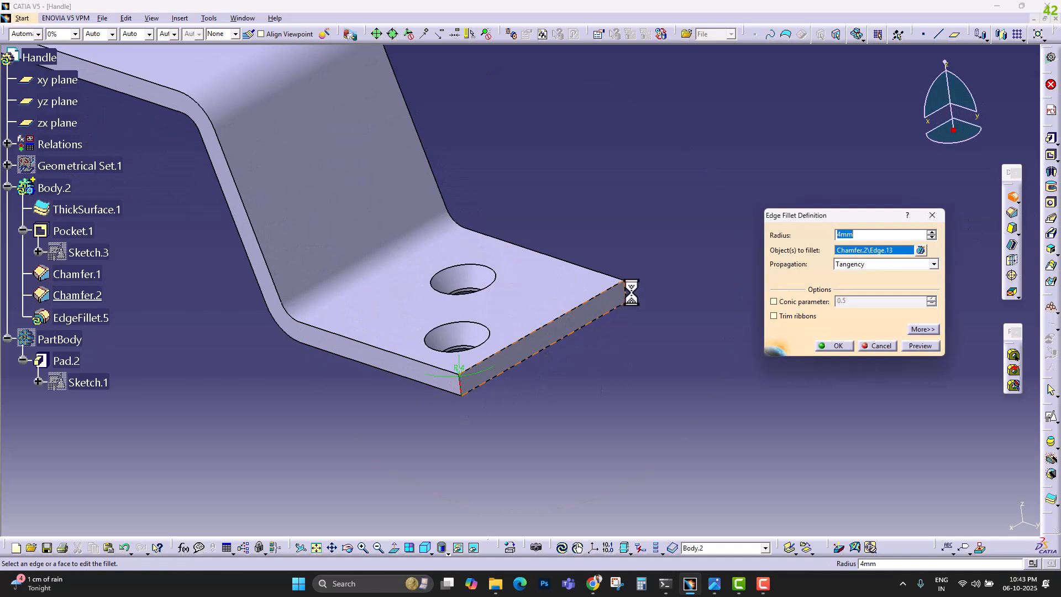
{"action": "left_click", "coordinate": [628, 289]}
{"action": "middle_click_drag", "start_coordinate": [627, 289], "coordinate": [230, 432]}
{"action": "left_click", "coordinate": [547, 313]}
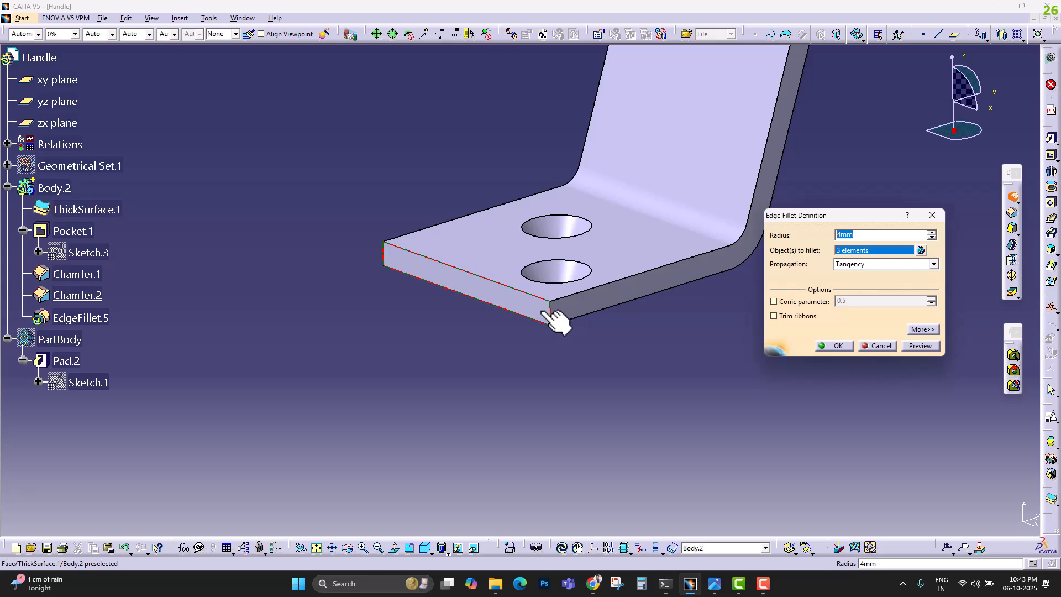
{"action": "left_click", "coordinate": [548, 314]}
{"action": "left_click", "coordinate": [394, 259]}
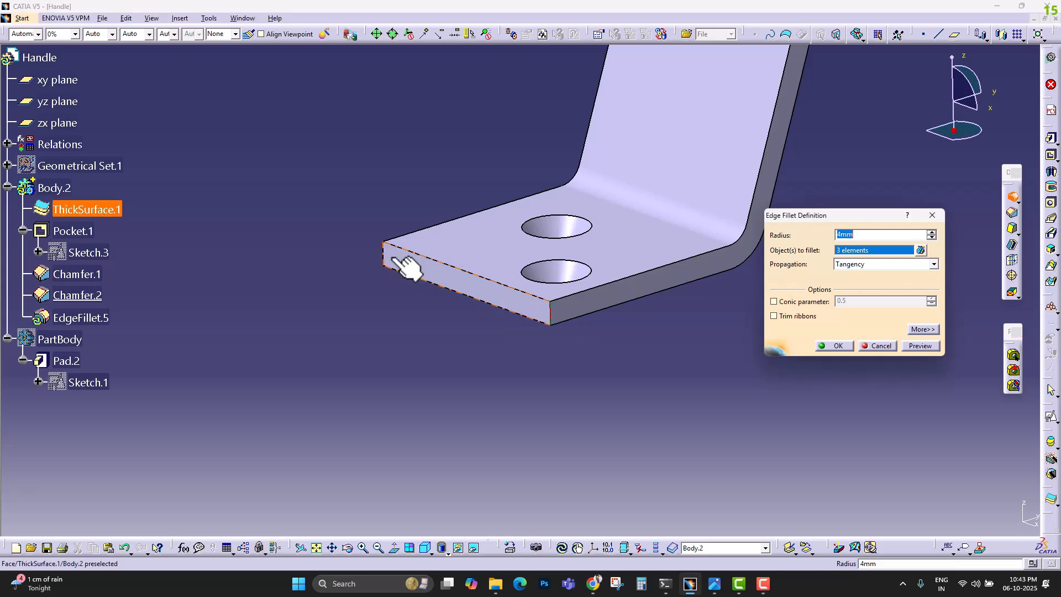
{"action": "left_click", "coordinate": [387, 255]}
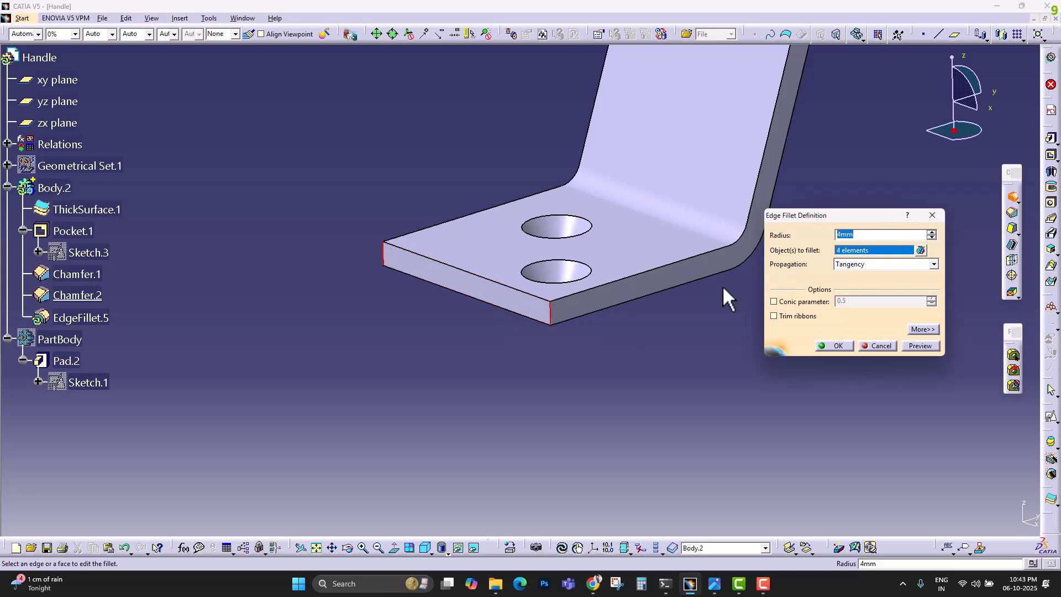
{"action": "type", "text": "5"}
{"action": "key", "text": "Return"}
{"action": "middle_click_drag", "start_coordinate": [711, 286], "coordinate": [518, 211]}
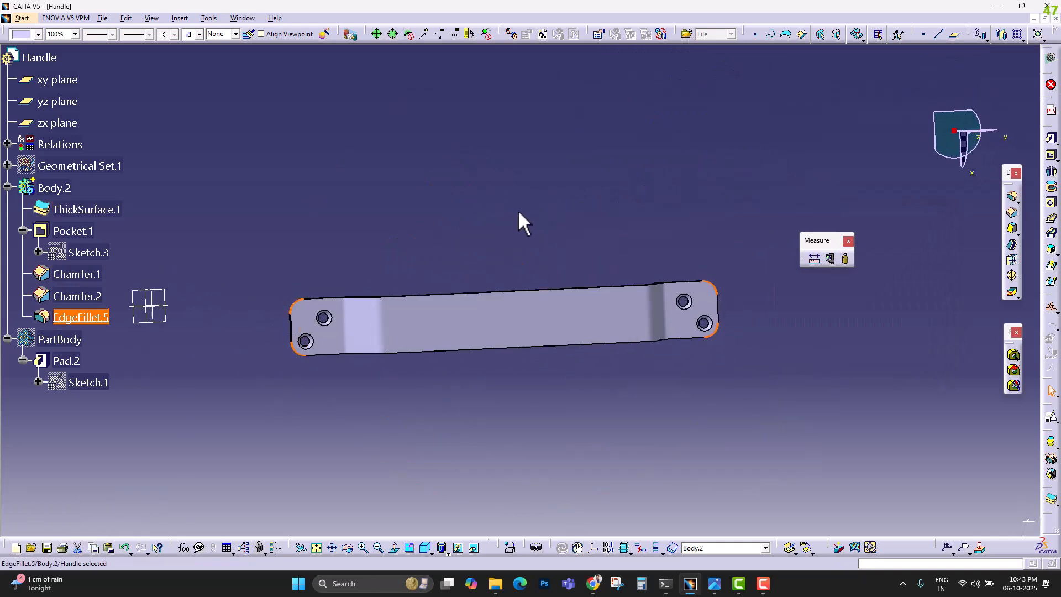
{"action": "left_click", "coordinate": [519, 211]}
Step: Reopen the pocket's hole sketch and set the far tab's outer circle distance from the strip's long edge to 6 mm
{"action": "middle_click_drag", "start_coordinate": [590, 415], "coordinate": [608, 390]}
{"action": "middle_click_drag", "start_coordinate": [528, 439], "coordinate": [550, 325]}
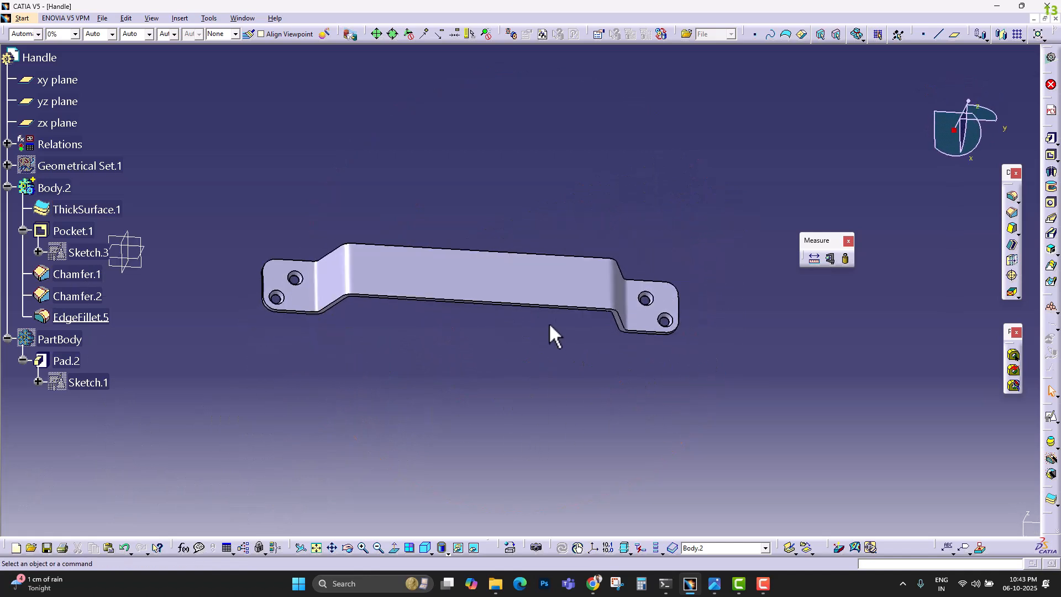
{"action": "left_click", "coordinate": [474, 263]}
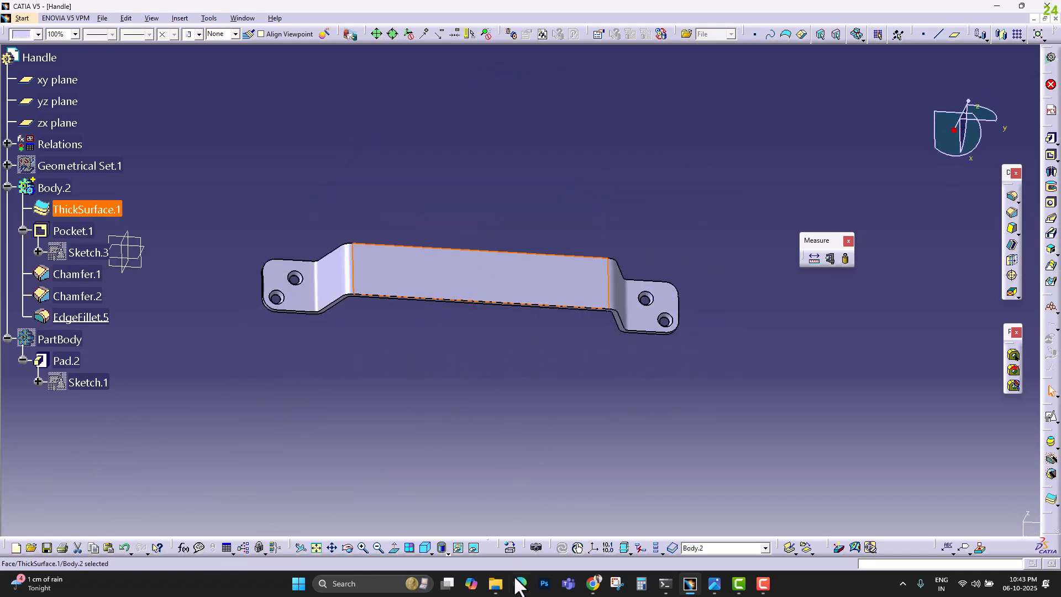
{"action": "left_click", "coordinate": [395, 550]}
{"action": "mouse_move", "coordinate": [790, 349]}
{"action": "middle_mouse_down"}
{"action": "mouse_move", "coordinate": [786, 314]}
{"action": "mouse_move", "coordinate": [787, 338]}
{"action": "middle_mouse_up"}
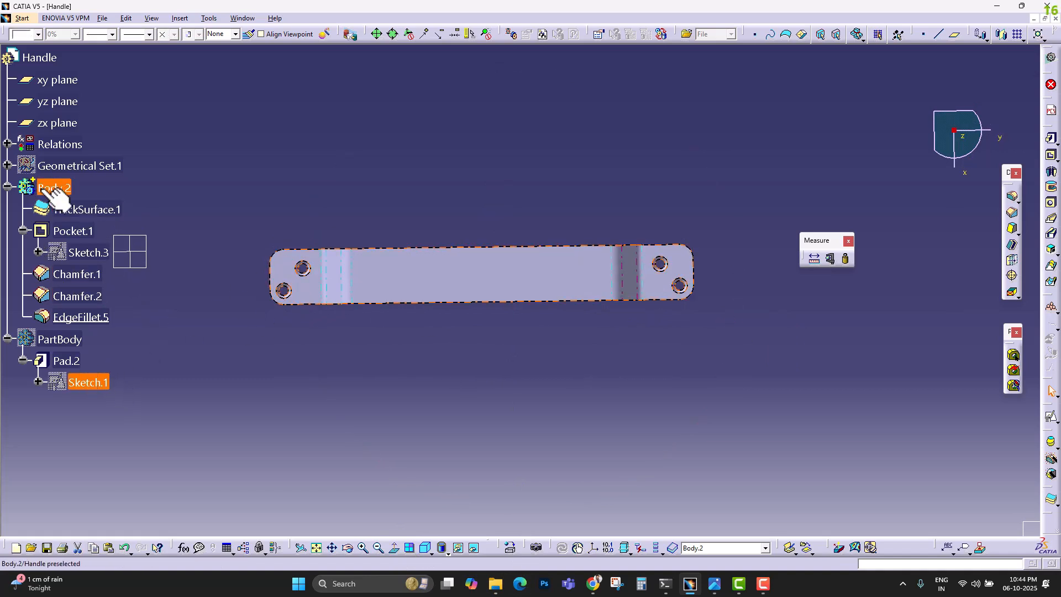
{"action": "left_click", "coordinate": [88, 252]}
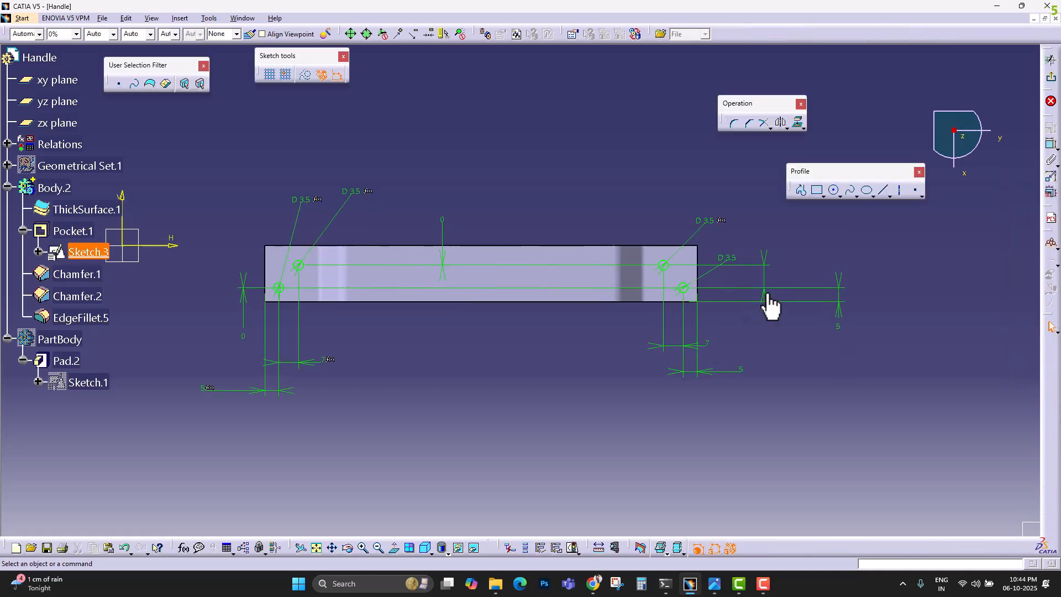
{"action": "double_click", "coordinate": [837, 299]}
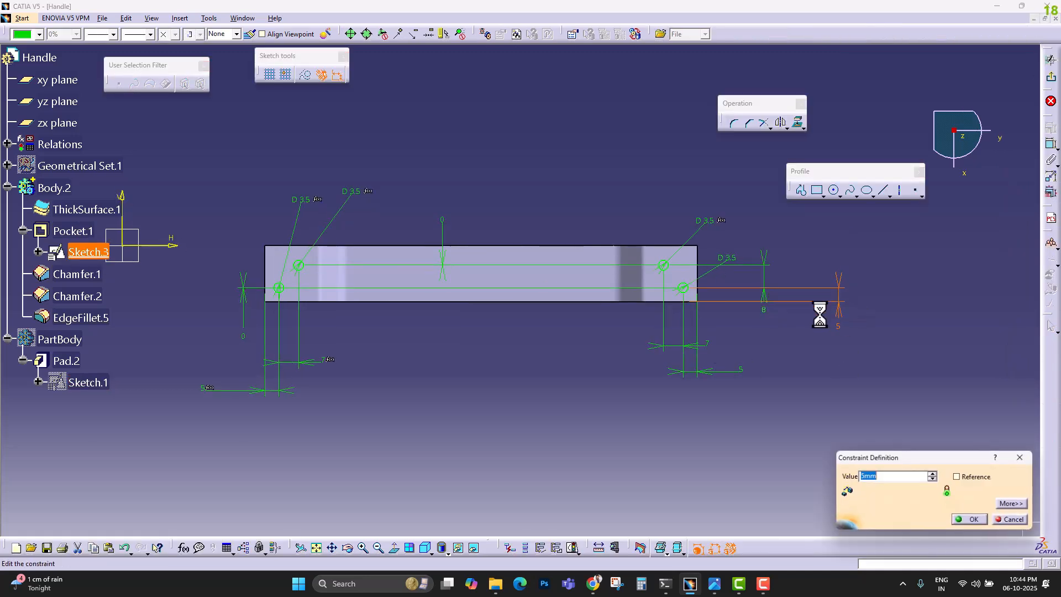
{"action": "type", "text": "6"}
{"action": "key", "text": "Return"}
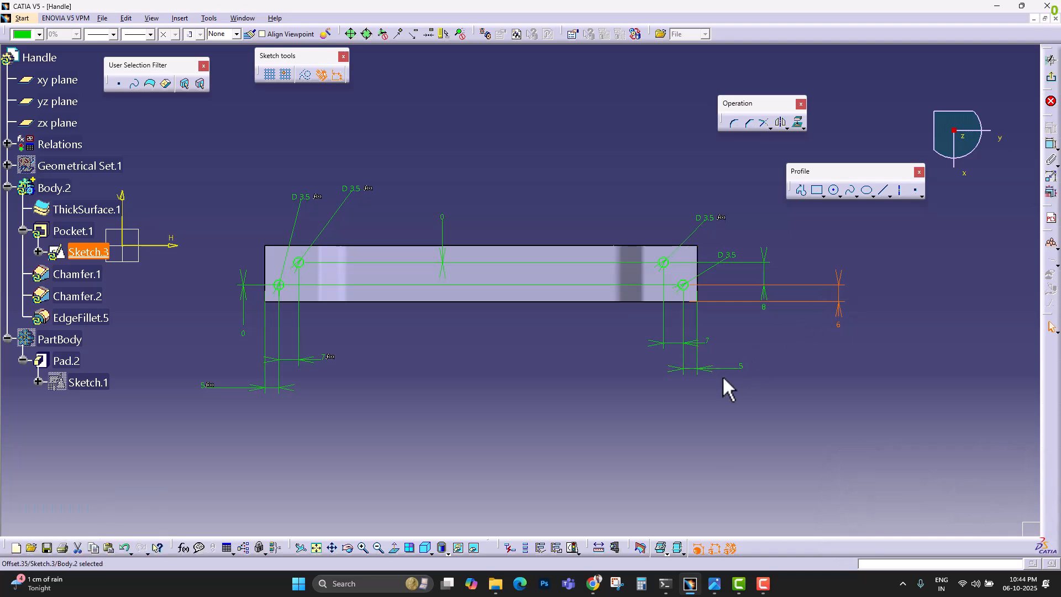
Step: Set the far tab's outer circle distance from the end edge to 5.5 mm and finish the sketch
{"action": "double_click", "coordinate": [707, 369]}
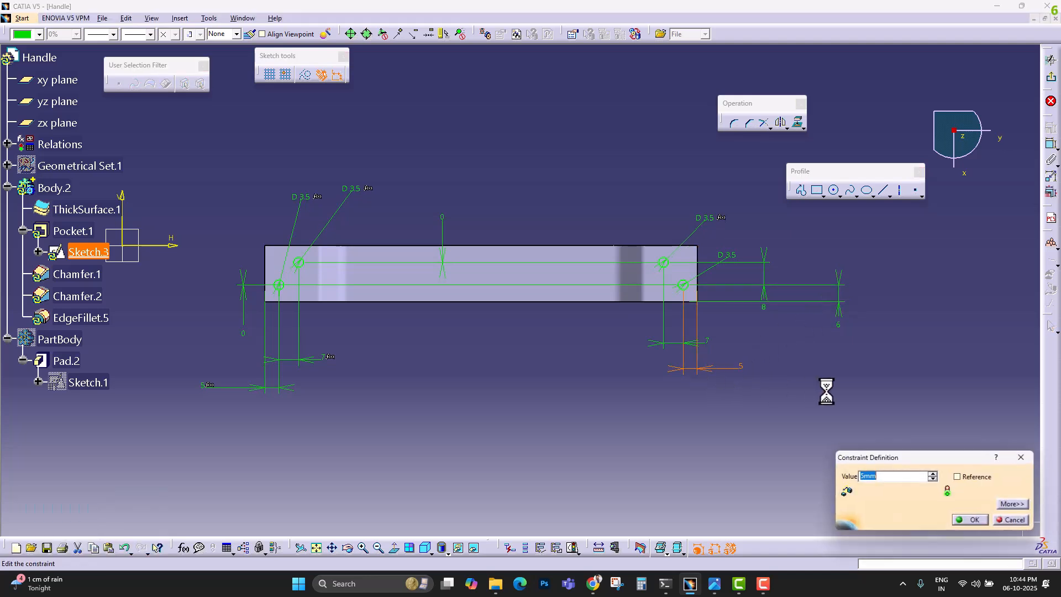
{"action": "type", "text": "5.5"}
{"action": "key", "text": "Return"}
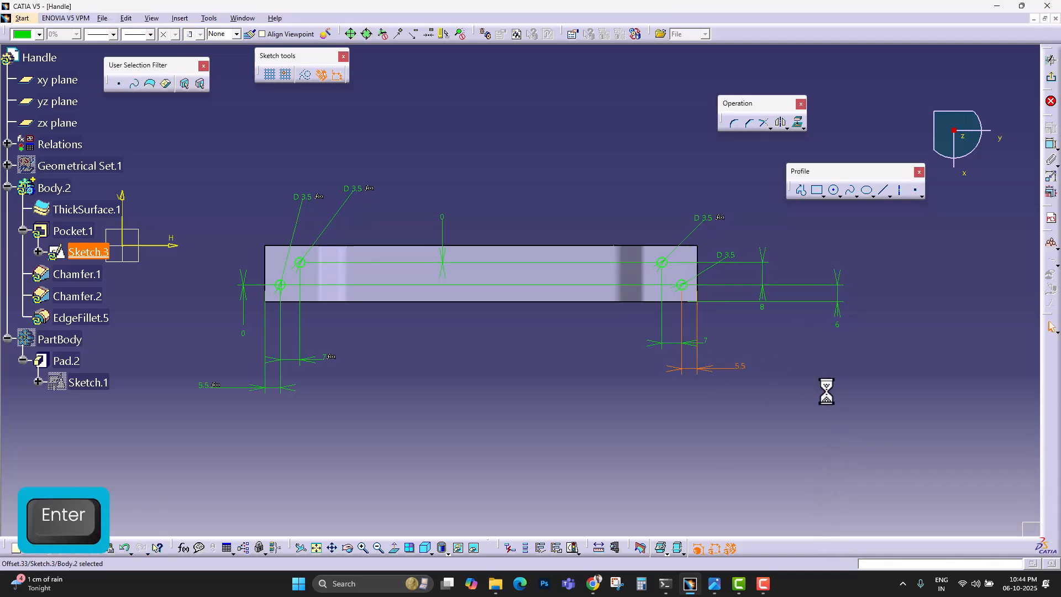
{"action": "left_click", "coordinate": [1050, 77]}
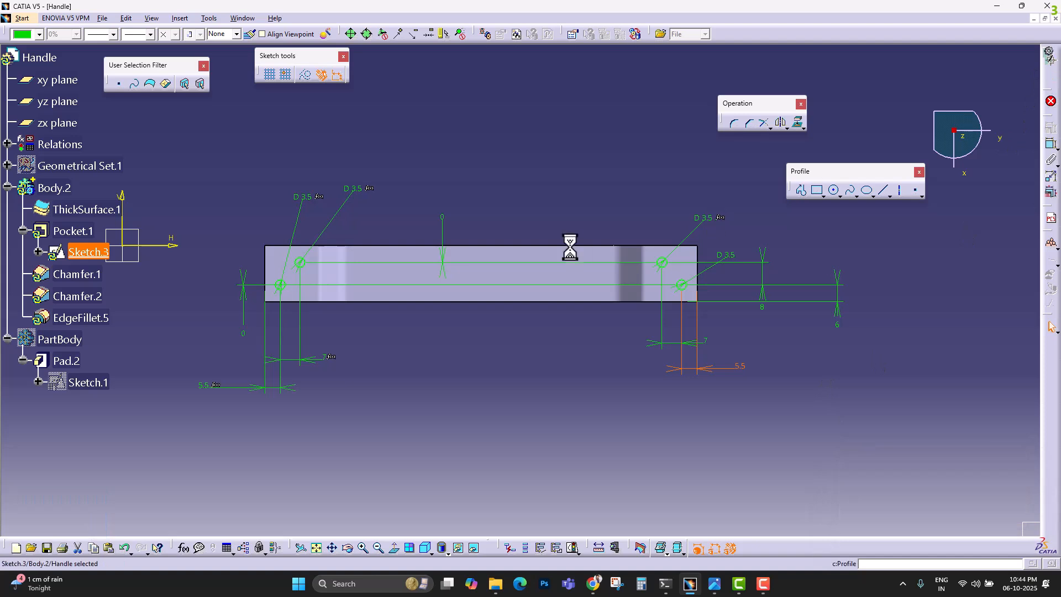
Step: Define Body.2 as the in-work object and collapse its branch in the specification tree
{"action": "middle_click_drag", "start_coordinate": [588, 438], "coordinate": [431, 436]}
{"action": "left_click", "coordinate": [53, 188]}
{"action": "right_click", "coordinate": [49, 189]}
{"action": "left_click", "coordinate": [111, 267]}
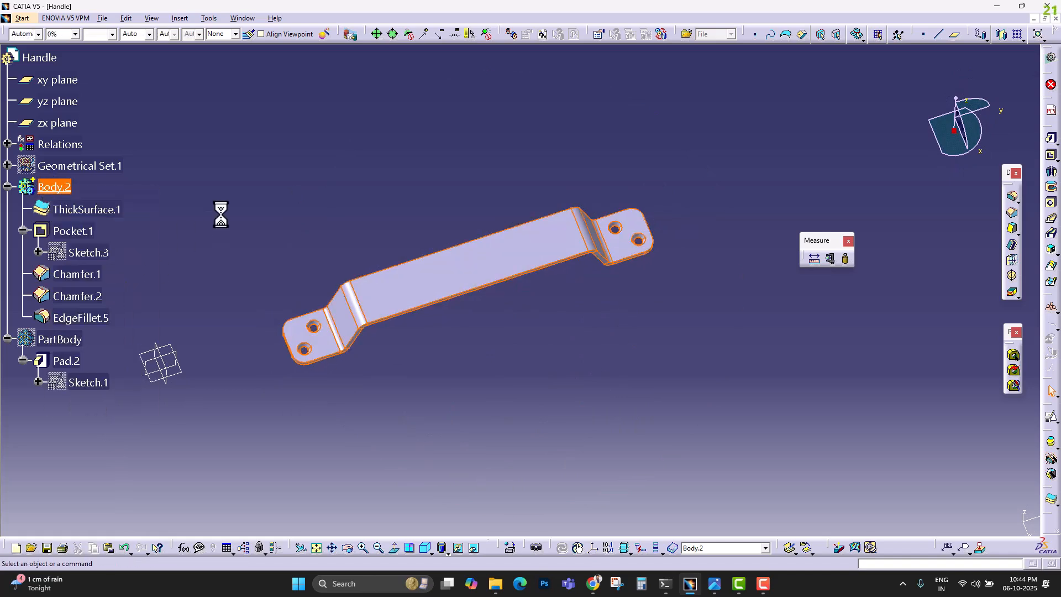
{"action": "left_click", "coordinate": [8, 187]}
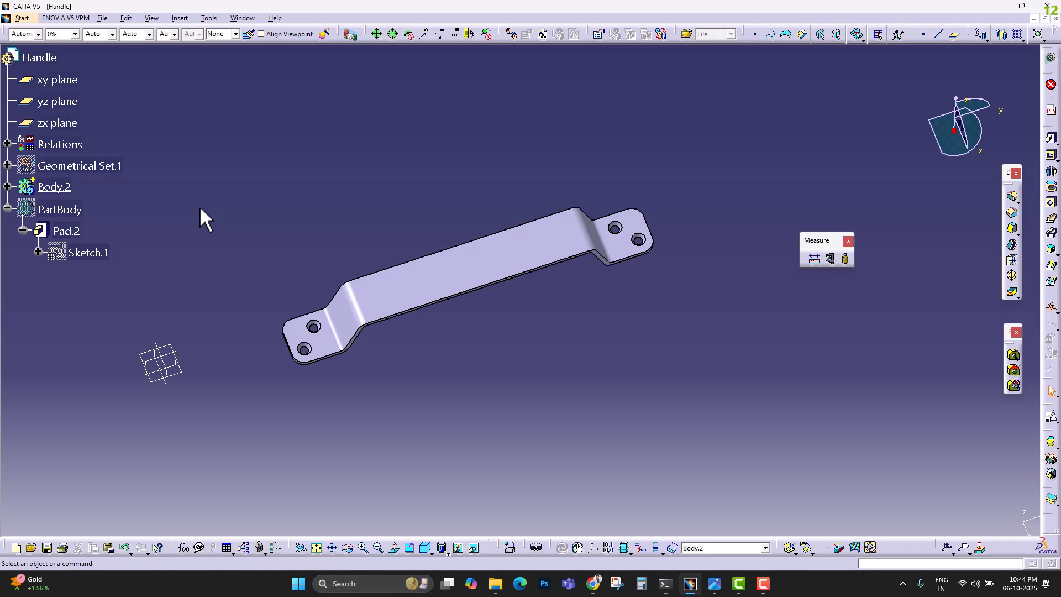
Step: Apply the Steel material from the Metal family of the default material catalog to Body.2 and expand the body's tree branch
{"action": "middle_click_drag", "start_coordinate": [512, 403], "coordinate": [531, 450]}
{"action": "left_click", "coordinate": [509, 549]}
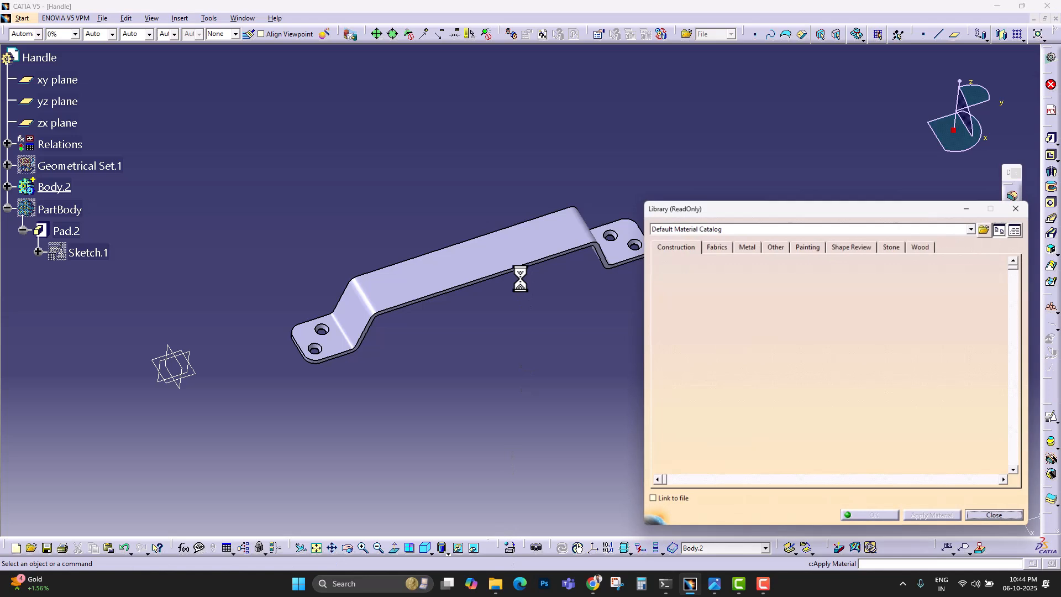
{"action": "middle_click_drag", "start_coordinate": [559, 268], "coordinate": [561, 274]}
{"action": "scroll", "coordinate": [879, 367], "scroll_direction": "down", "scroll_amount": 5}
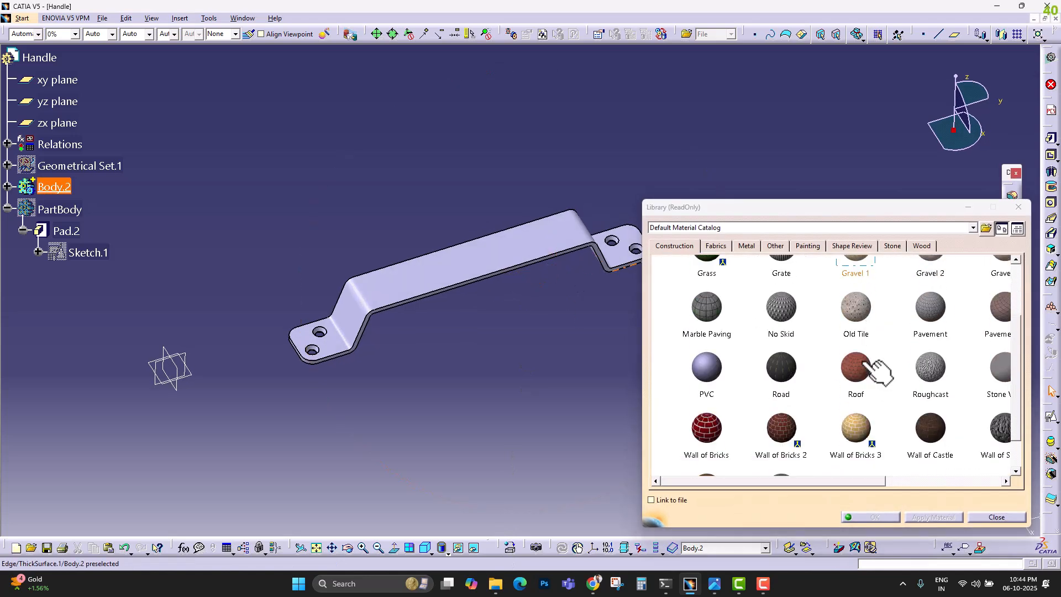
{"action": "scroll", "coordinate": [822, 403], "scroll_direction": "up", "scroll_amount": 4}
{"action": "left_click", "coordinate": [742, 248]}
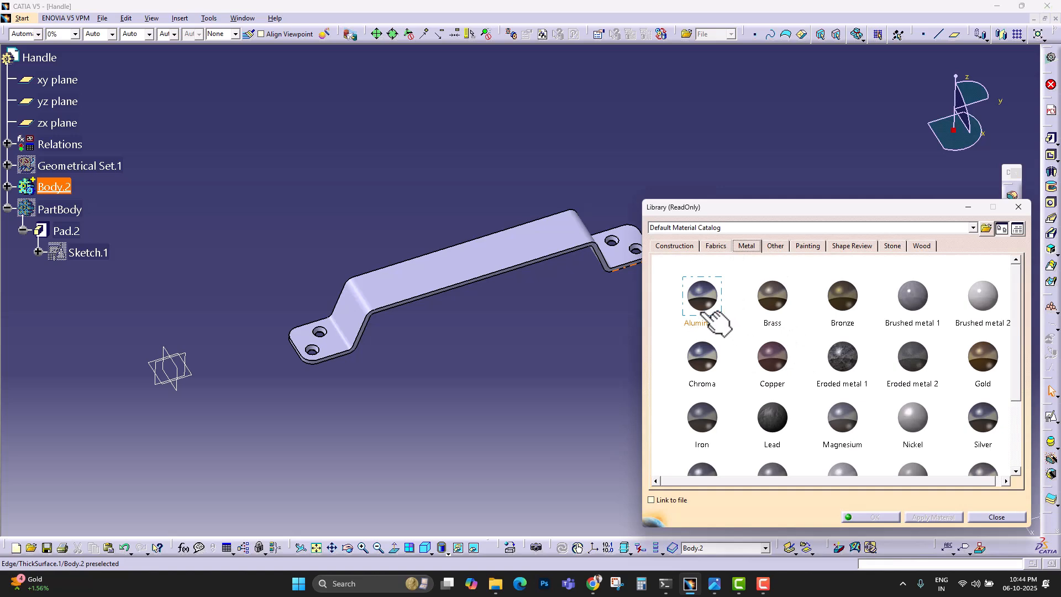
{"action": "scroll", "coordinate": [738, 351], "scroll_direction": "down", "scroll_amount": 3}
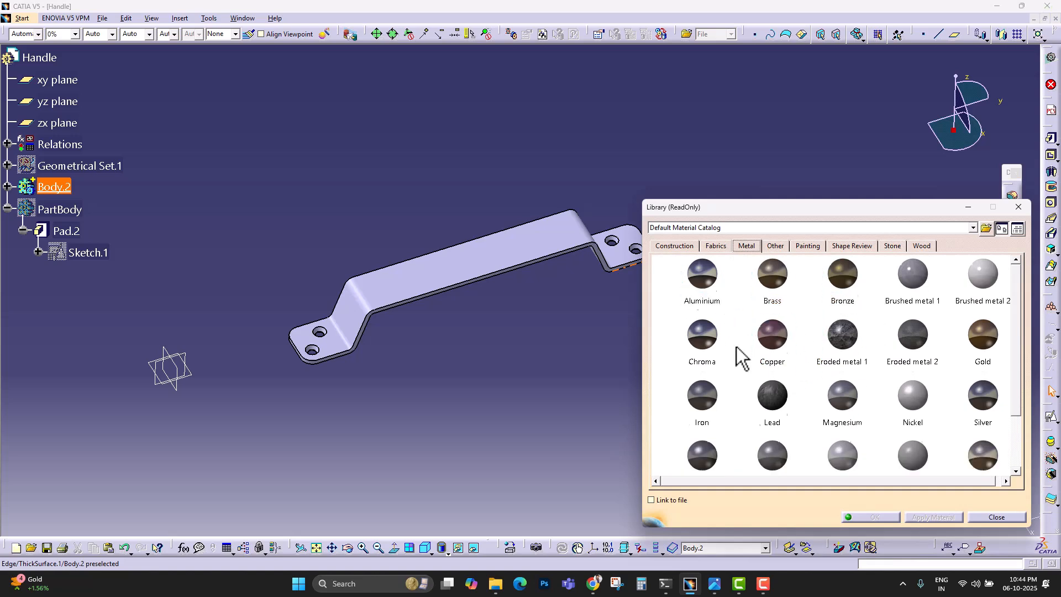
{"action": "scroll", "coordinate": [737, 351], "scroll_direction": "down", "scroll_amount": 3}
{"action": "left_click", "coordinate": [711, 357]}
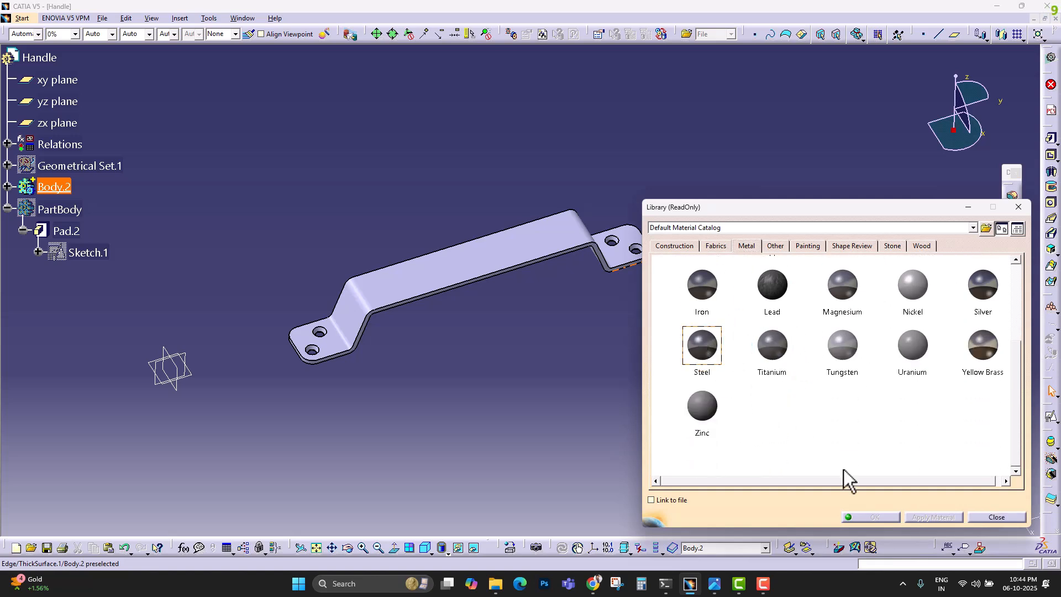
{"action": "left_click", "coordinate": [54, 187]}
{"action": "left_click", "coordinate": [877, 516]}
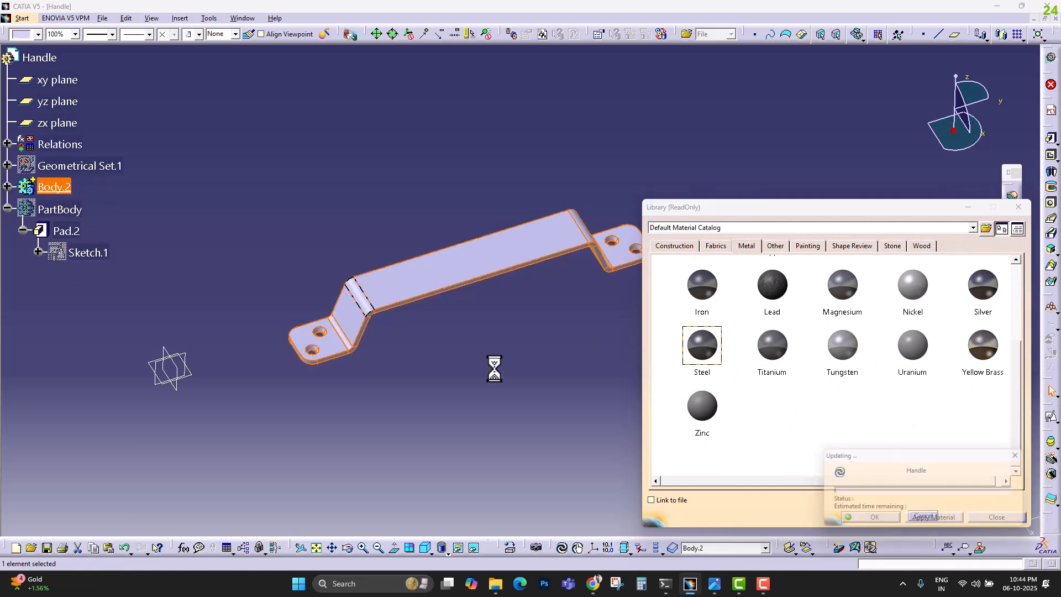
{"action": "left_click", "coordinate": [7, 187]}
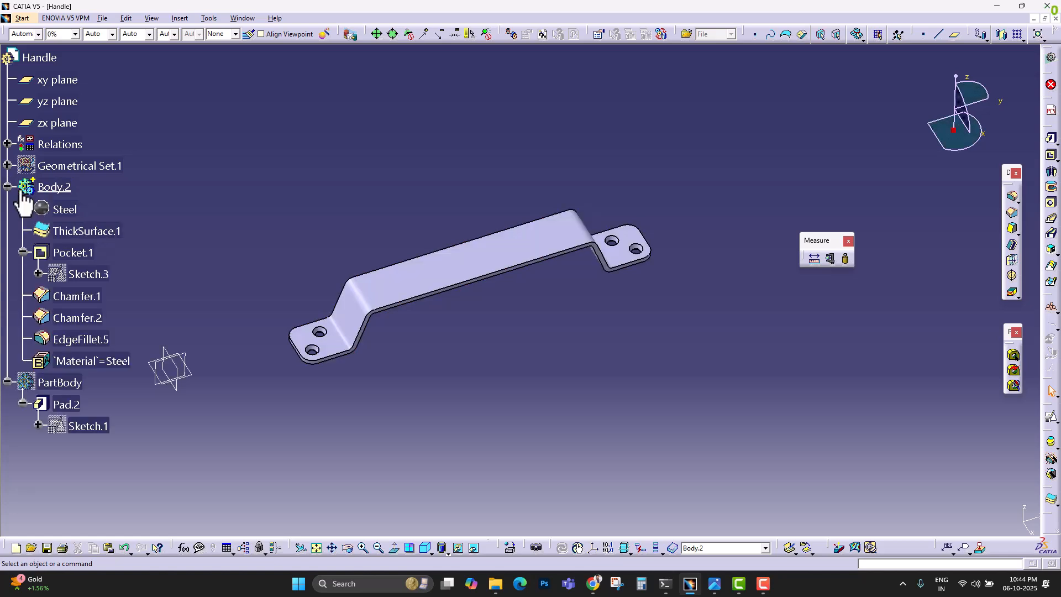
Step: Measure the inertia of Body.2 to examine its mass and volume properties, without keeping the measurement
{"action": "left_click", "coordinate": [56, 186]}
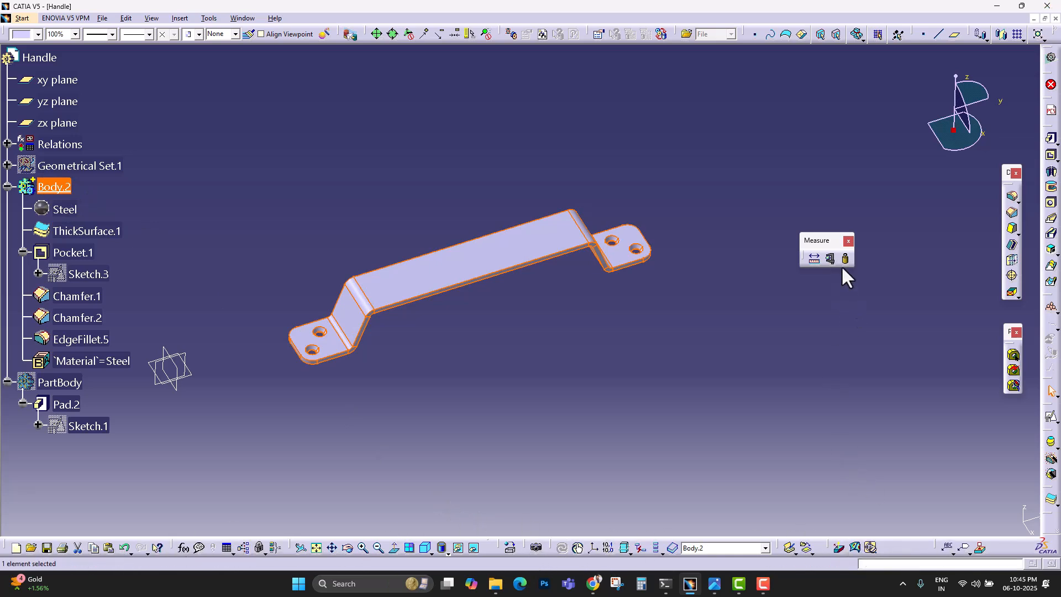
{"action": "left_click_drag", "start_coordinate": [796, 470], "coordinate": [829, 499]}
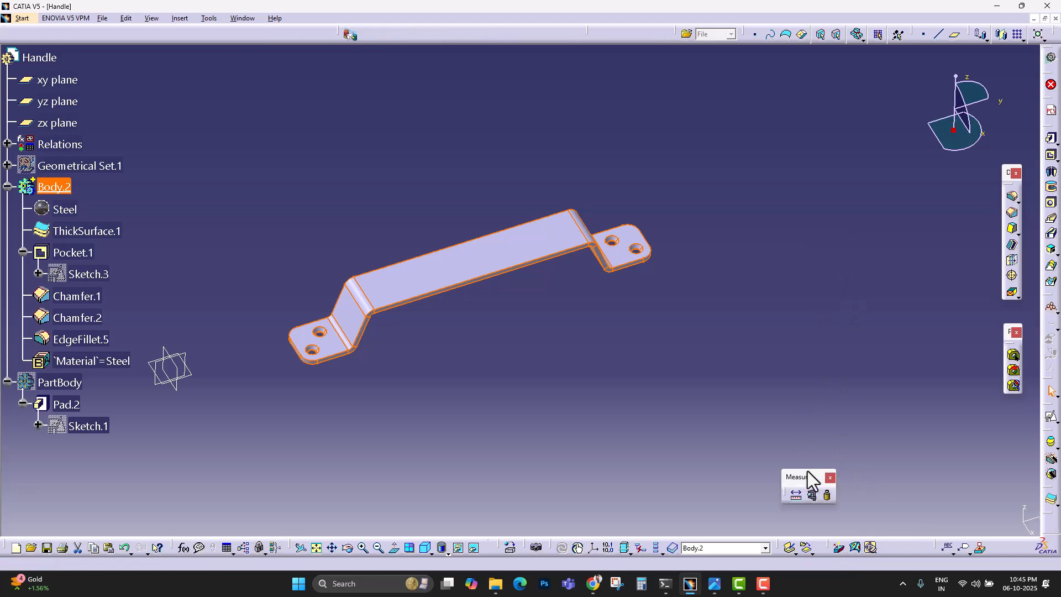
{"action": "left_click", "coordinate": [828, 496]}
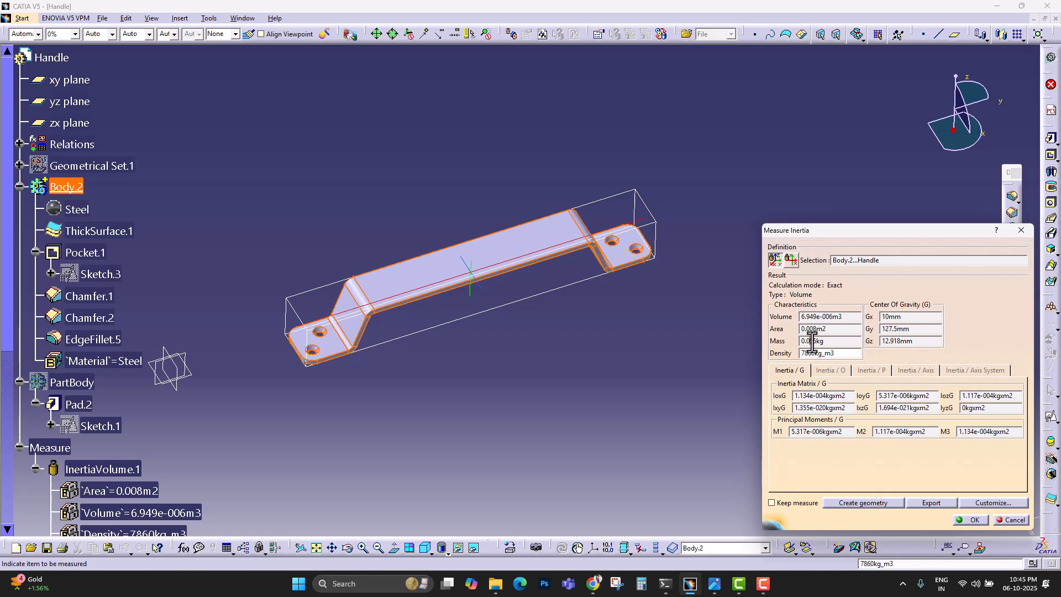
{"action": "left_click", "coordinate": [972, 520]}
{"action": "middle_click_drag", "start_coordinate": [544, 396], "coordinate": [575, 360]}
{"action": "middle_click_drag", "start_coordinate": [610, 277], "coordinate": [606, 397]}
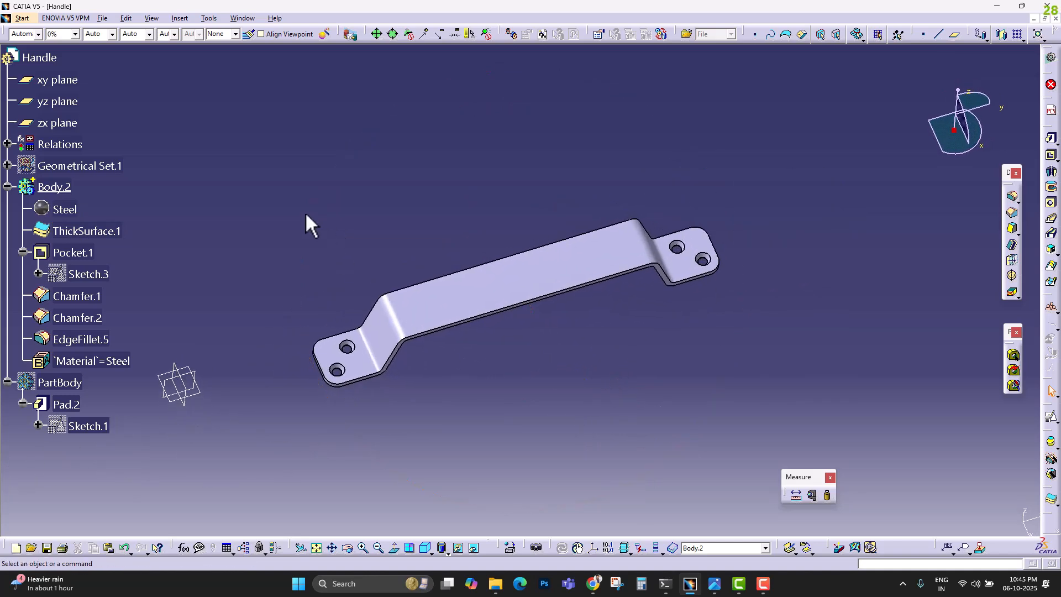